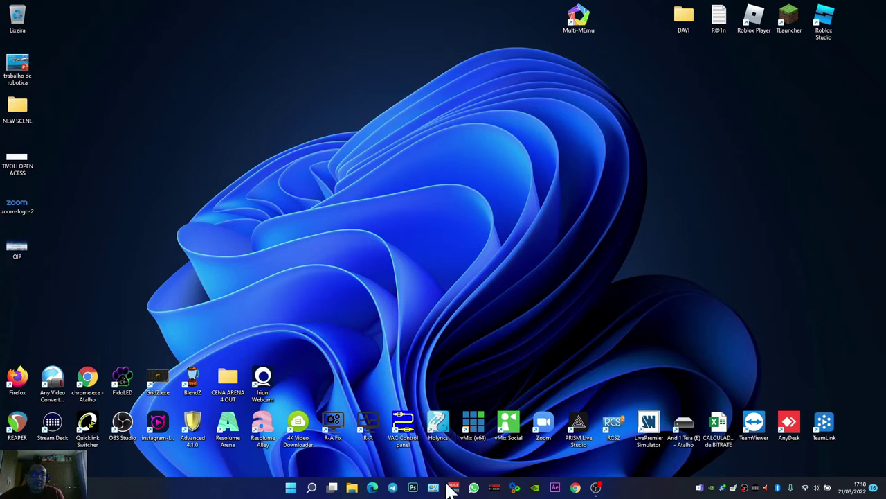
- Open Microsoft Edge and go to resolume.com
click(373, 487)
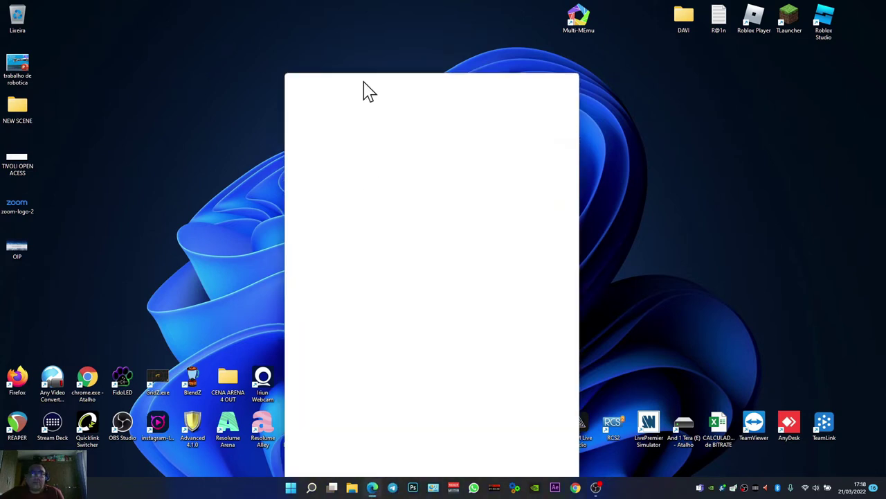
click(546, 80)
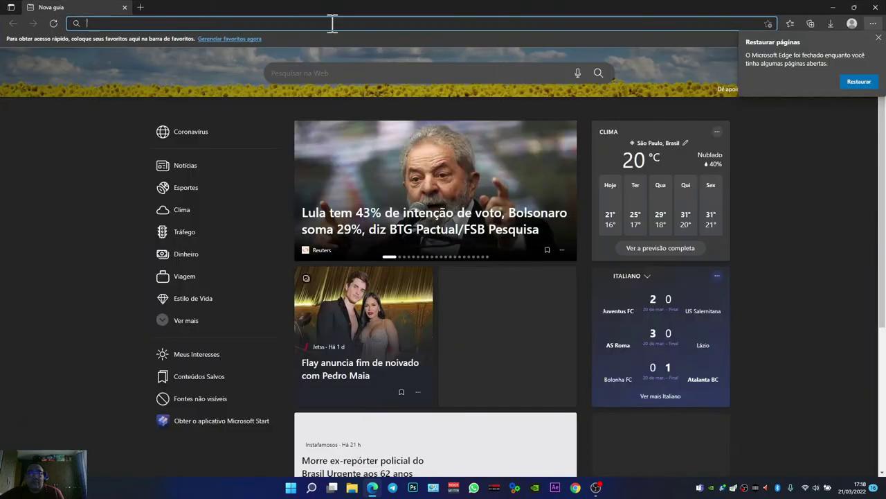
click(333, 23)
text(re)
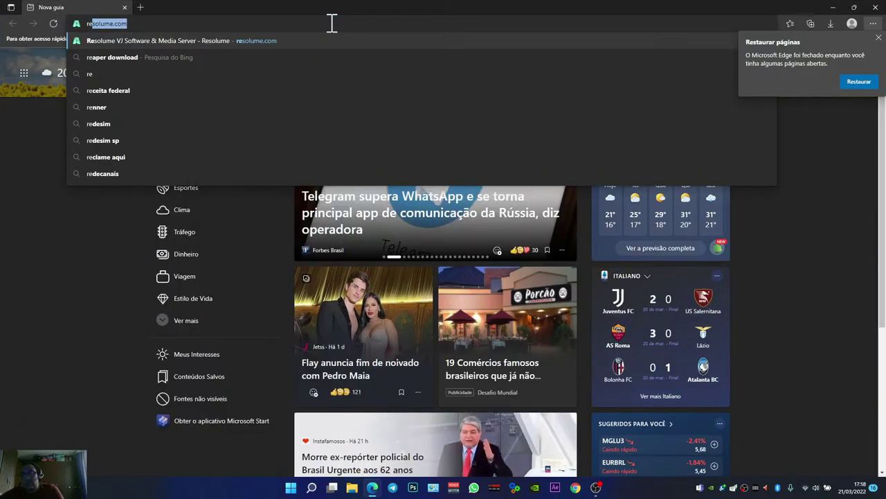
key(Return)
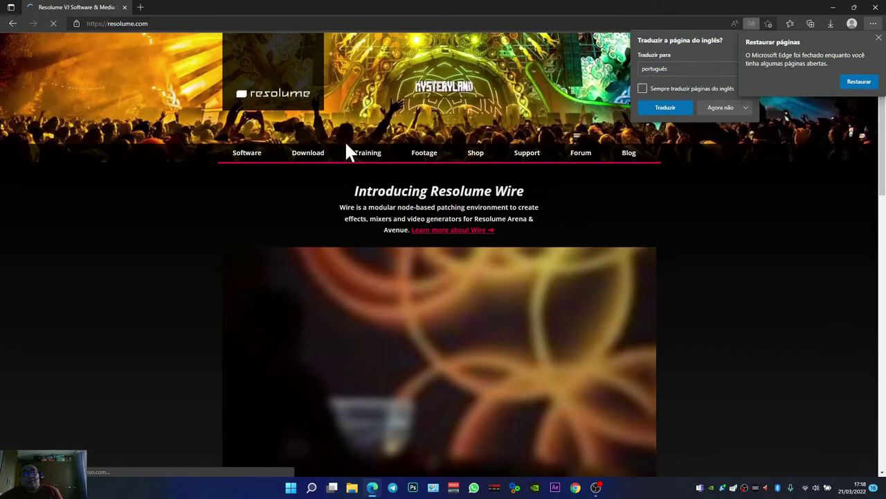
- Visit the Resolume site's Software section and open the Download page
click(251, 158)
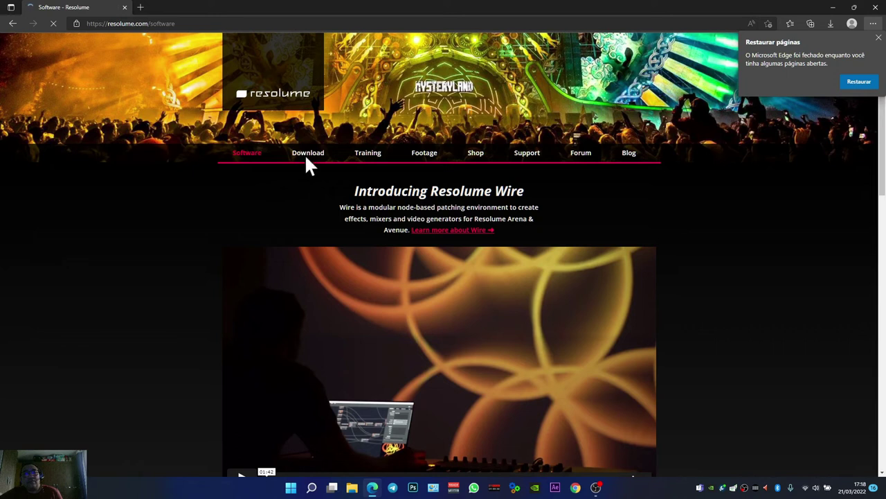
click(417, 154)
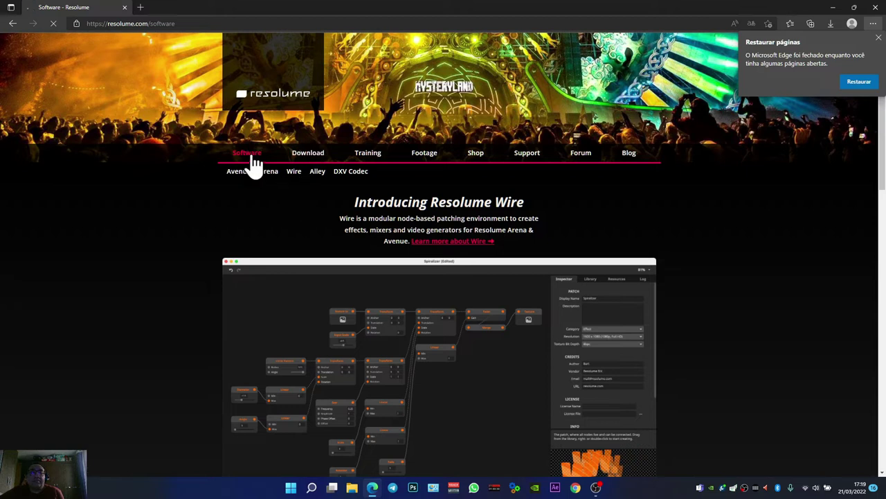
click(302, 156)
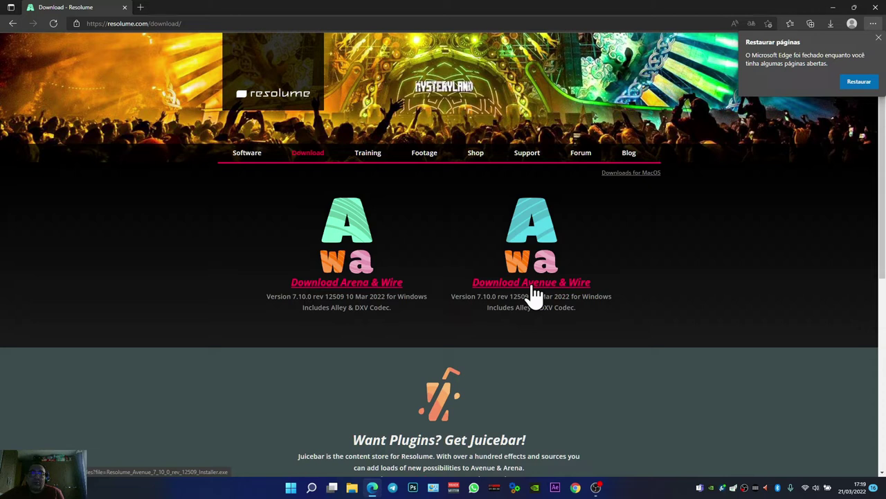
- Review the previous Arena versions and the other downloads offered on the Resolume download page
scroll(535, 344, down, 3)
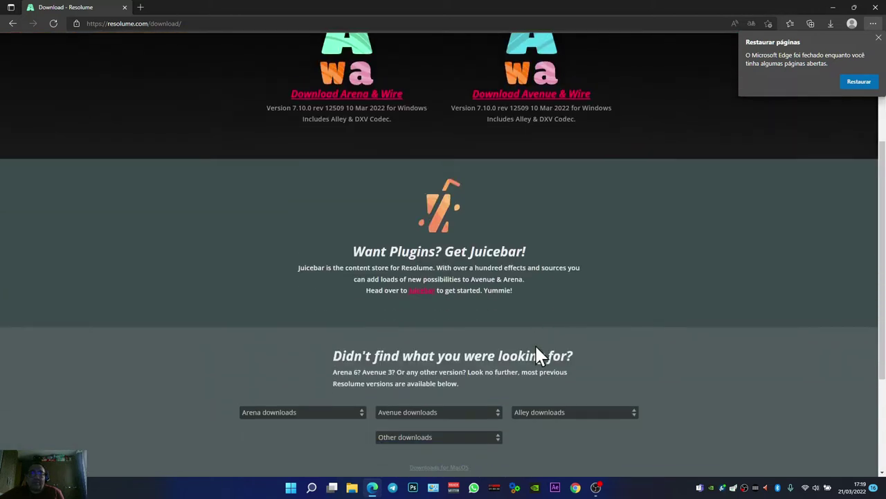
scroll(535, 337, down, 2)
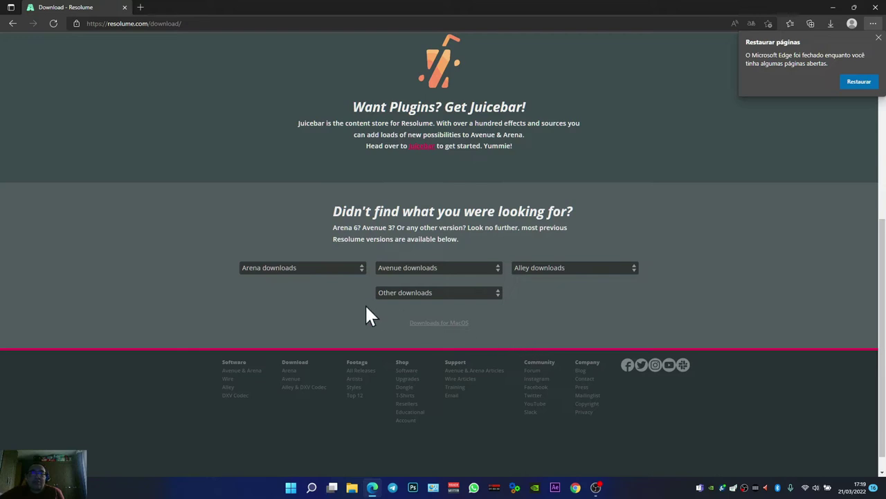
click(327, 267)
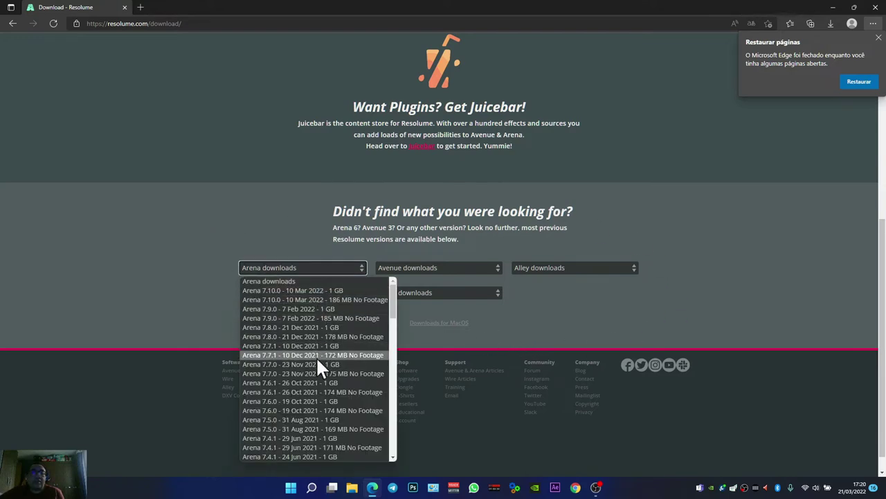
scroll(300, 399, down, 6)
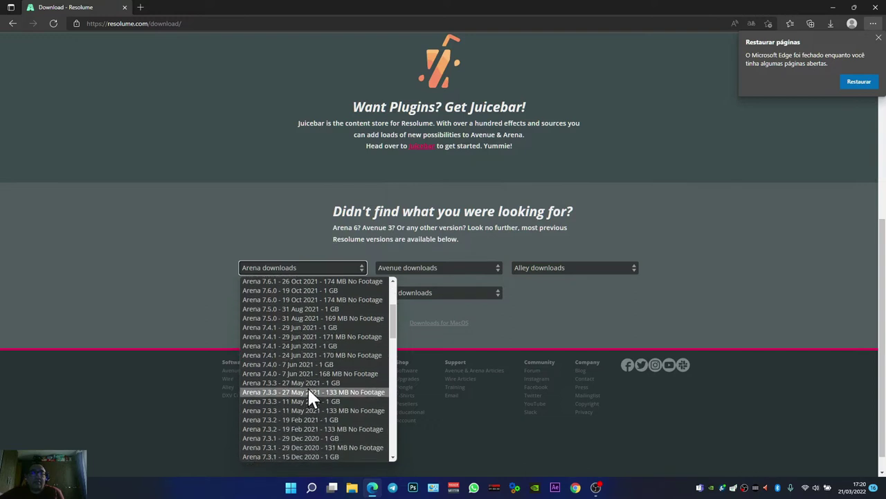
scroll(310, 382, down, 8)
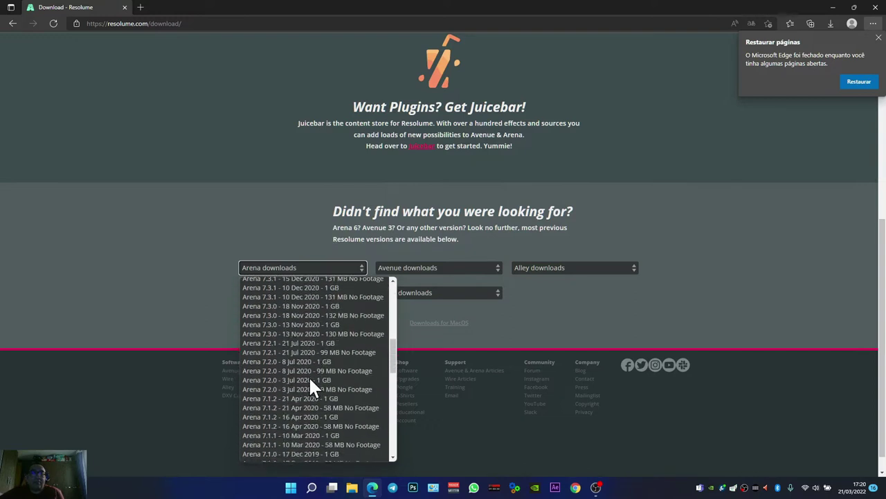
scroll(310, 381, down, 6)
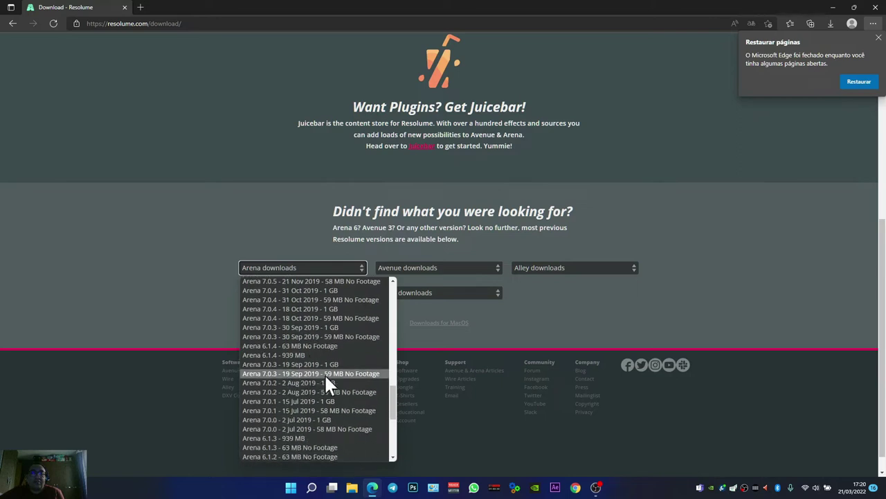
scroll(320, 382, down, 6)
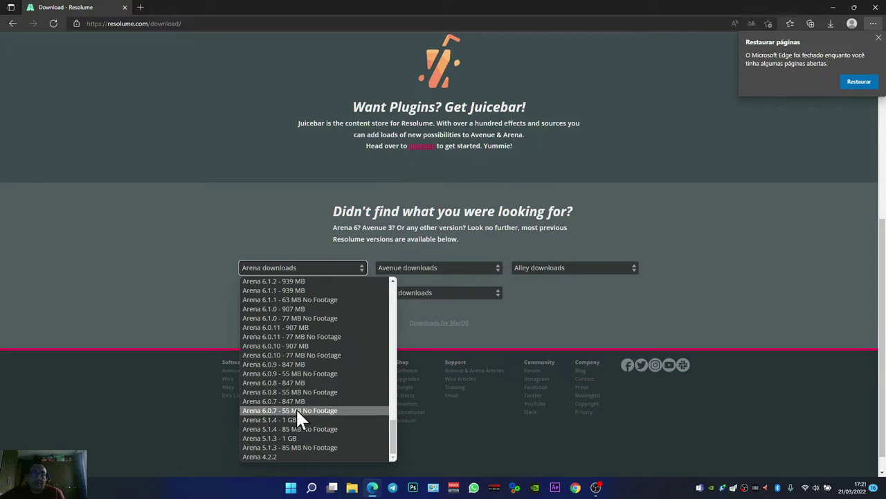
scroll(297, 407, up, 2)
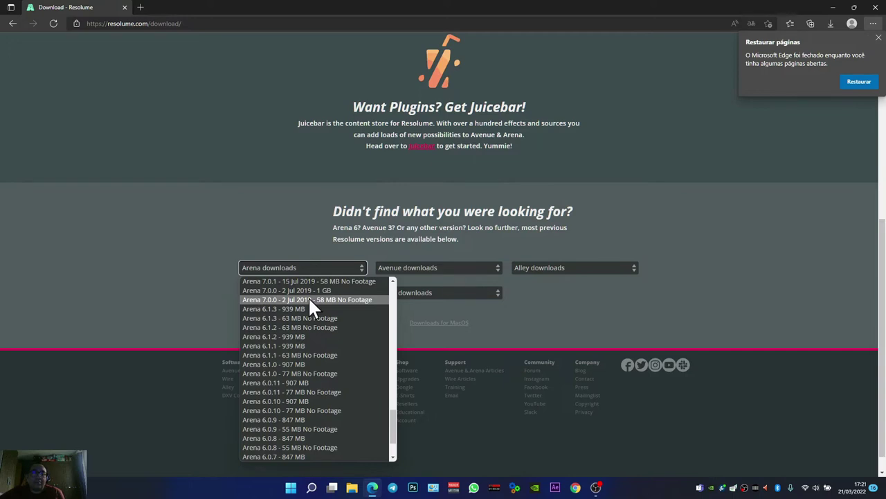
click(488, 296)
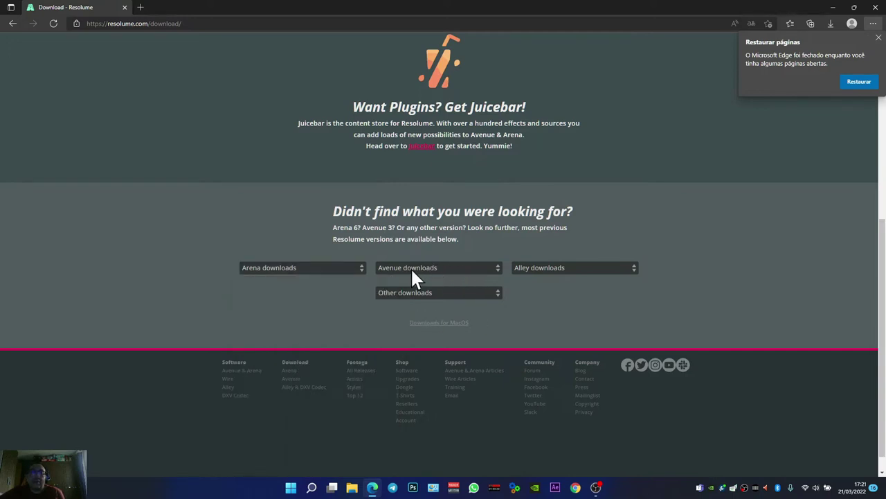
click(463, 292)
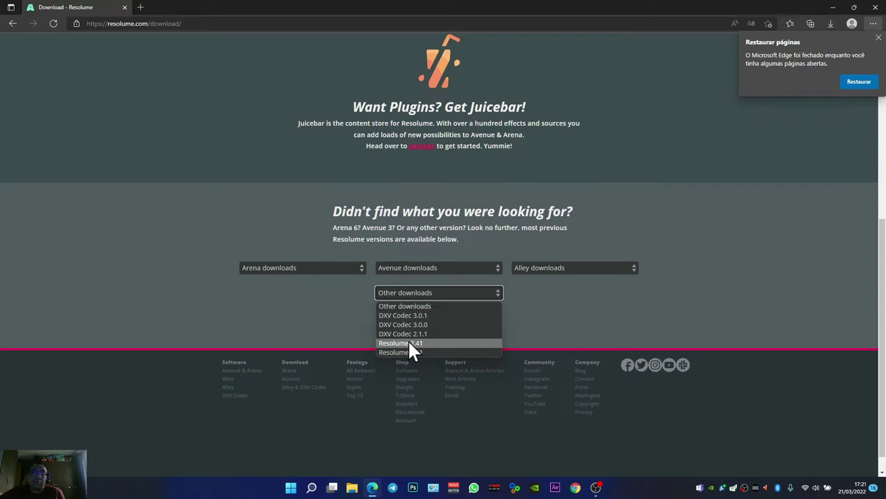
click(565, 322)
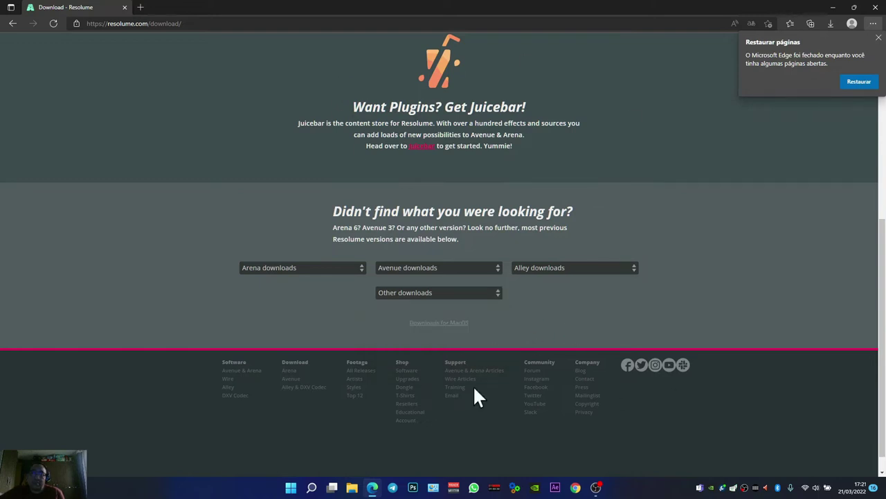
- Close the browser and launch Resolume Arena from the desktop
click(876, 8)
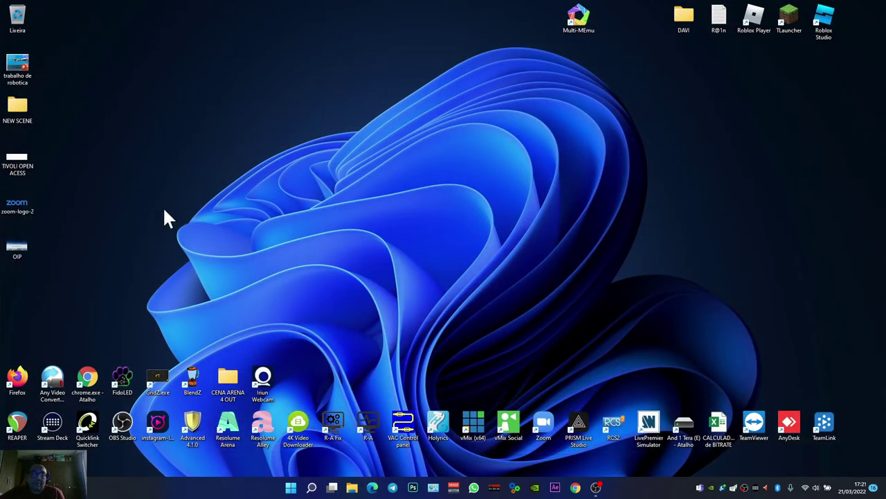
double_click(230, 427)
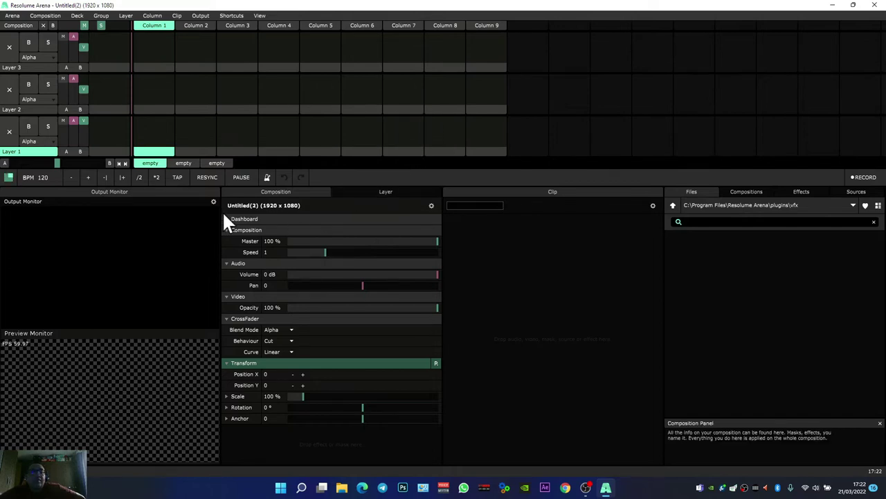
- Enable Record Audio in the general preferences
click(12, 16)
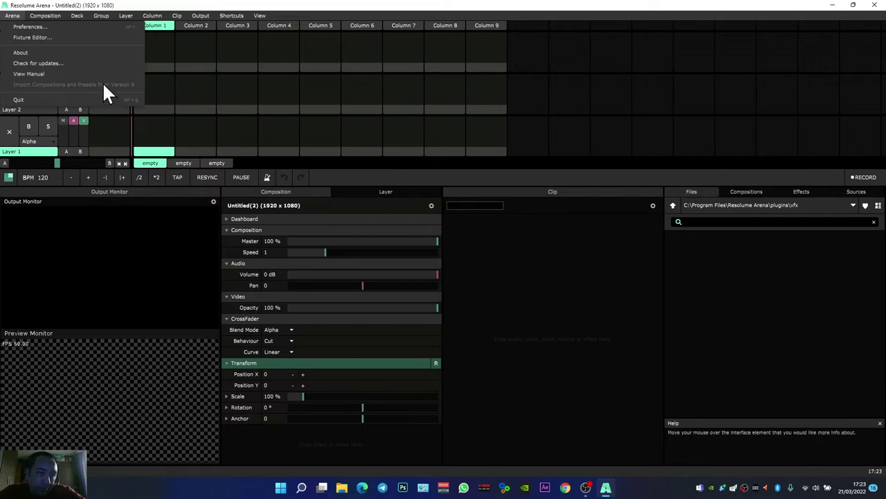
click(38, 26)
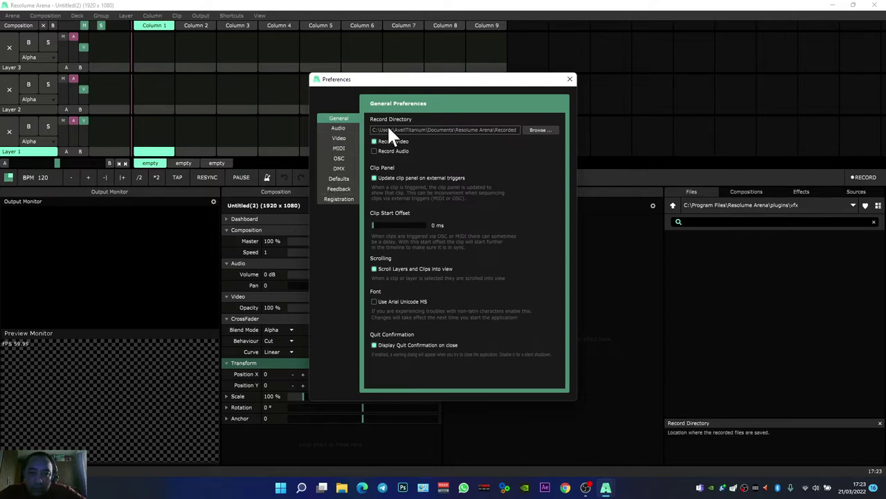
click(374, 150)
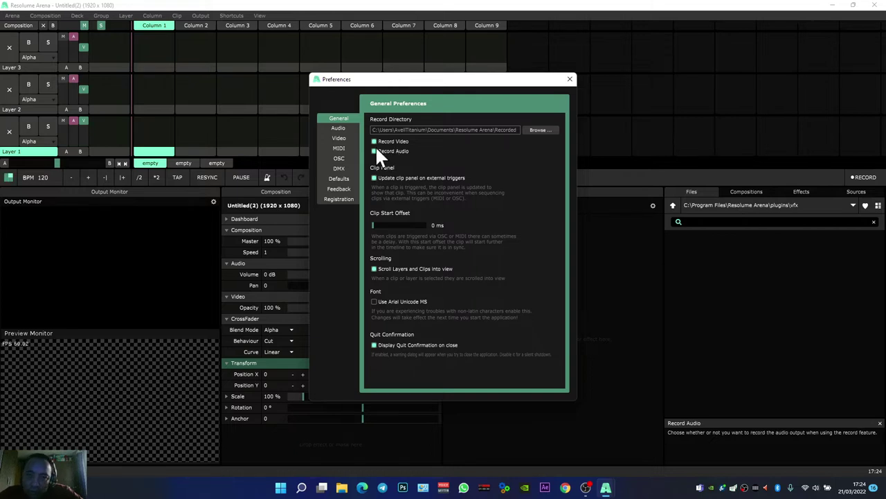
- Examine the audio preferences for master and preview output channels, sample rate and external audio FFT input
click(339, 128)
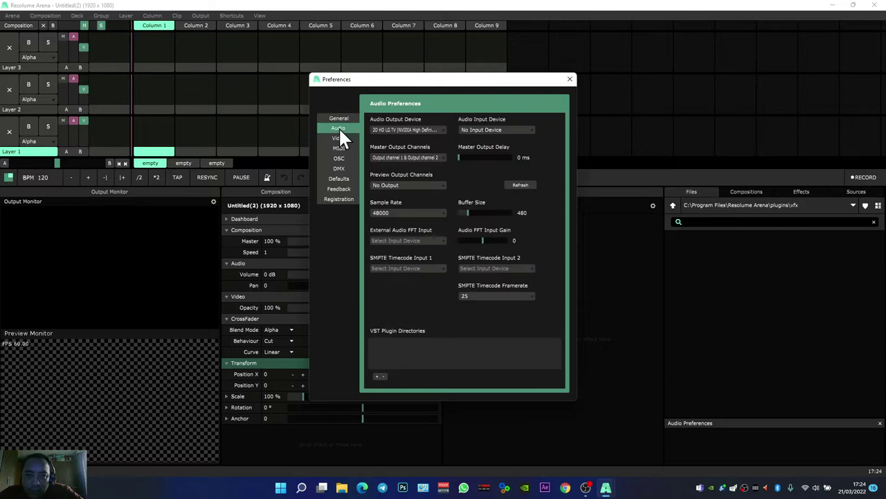
click(410, 156)
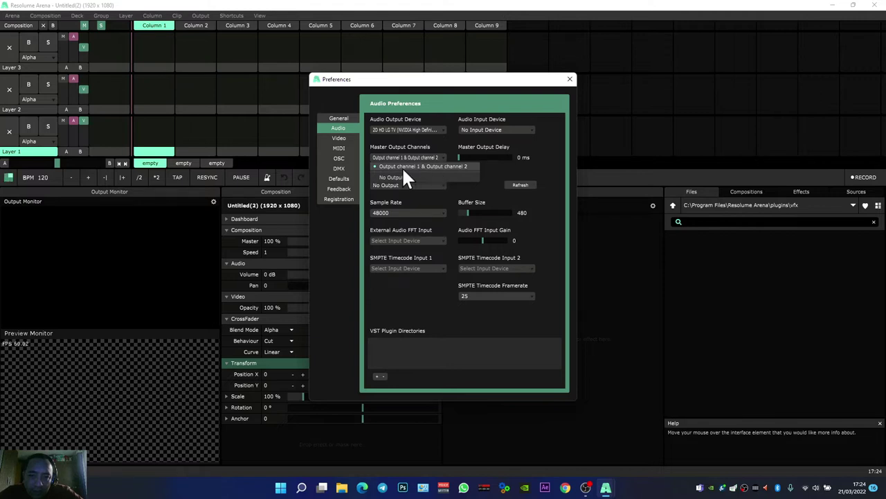
click(432, 147)
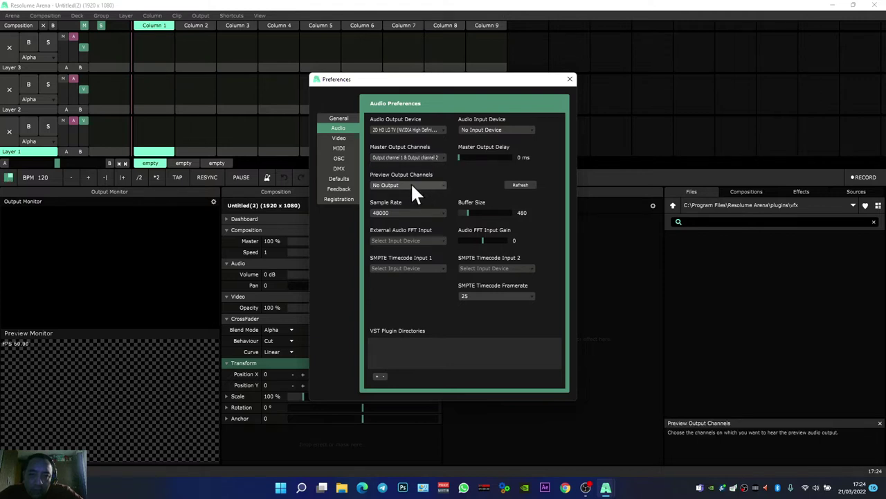
click(411, 184)
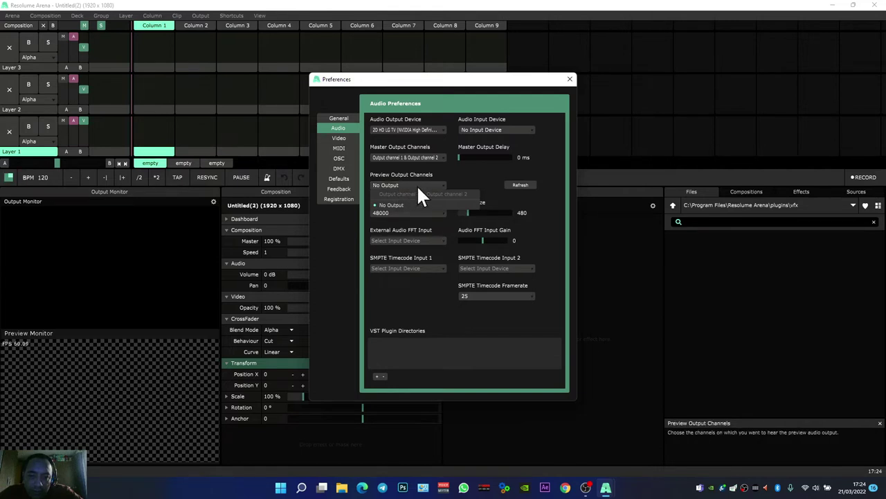
click(417, 168)
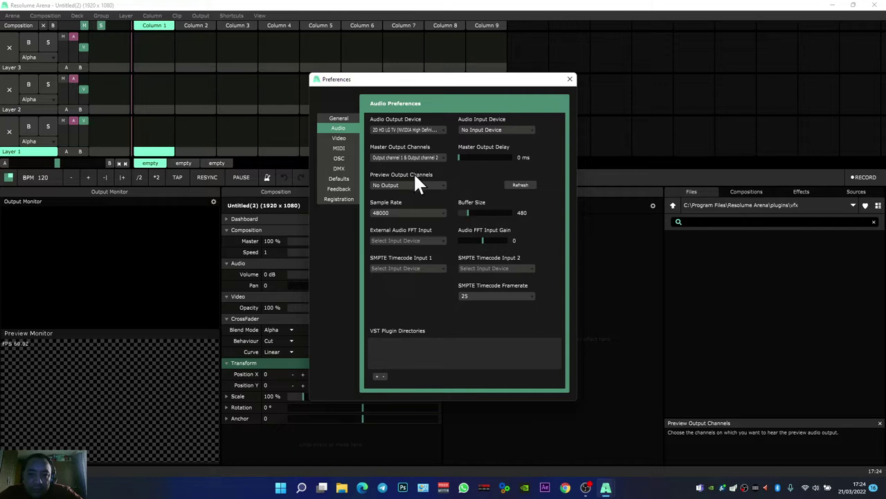
click(405, 214)
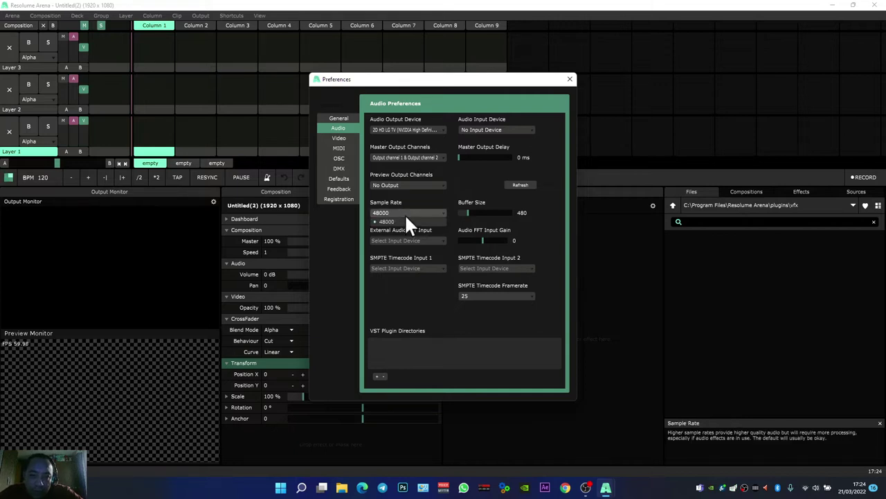
click(405, 218)
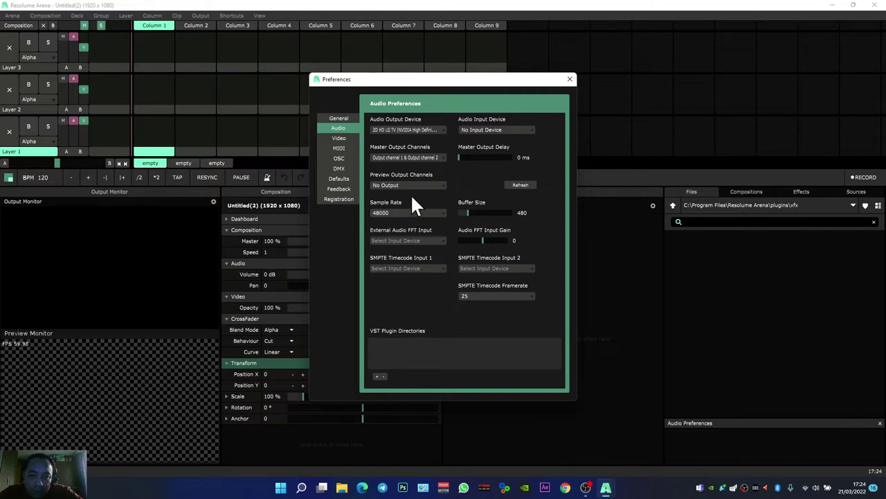
click(403, 239)
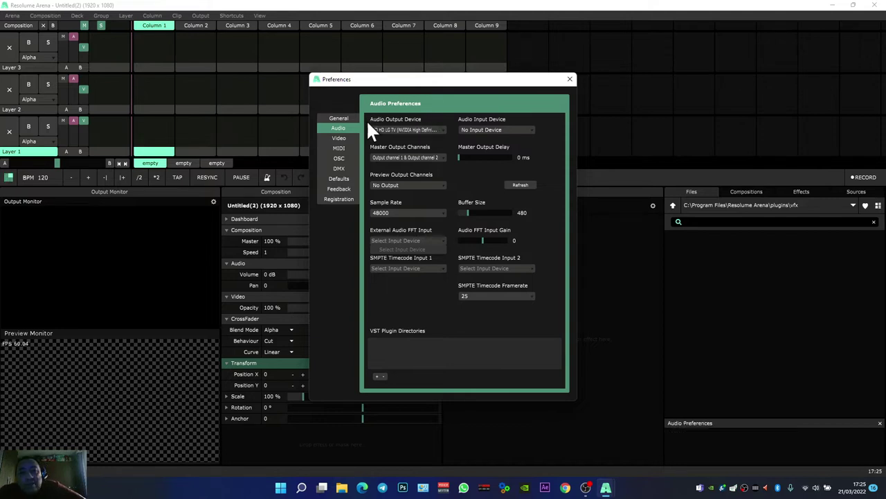
- Examine the available audio output devices and audio input devices without changing the selections
click(408, 132)
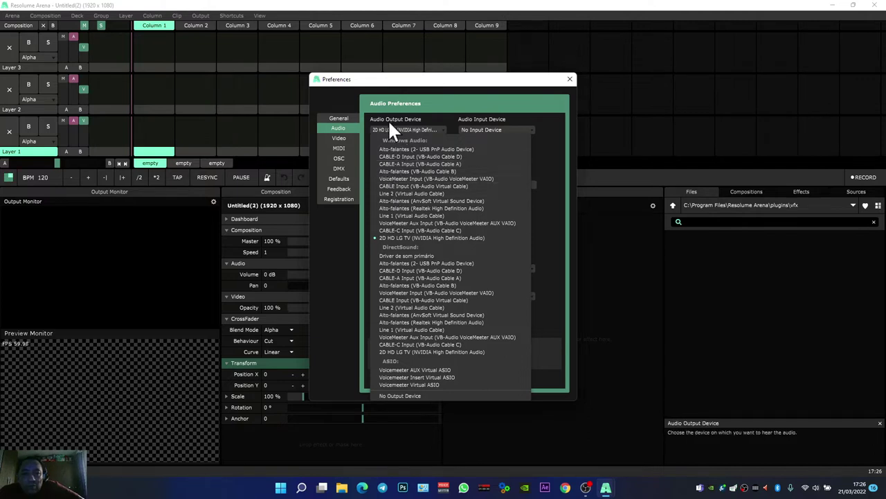
click(419, 115)
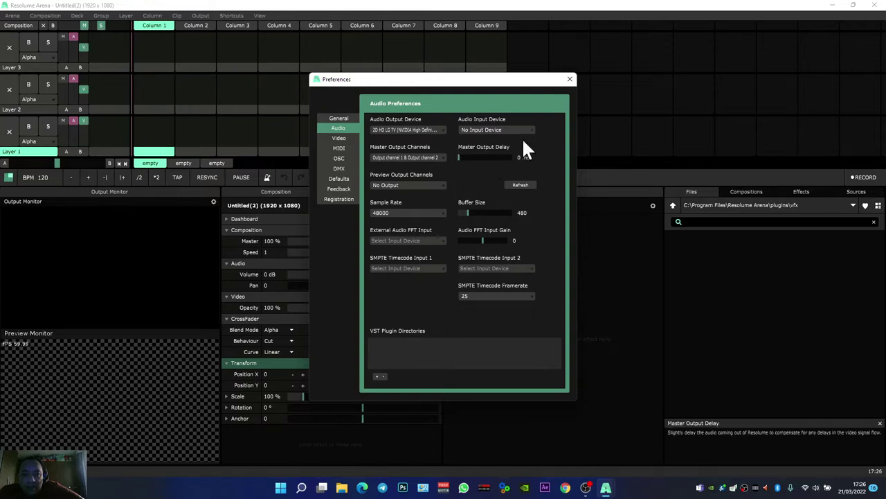
click(493, 130)
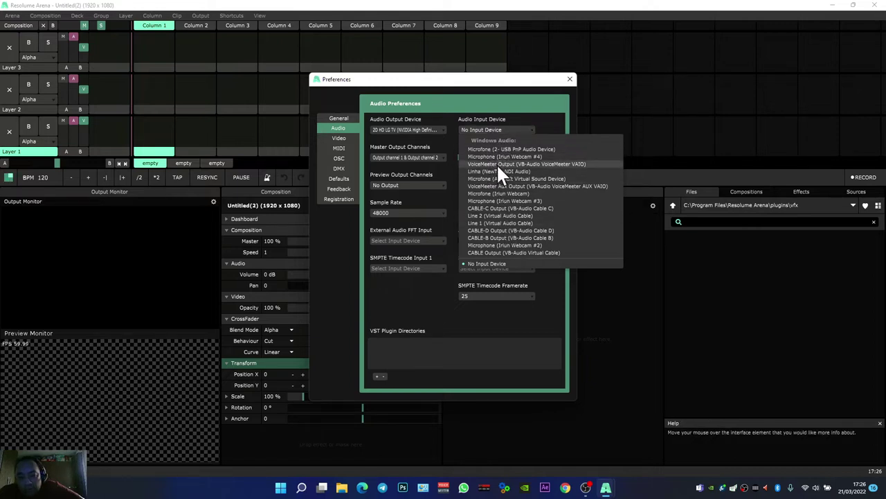
click(520, 116)
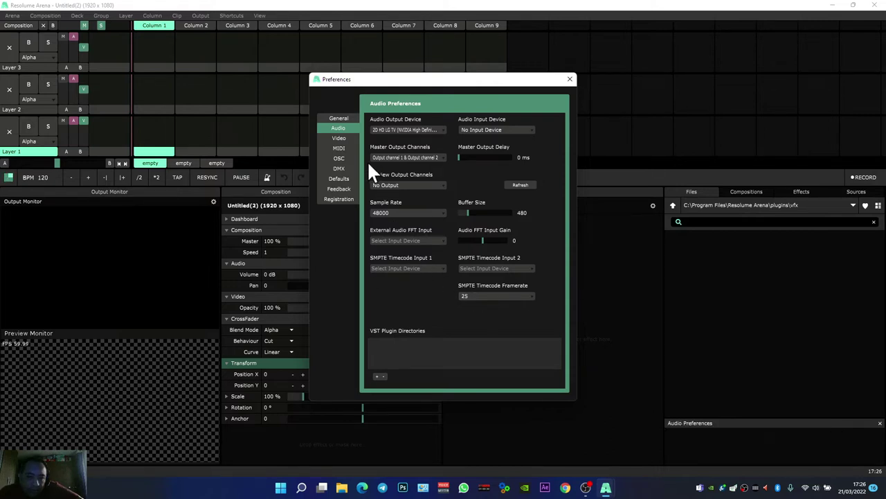
- Try the Black preview monitor background in the video preferences and restore Dark Grid
click(345, 137)
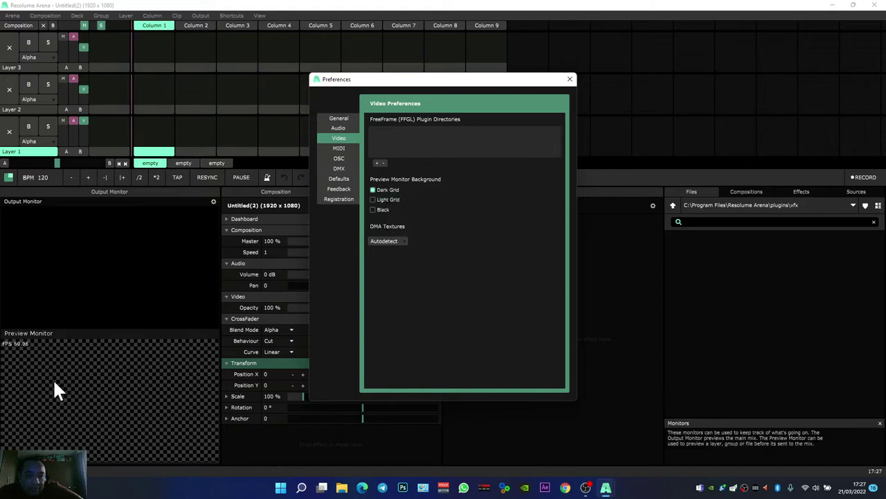
click(384, 198)
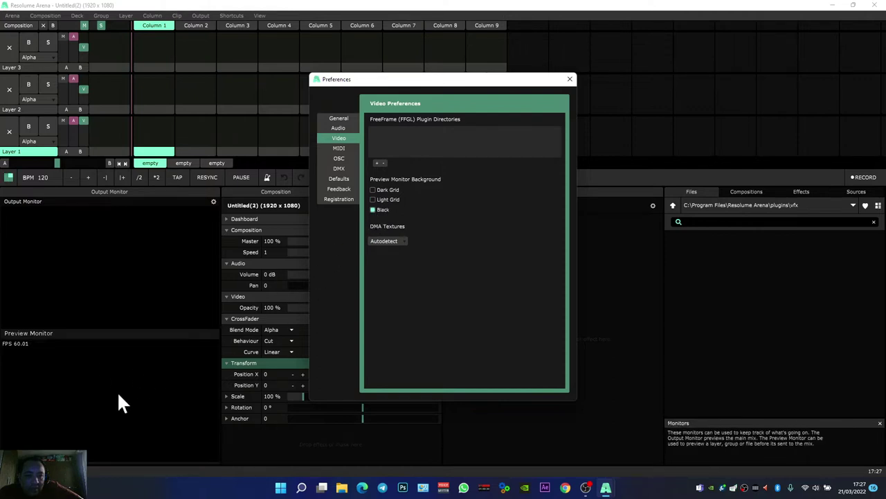
click(390, 189)
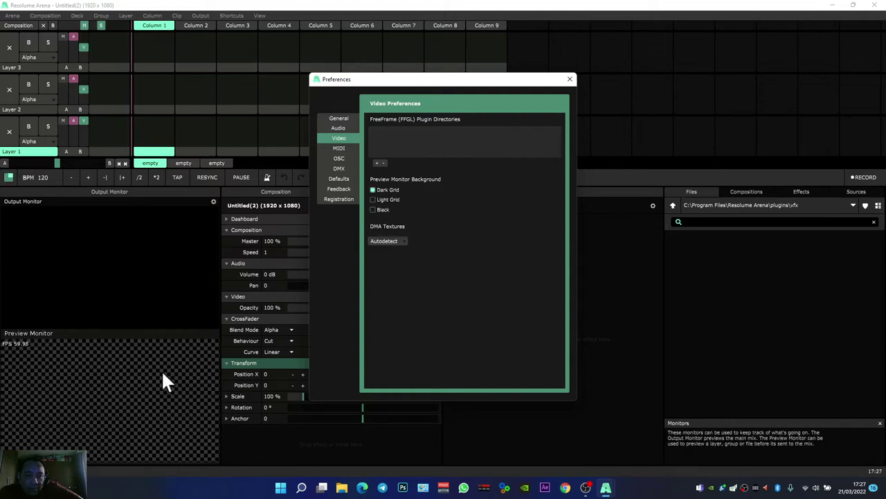
- Examine the CMD DC-1 controller's input and output options in the MIDI preferences and close the preferences
click(342, 148)
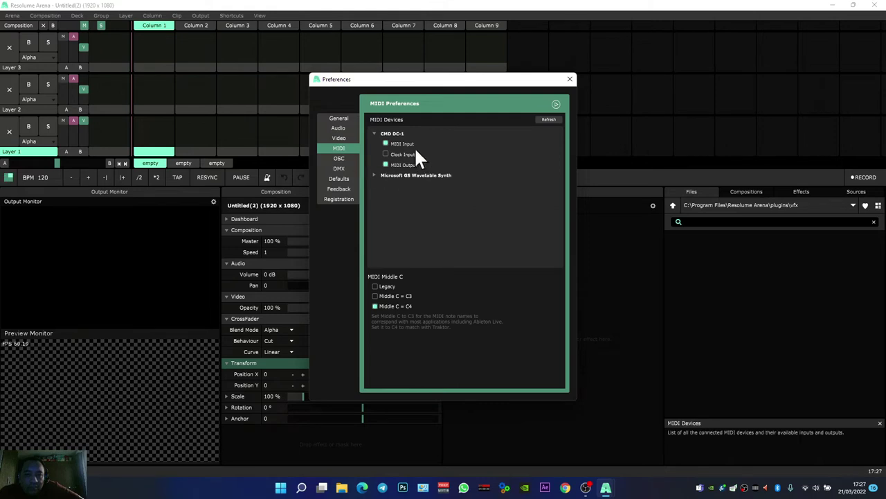
click(386, 144)
click(570, 79)
- Switch to OBS Studio, put the Cena 3 scene in the preview and minimise the window
click(586, 487)
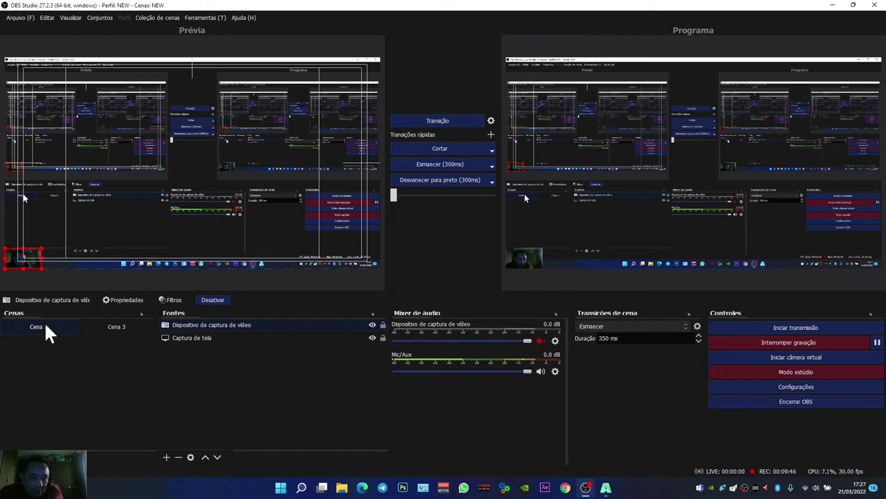
click(129, 327)
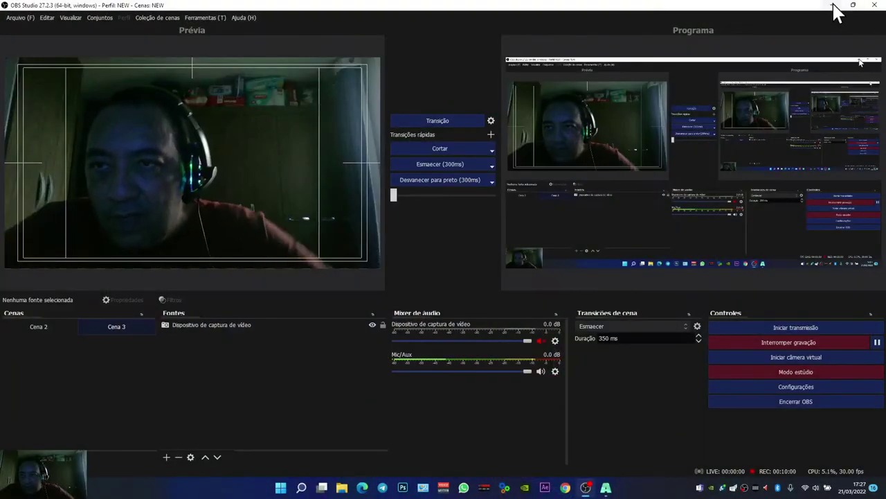
click(834, 5)
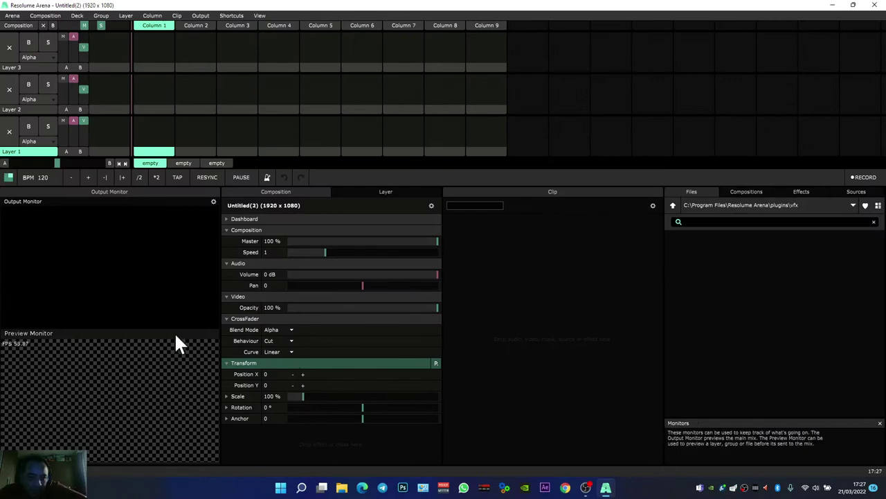
- Reopen the MIDI preferences and expand the monitor of incoming MIDI messages
click(13, 15)
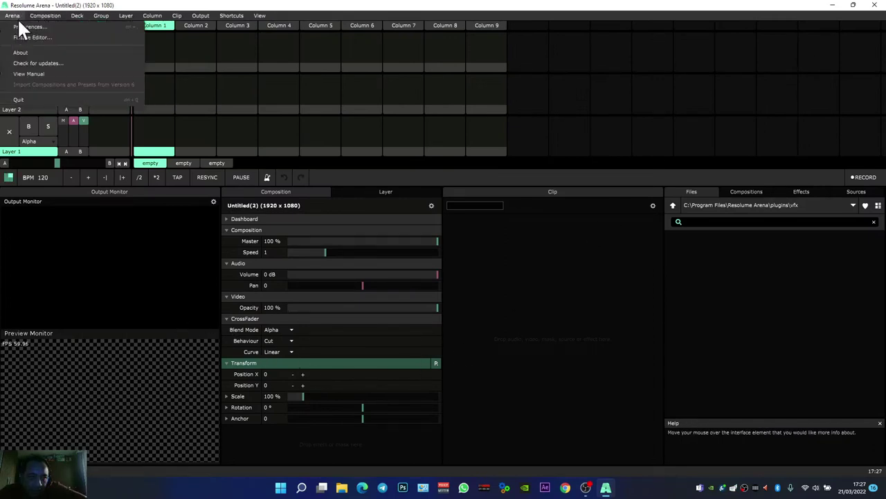
click(28, 32)
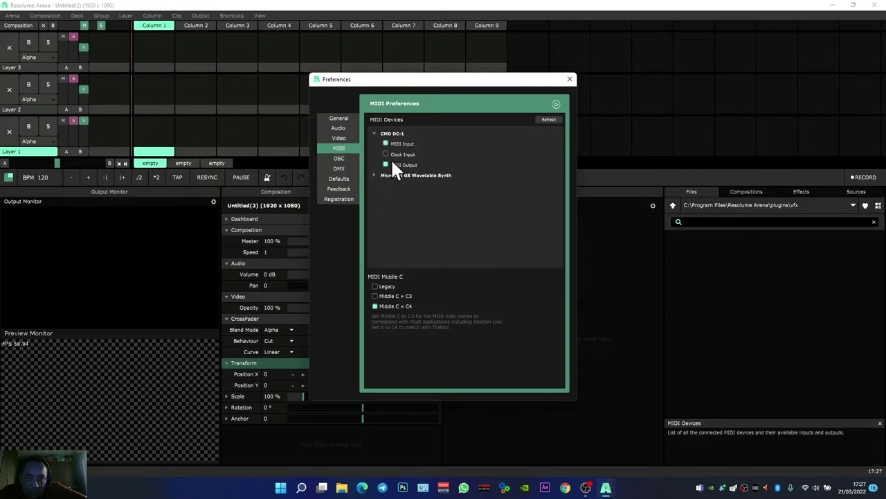
click(385, 165)
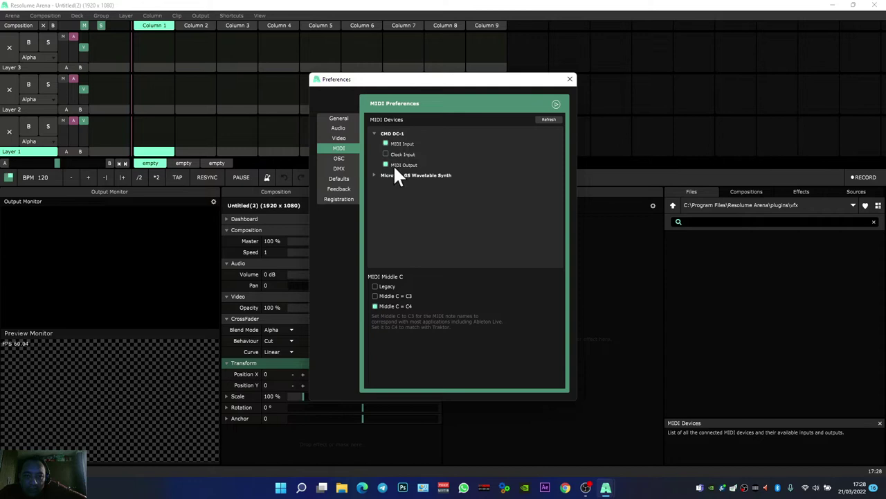
click(558, 103)
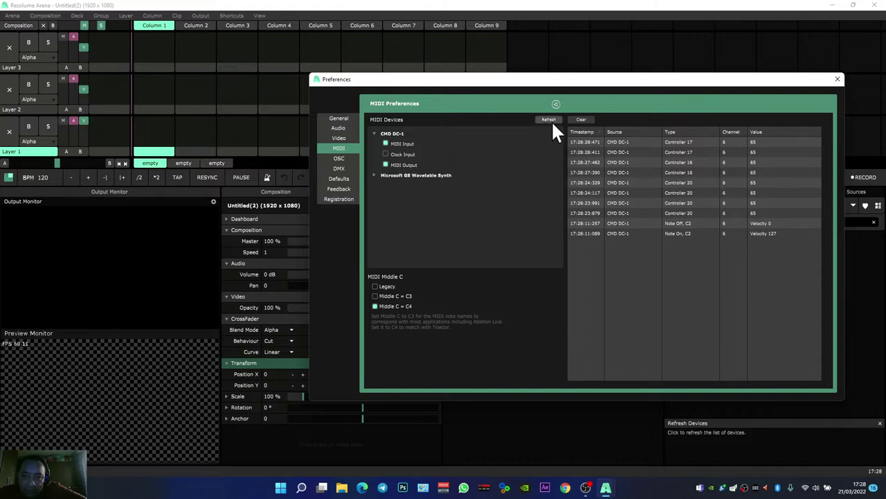
- Disable OSC Input in the OSC preferences, and enable OSC Output with IP Address as its destination
click(342, 158)
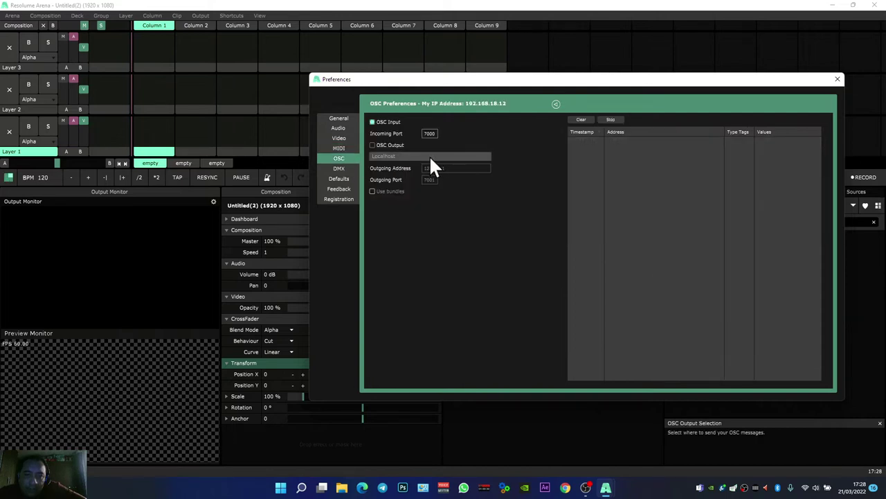
click(388, 121)
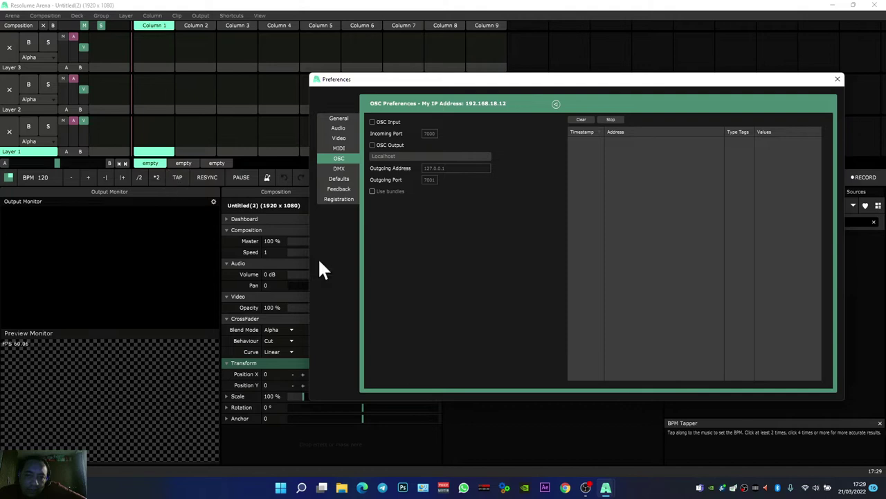
click(395, 145)
click(397, 156)
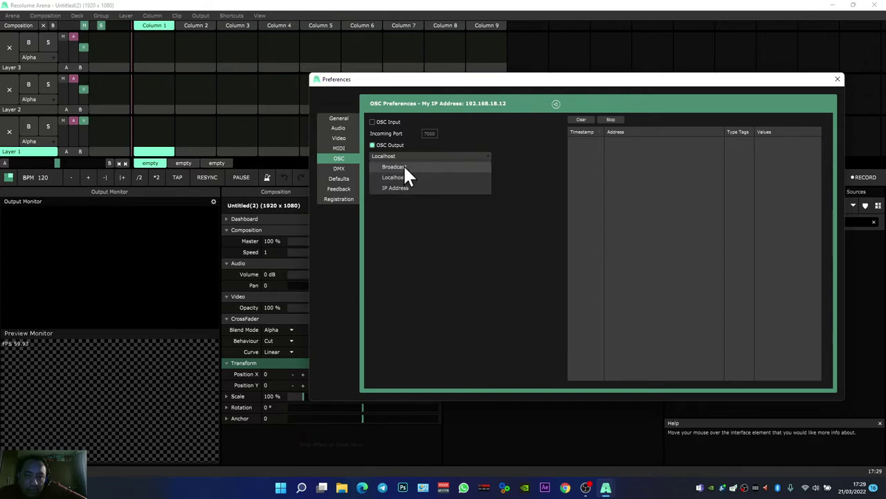
click(407, 156)
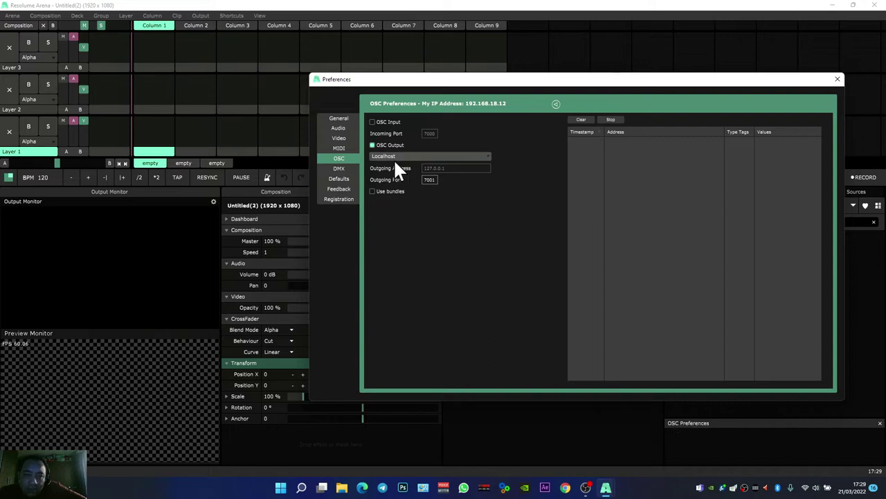
click(407, 158)
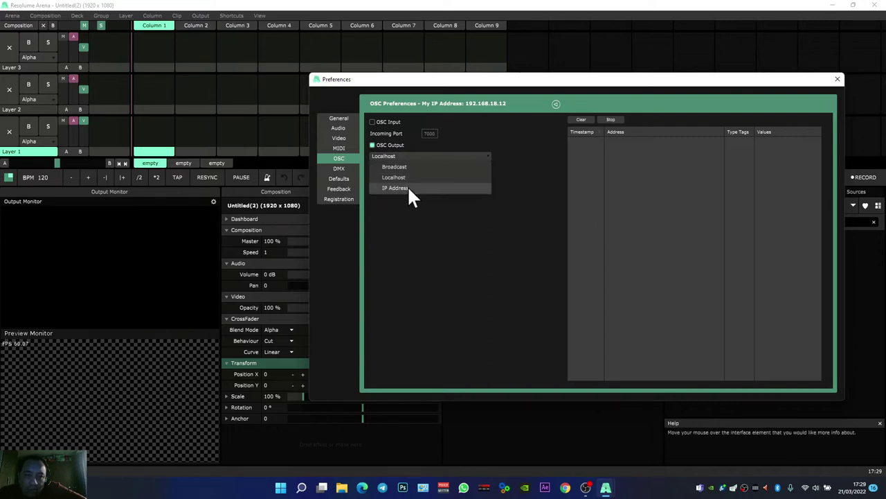
click(410, 189)
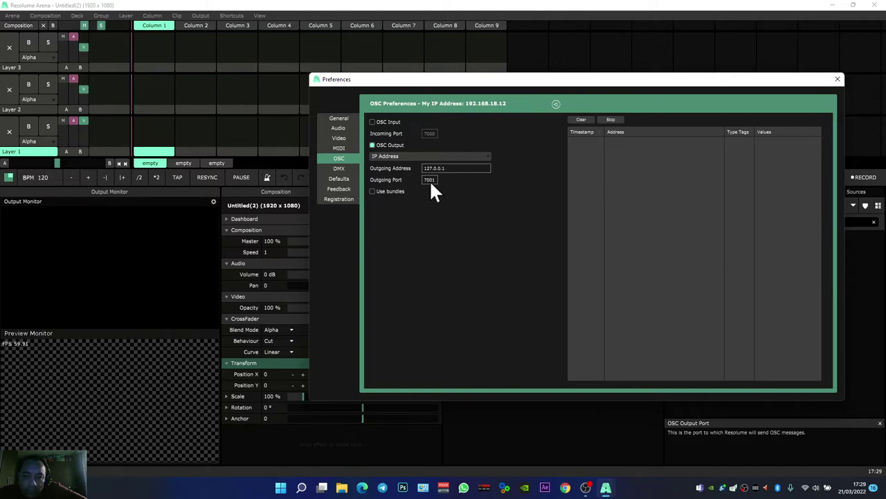
- Turn off OSC Output and enable OSC Input with the incoming port set to 7001
click(394, 145)
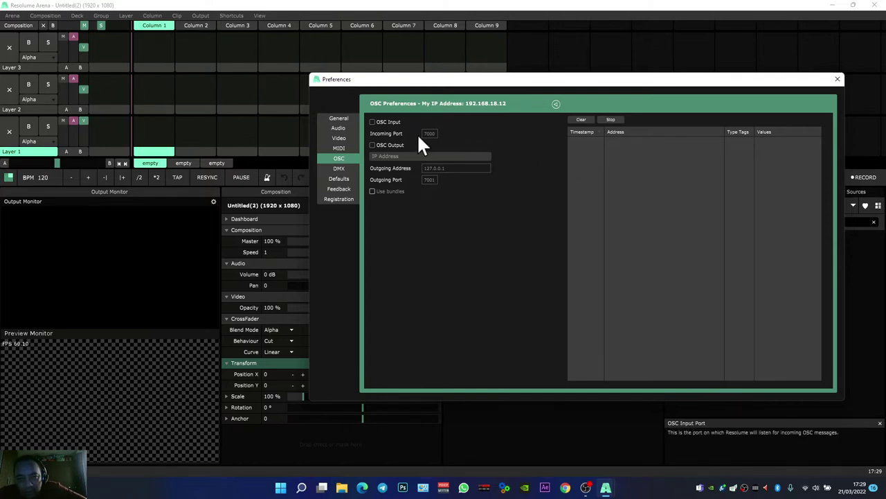
click(381, 121)
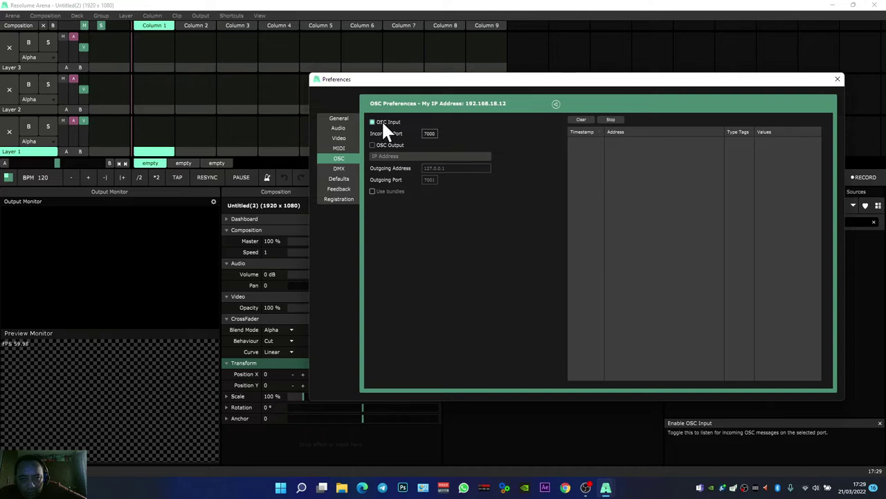
click(436, 131)
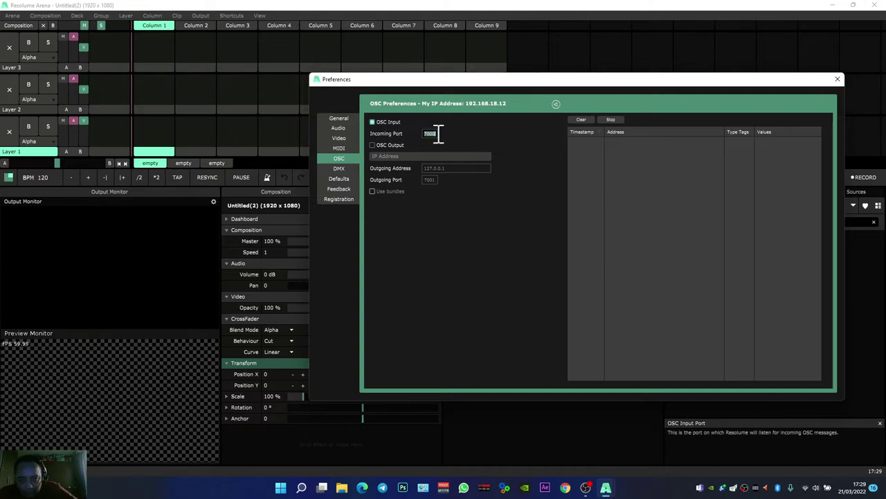
text(700)
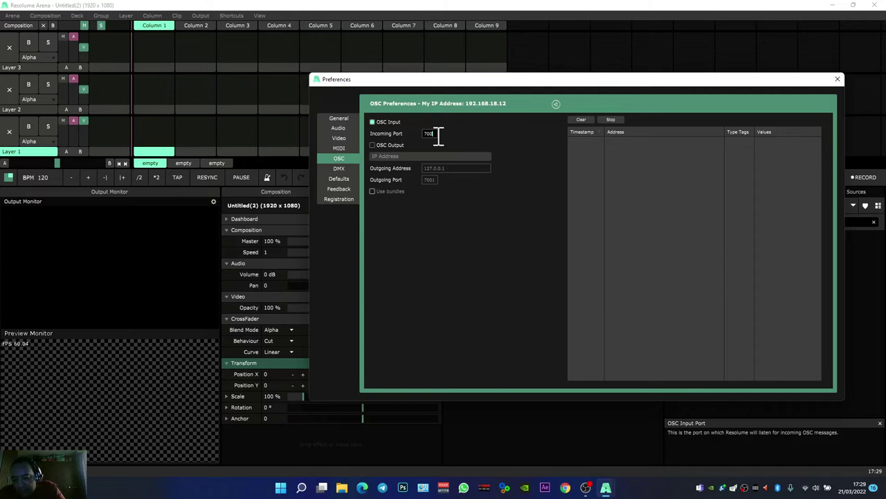
text(1)
key(Return)
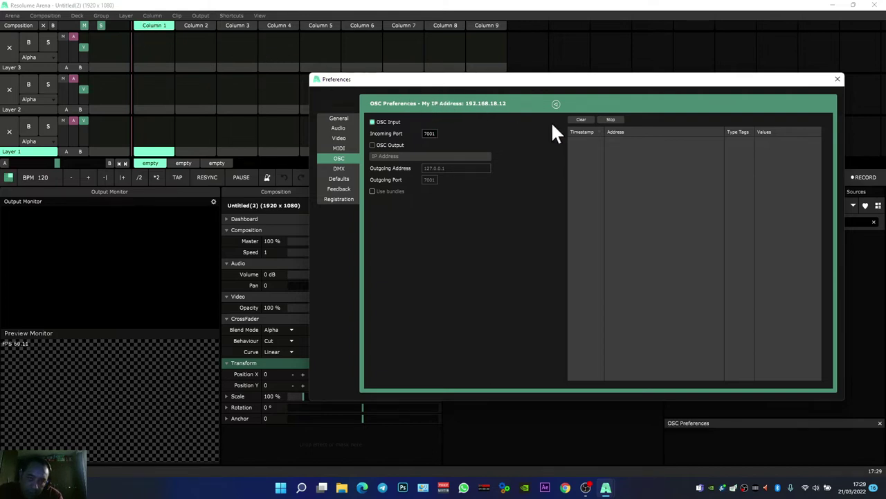
key(BackSpace)
key(BackSpace)
text(01)
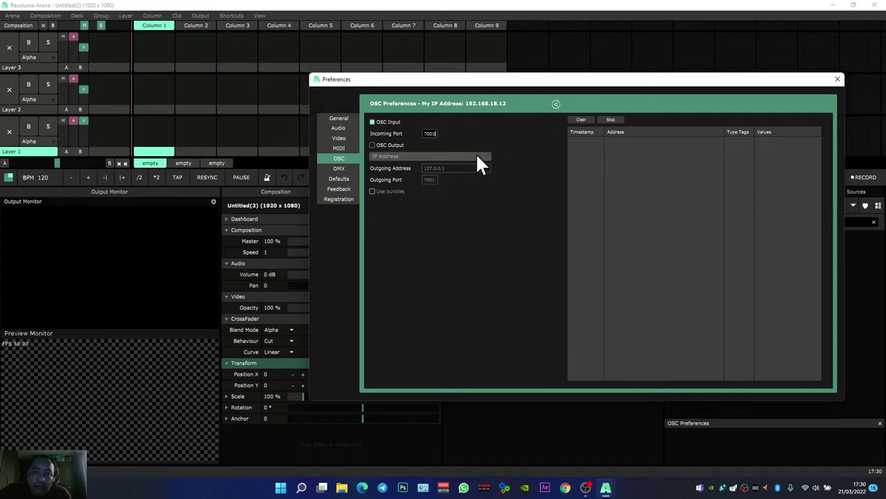
- View the DMX preferences and set the default layer blend mode to Add in the application defaults
click(342, 169)
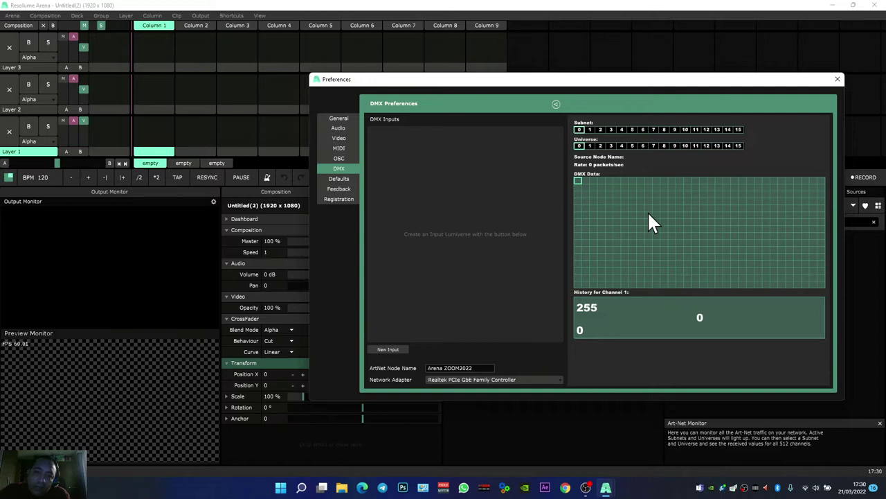
click(345, 183)
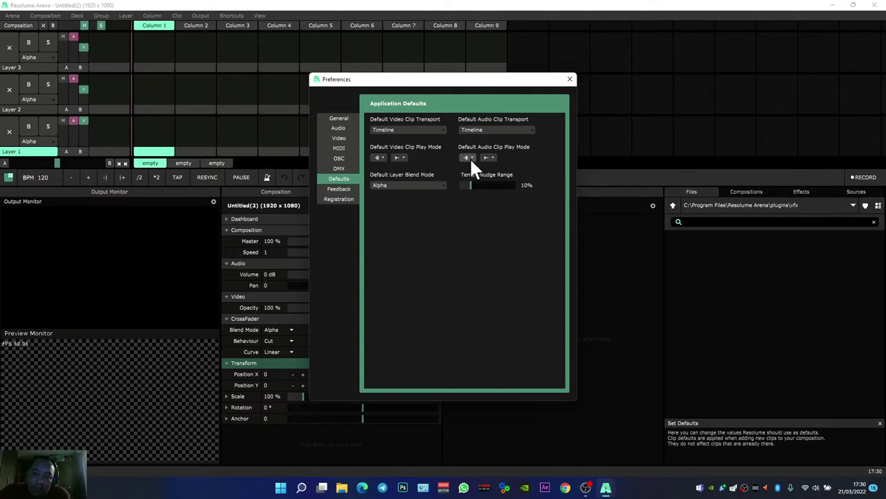
click(380, 158)
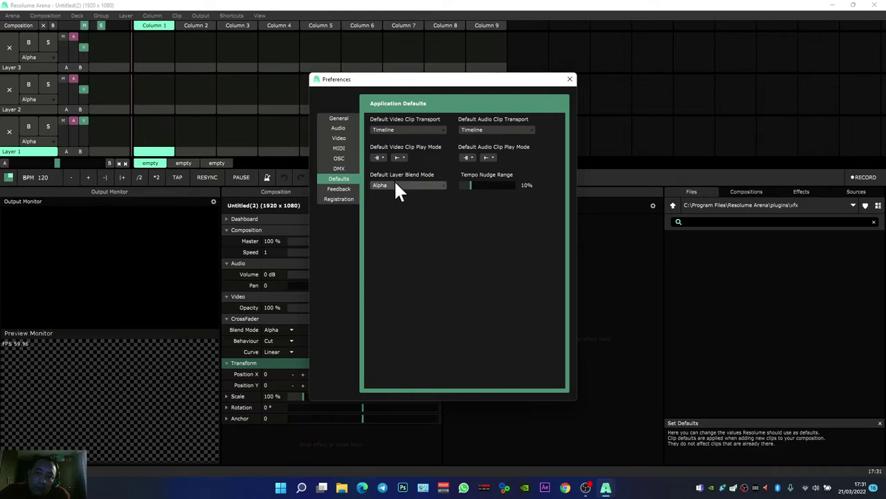
click(396, 189)
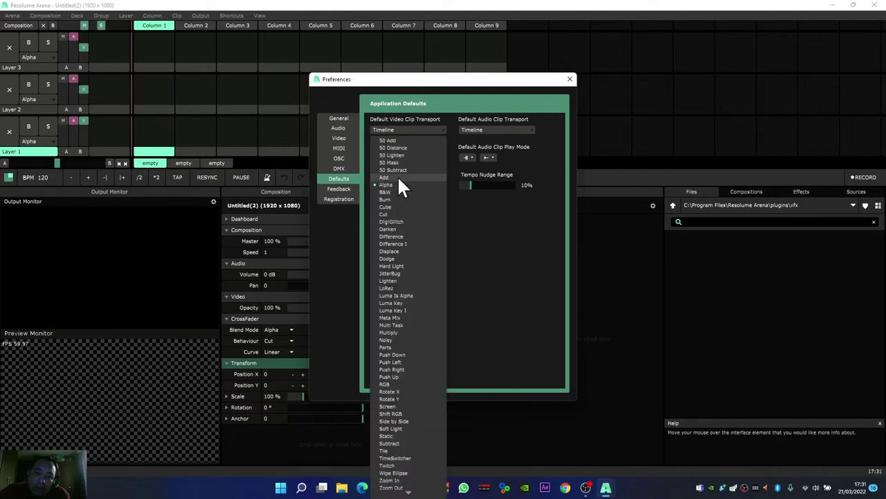
click(398, 177)
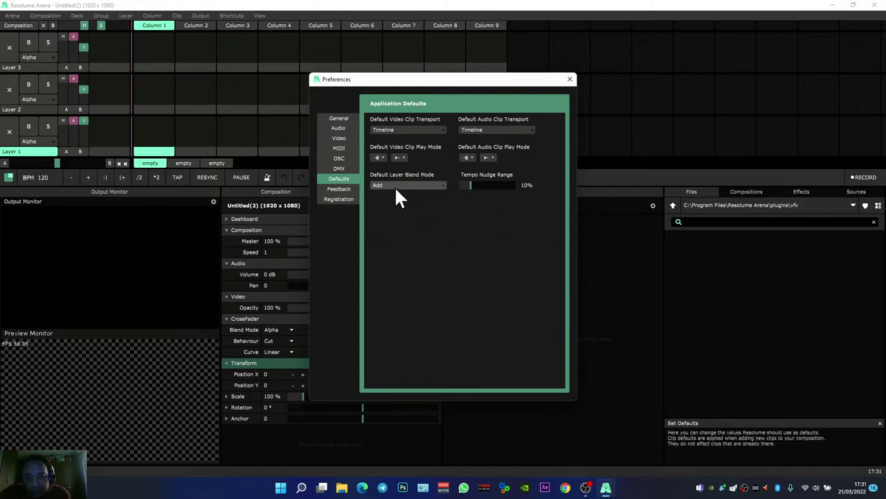
- View the feedback form and the registration status, and close the preferences
click(348, 192)
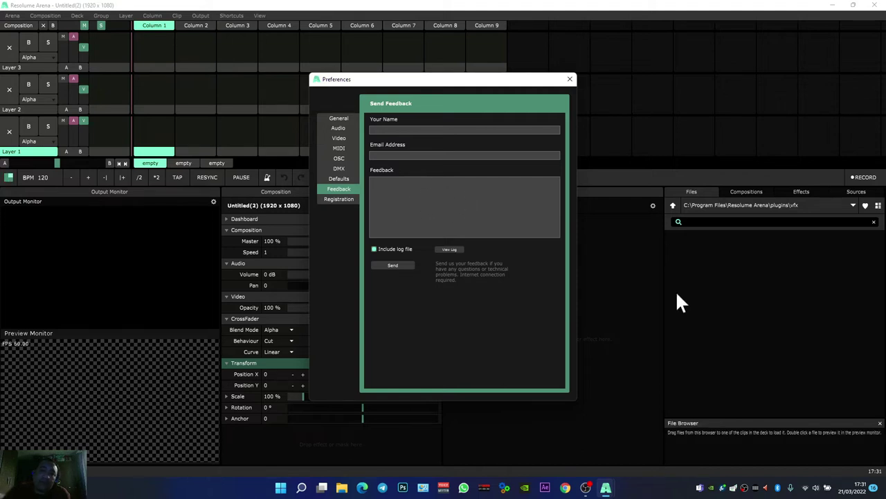
click(353, 200)
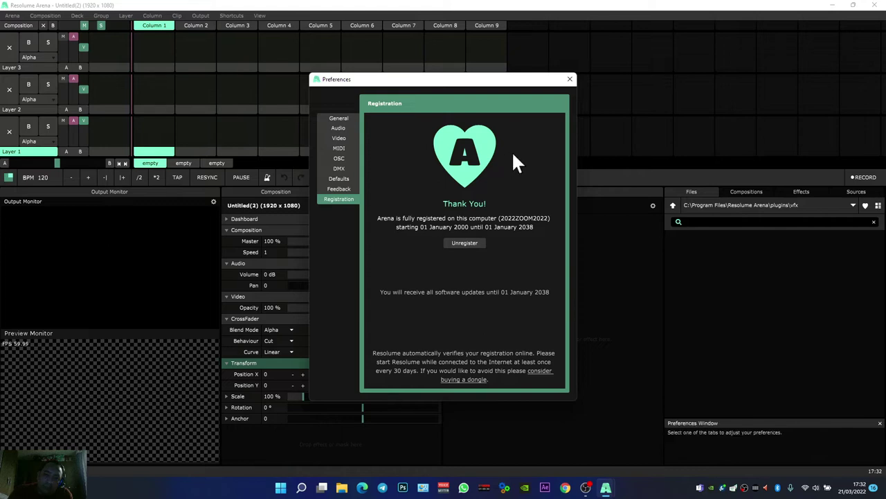
click(568, 79)
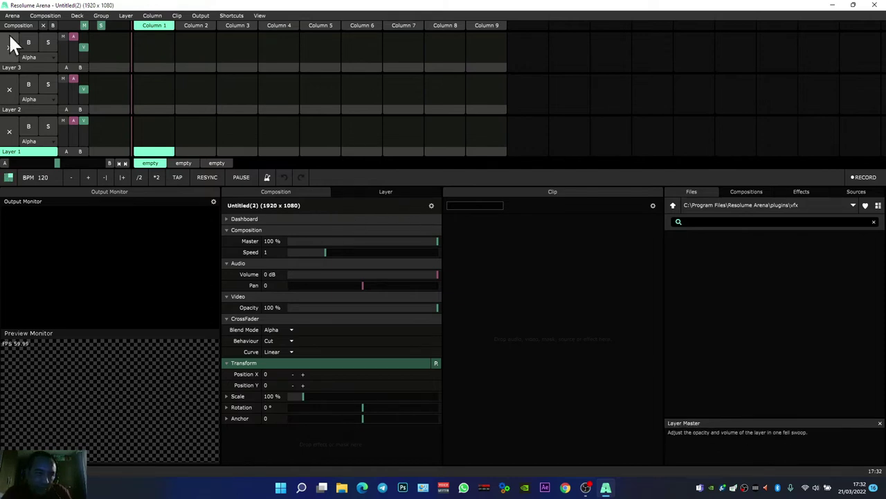
- Examine the composition commands for creating, opening, saving and managing media, including the same list in the composition's own options
click(49, 16)
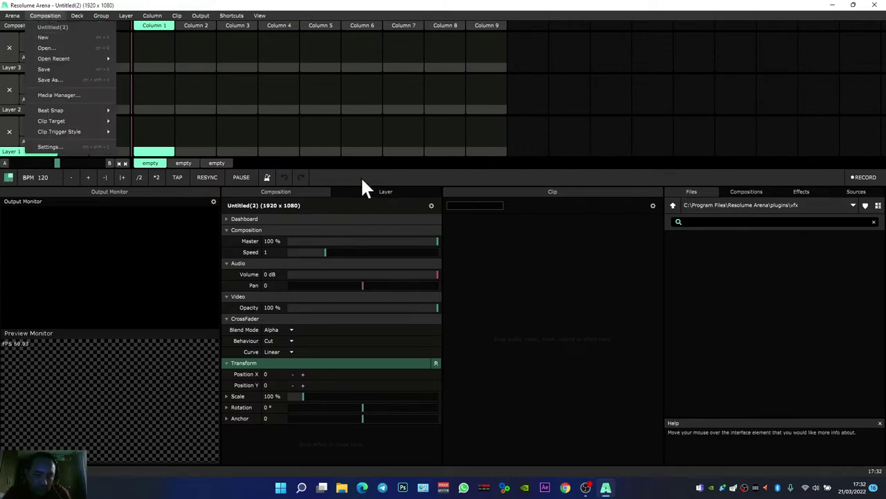
click(431, 205)
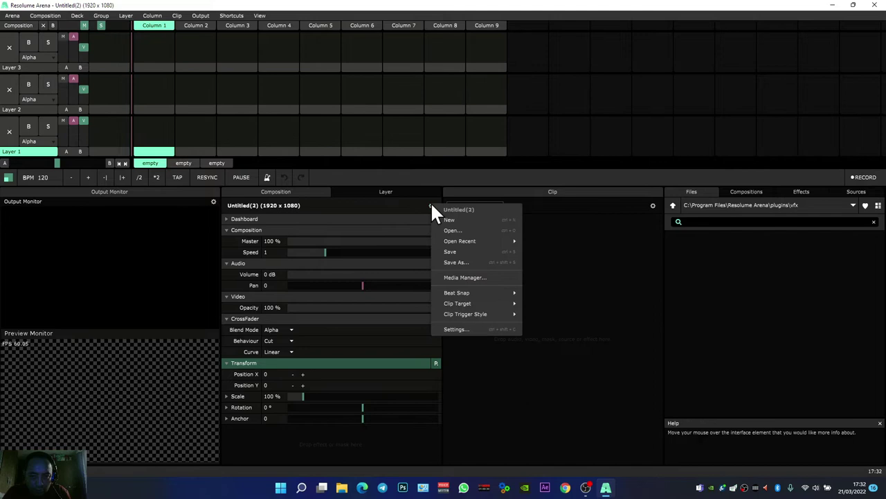
click(47, 15)
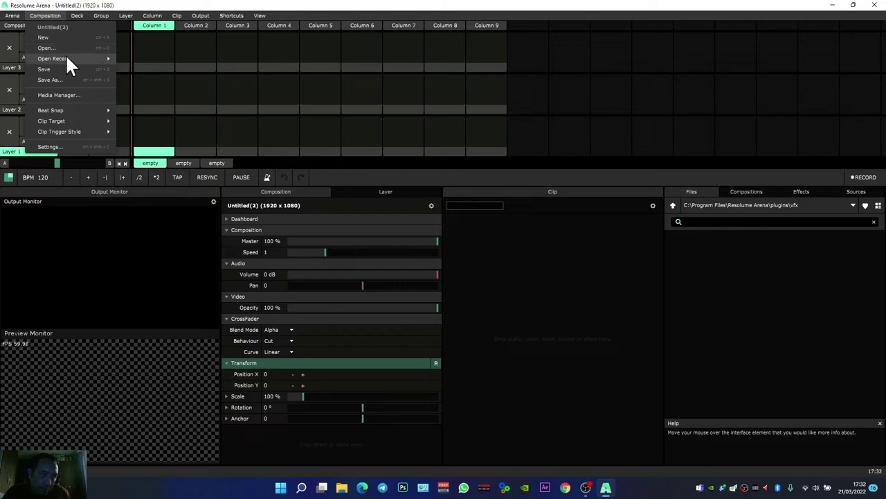
mouse_move(68, 59)
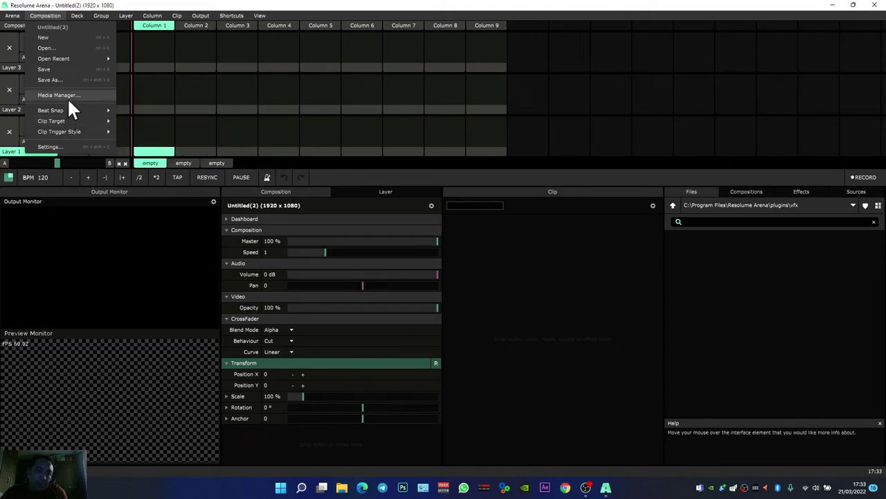
- Look through the NEW SCENE desktop folder in File Explorer, including its Media subfolder and GRID FULL IS, and close the window
mouse_move(11, 15)
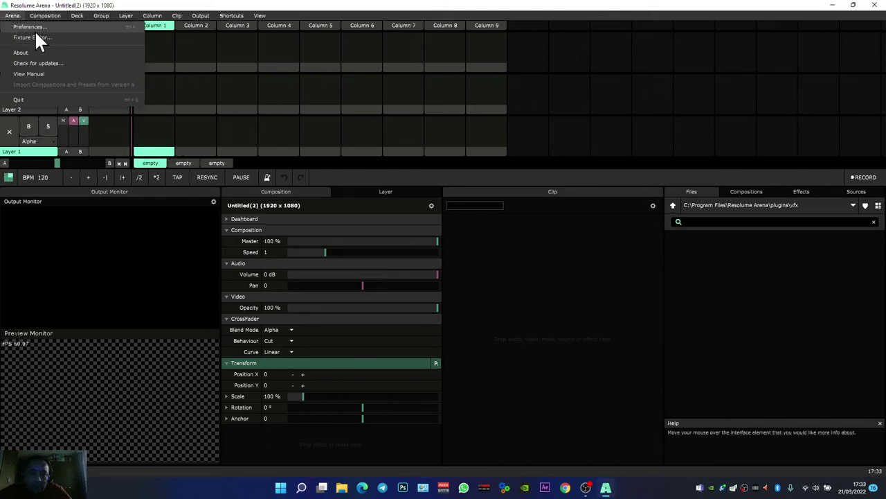
click(341, 488)
click(342, 488)
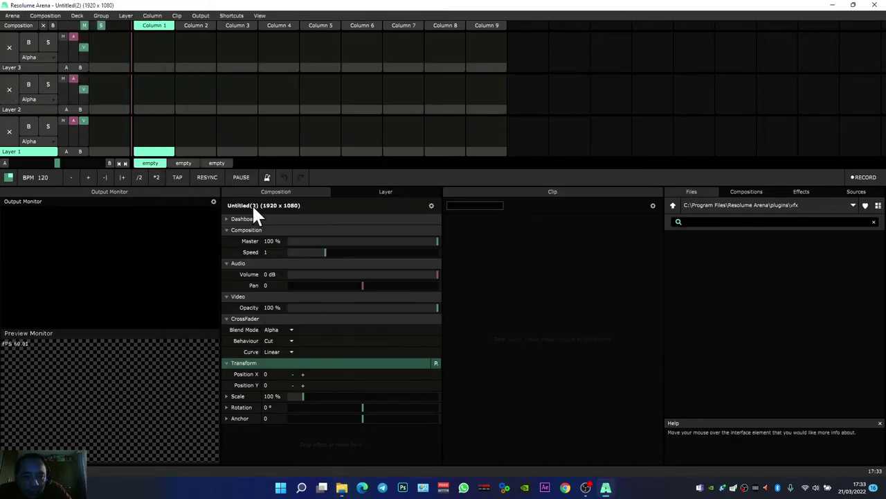
click(342, 488)
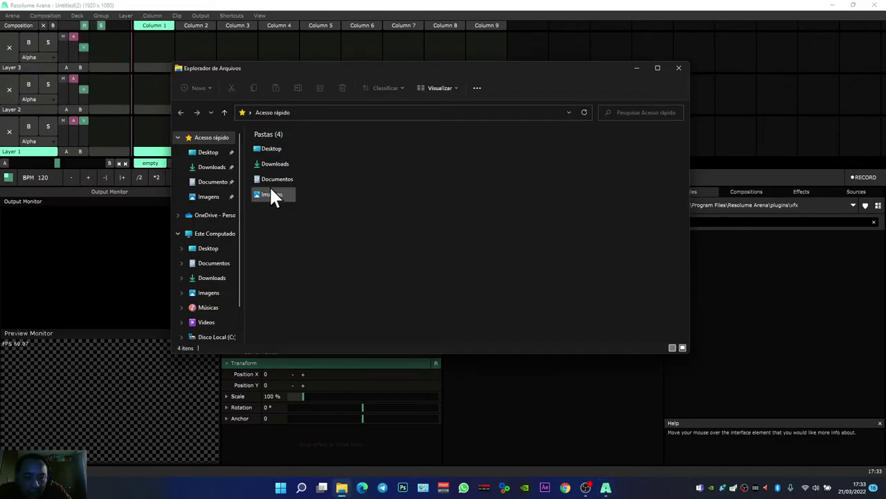
click(210, 151)
click(661, 67)
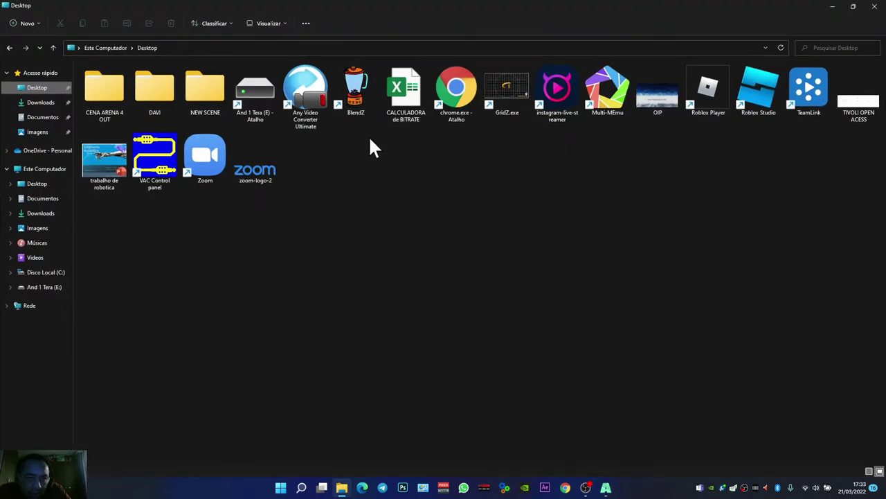
double_click(199, 98)
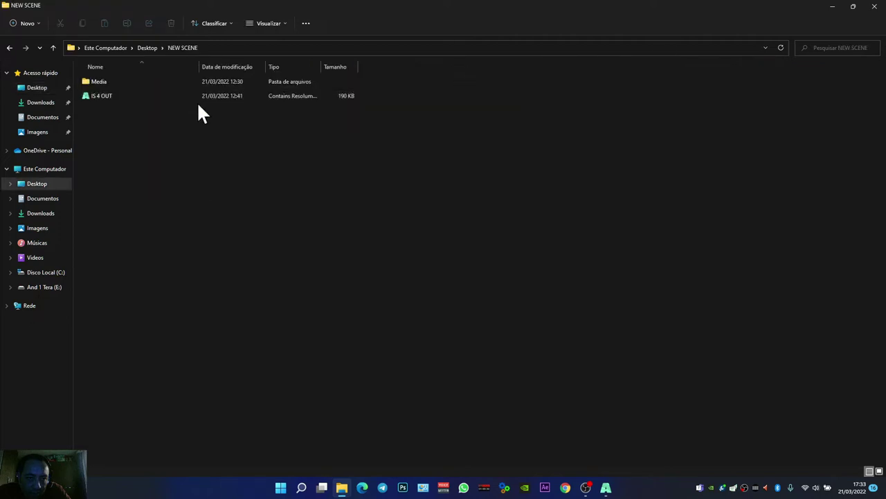
double_click(102, 79)
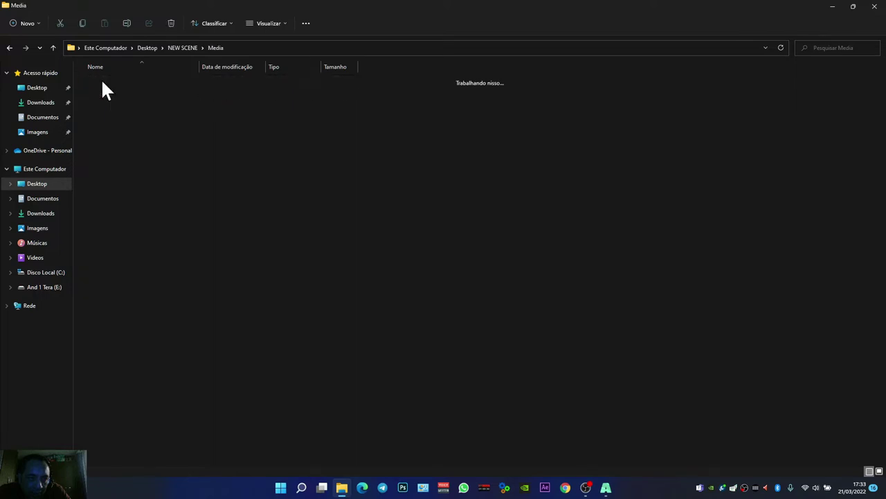
click(110, 84)
double_click(110, 84)
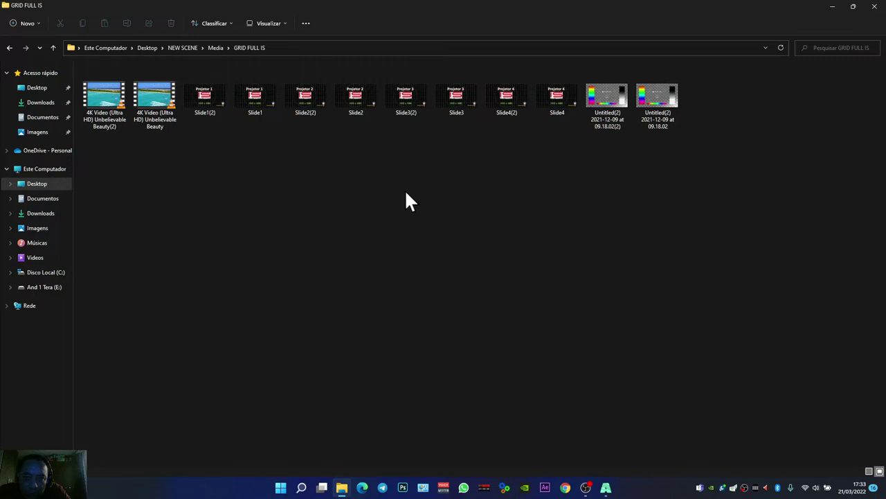
click(871, 7)
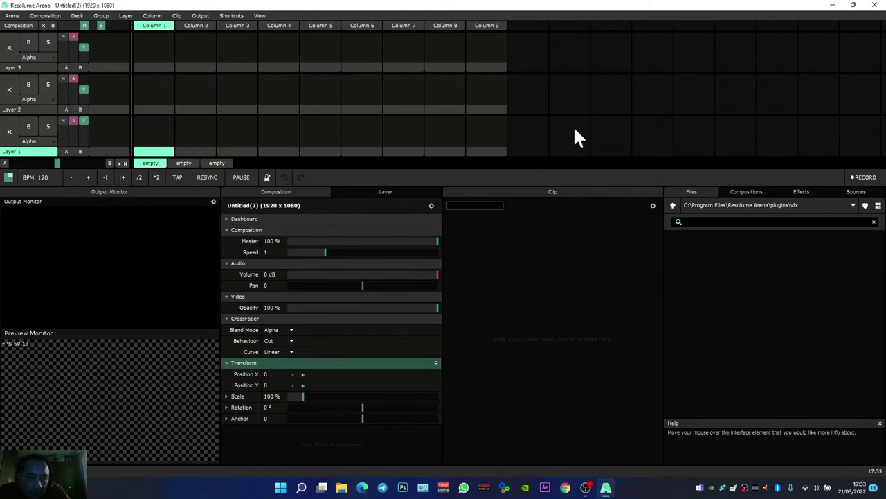
- Open the composition settings in Resolume Arena and enter the channel's name as the composition name
click(50, 12)
mouse_move(63, 112)
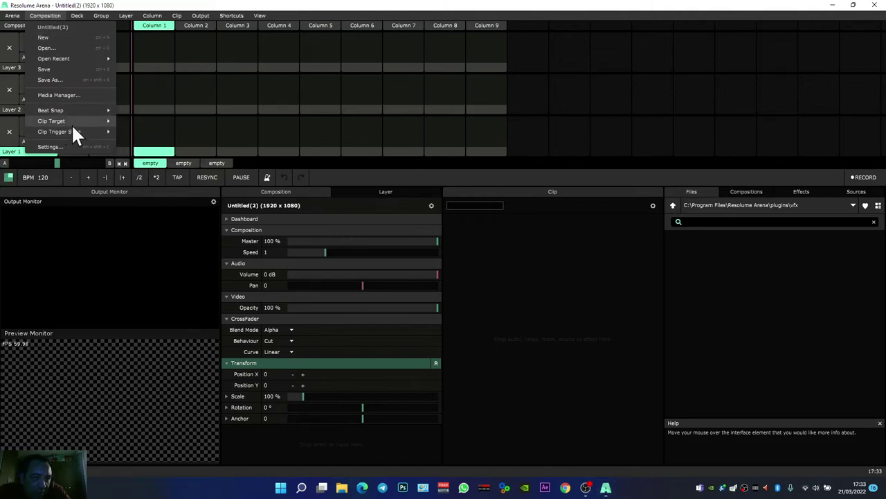
mouse_move(73, 128)
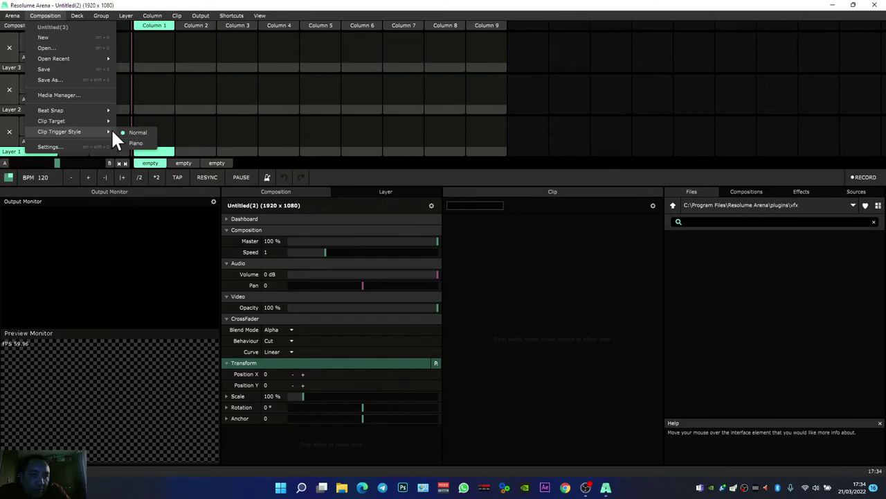
click(61, 147)
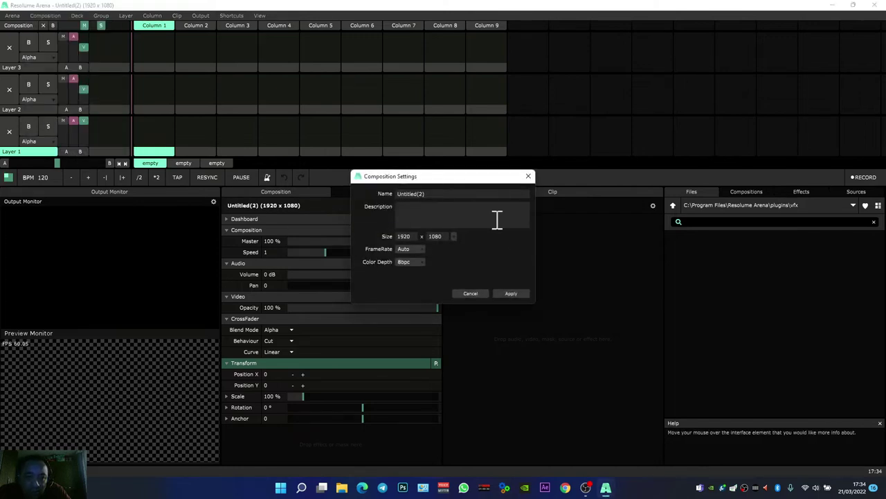
click(434, 194)
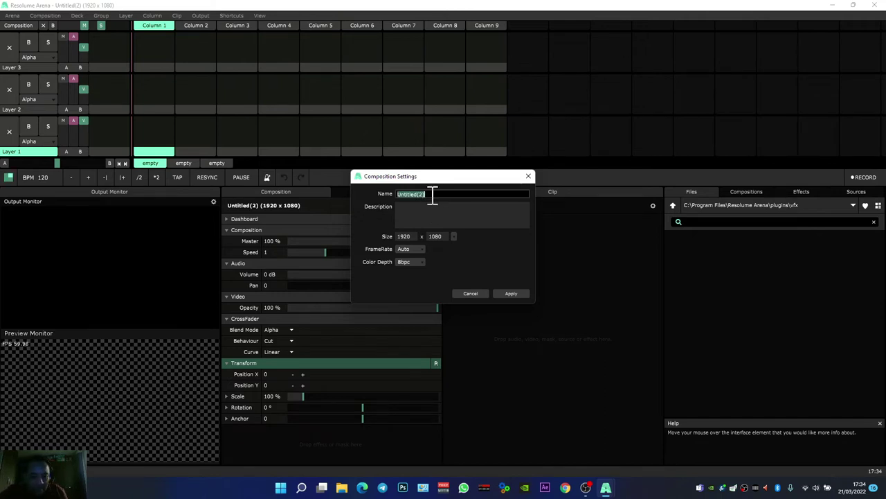
text(MSouza)
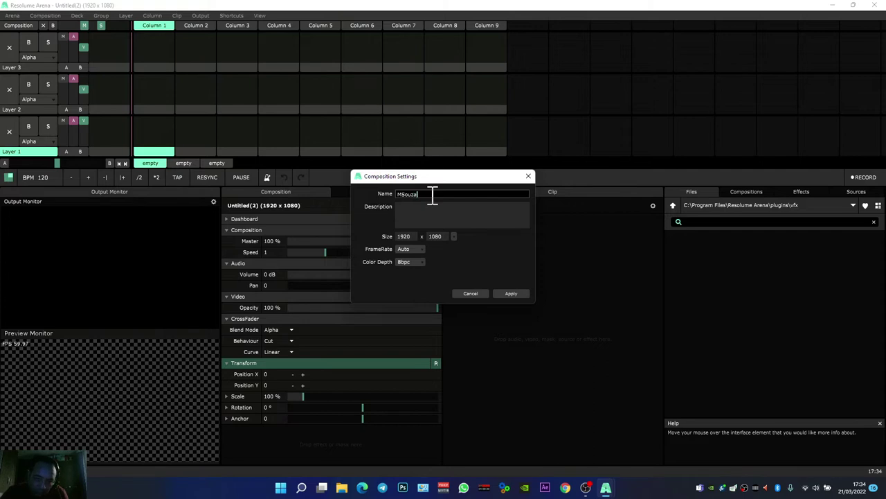
text( Cana)
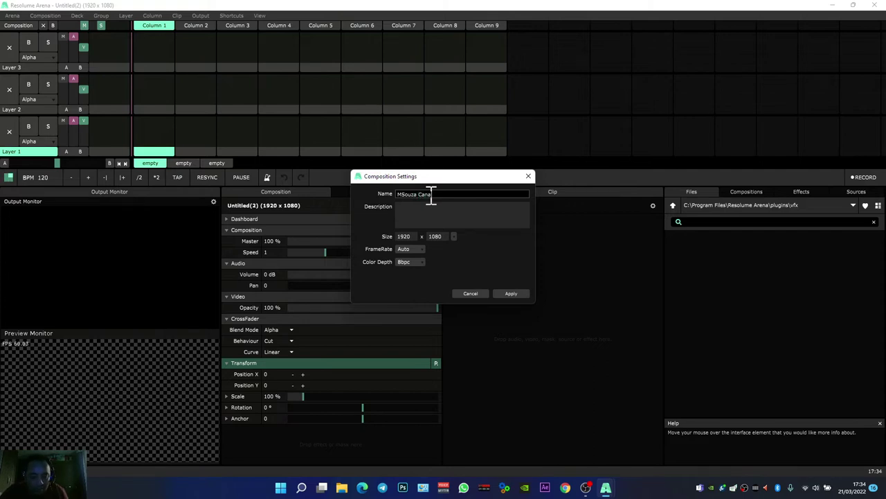
text(l)
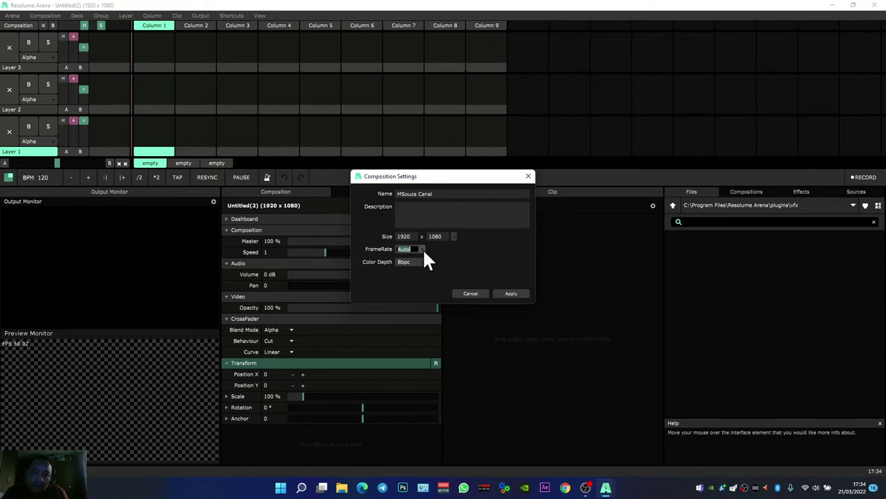
- Set the composition's frame rate to 60 and apply the composition settings
click(423, 250)
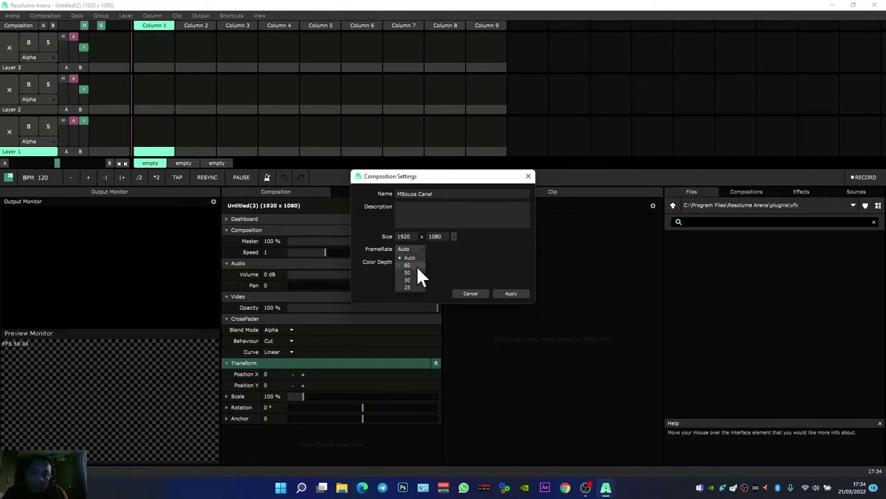
click(414, 265)
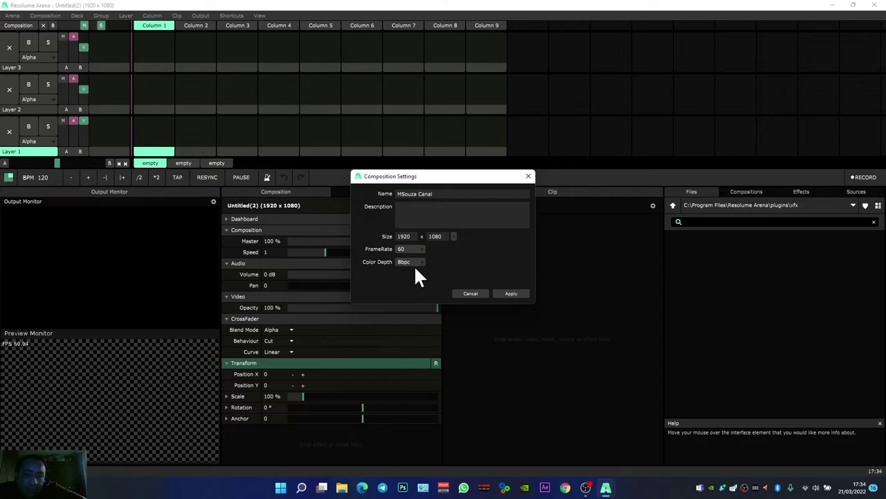
click(511, 293)
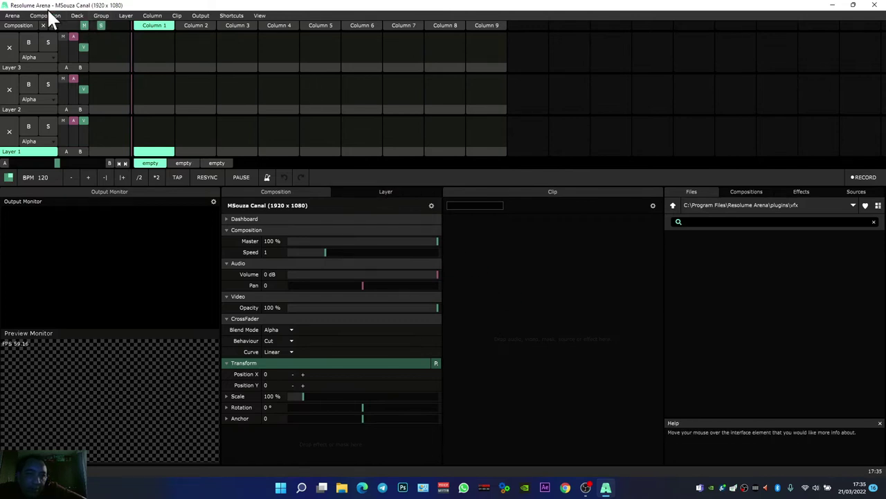
- Rename the first of the three empty decks to Manha
click(79, 15)
click(78, 14)
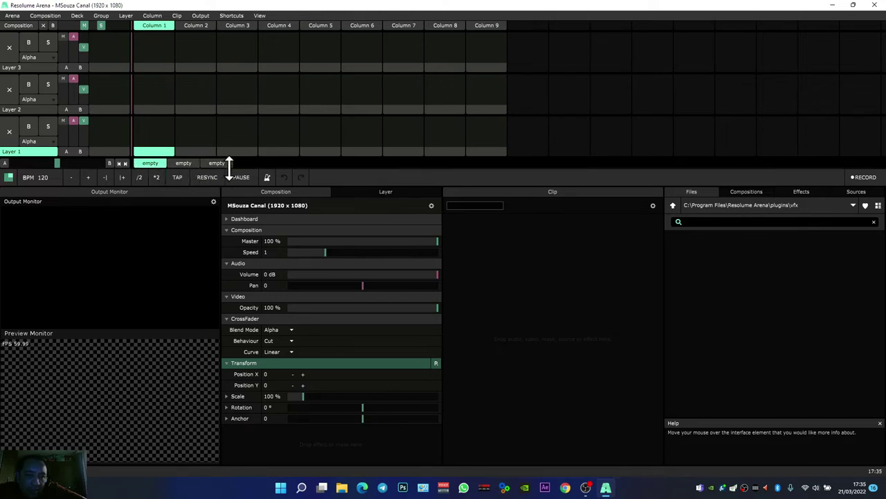
right_click(157, 163)
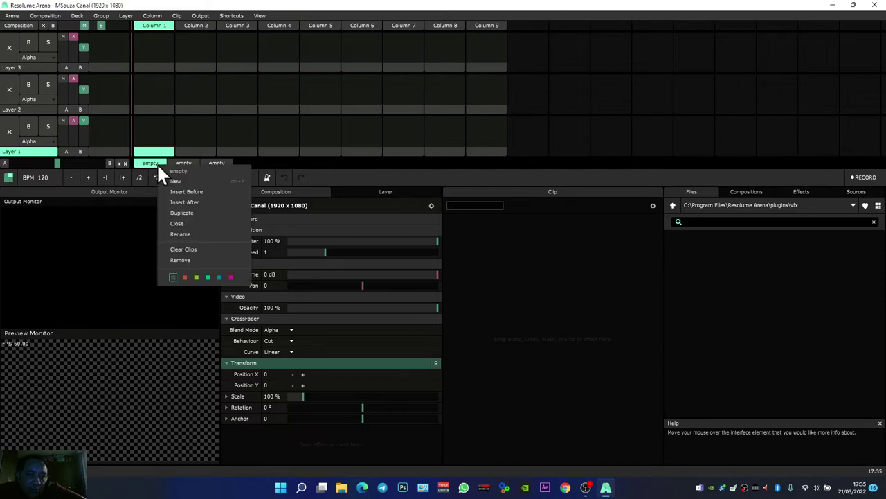
click(184, 231)
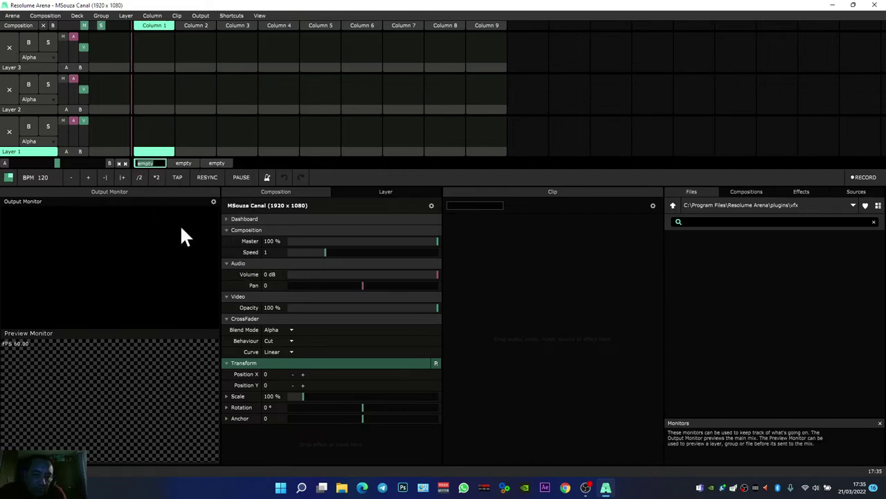
text(Manha)
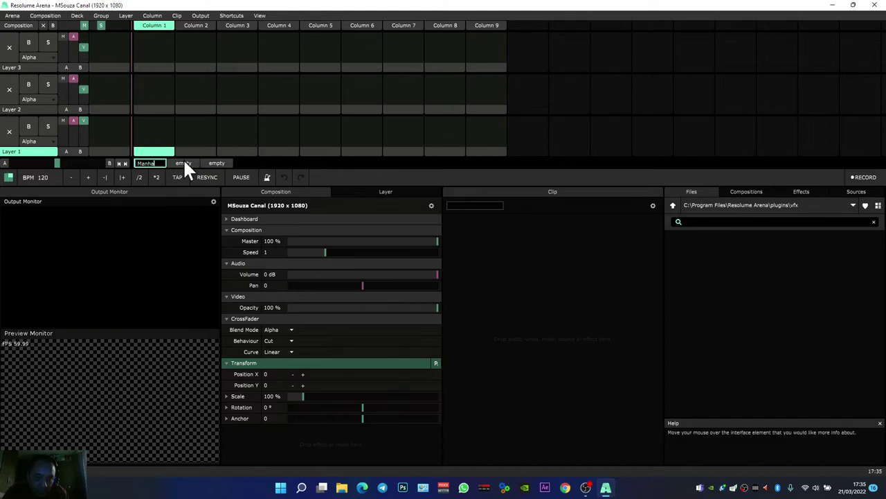
key(Return)
- Rename the second deck, beside Manha, to Tarde
right_click(183, 159)
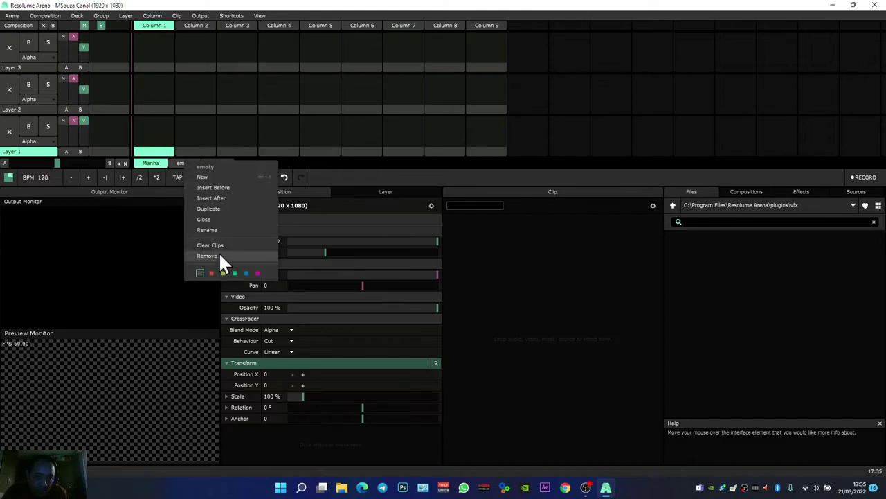
click(219, 231)
text(Tarde)
key(Return)
- Switch to the third deck and rename it to Noite
click(215, 160)
right_click(214, 161)
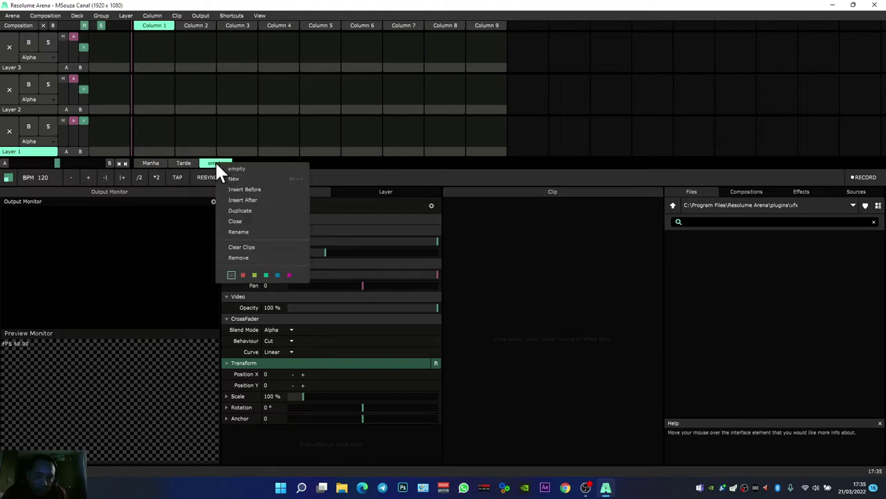
click(266, 232)
key(BackSpace)
text(Noite)
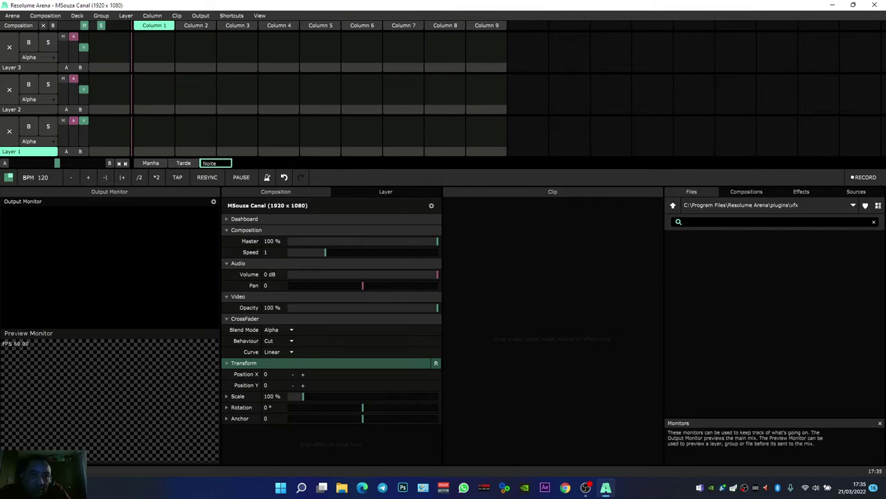
key(Return)
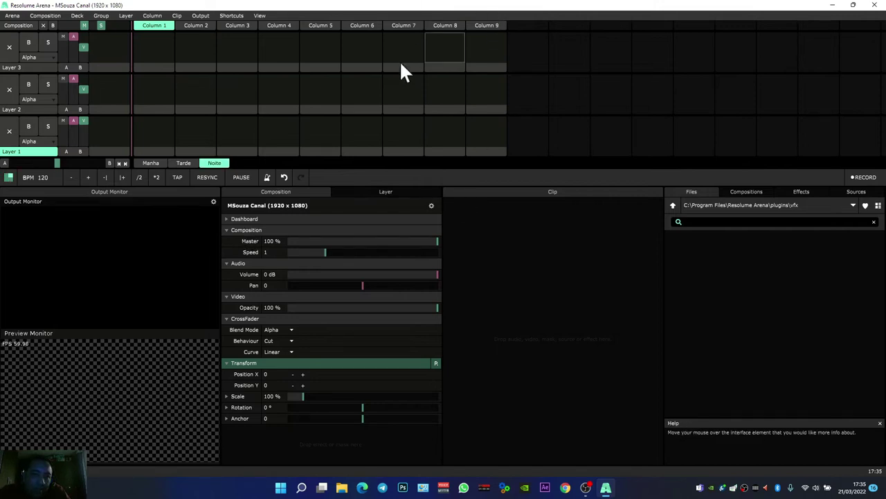
- Make Manha the active deck and color-code the decks: Manha red, Tarde yellow-green and Noite green
click(77, 16)
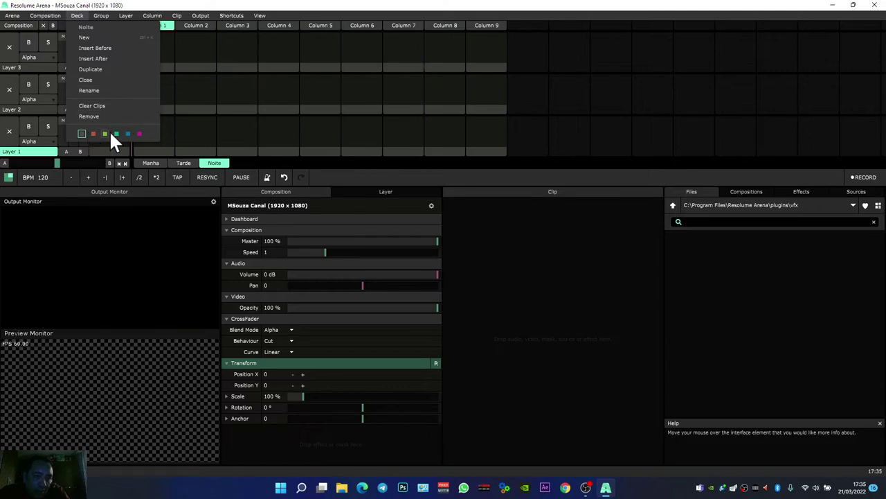
click(147, 162)
right_click(146, 162)
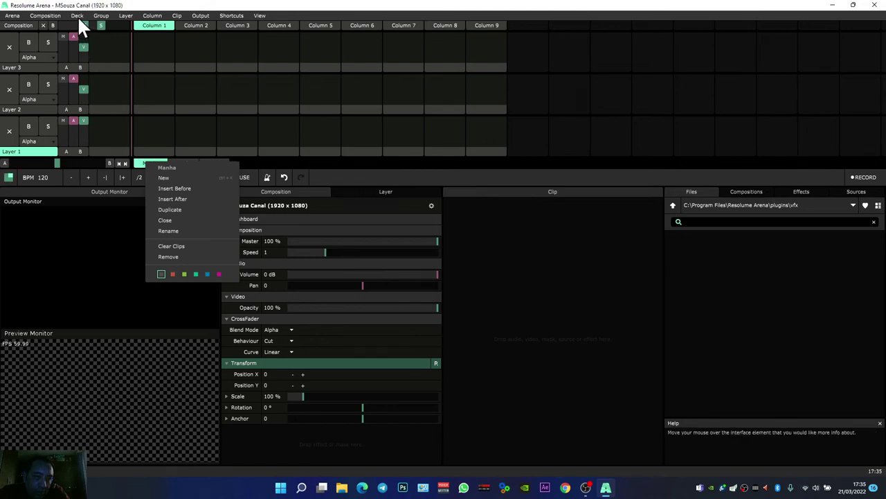
click(77, 17)
right_click(152, 163)
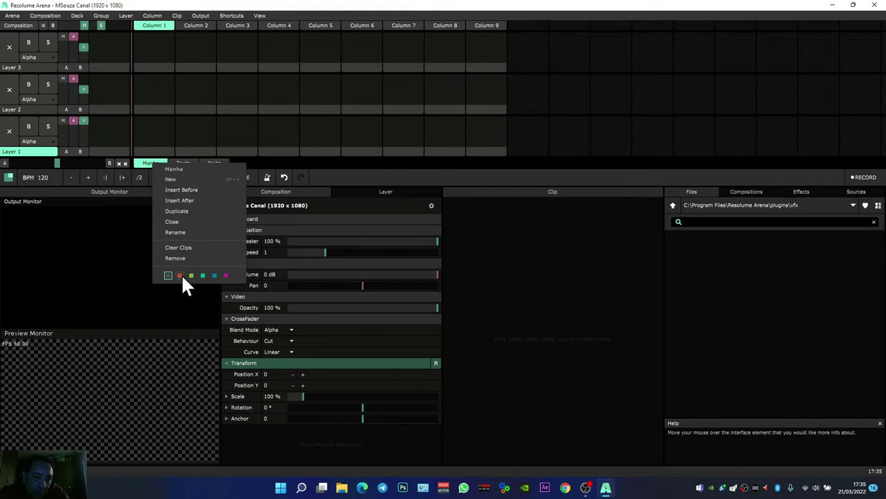
click(180, 275)
right_click(182, 164)
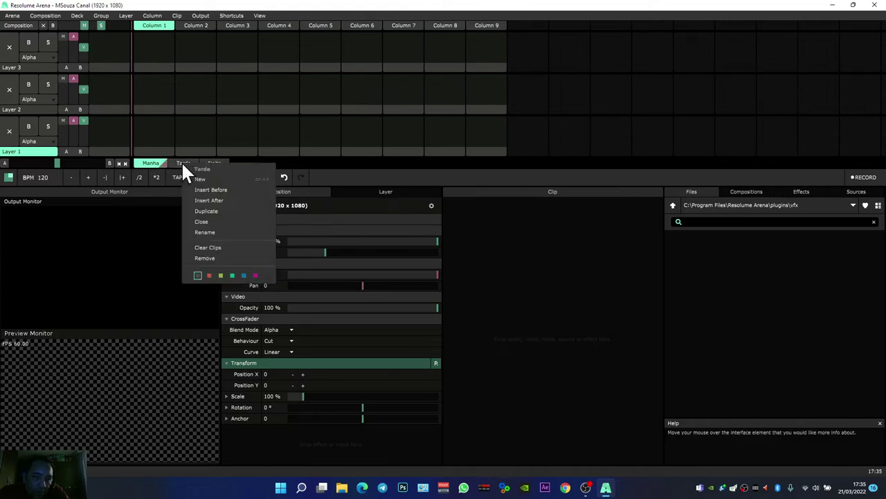
click(221, 275)
right_click(213, 163)
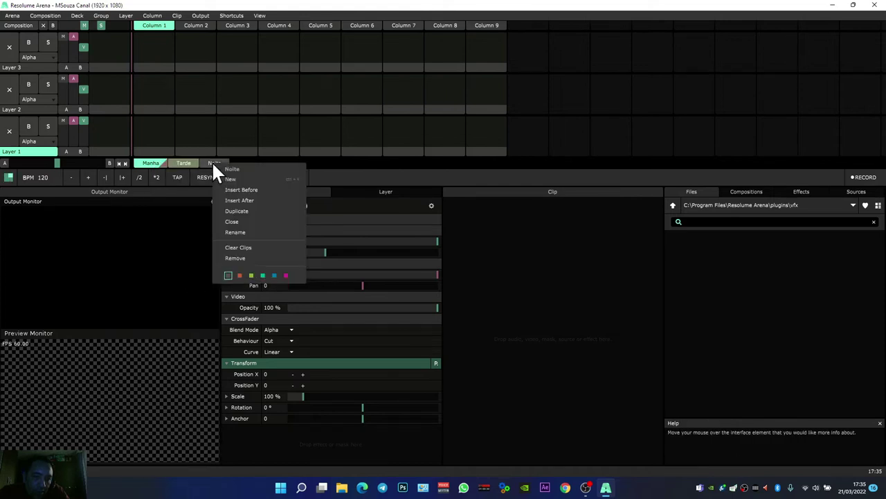
click(263, 275)
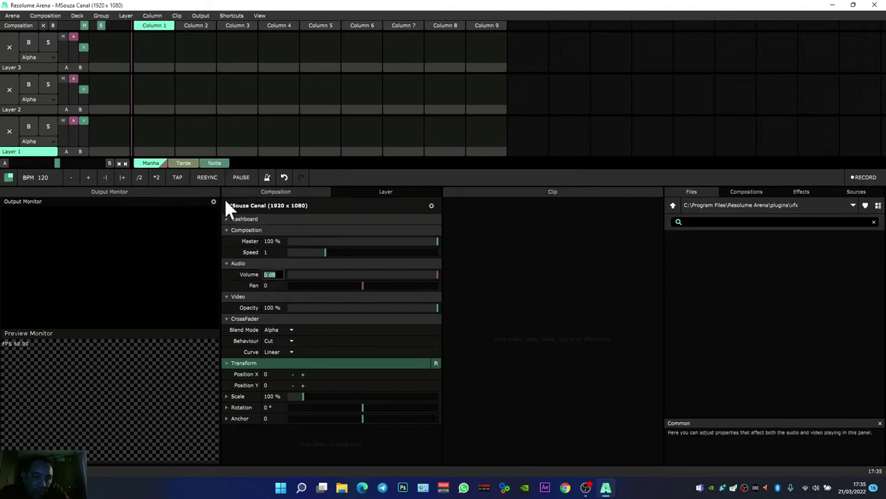
click(101, 15)
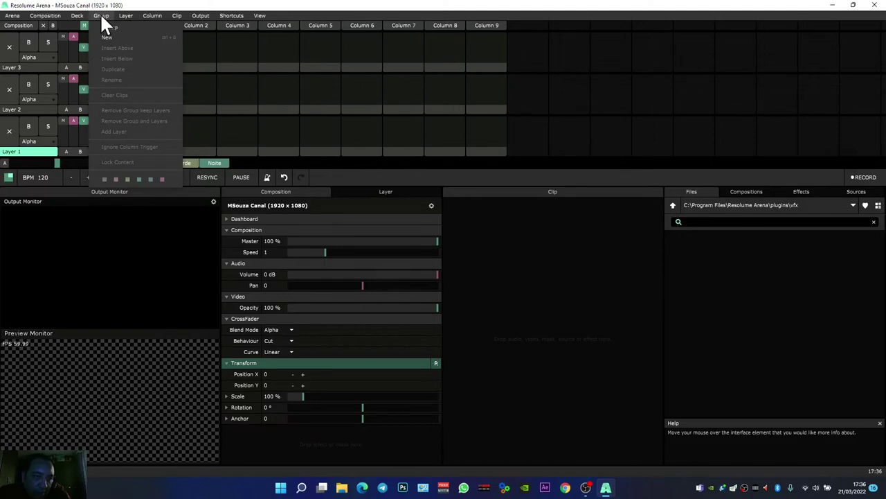
click(445, 8)
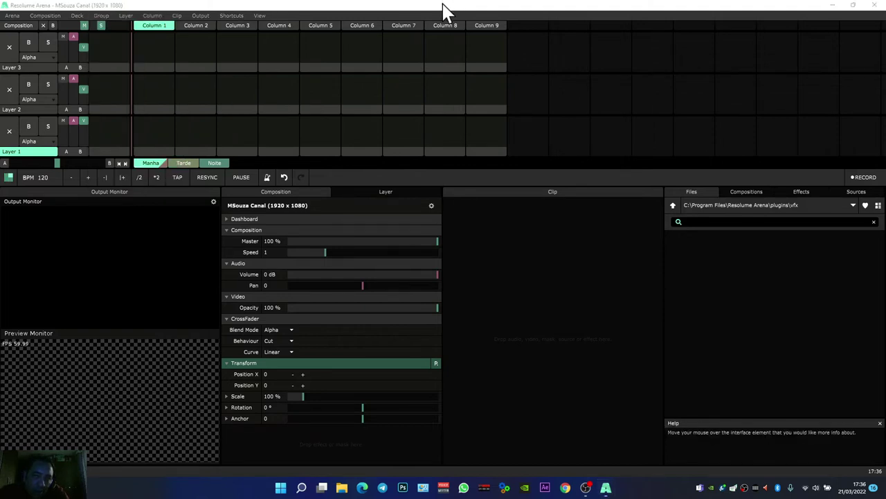
click(12, 16)
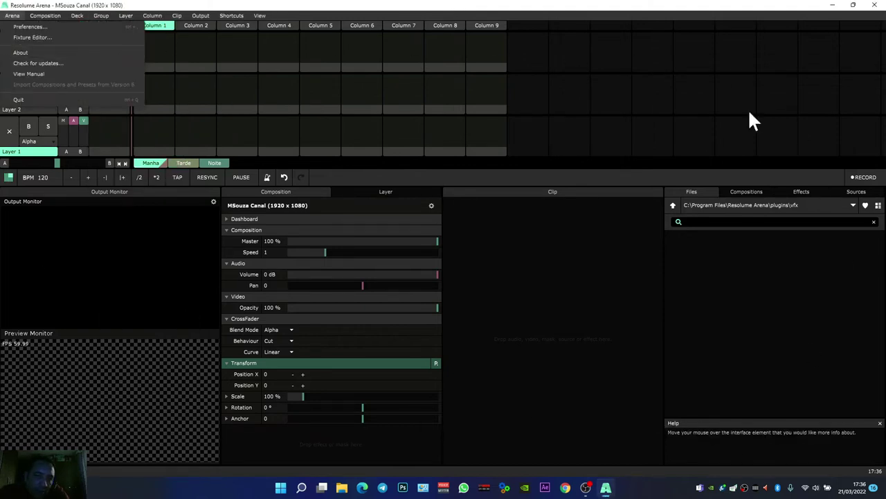
click(487, 9)
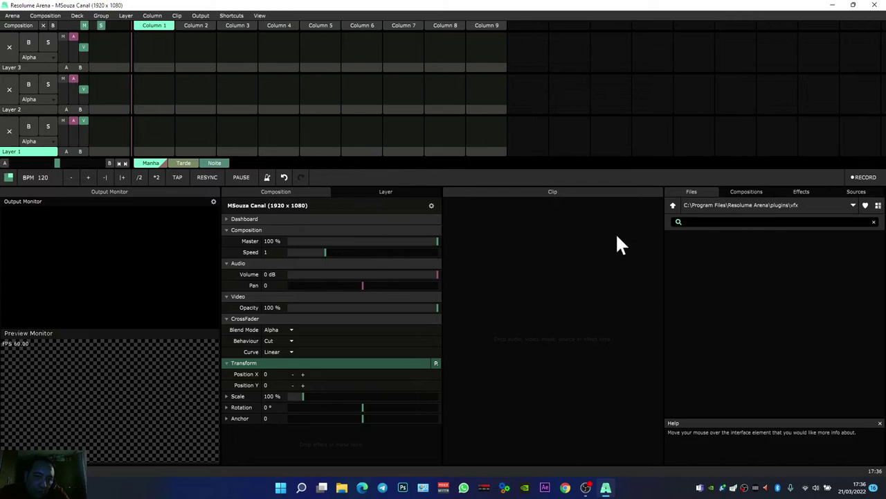
click(260, 15)
click(100, 15)
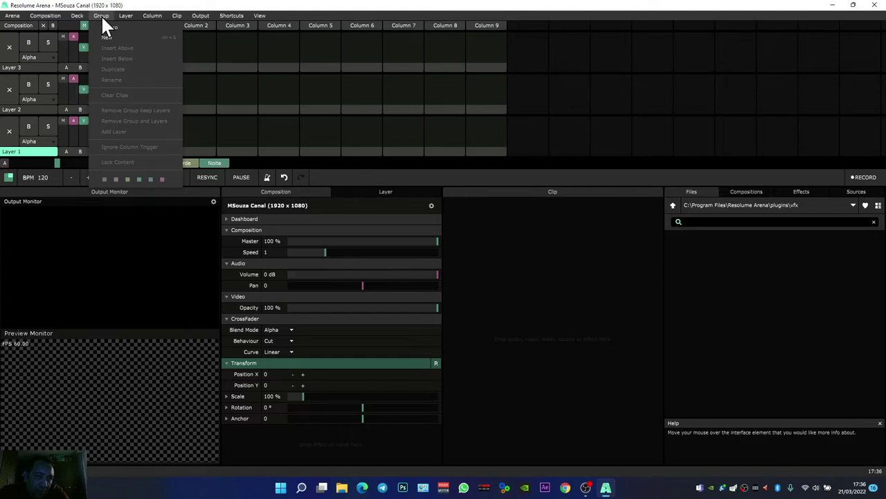
mouse_move(118, 16)
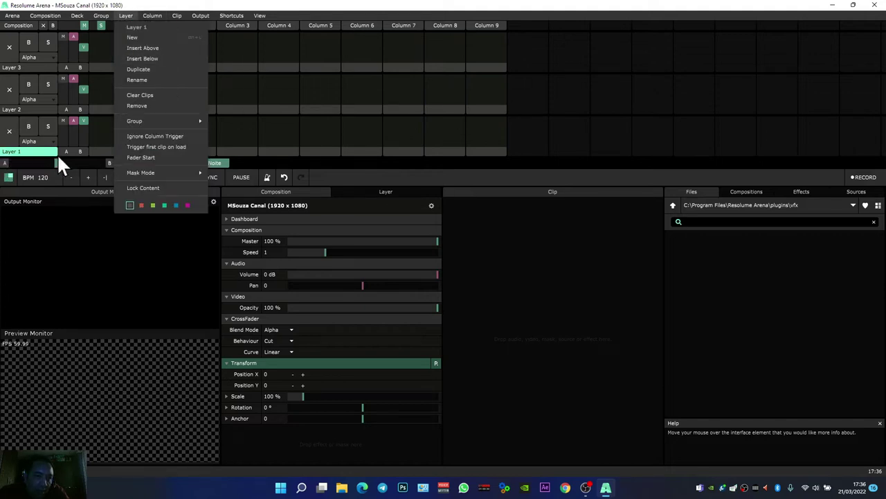
click(26, 153)
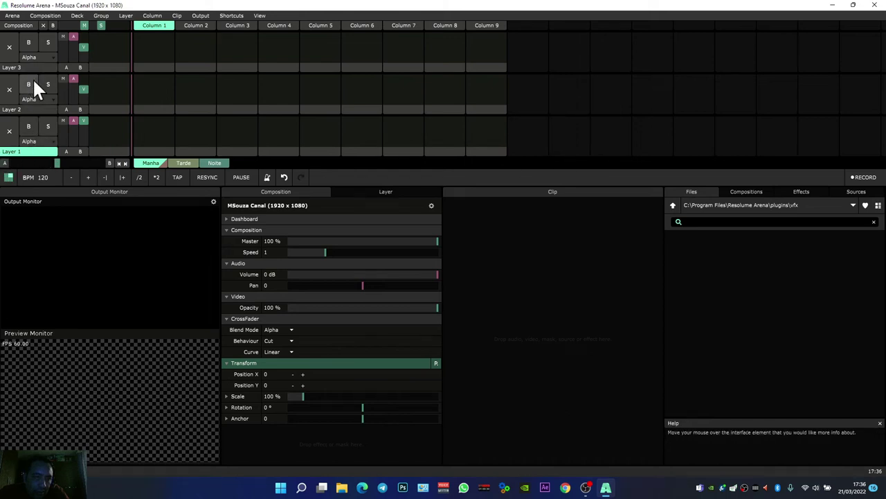
- Add two new layers above the three existing layers of the composition
click(127, 16)
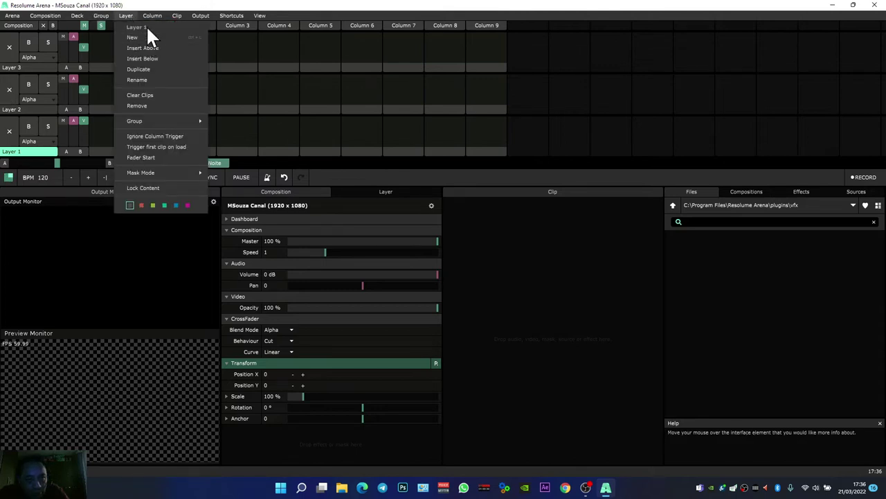
click(147, 27)
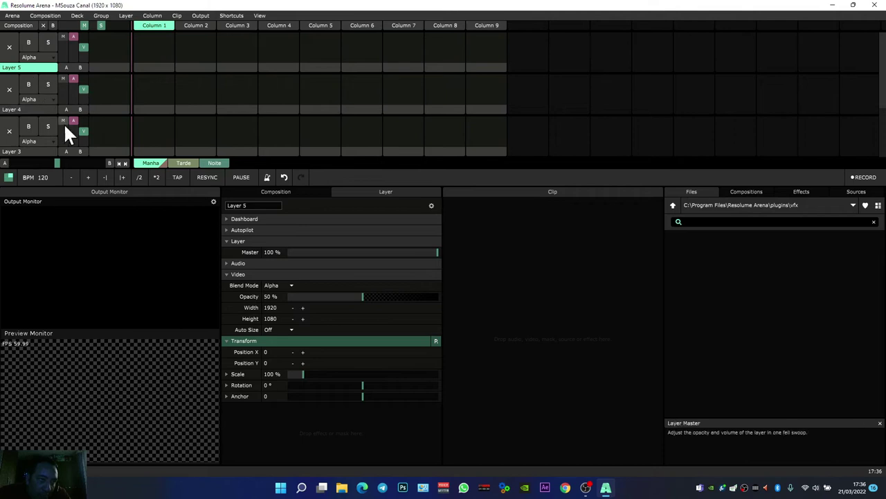
scroll(69, 118, down, 2)
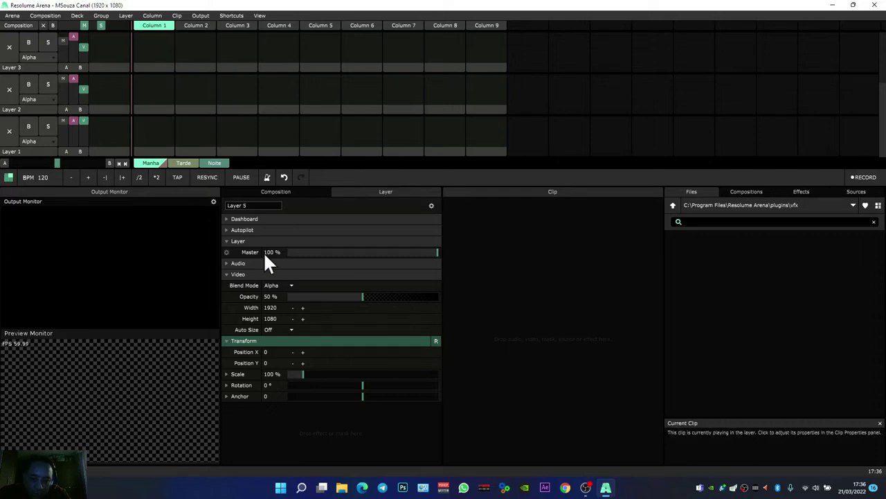
- Bring the OIP image from the Desktop folder in File Explorer into column 1 of Layer 1 and play it
key(super+e)
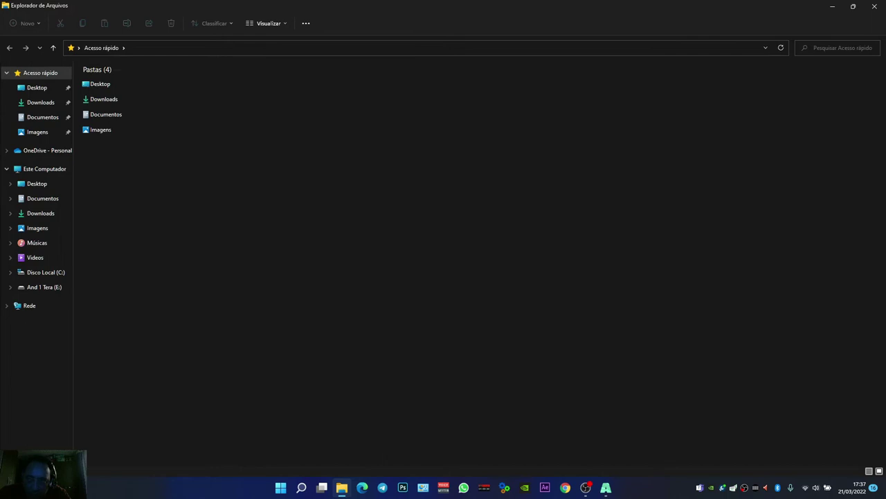
click(853, 6)
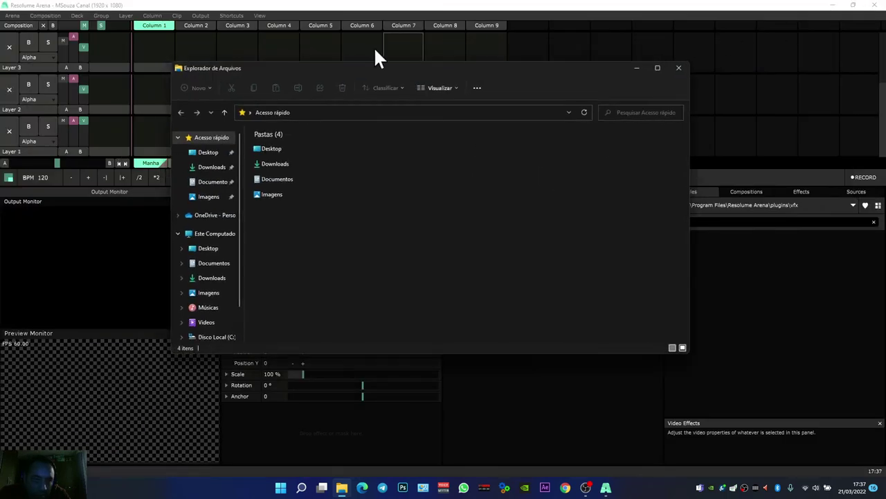
double_click(272, 147)
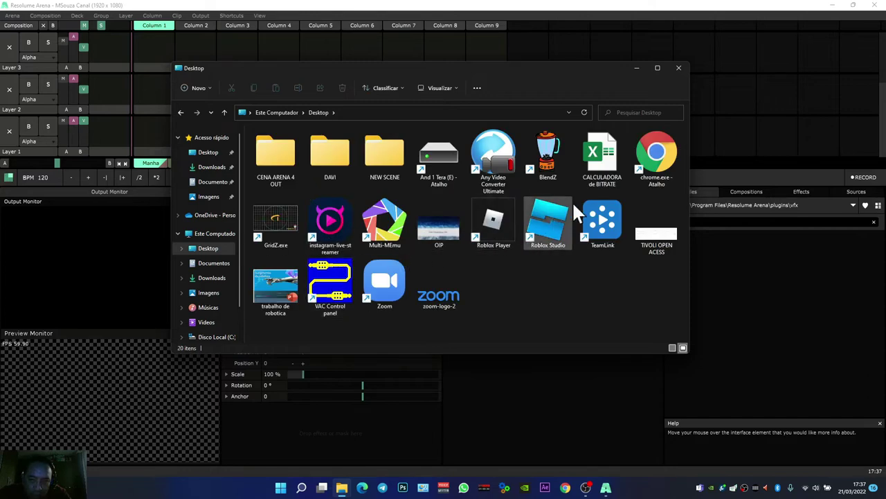
drag(439, 222, 151, 137)
click(151, 137)
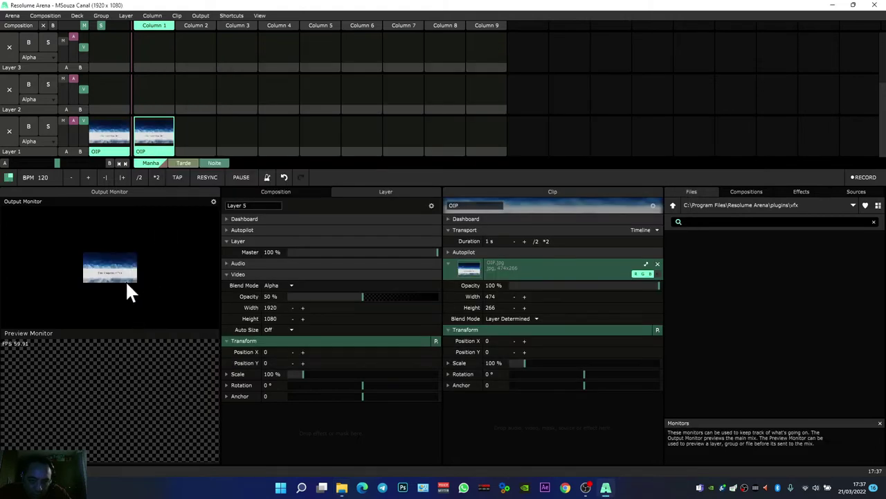
- Scale the OIP clip on Layer 1 to fill the composition at 1920 x 1080
click(646, 263)
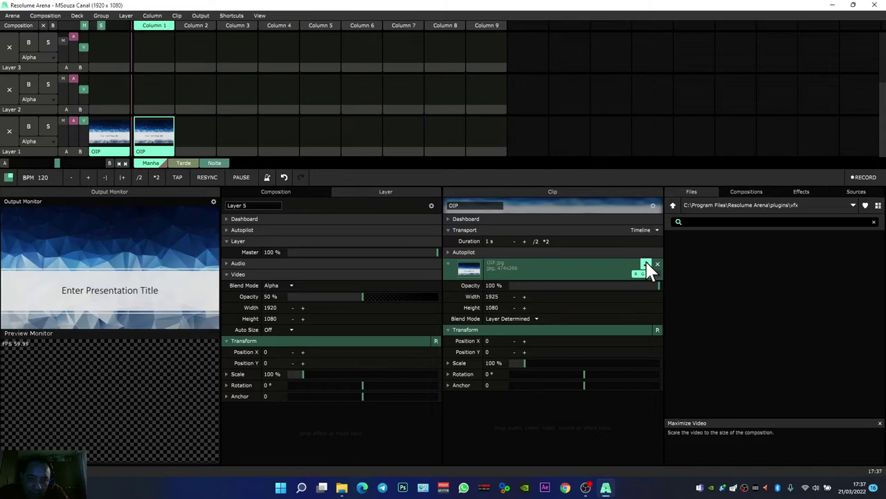
click(647, 263)
click(646, 262)
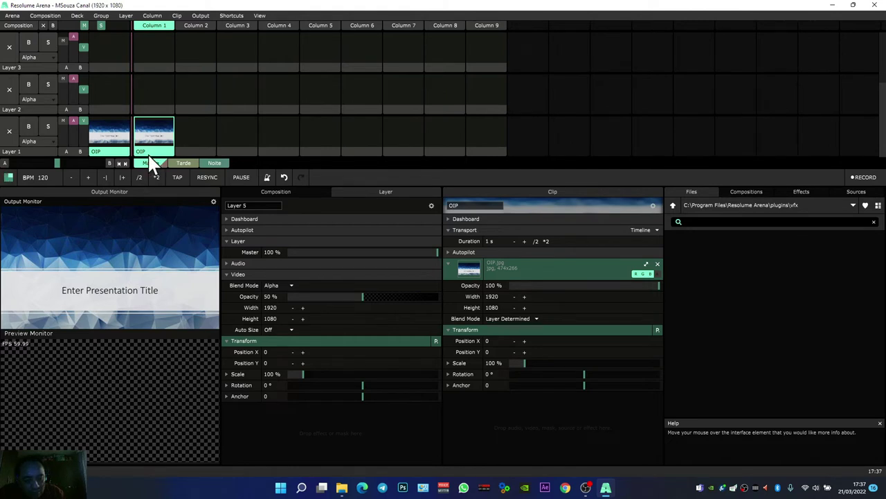
- Paste a copy of the OIP clip into Layer 2, column 2, play it and trigger column 2
click(194, 111)
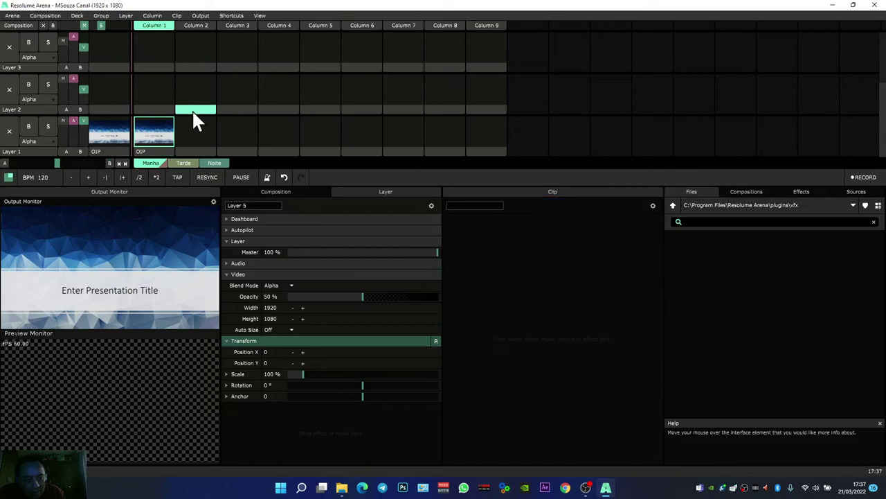
key(ctrl+v)
click(195, 93)
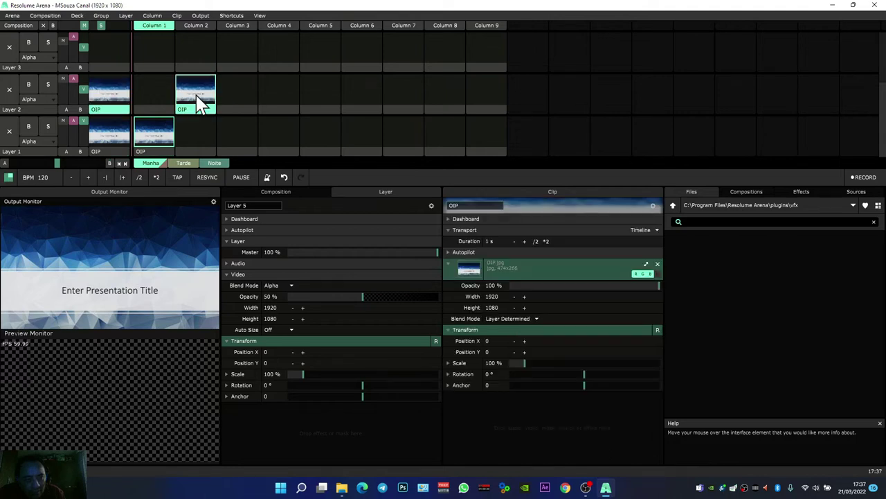
click(204, 27)
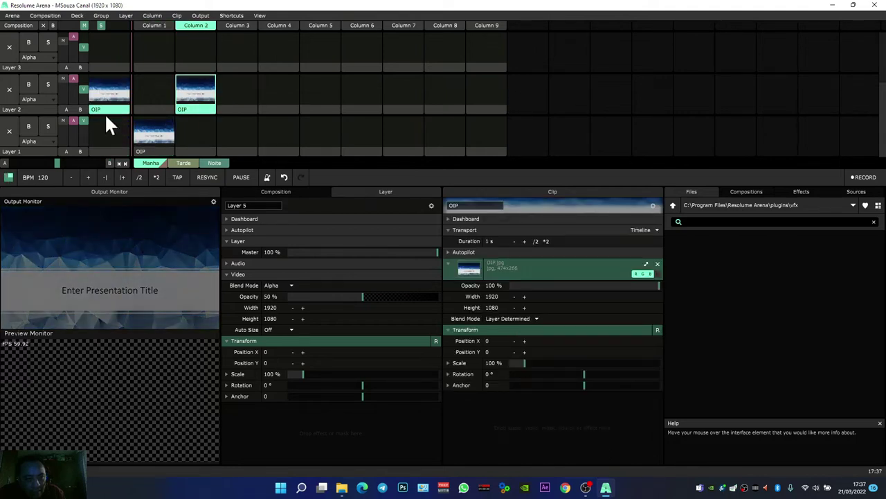
- Raise the video opacity of layers 2 to 5 to full, enlarging the layer area to show all five layers
drag(83, 97, 85, 68)
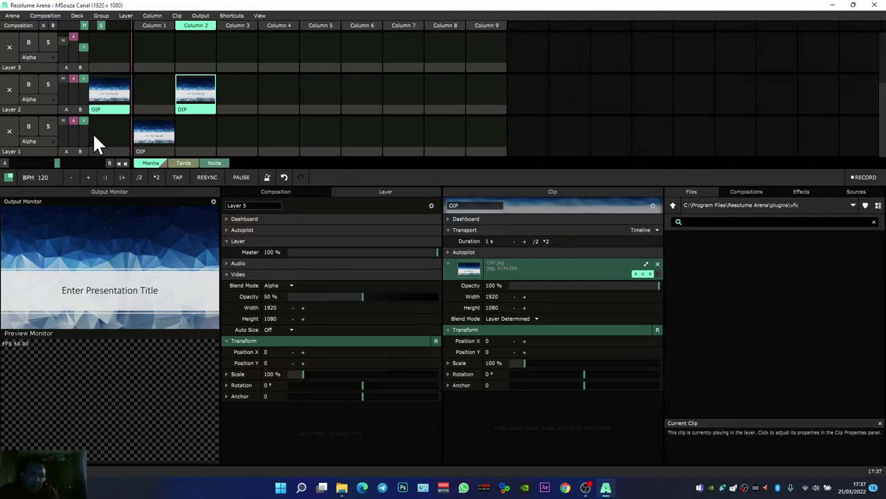
drag(85, 48, 83, 37)
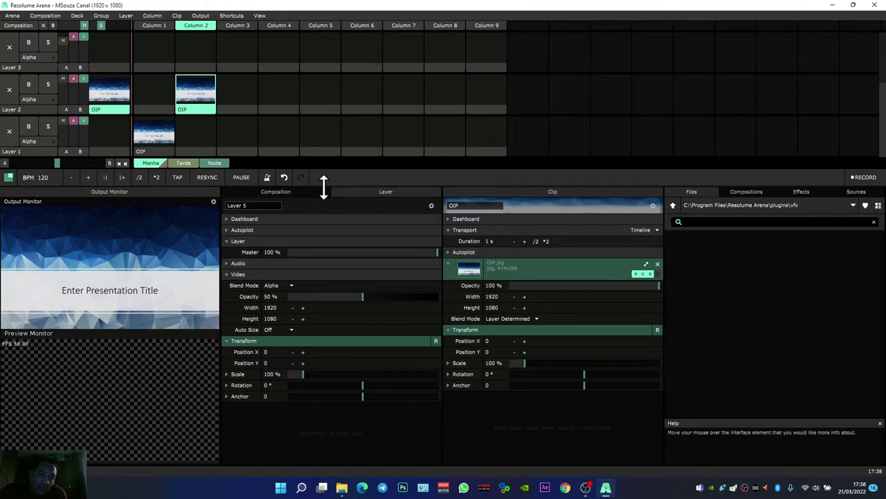
drag(325, 187, 324, 293)
drag(84, 48, 85, 37)
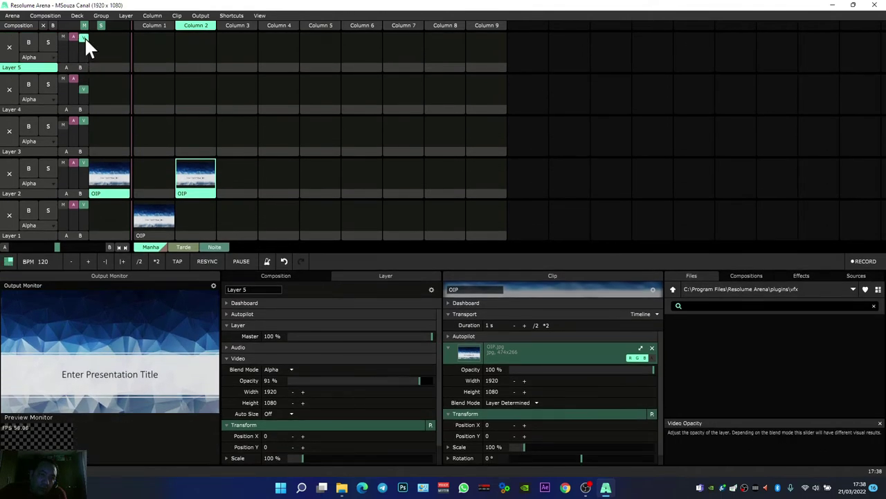
drag(83, 88, 83, 67)
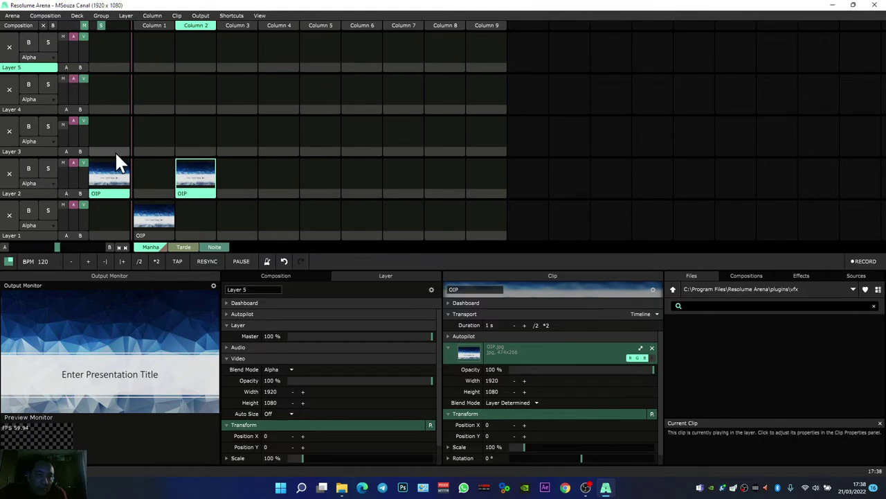
- Clear the OIP clip from column 2 of Layer 2
right_click(188, 197)
click(224, 390)
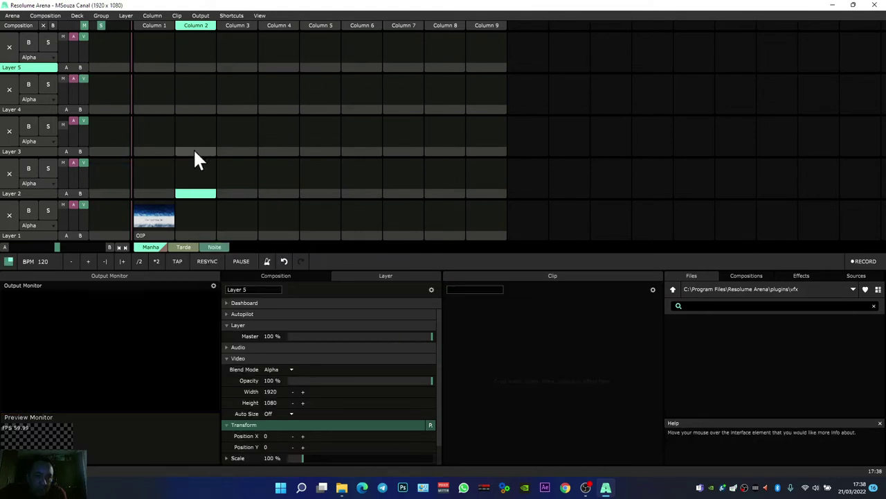
- Turn on Ignore Column Trigger for Layer 1
click(127, 16)
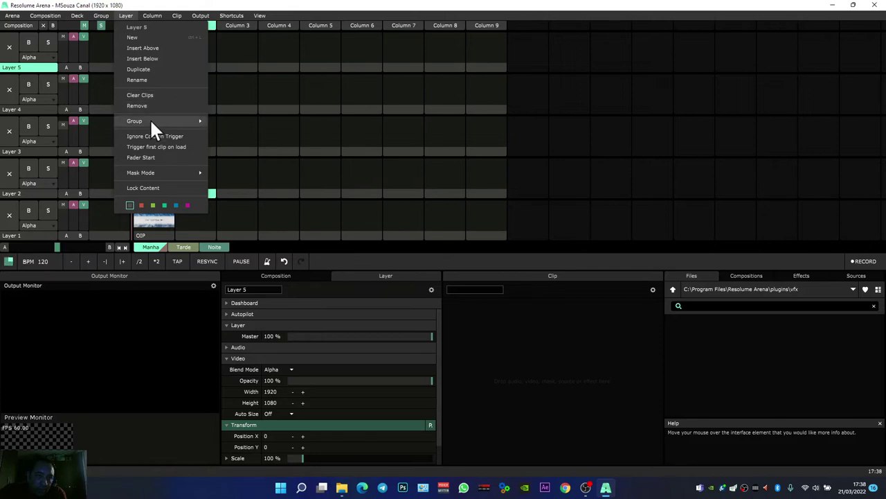
mouse_move(154, 130)
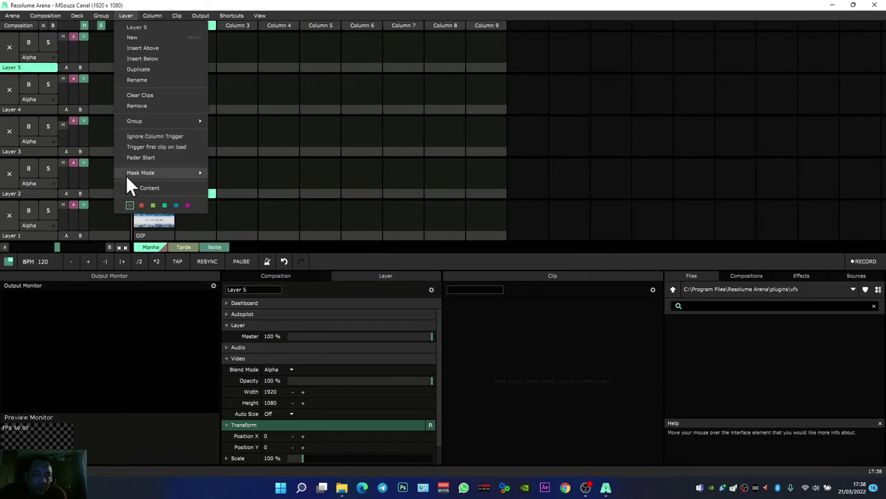
right_click(36, 235)
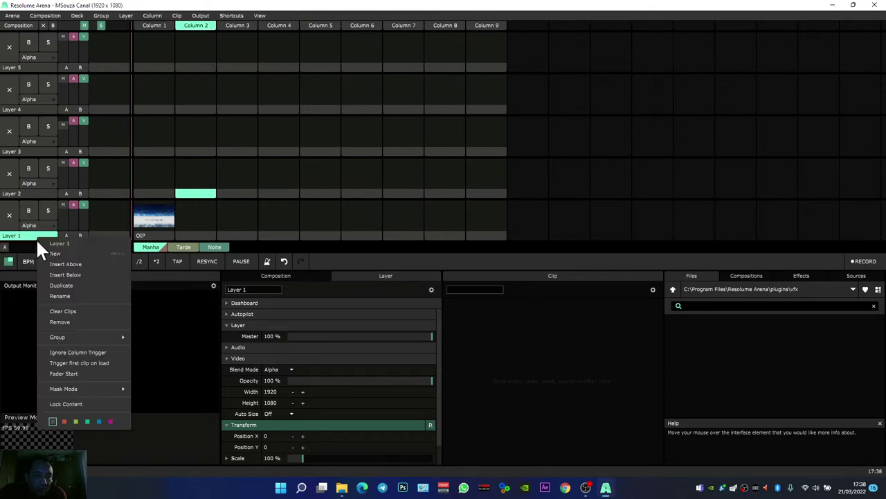
click(71, 353)
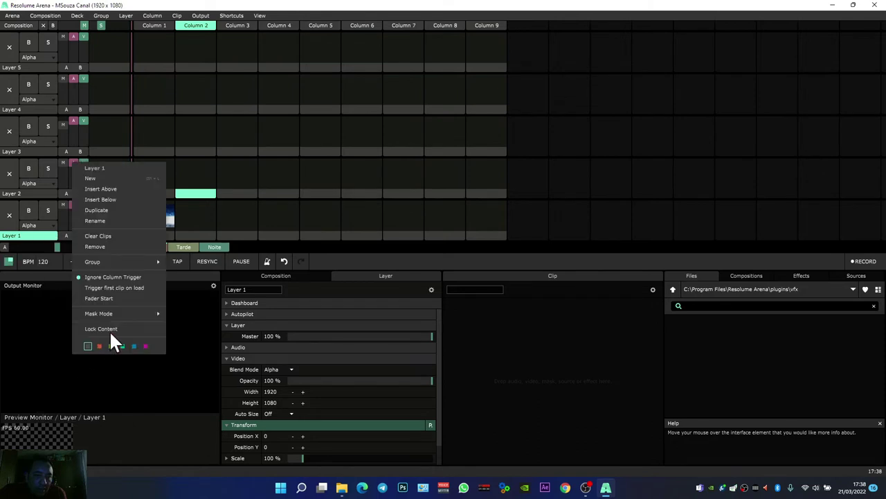
- Play the OIP clip on Layer 1 and test column triggering with the empty columns 3 and 4
click(212, 29)
click(151, 218)
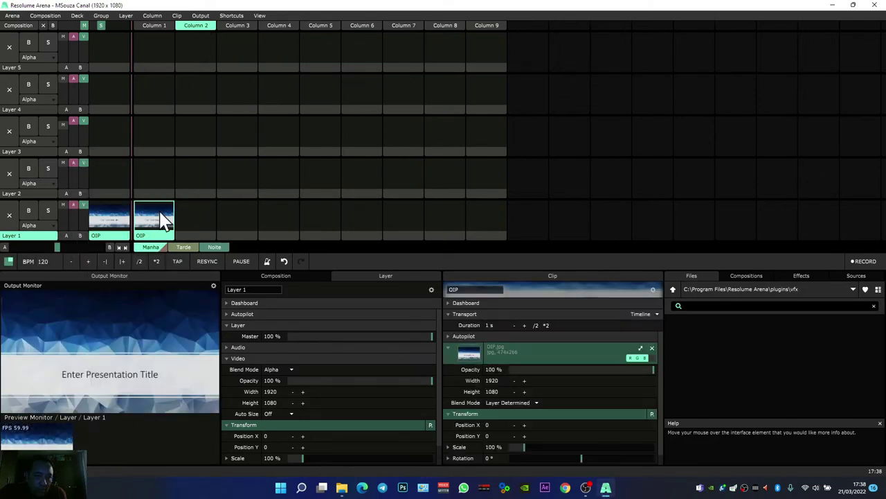
click(238, 26)
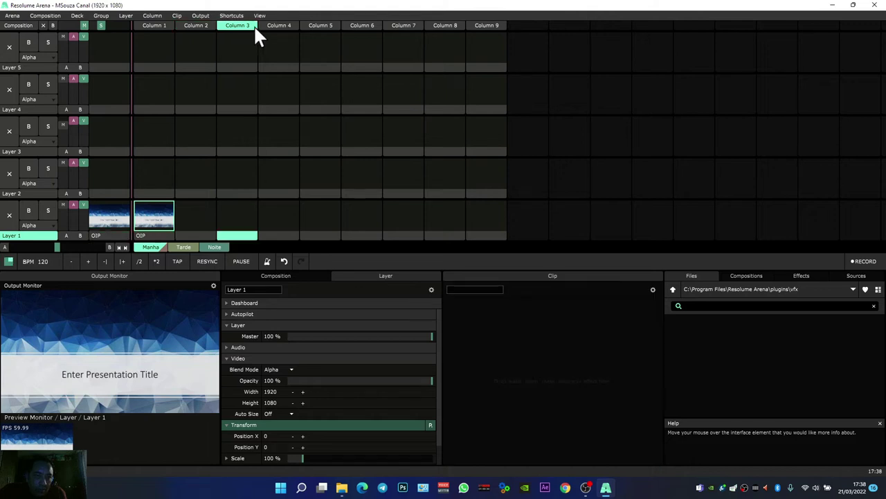
click(281, 25)
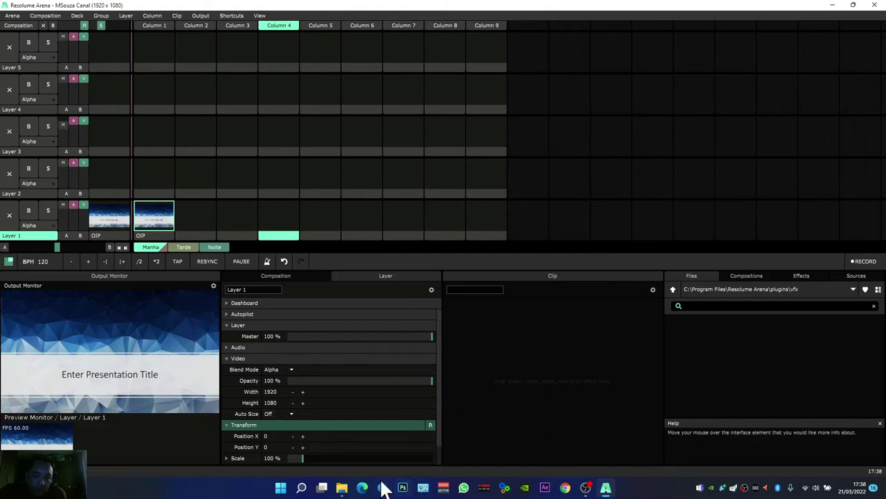
- Bring the OIP image from the Desktop folder into column 3 of Layer 5 and play it over Layer 1
click(341, 487)
drag(439, 225, 234, 52)
click(678, 68)
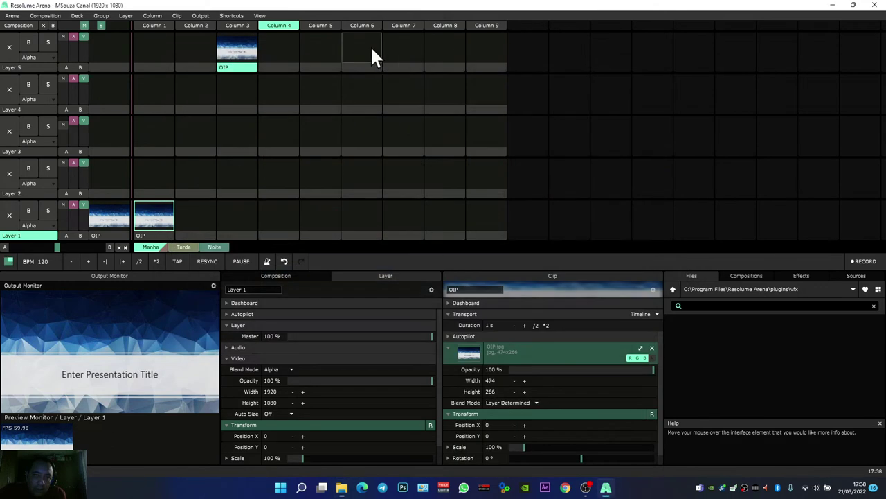
click(222, 59)
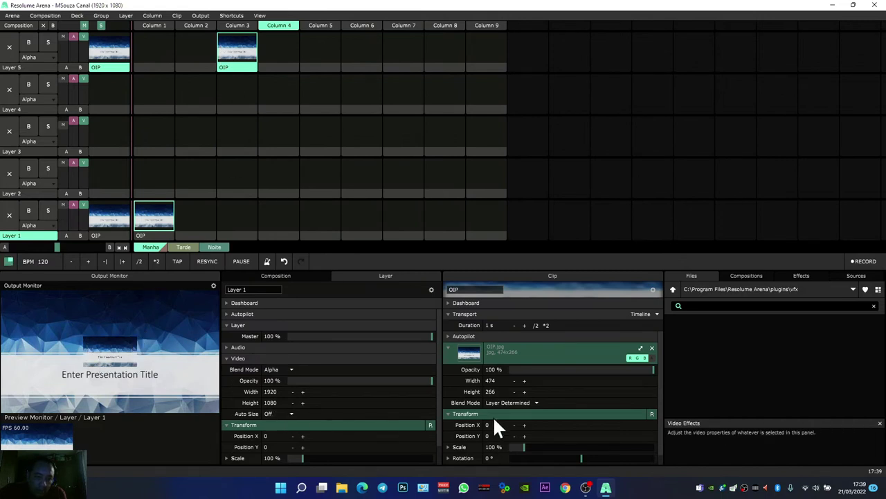
- Set the Layer 5 clip's Position Y to -214 and stop it by triggering the empty slot in column 4
drag(523, 436, 390, 407)
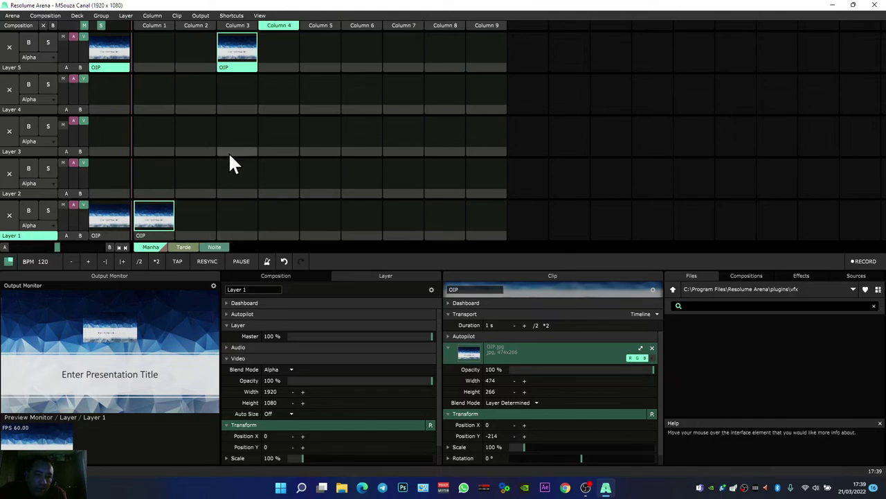
click(285, 62)
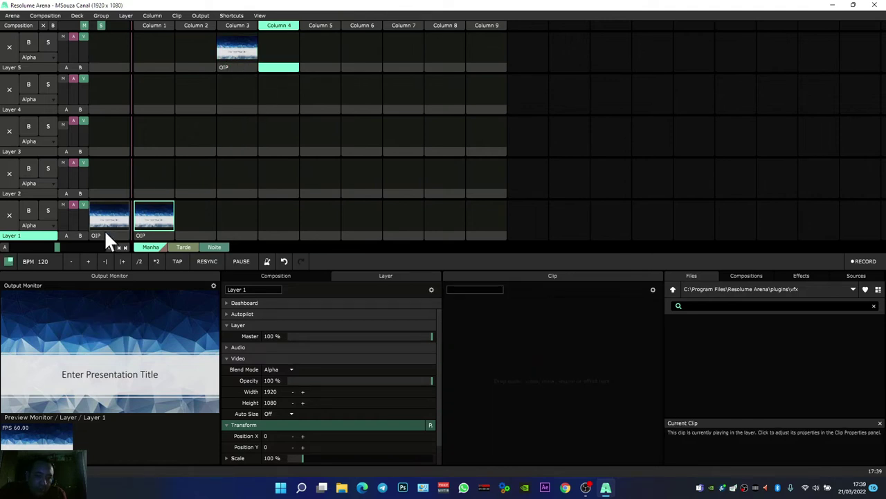
- Turn off Ignore Column Trigger for Layer 1 and reopen that layer's list of commands
right_click(28, 235)
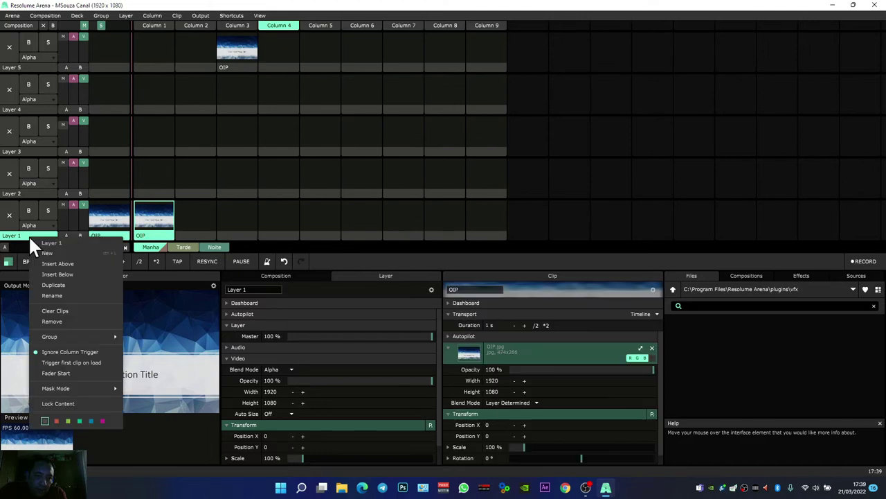
click(93, 352)
right_click(147, 234)
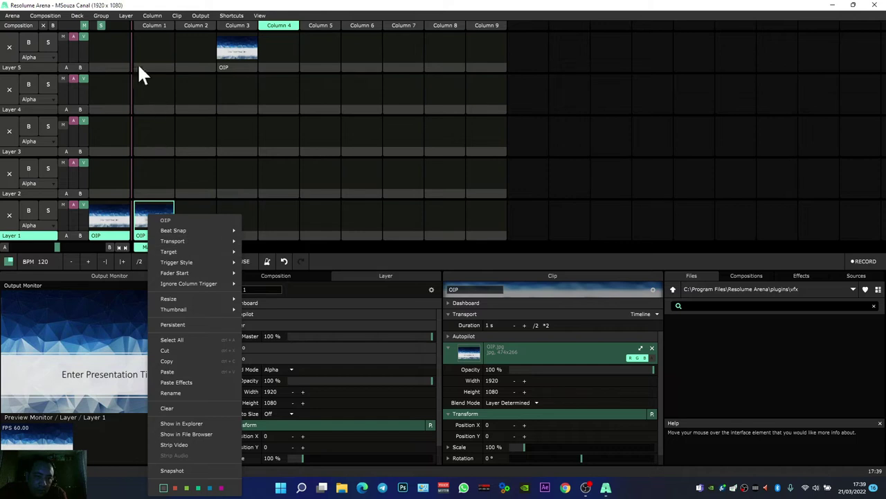
click(124, 16)
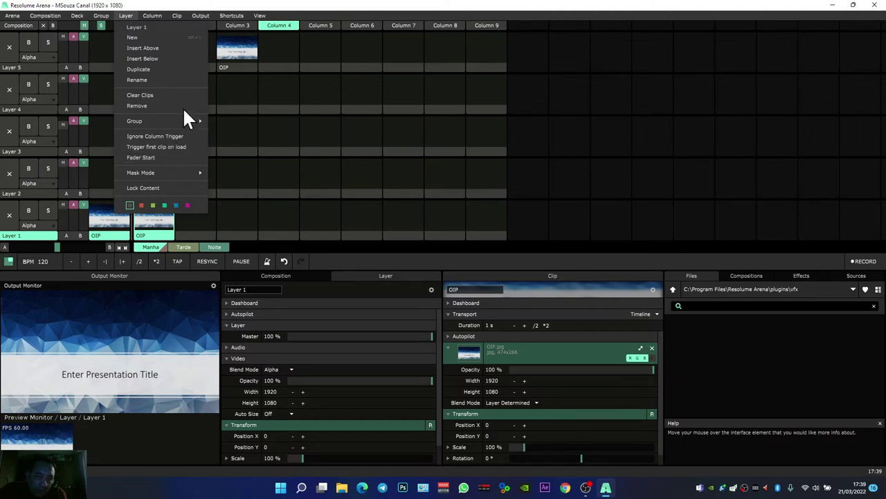
mouse_move(176, 15)
mouse_move(125, 15)
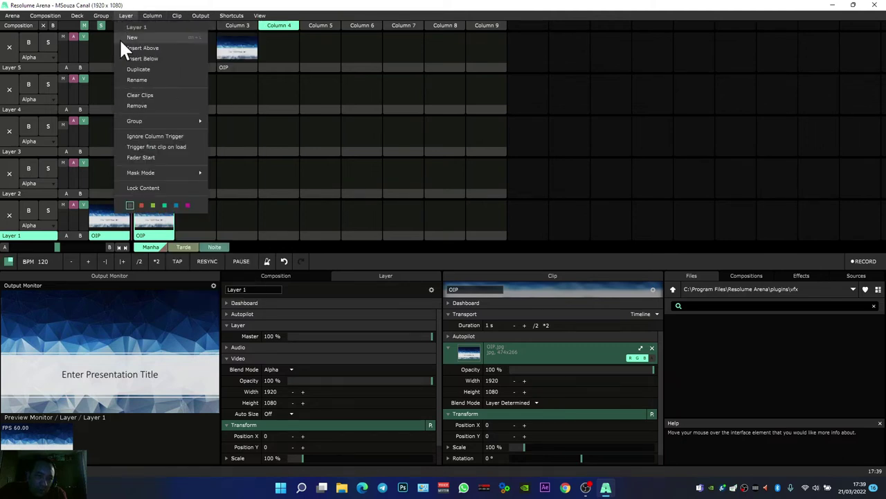
mouse_move(160, 173)
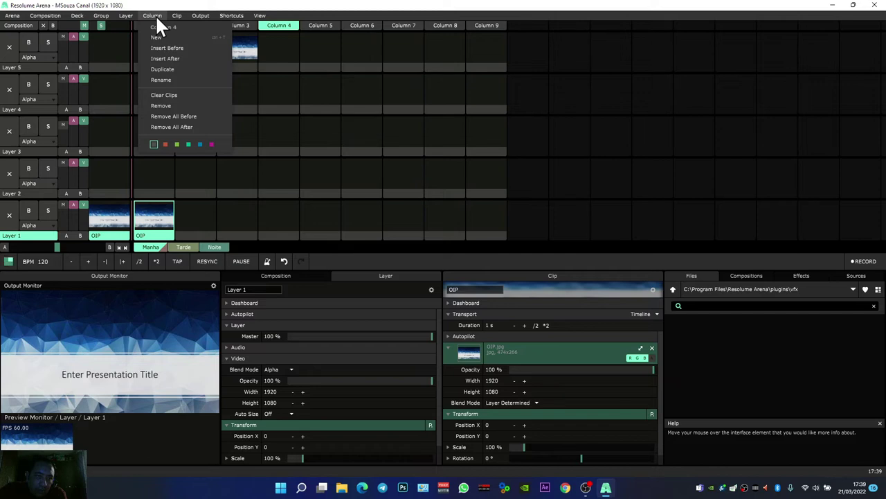
click(570, 96)
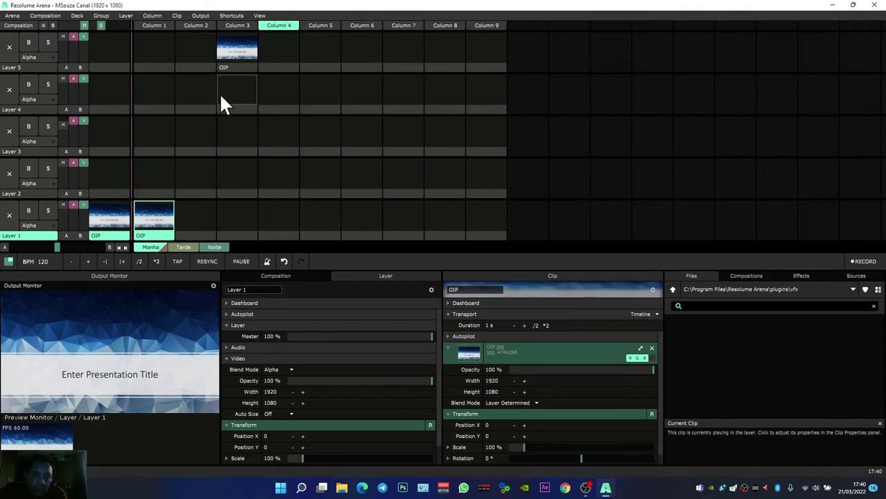
- Move the OIP clip from Layer 5 to column 1 of Layer 2 and trigger column 1 to play both layers
drag(242, 68, 158, 195)
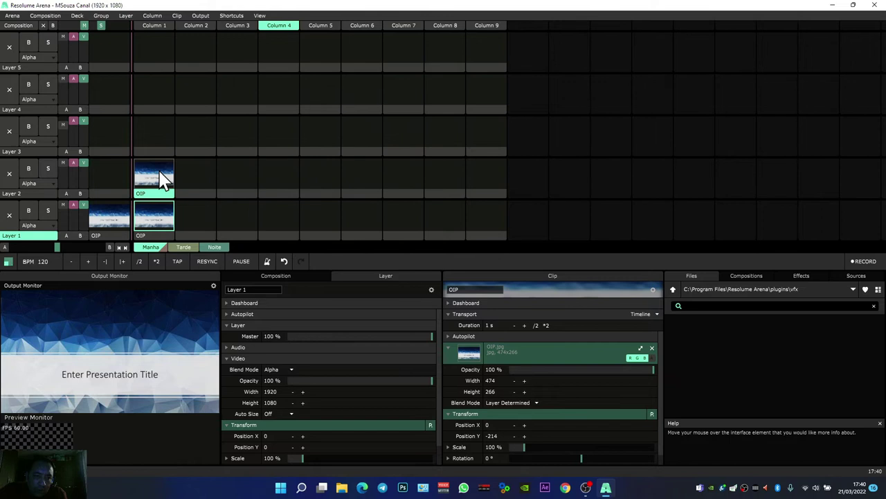
click(162, 225)
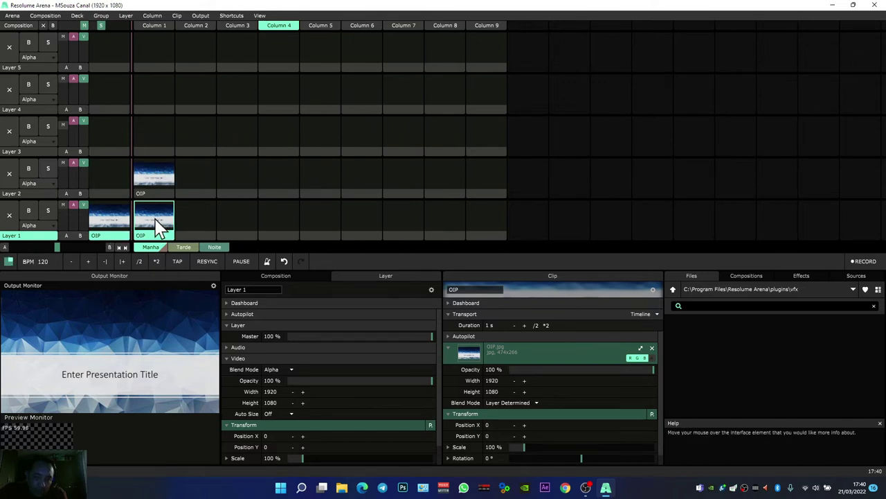
click(158, 27)
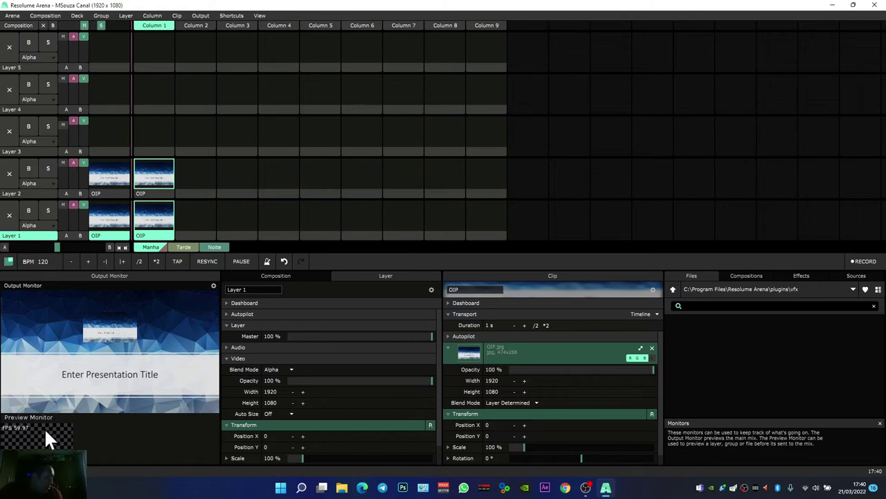
- Place the vMix Video capture source in column 1 of Layer 3
click(856, 275)
scroll(743, 357, down, 5)
scroll(740, 359, down, 10)
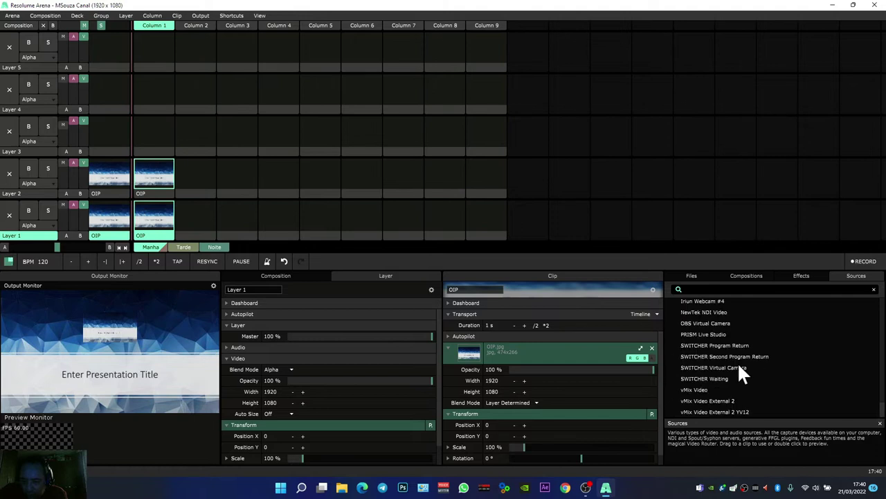
drag(692, 389, 153, 132)
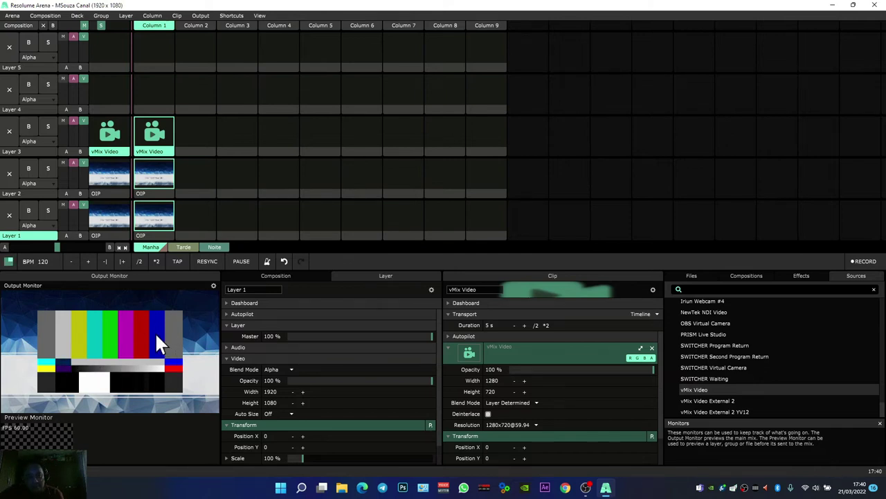
- Stop Layers 3, 2 and 1 with their empty column 2 slots and relaunch all clips together by triggering column 1
click(198, 129)
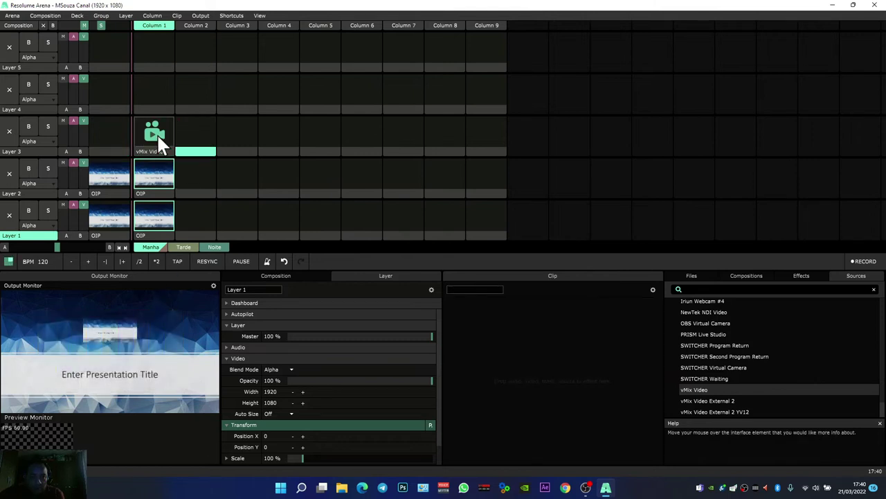
click(186, 168)
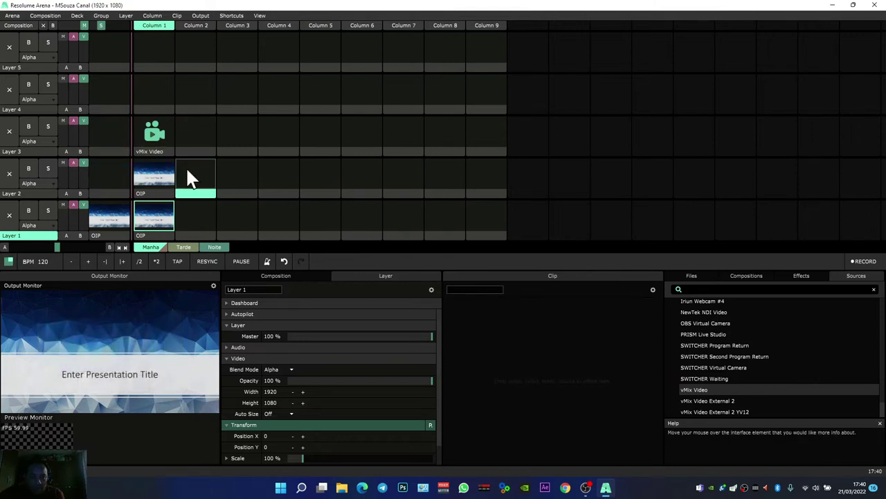
click(198, 227)
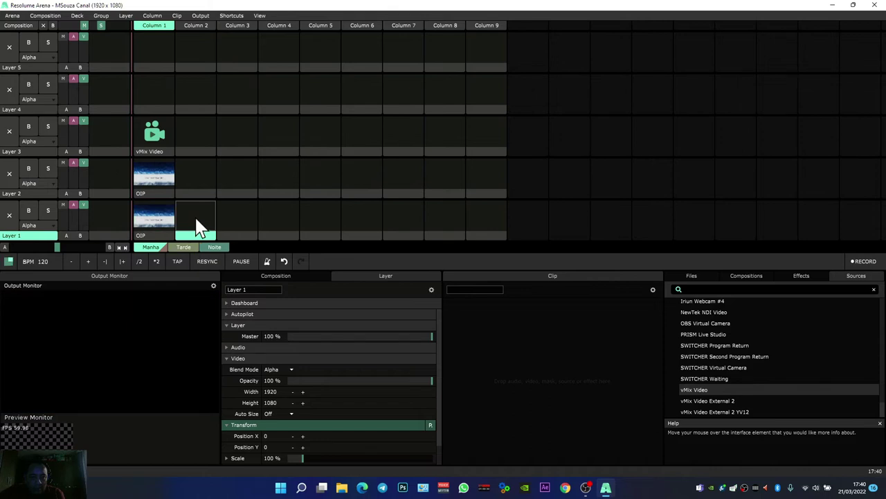
click(155, 26)
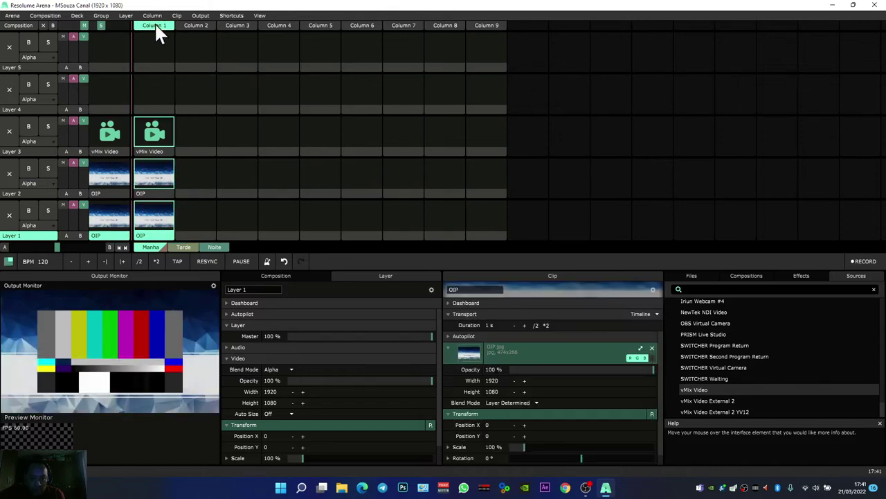
- Scale the vMix Video clip on Layer 3 to 38.59 % and set its Position X to 586
click(163, 150)
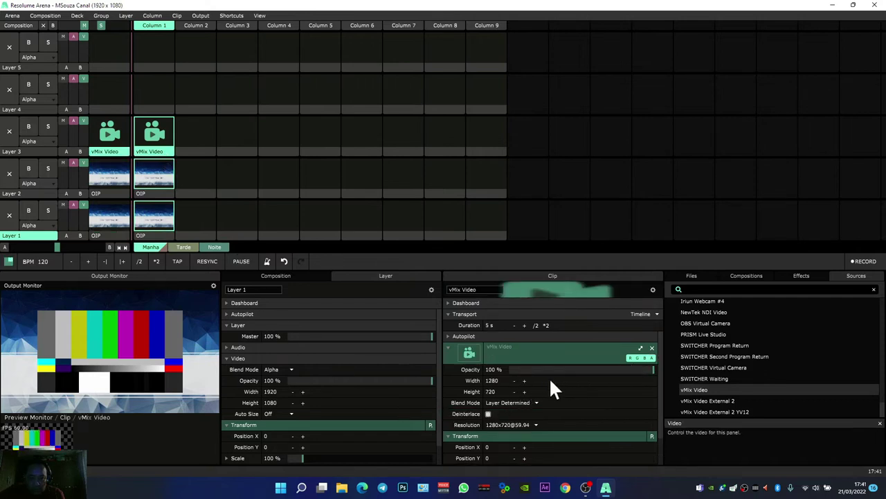
scroll(533, 413, down, 2)
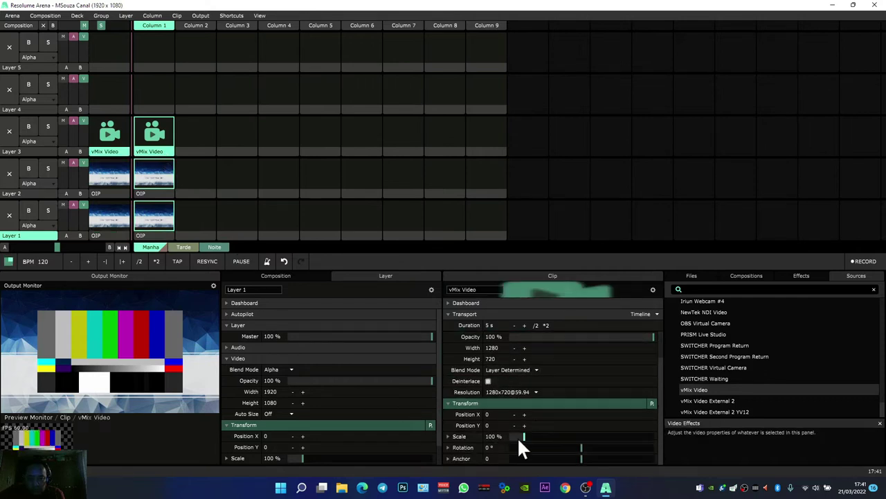
drag(525, 434, 637, 415)
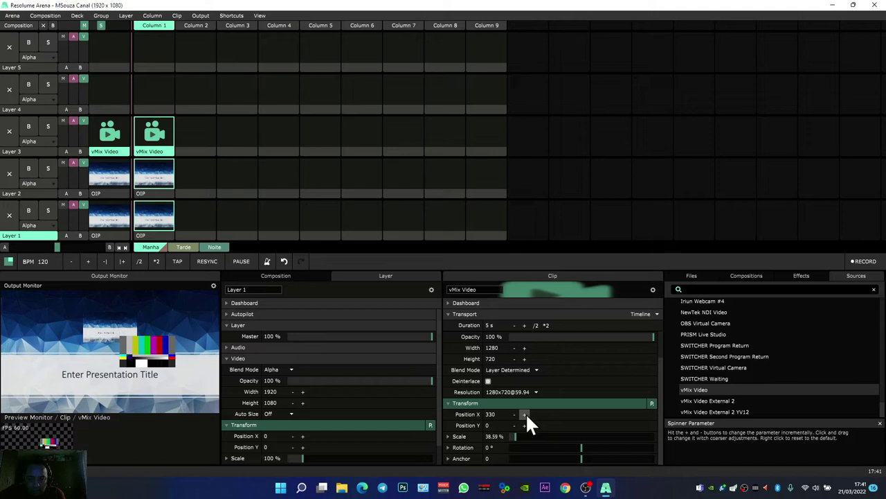
drag(546, 418, 732, 420)
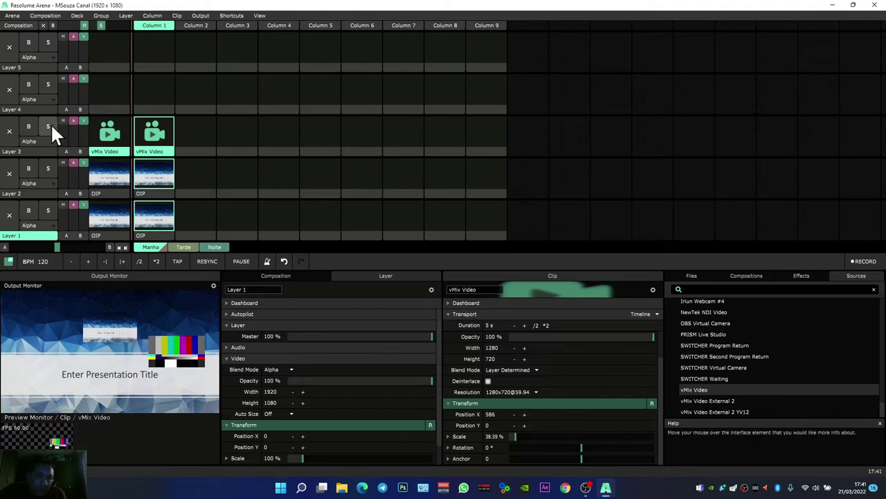
- Update the thumbnail of the vMix Video clip on Layer 3 from its current image
click(152, 16)
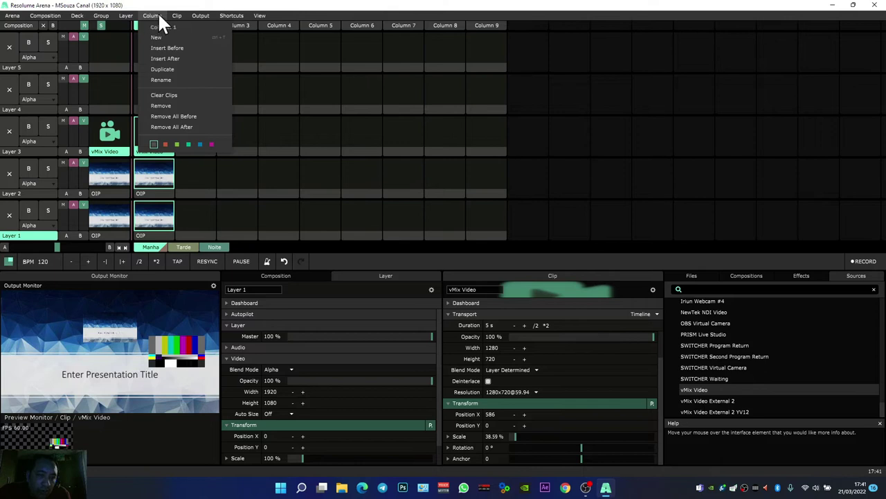
mouse_move(178, 16)
mouse_move(205, 39)
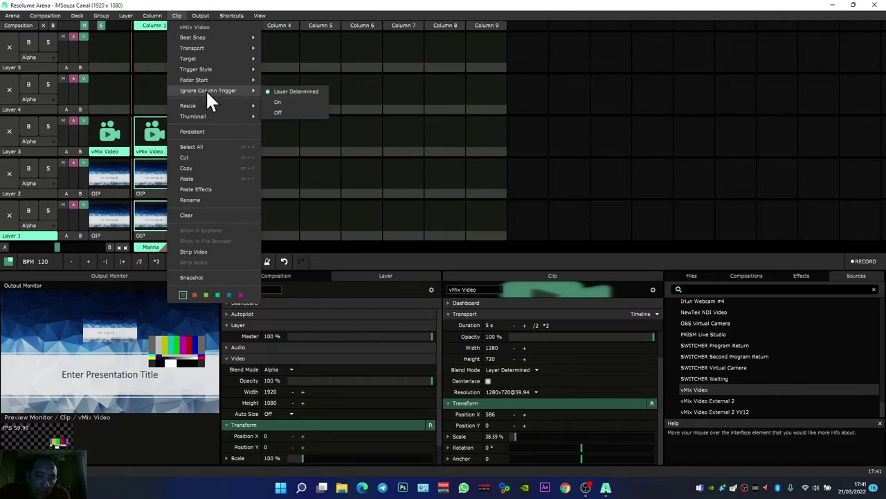
mouse_move(180, 107)
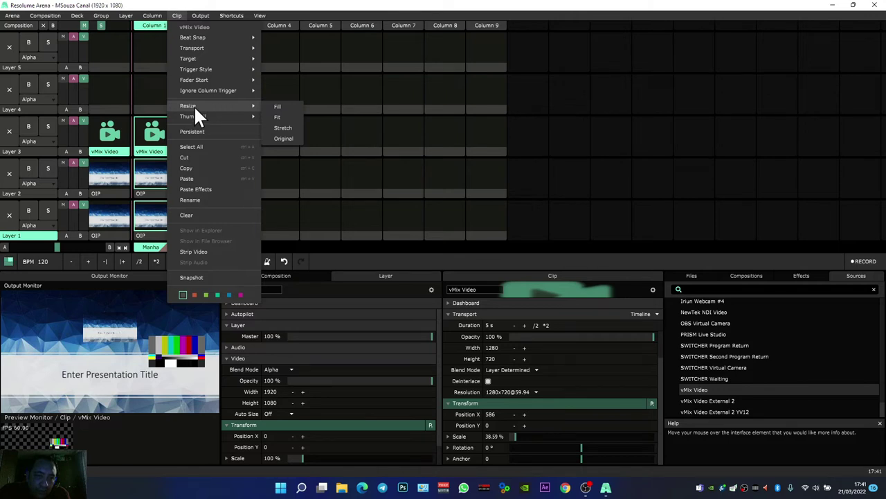
mouse_move(205, 116)
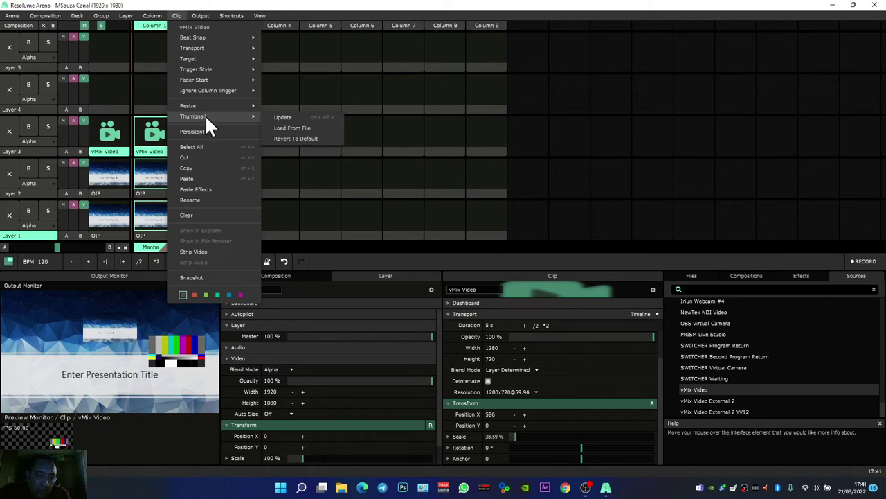
click(287, 116)
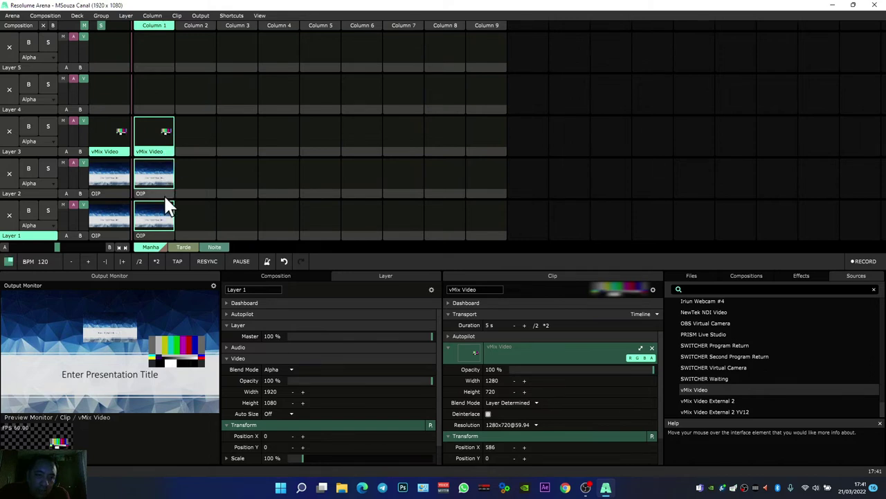
click(177, 17)
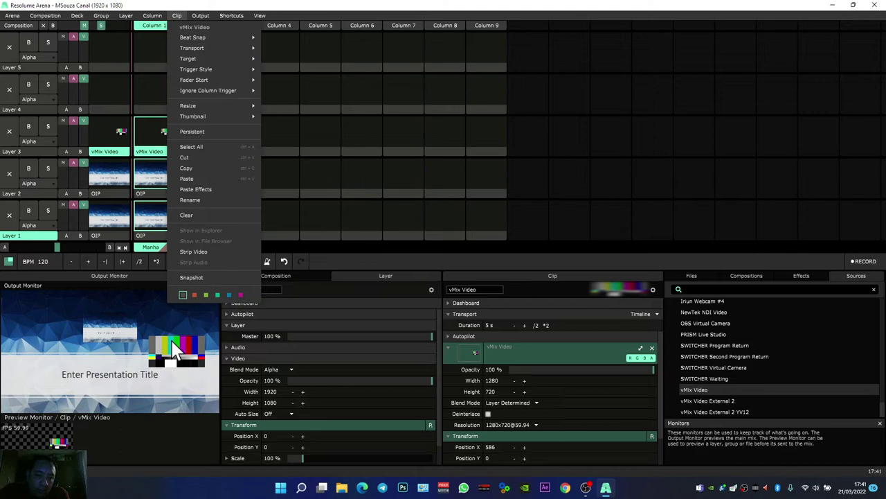
click(200, 16)
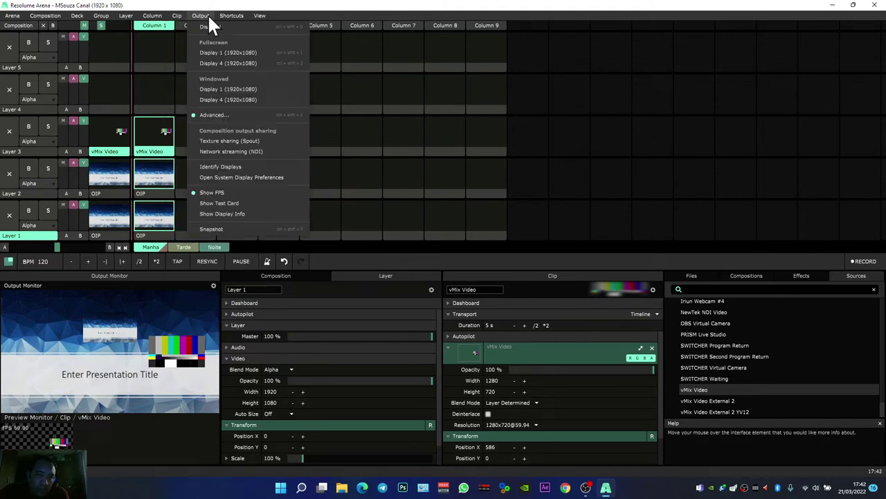
mouse_move(232, 21)
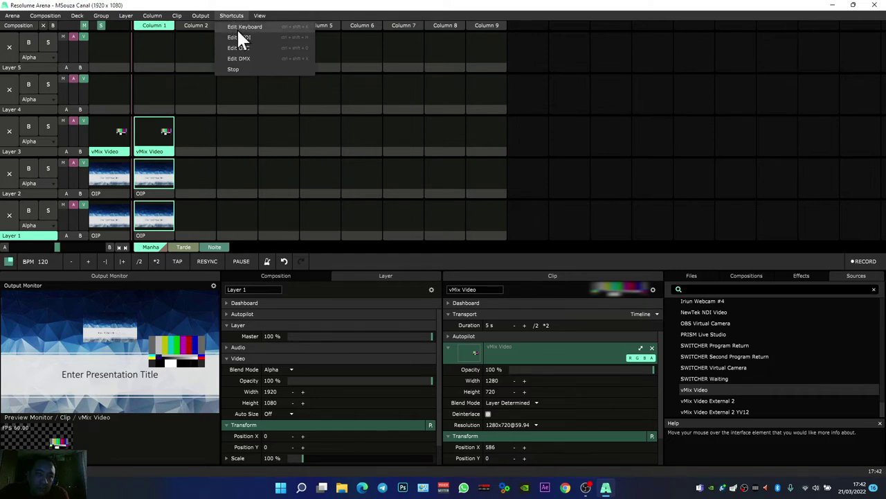
- View the keyboard shortcut editing mode and delete all existing shortcuts in the MIDI editing mode
click(238, 31)
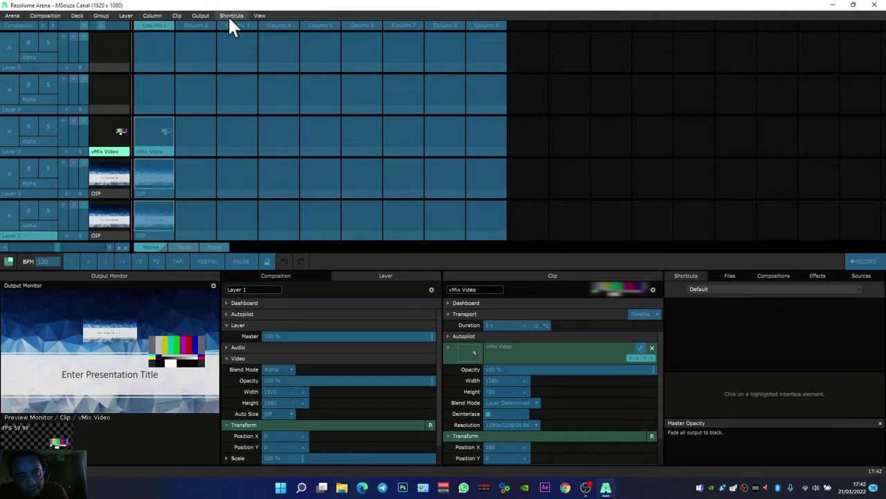
click(230, 16)
click(231, 34)
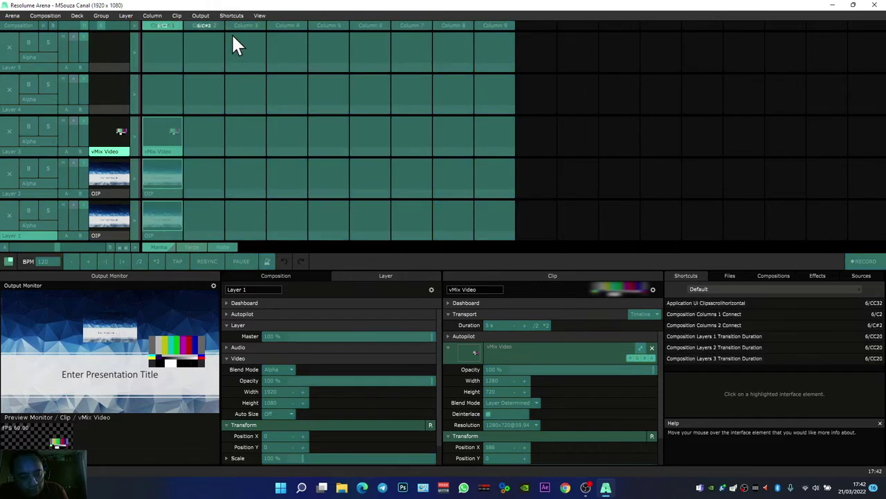
key(ctrl+a)
key(Delete)
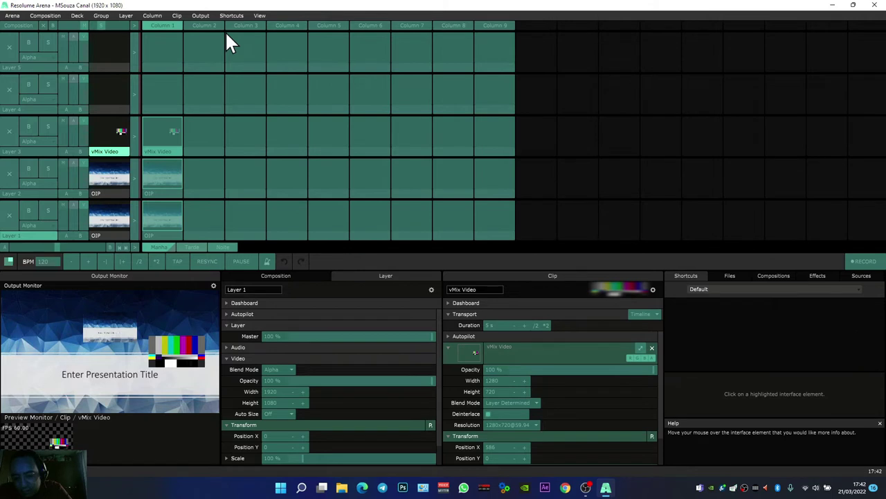
- View the OSC and DMX shortcut editing modes and stop shortcut editing
click(229, 15)
click(233, 47)
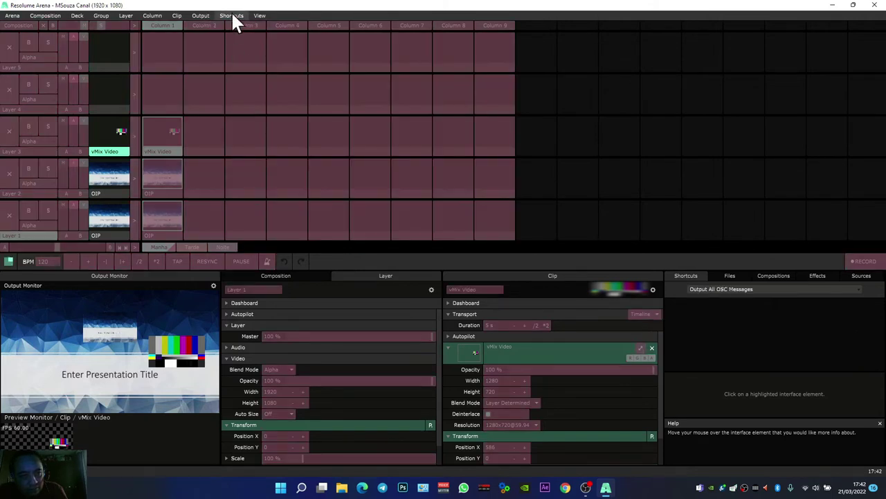
click(232, 15)
click(239, 59)
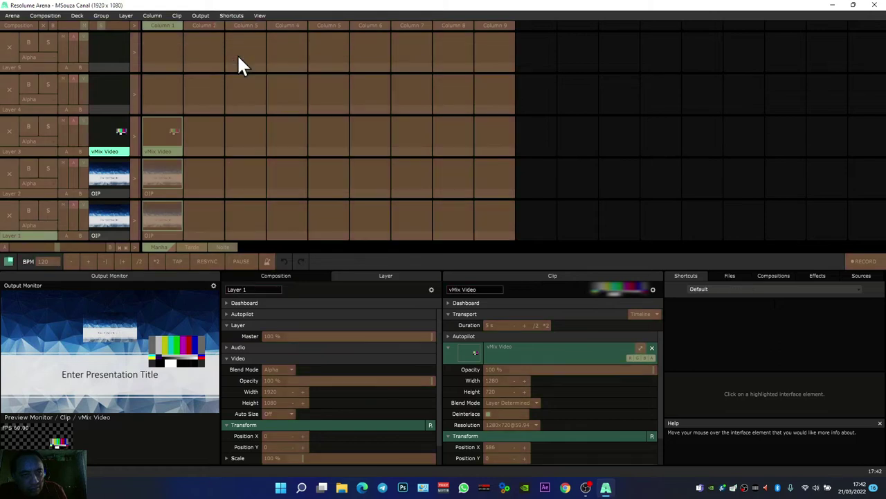
click(225, 14)
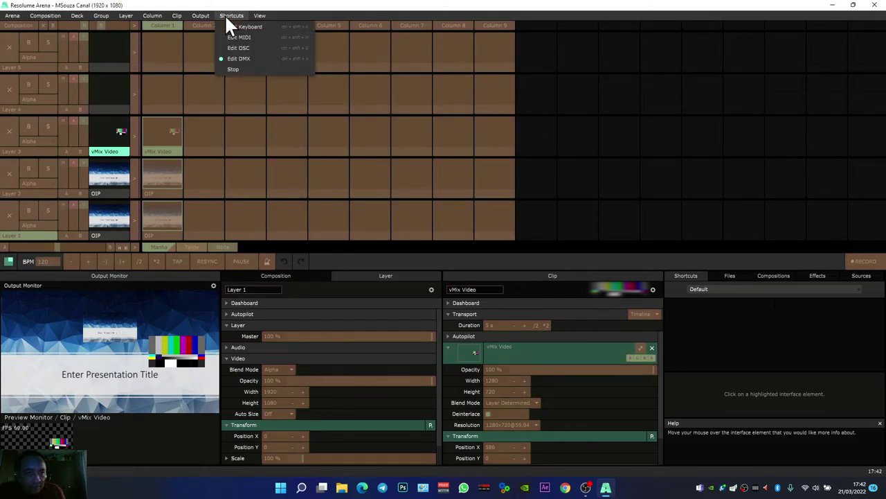
click(239, 69)
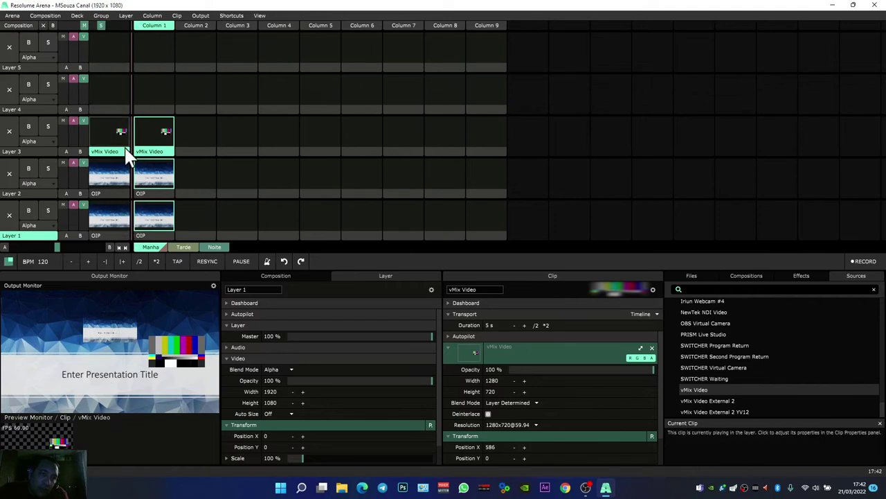
- Show the layer transition controls and enter the MIDI shortcut editing mode
click(261, 13)
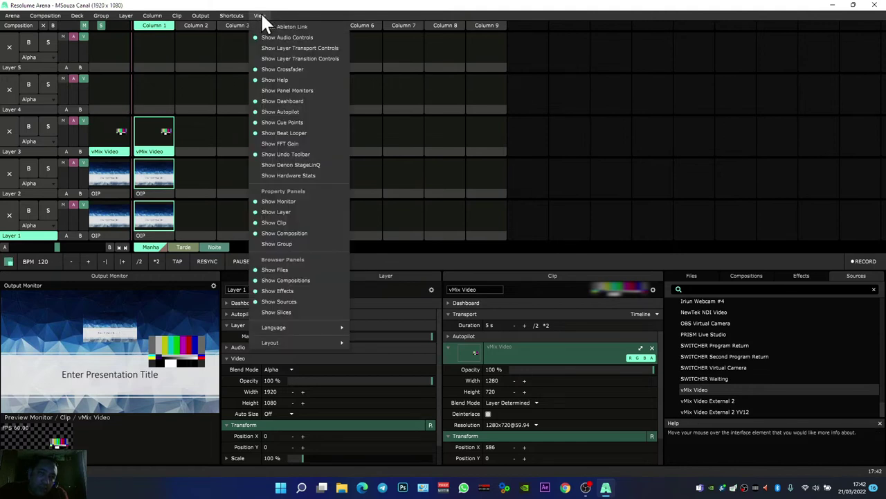
click(303, 59)
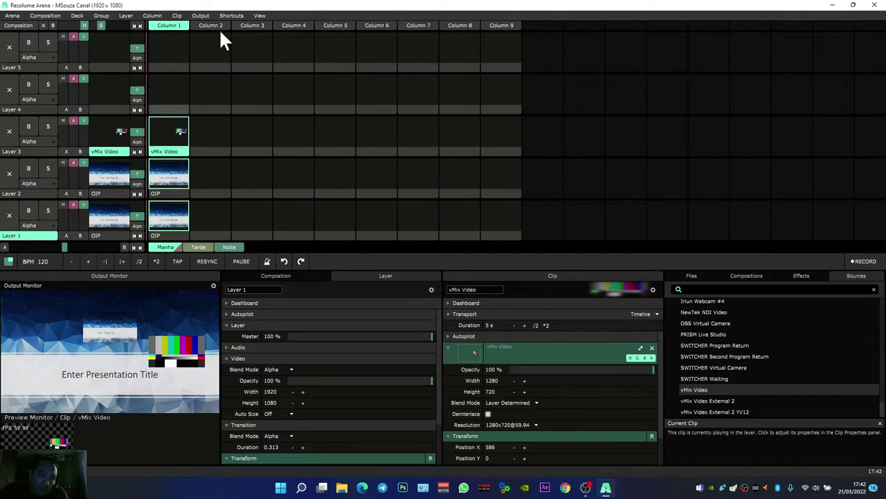
click(233, 18)
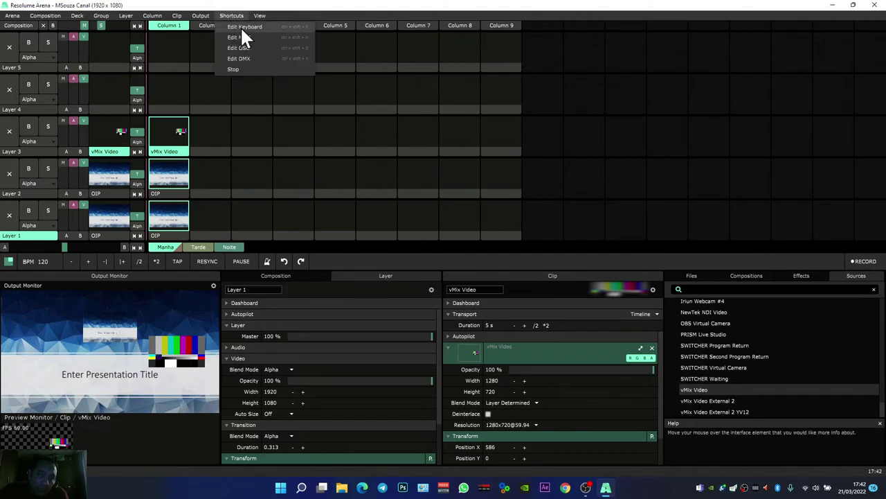
click(245, 37)
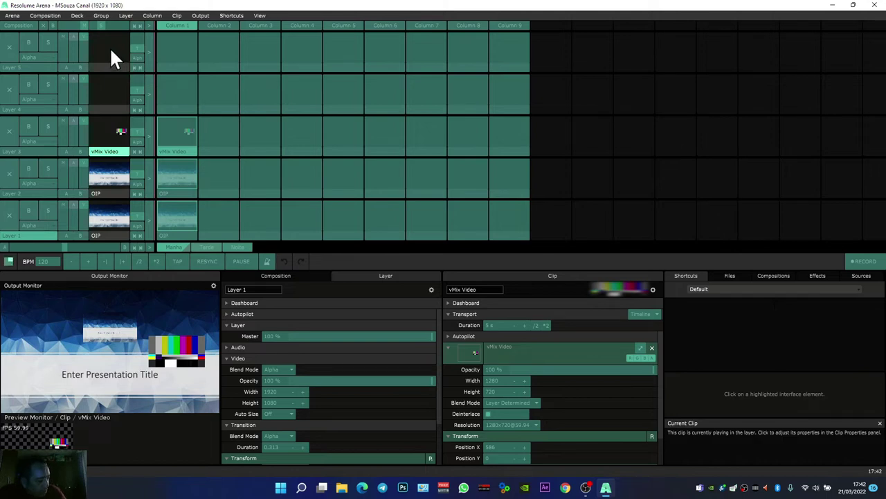
- Assign the same MIDI controller dial, channel 6 CC 20, to the transition time of Layers 1 through 5
click(134, 214)
click(137, 176)
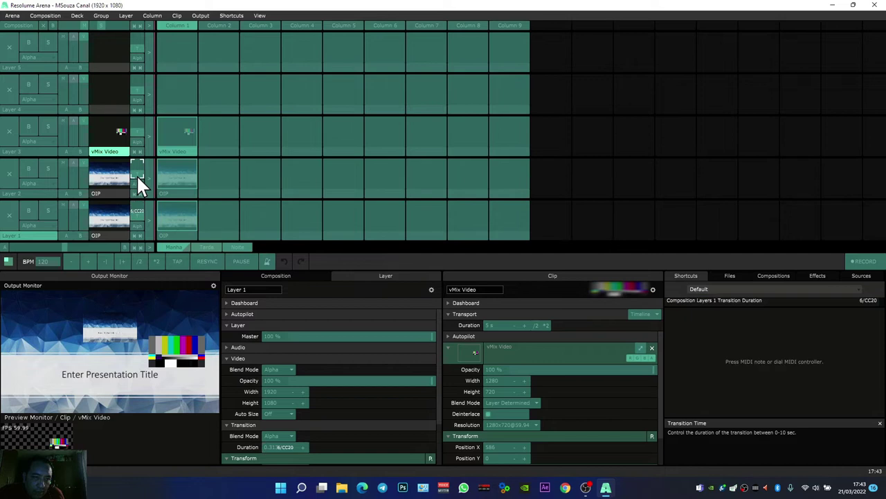
click(136, 130)
click(134, 89)
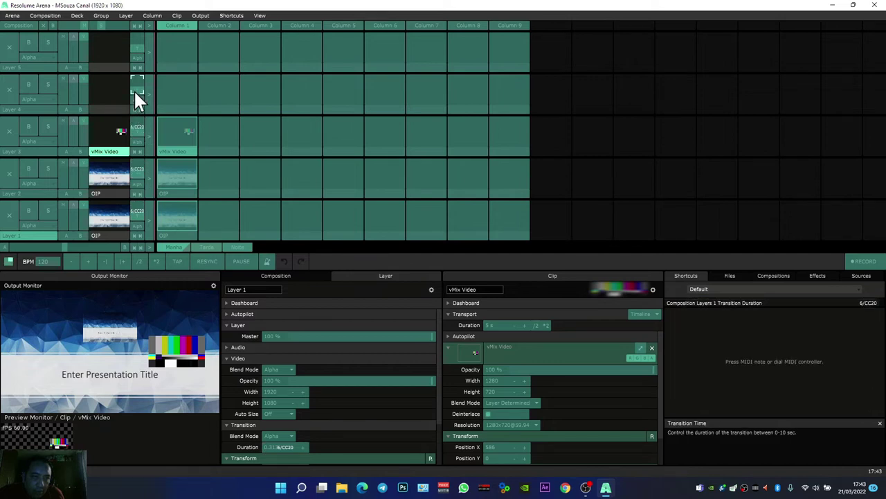
click(136, 50)
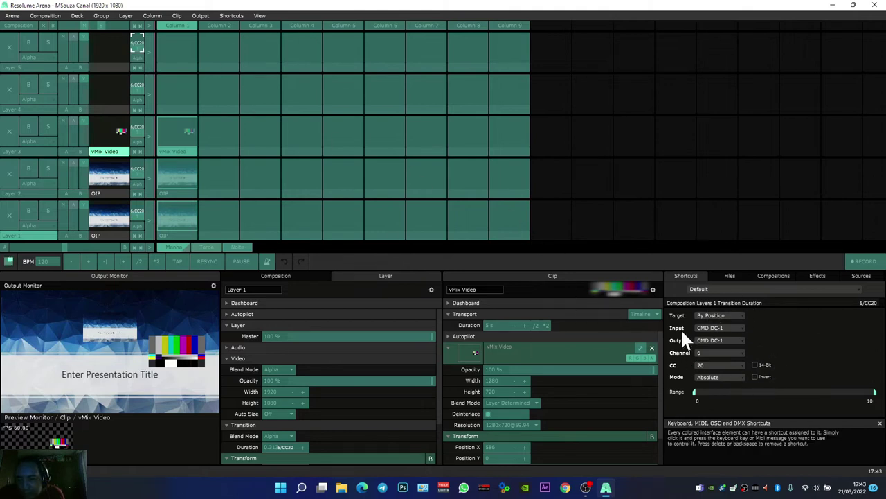
- Set the MIDI mode of the transition time shortcuts on Layers 5, 4 and 3 to Relative
click(703, 379)
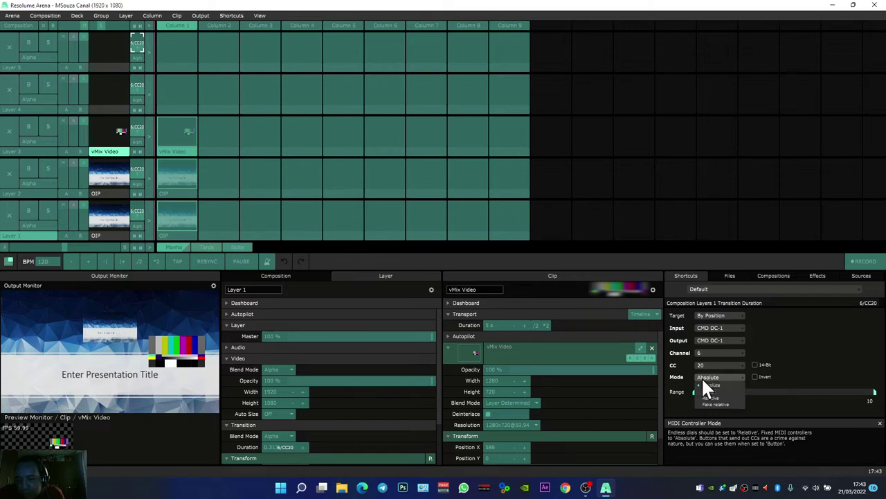
click(718, 398)
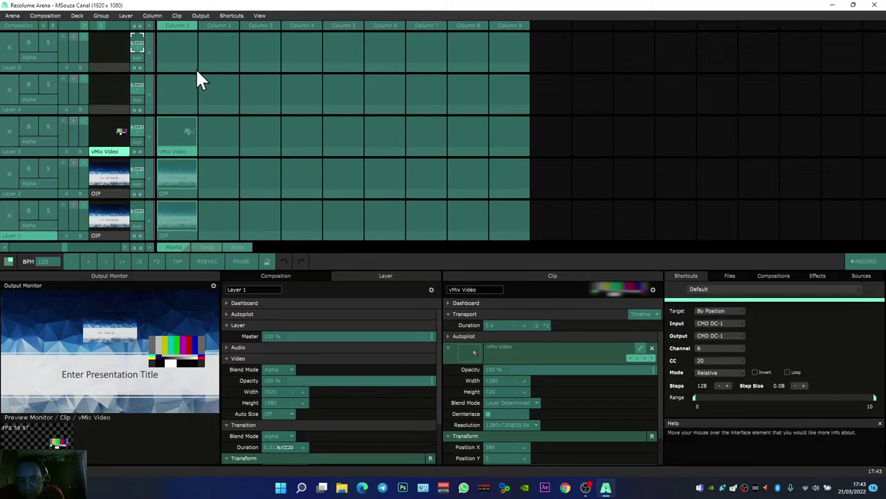
click(138, 85)
click(721, 375)
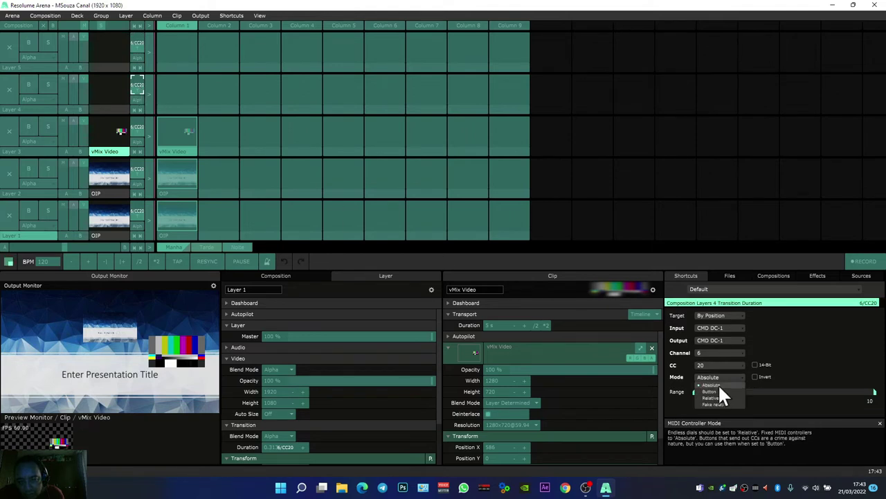
click(139, 128)
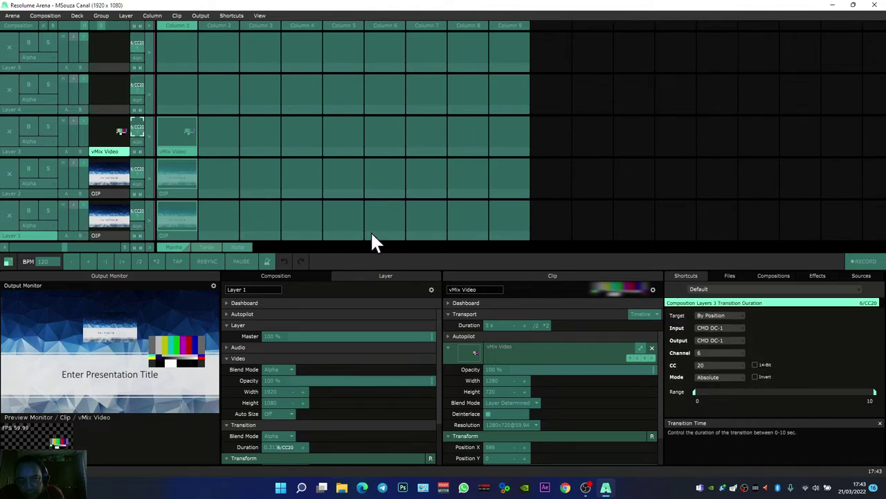
click(715, 376)
click(716, 398)
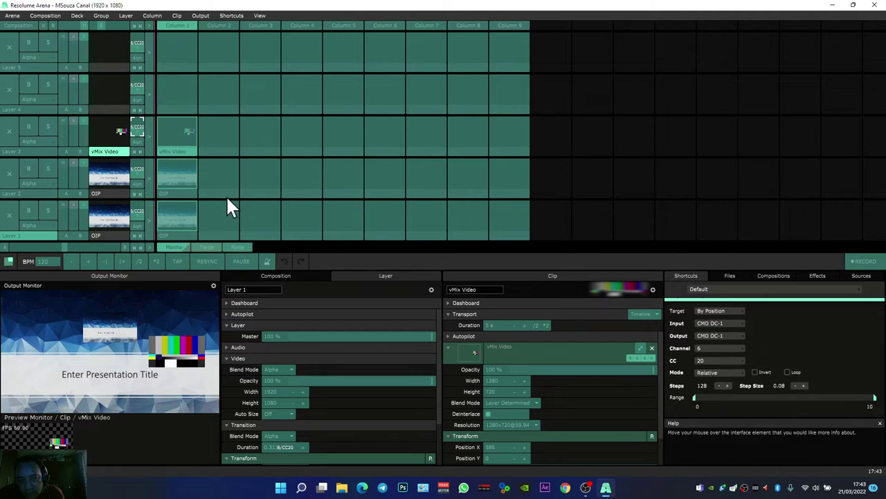
- Set the MIDI mode of the transition time shortcuts on Layers 2 and 1 to Relative
click(136, 169)
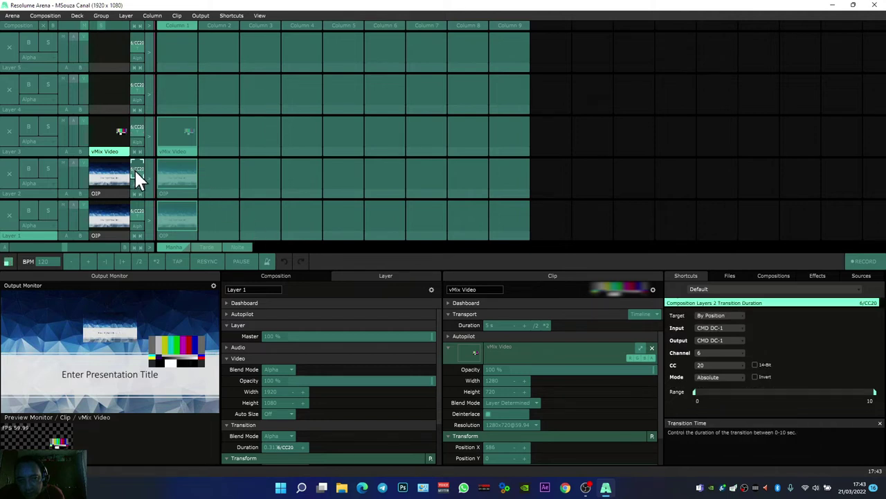
click(719, 378)
click(722, 399)
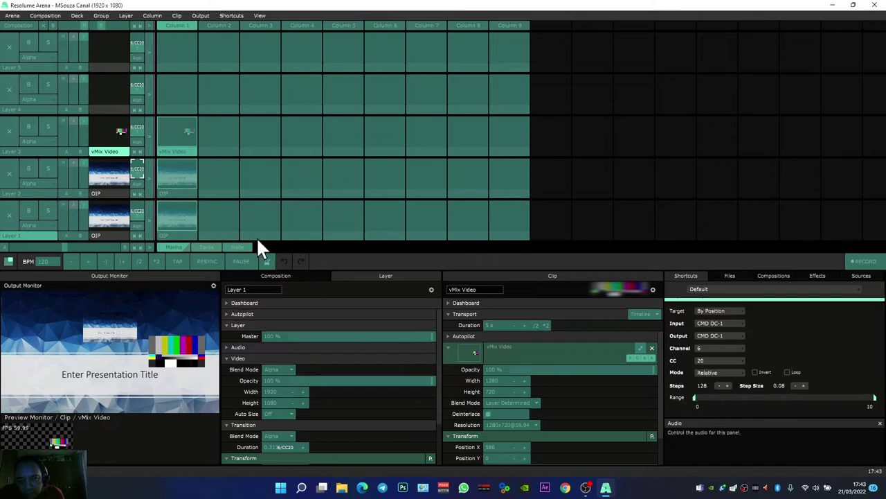
click(141, 212)
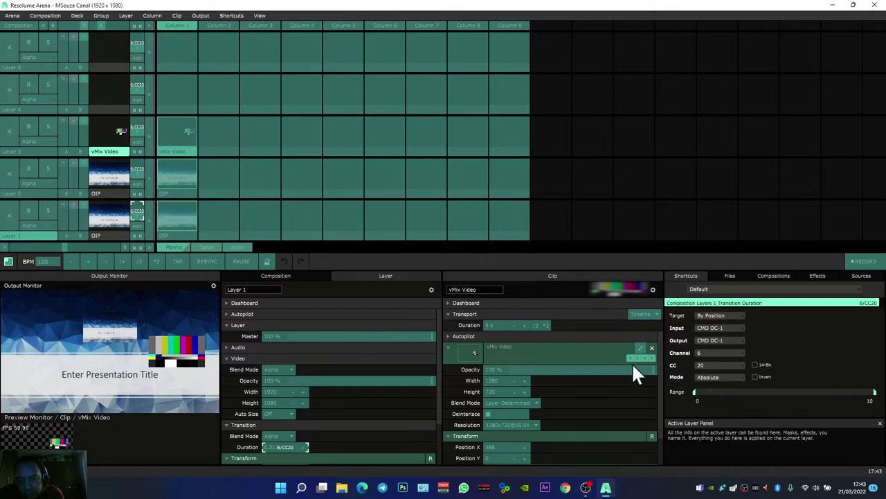
click(712, 378)
click(712, 398)
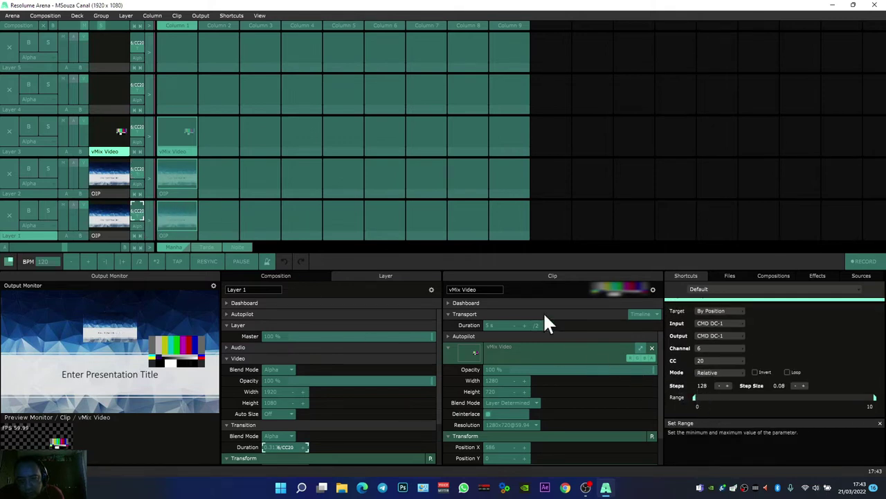
- Assign MIDI notes to Column 1 and Column 2, using C#2 on channel 6 for Column 2, and stop shortcut editing
click(179, 25)
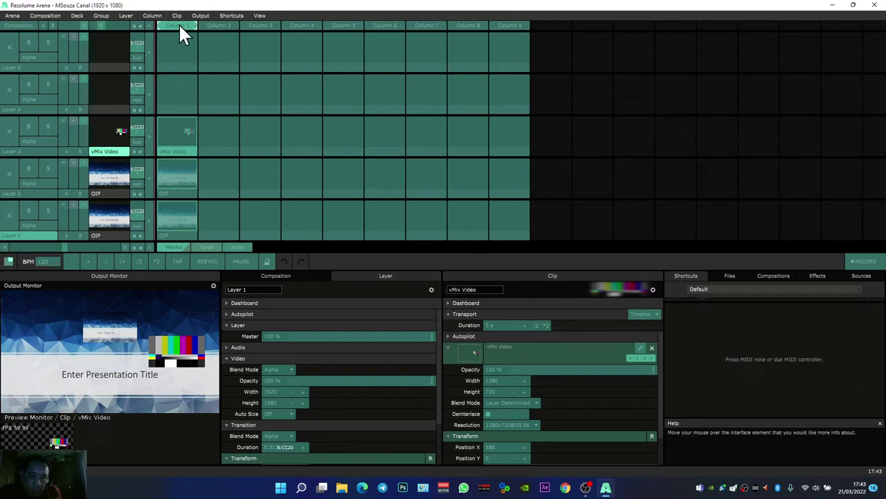
click(233, 16)
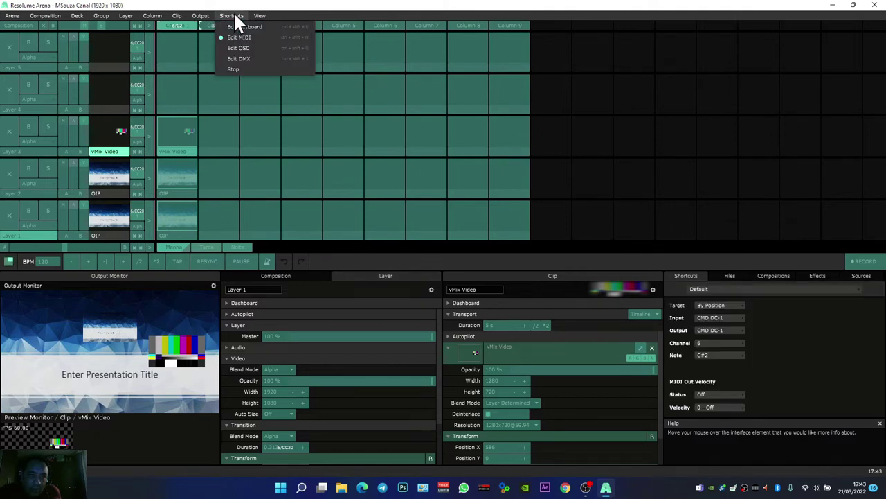
click(243, 68)
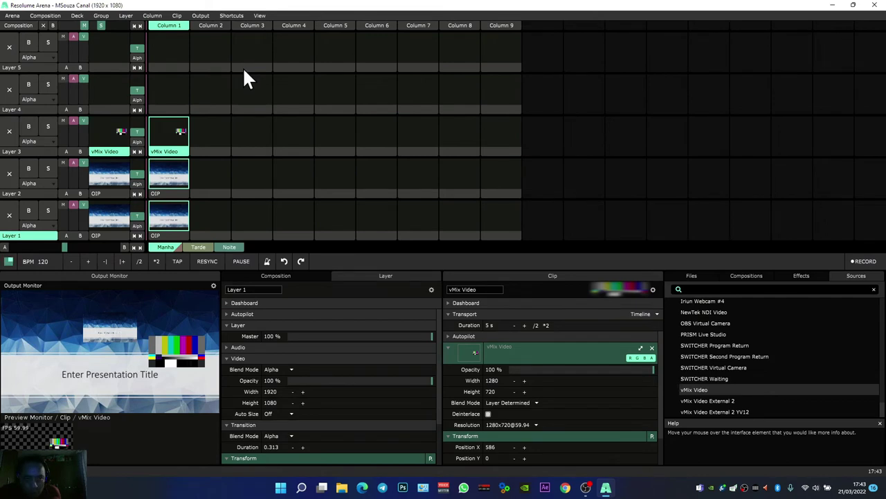
- Trigger Column 2 and Column 1 alternately with their shortcuts to test the layer transitions
key(2)
key(1)
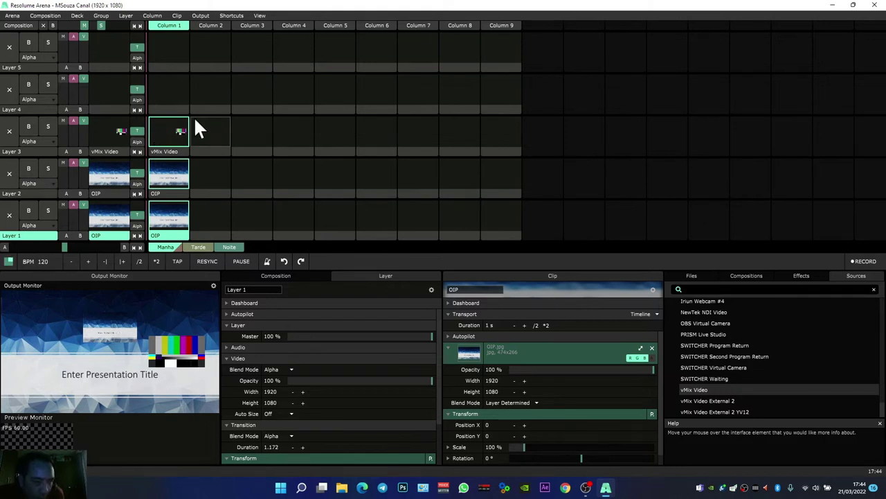
key(2)
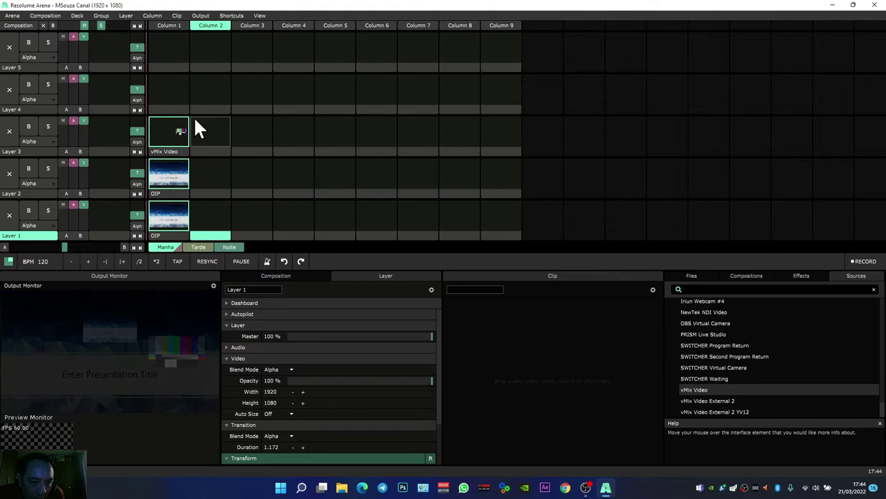
key(1)
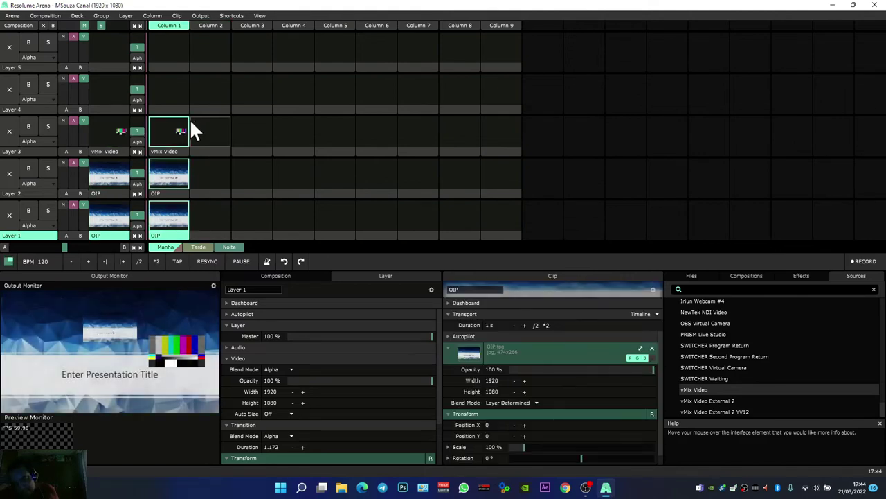
- View the OSC and DMX shortcut editing modes, selecting the Layer 1 OIP clip as the DMX assignment target
click(231, 15)
click(243, 47)
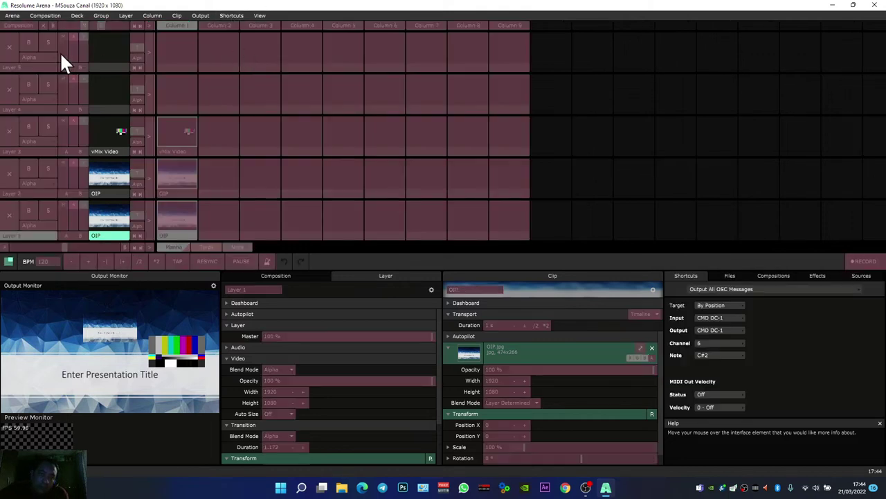
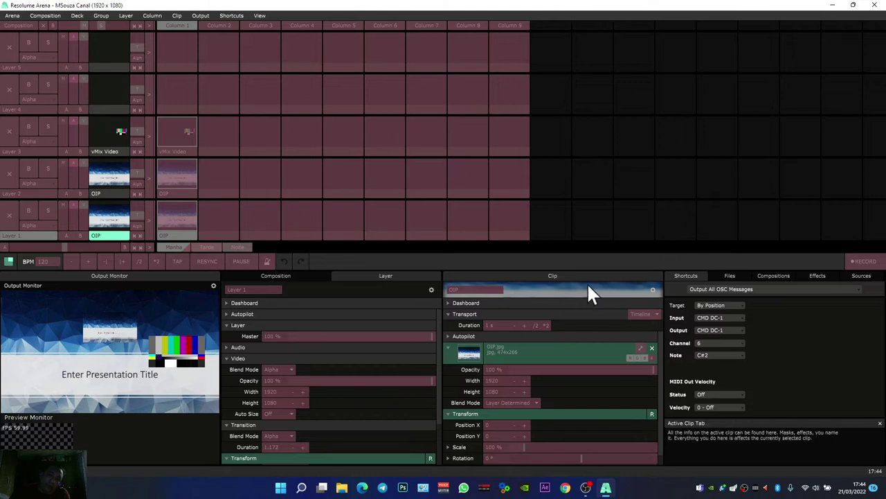
click(234, 17)
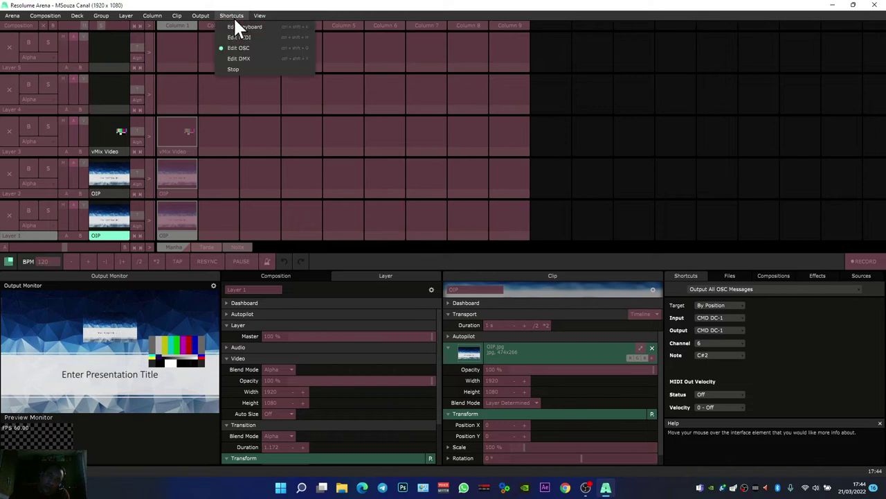
click(250, 58)
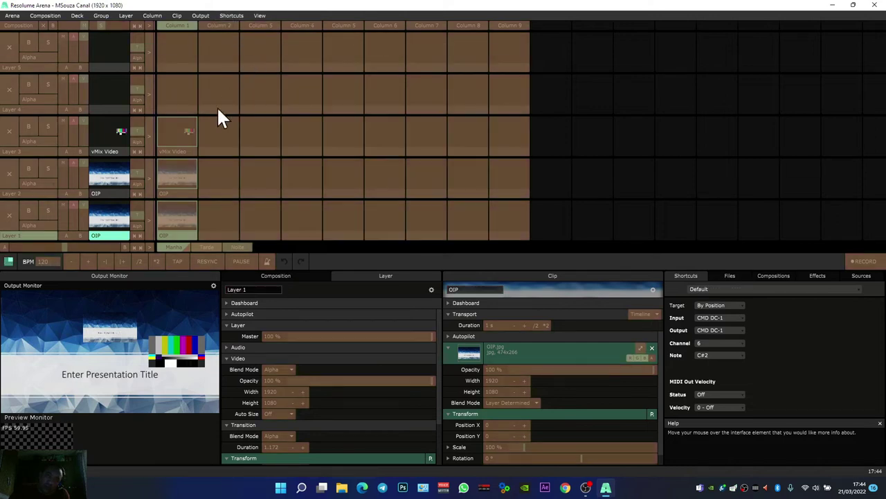
click(235, 16)
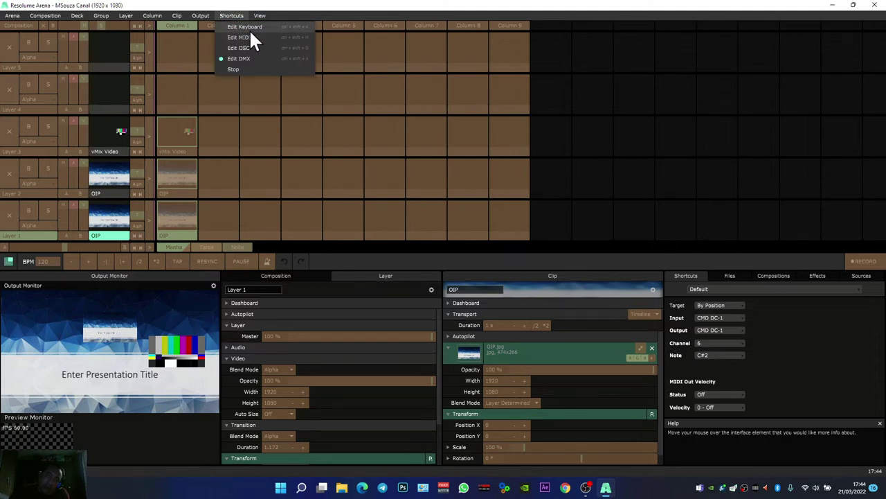
click(184, 233)
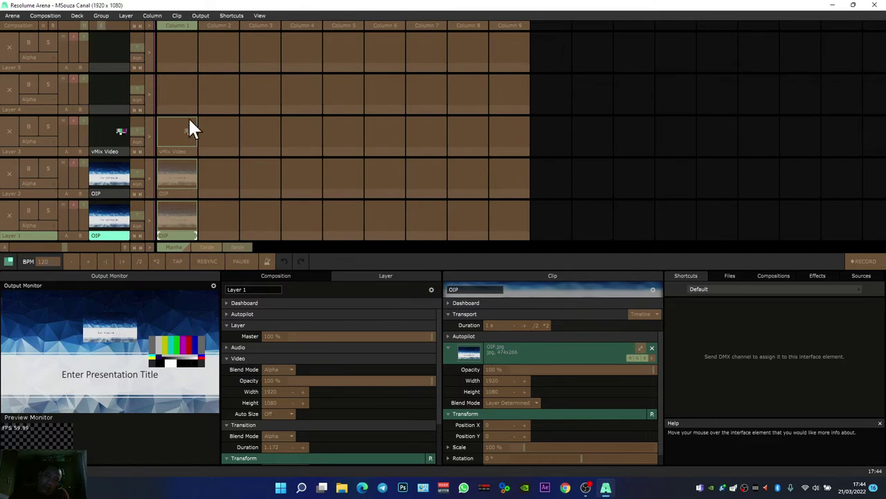
- Assign keyboard shortcut 1 to Column 1 and keyboard shortcut 2 to Column 2
click(233, 14)
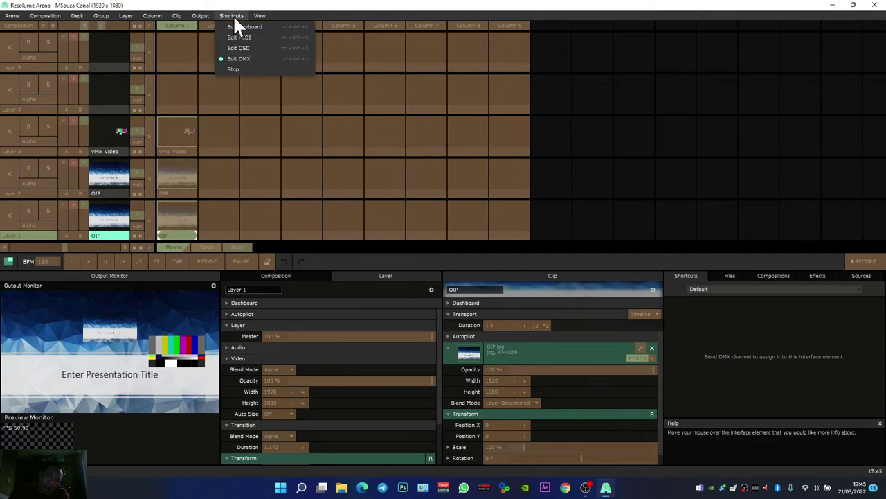
click(256, 19)
click(234, 14)
click(246, 31)
click(241, 15)
click(244, 26)
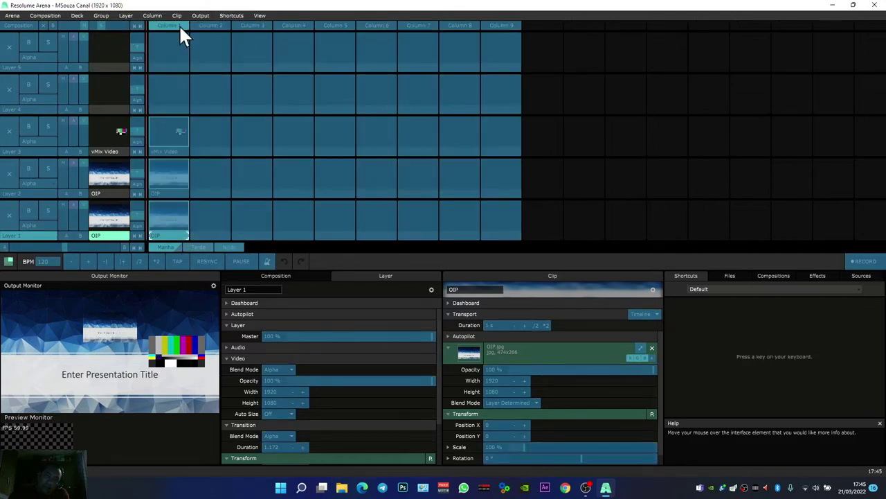
key(1)
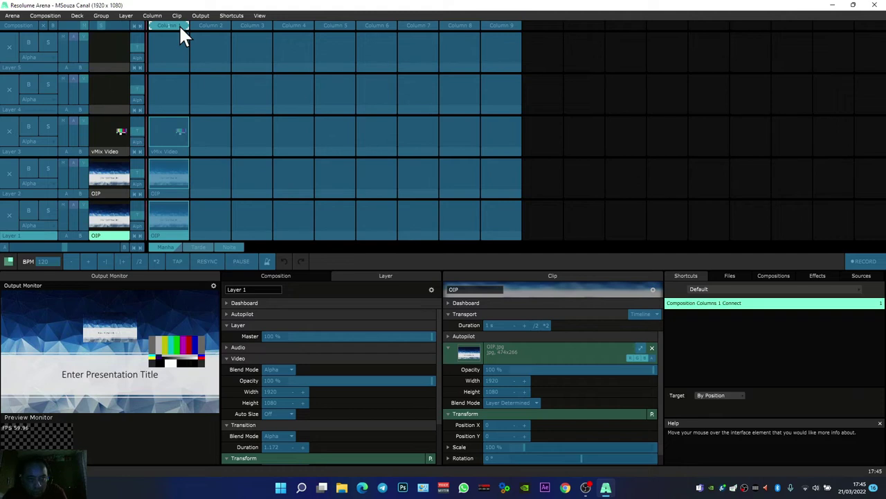
click(213, 25)
key(2)
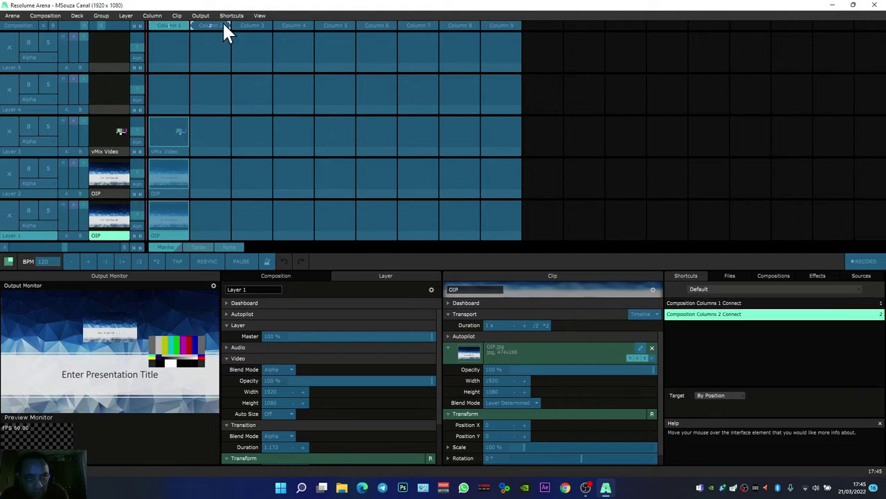
- Stop shortcut editing and test the keyboard shortcuts by triggering Column 2 and returning to Column 1
click(232, 16)
click(230, 60)
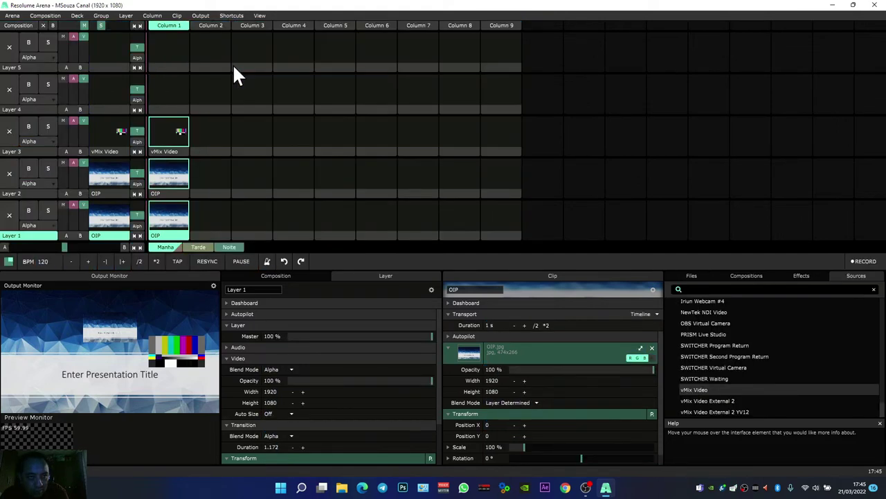
key(2)
key(1)
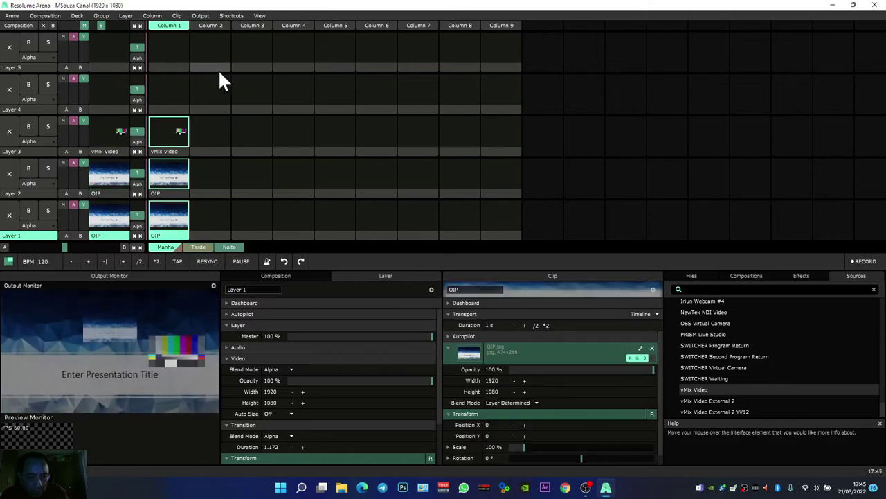
- Show the hardware stats and the Slices browser, selecting Slice 1 of Screen 1
click(263, 16)
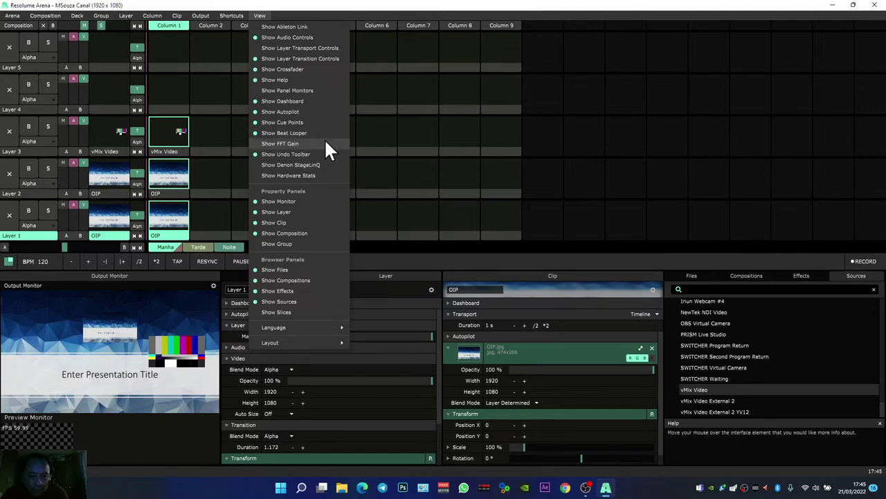
click(297, 175)
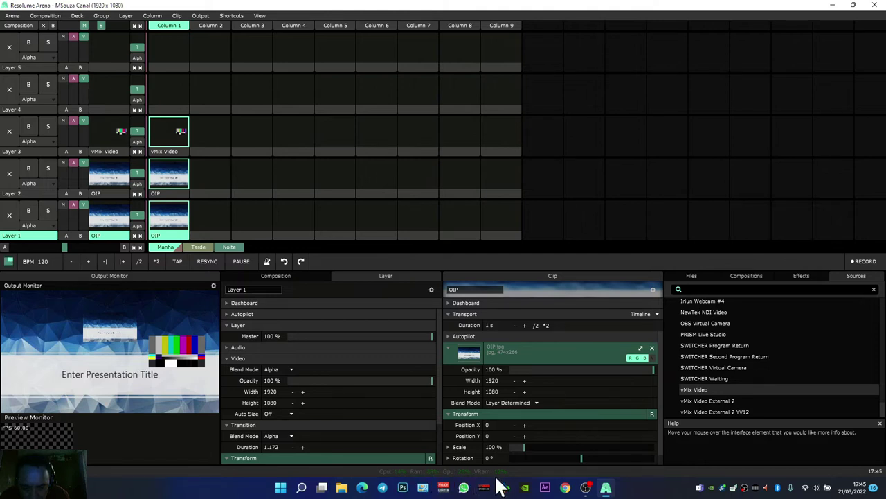
click(235, 16)
mouse_move(264, 16)
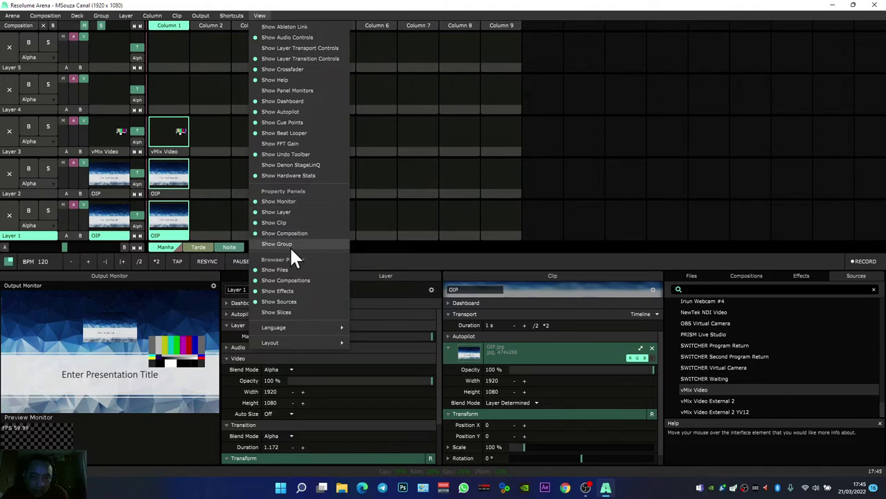
click(295, 311)
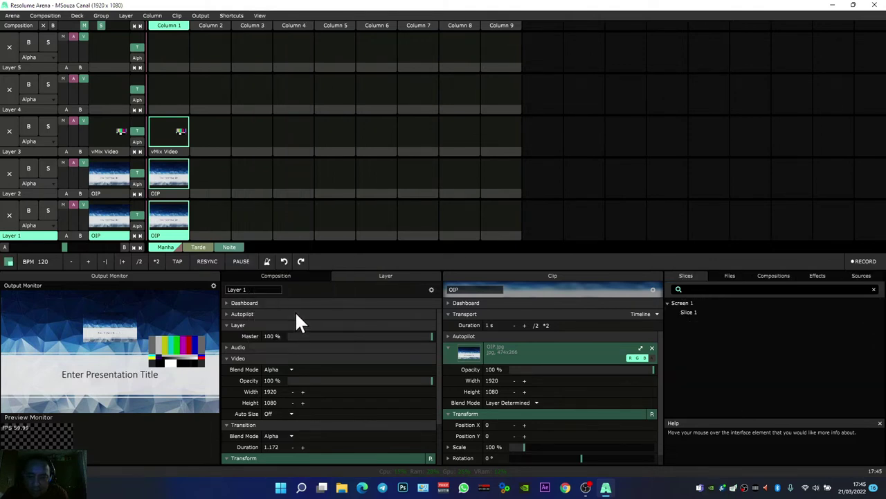
click(691, 311)
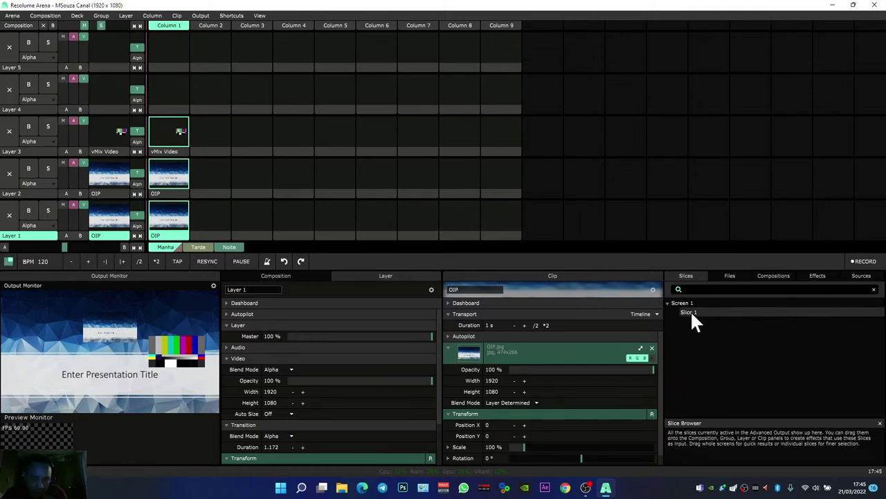
- View the available language and layout preset options, leaving without choosing any
click(260, 16)
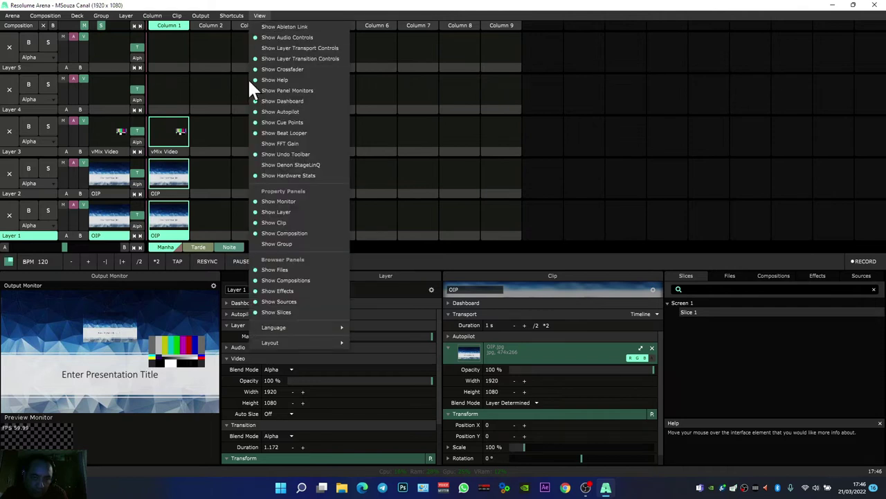
mouse_move(304, 327)
mouse_move(307, 343)
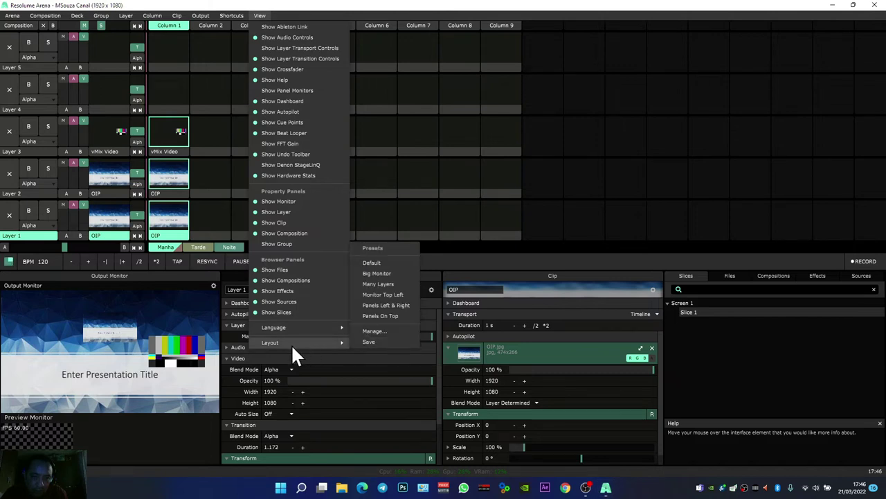
key(Right)
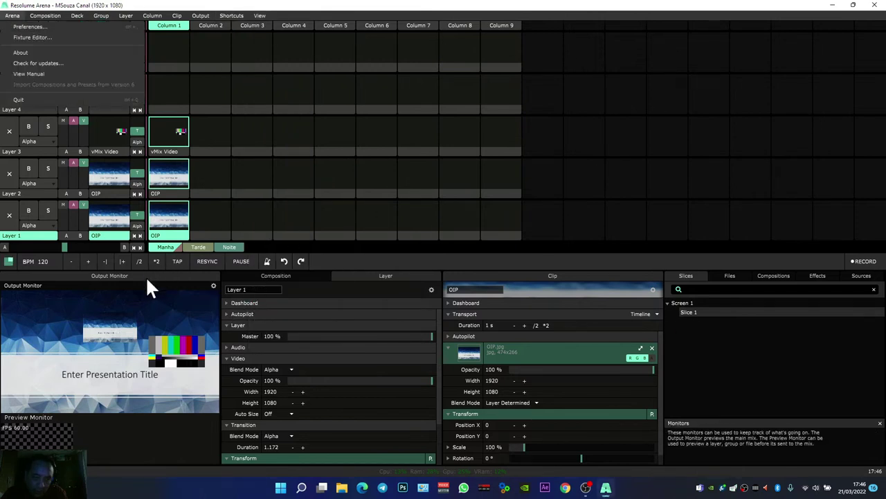
key(Escape)
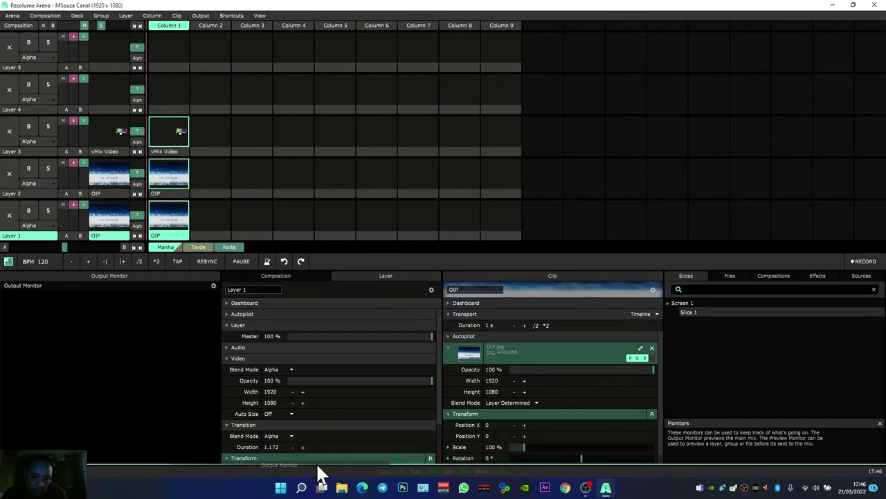
- Dock the monitor panel full width beneath the other panels and arrange the output and preview monitors side by side
drag(316, 462, 315, 462)
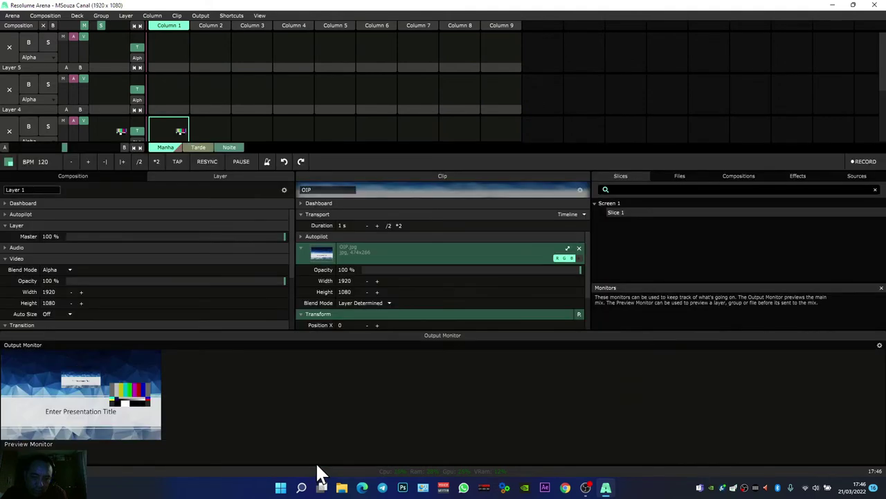
click(880, 345)
click(819, 369)
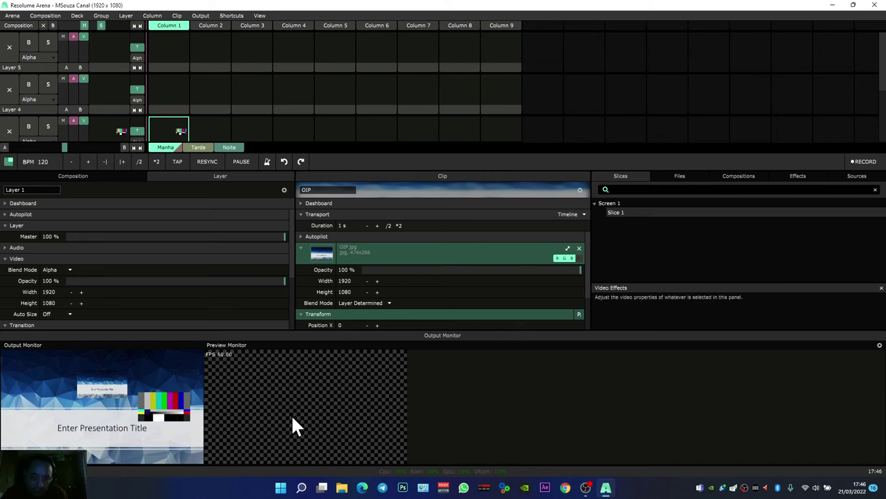
- Preview the Layer 3 vMix Video clip and the Layer 2 OIP clip, ending on the vMix Video clip
scroll(194, 128, down, 3)
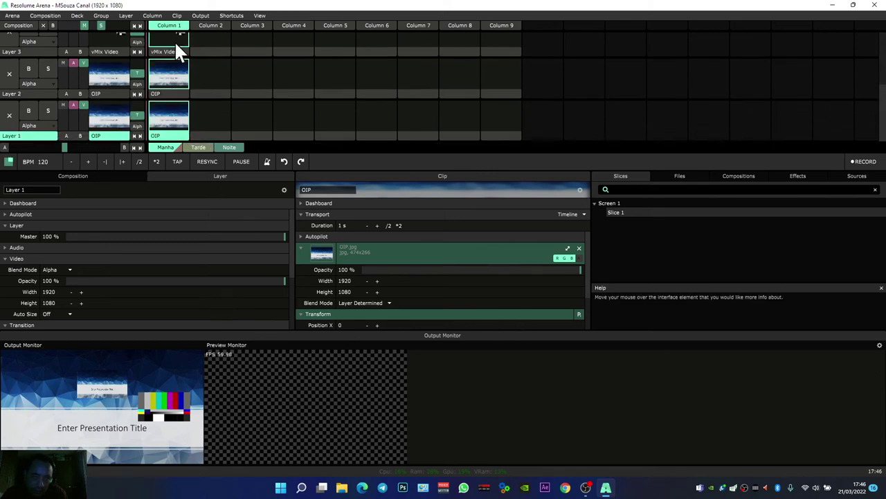
click(176, 51)
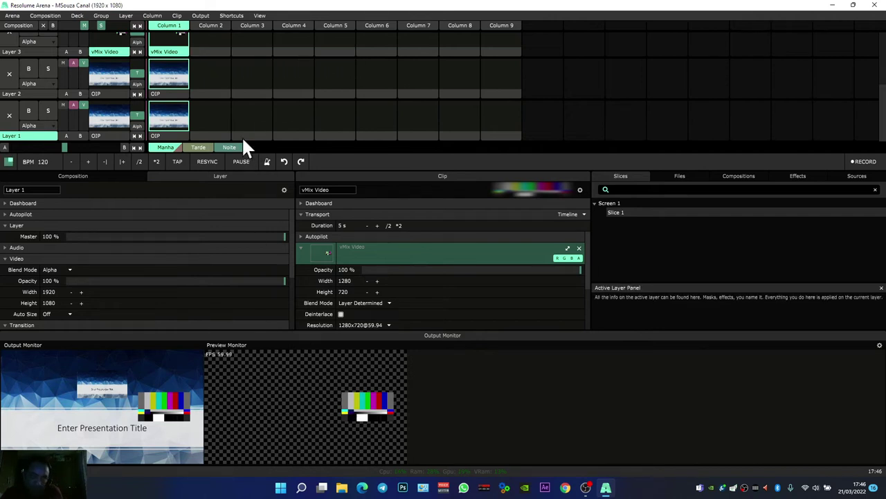
click(173, 72)
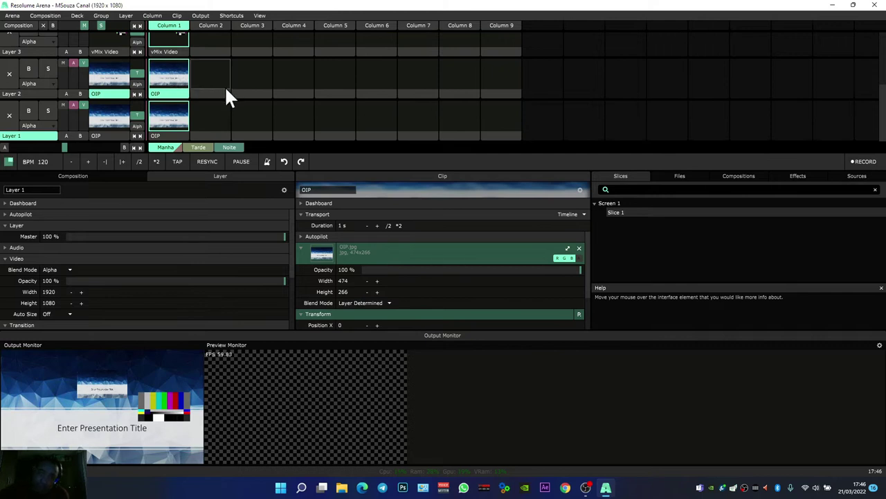
click(180, 54)
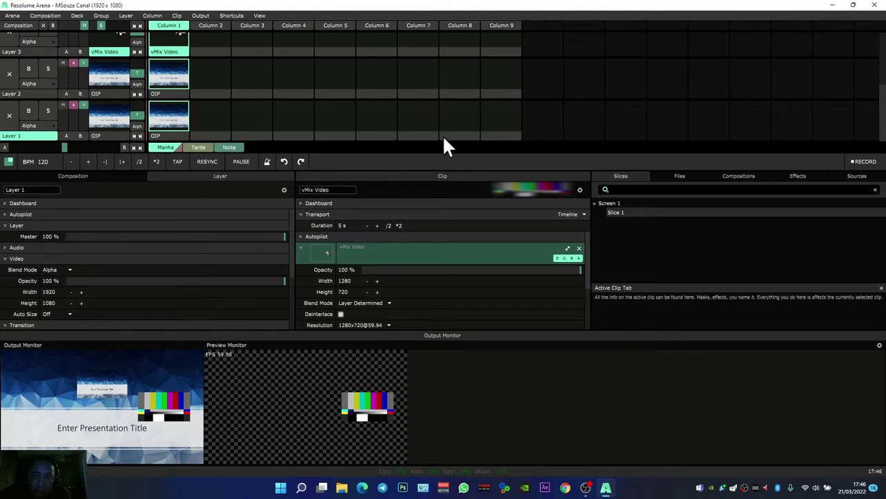
- Save the current interface layout as a preset named "and"
click(260, 15)
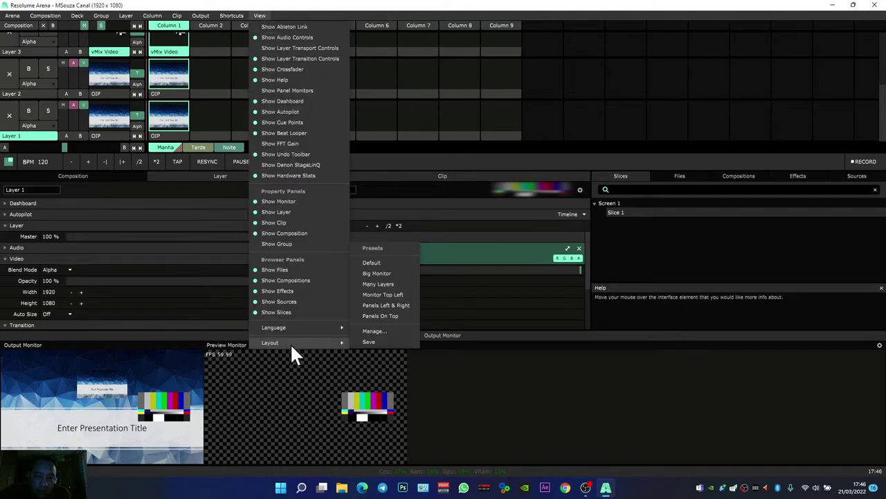
click(388, 342)
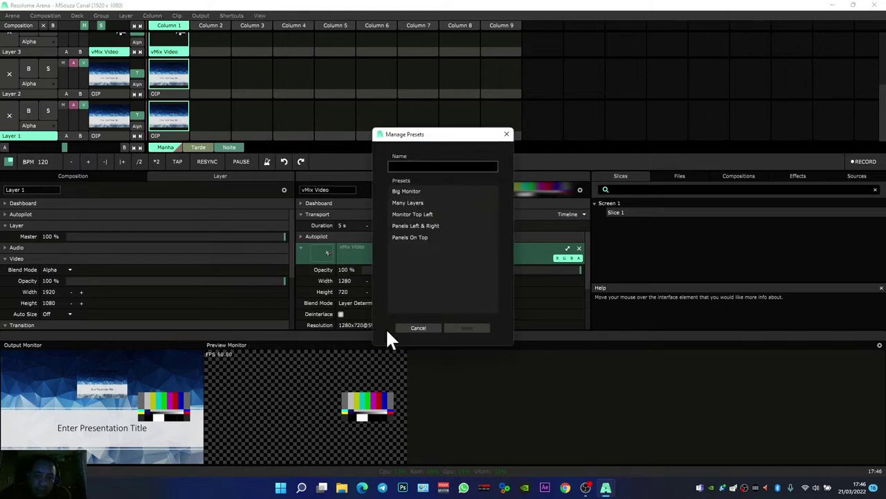
text(and)
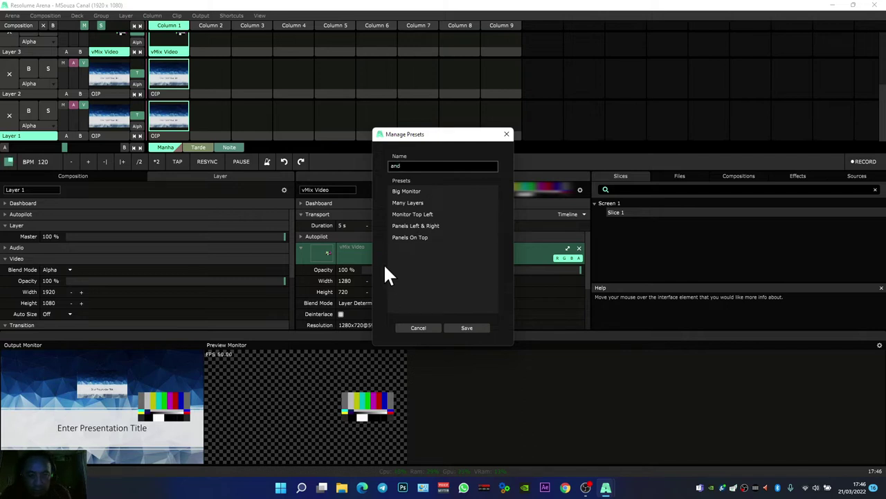
click(468, 327)
- Switch to File Explorer and search the Resolume Arena folder in Documentos for "and"
click(343, 489)
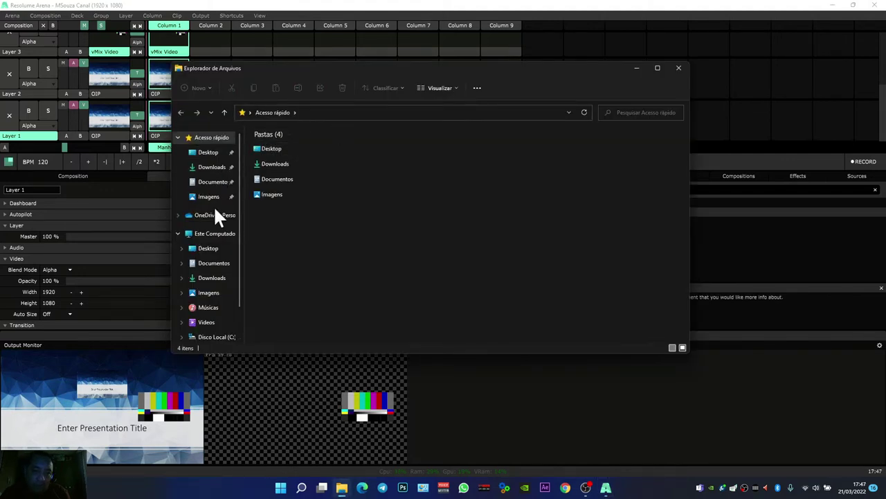
click(226, 266)
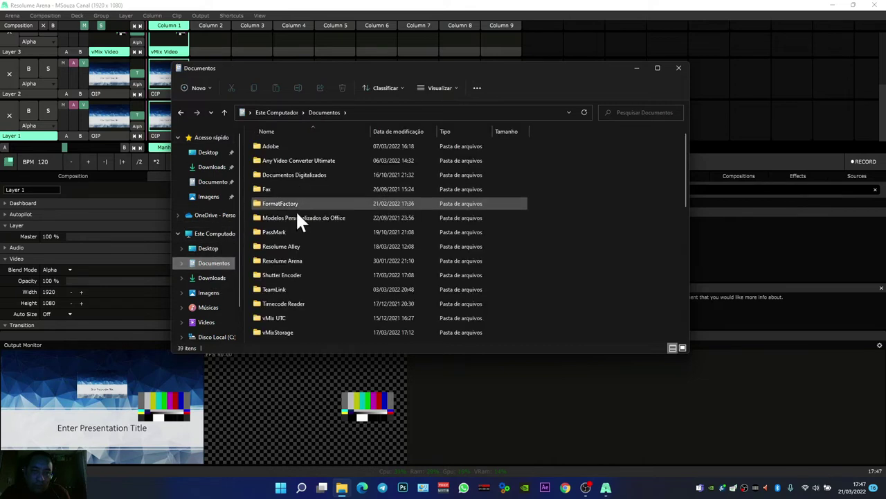
double_click(293, 262)
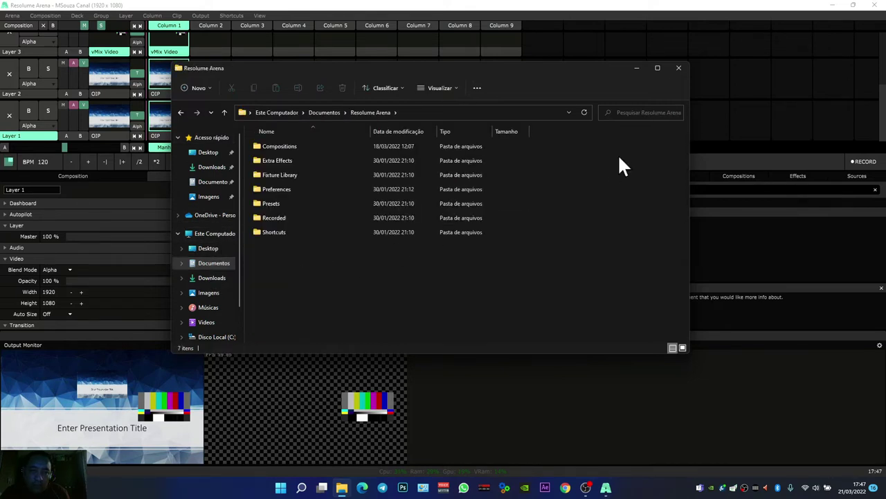
click(640, 112)
text(and)
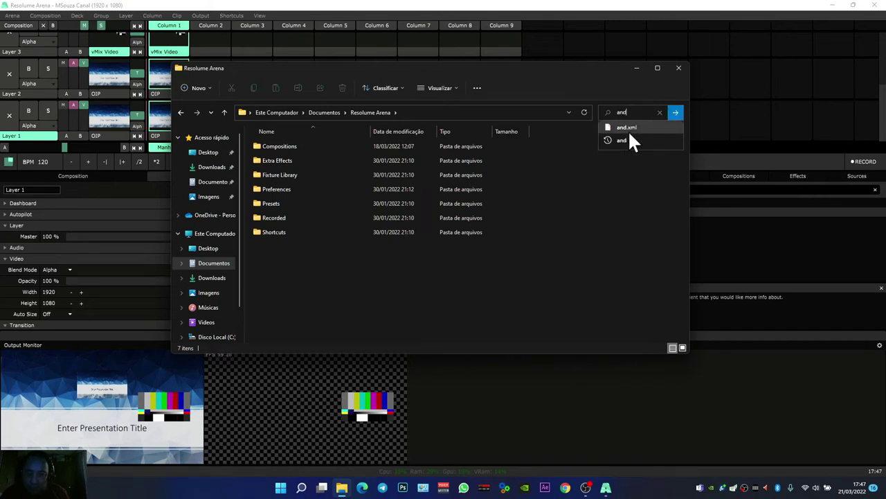
key(Return)
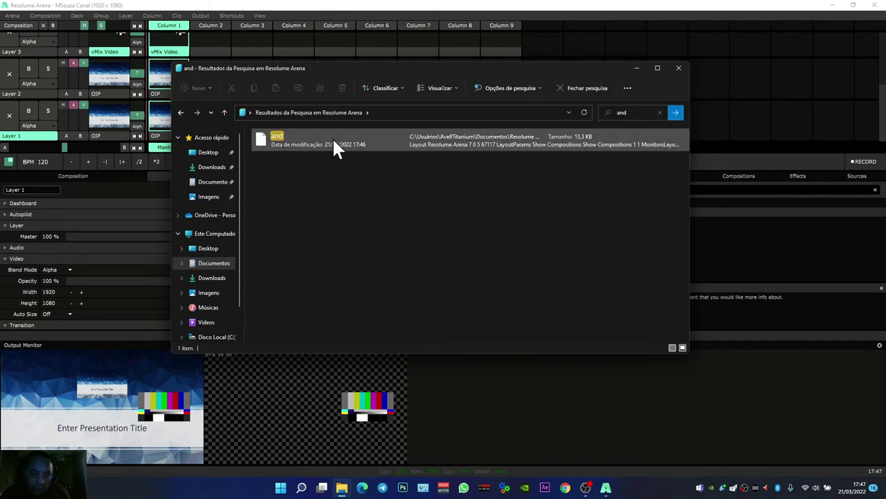
- Cut the "and" layout preset file from the search results, paste it into the Desktop folder and close File Explorer
right_click(316, 141)
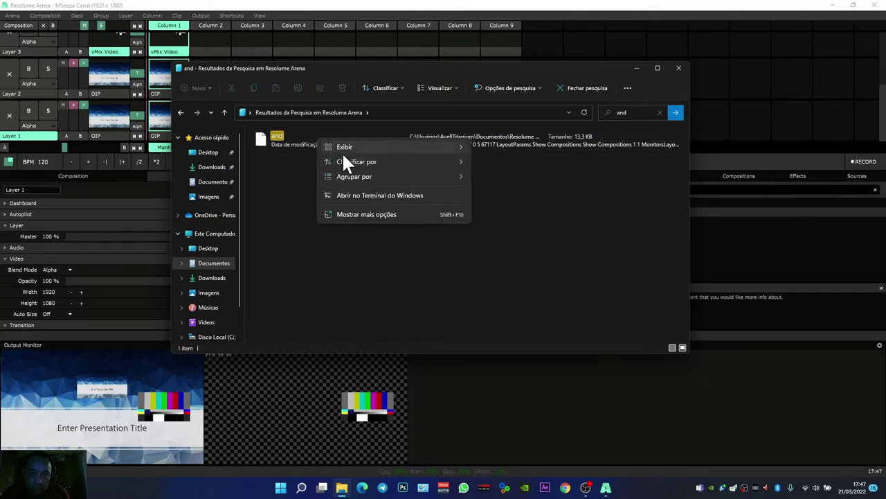
click(359, 216)
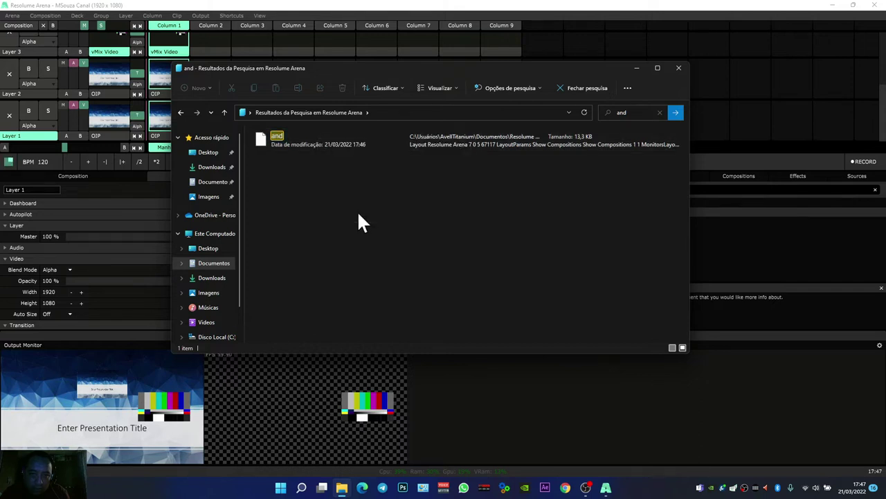
right_click(287, 139)
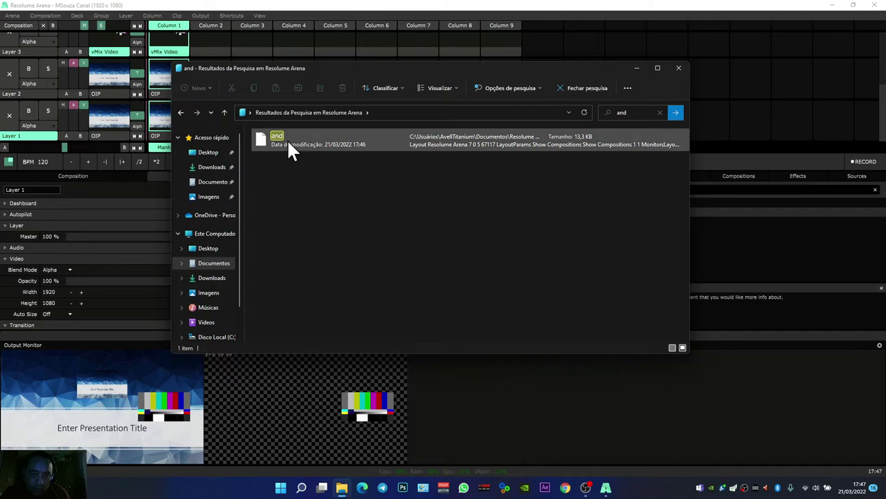
mouse_move(328, 169)
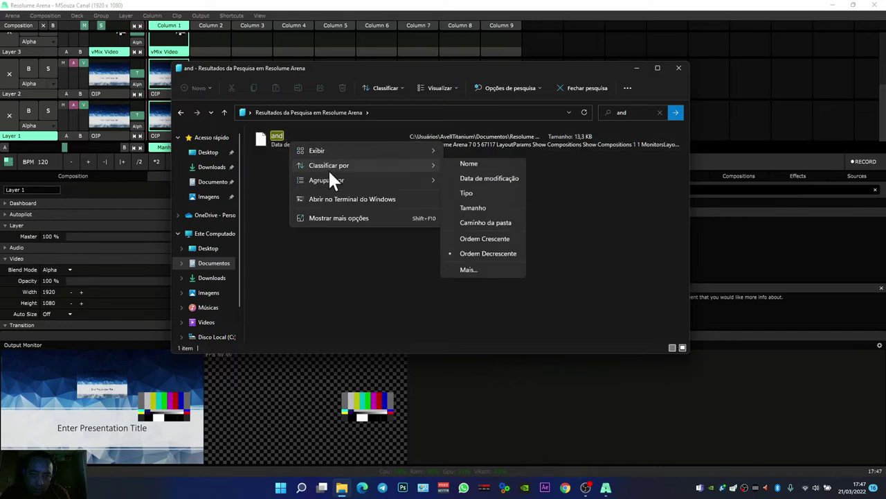
click(267, 138)
right_click(266, 137)
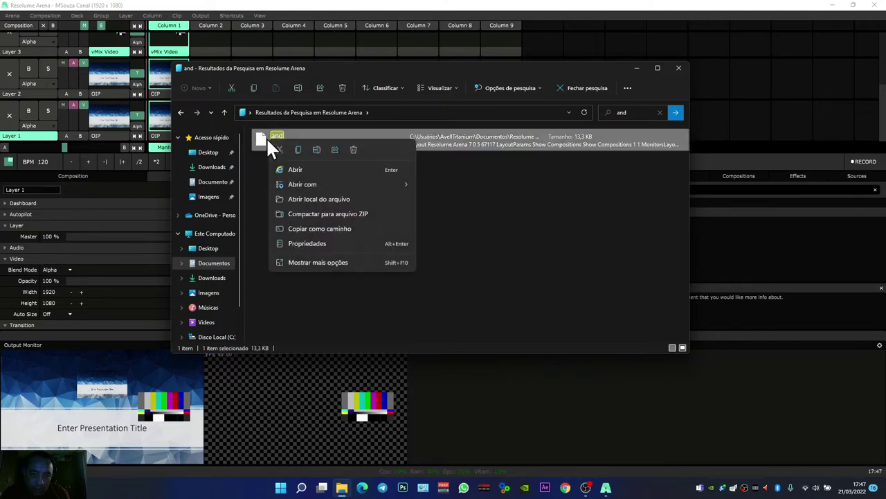
click(280, 149)
click(220, 153)
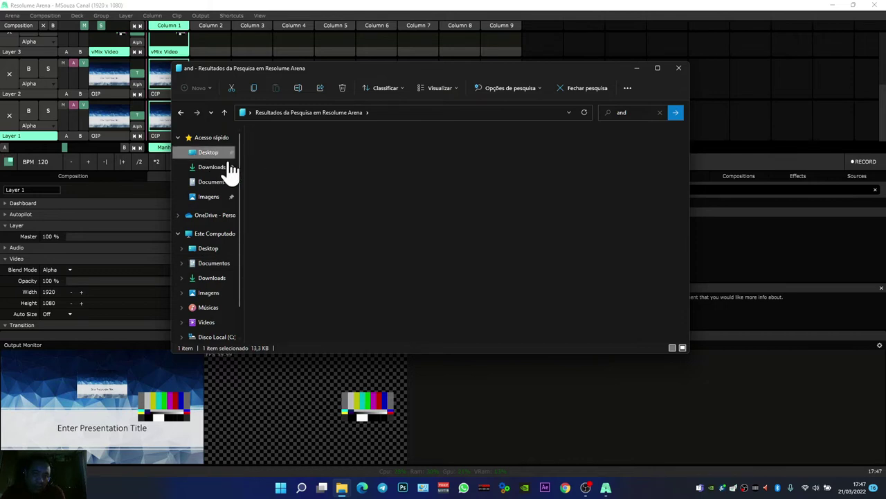
right_click(542, 308)
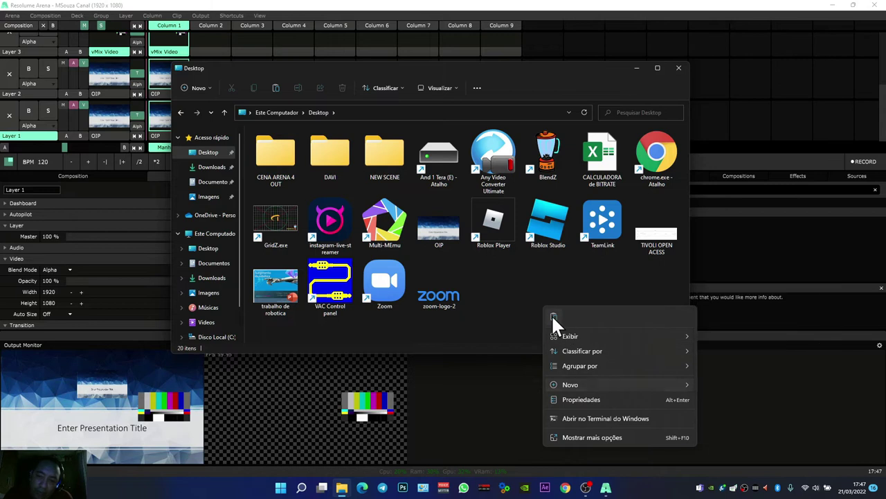
click(552, 315)
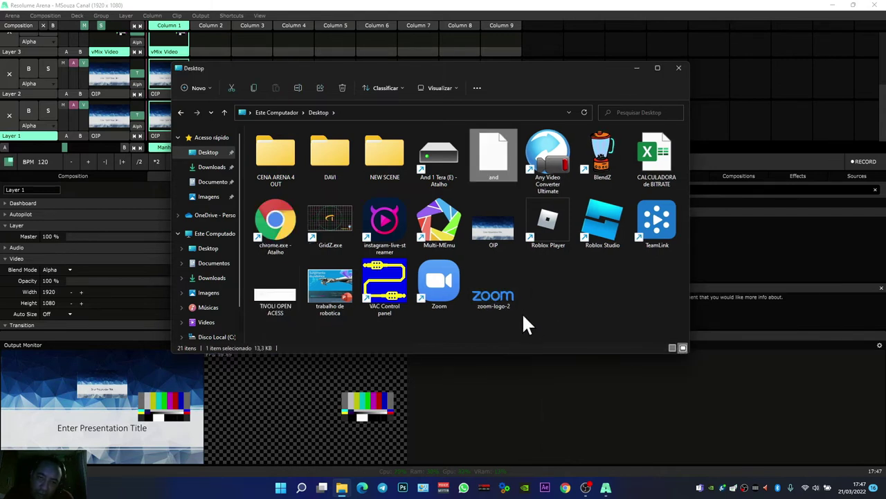
click(679, 67)
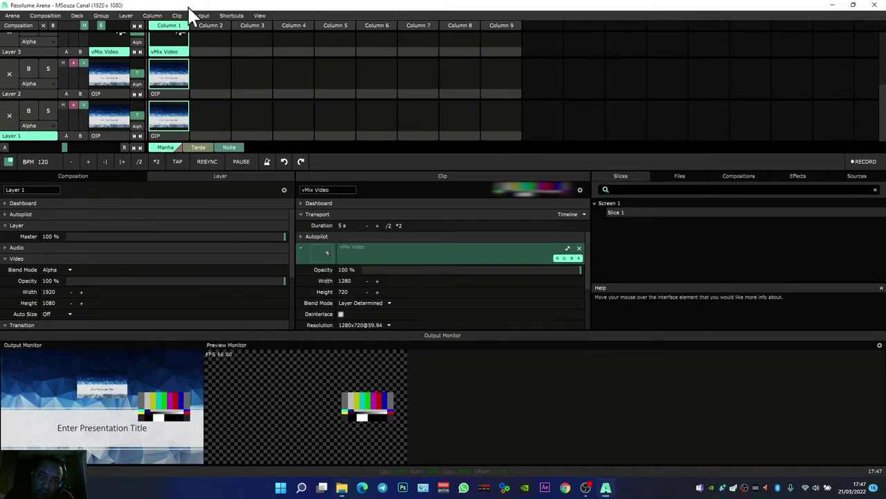
- Apply the Default layout preset to the interface
click(259, 16)
mouse_move(284, 343)
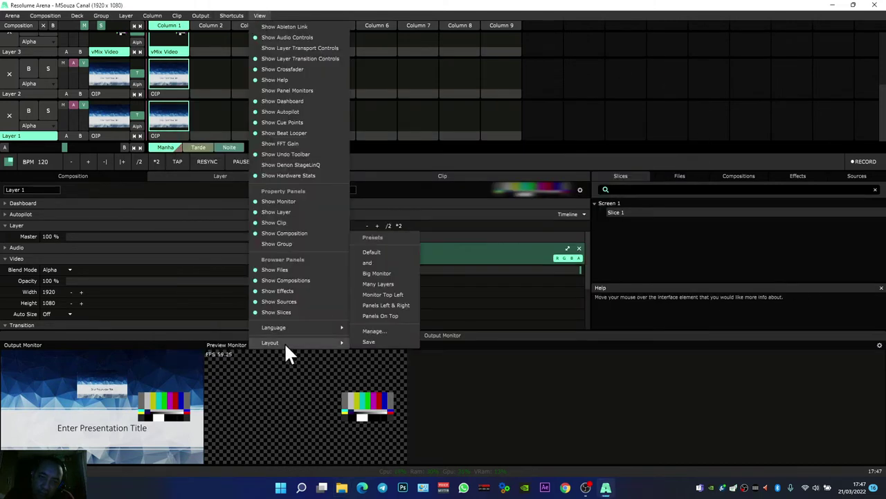
click(380, 252)
- Open the layout preset manager to review the saved presets, and close it
click(256, 16)
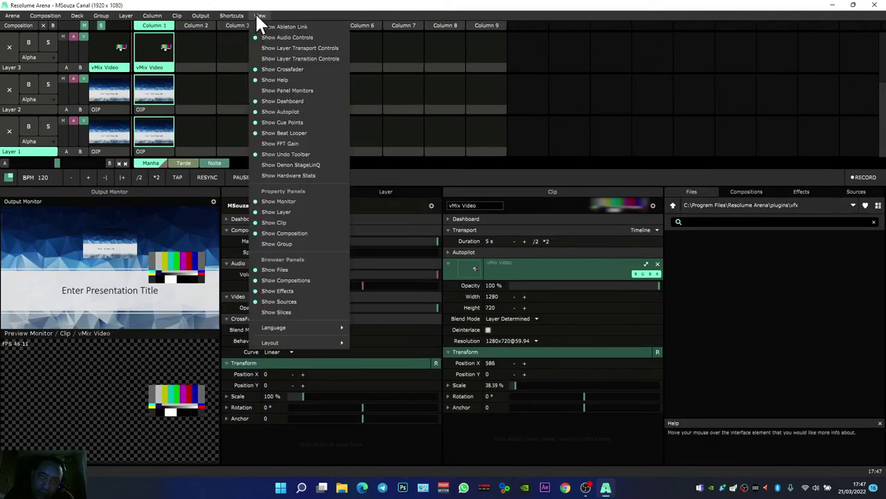
mouse_move(299, 344)
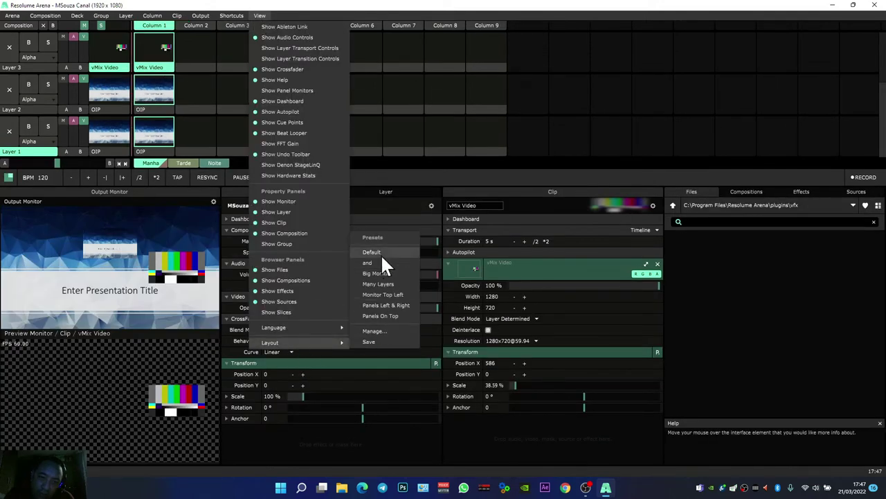
click(381, 330)
click(489, 157)
click(460, 329)
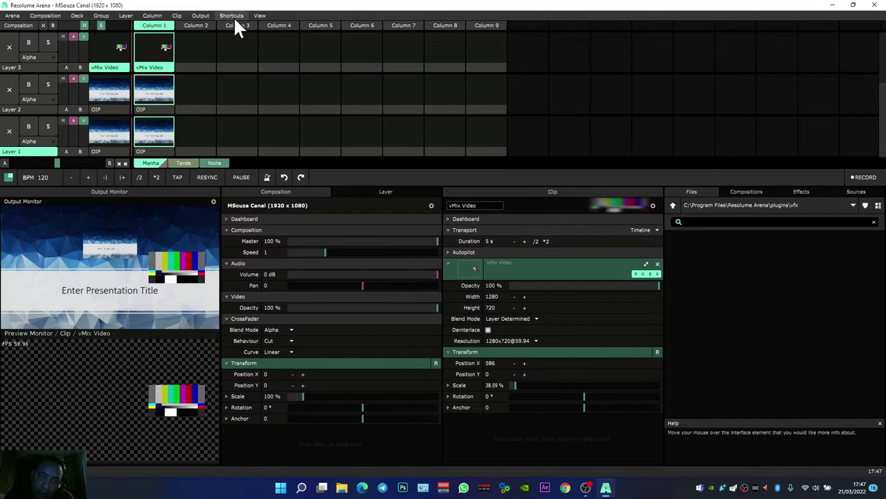
- Save the composition through Save As under its existing name, and quit the program
click(45, 10)
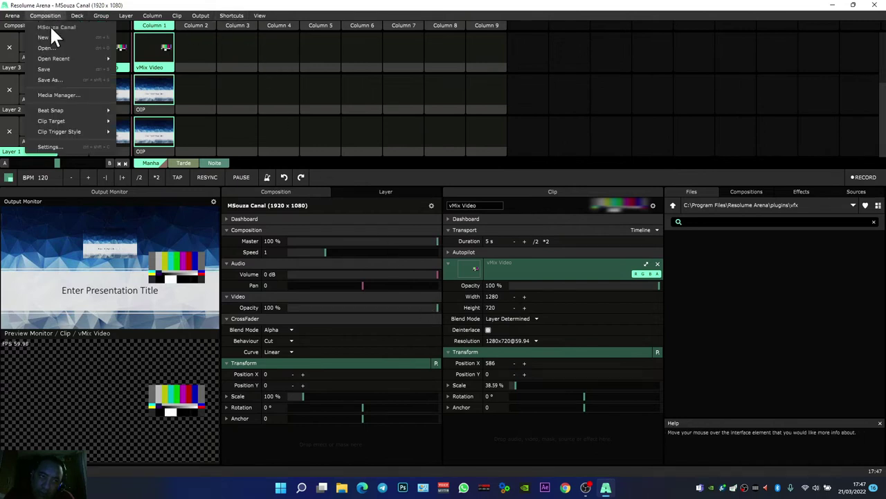
click(62, 80)
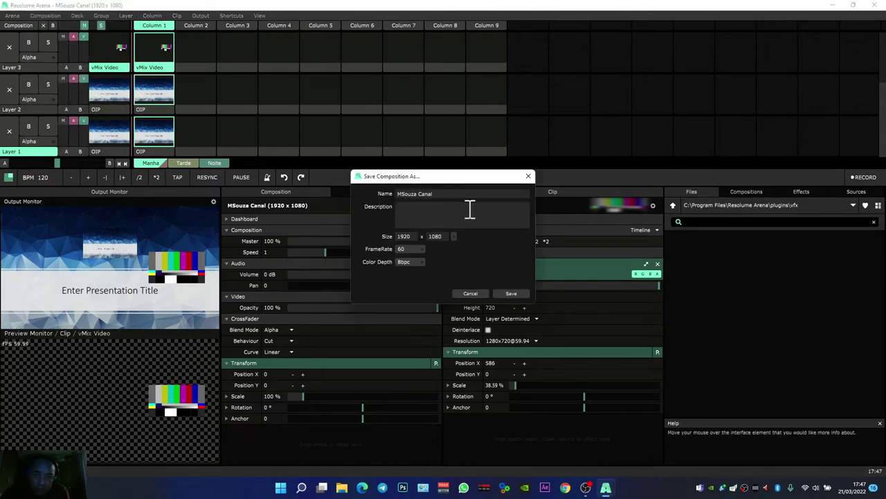
click(512, 293)
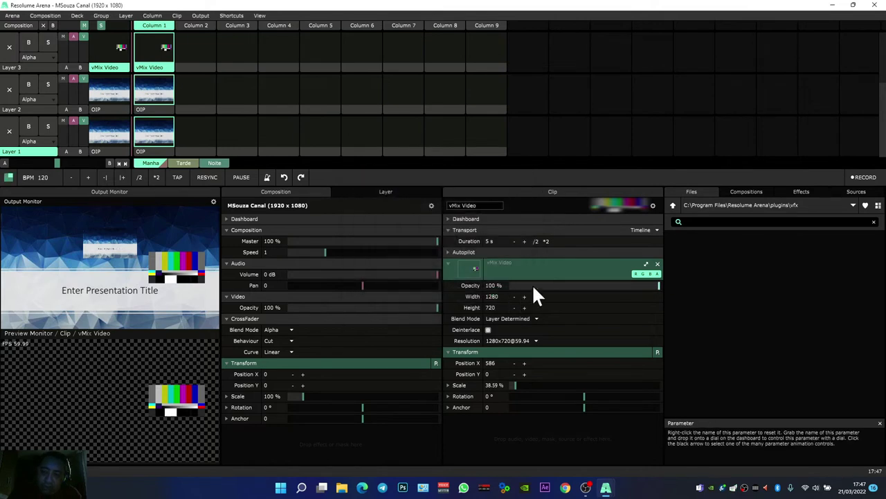
click(875, 6)
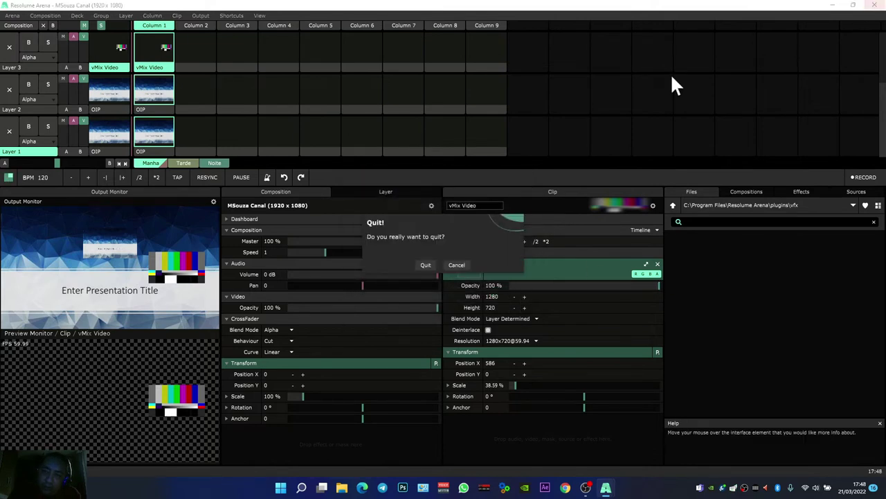
click(428, 265)
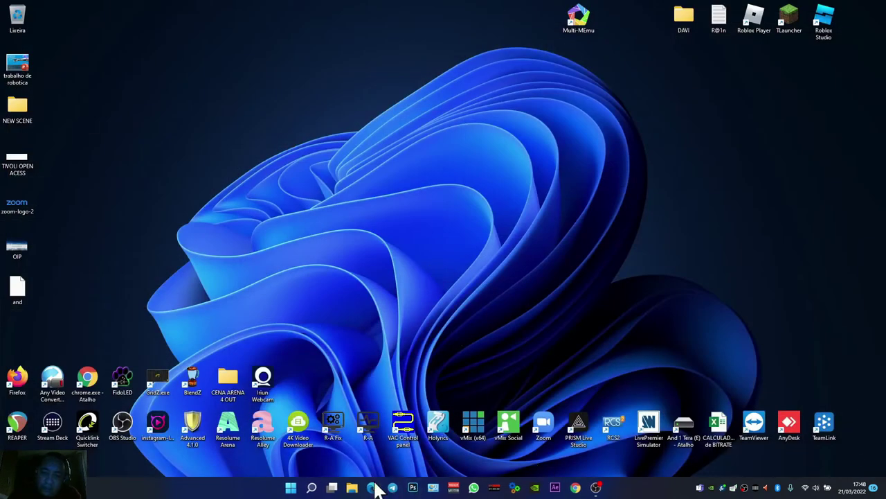
- Switch to File Explorer and copy the "and" layout preset file from the desktop
click(352, 488)
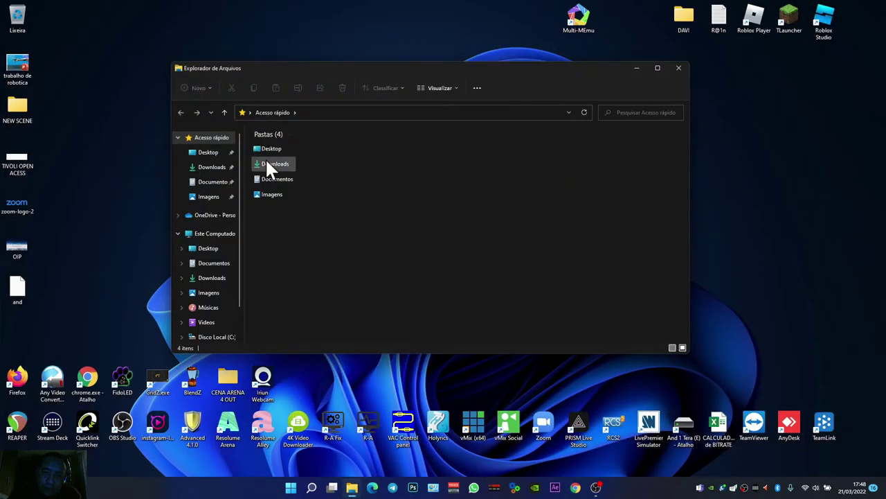
right_click(17, 280)
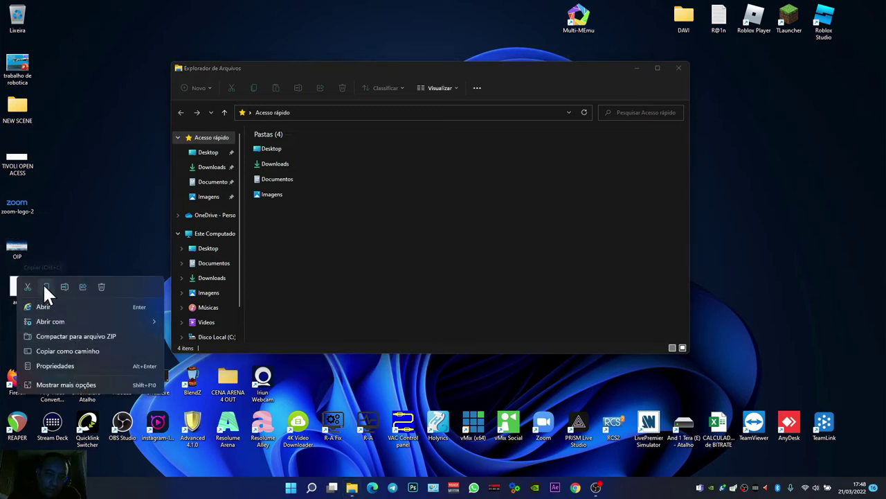
click(44, 287)
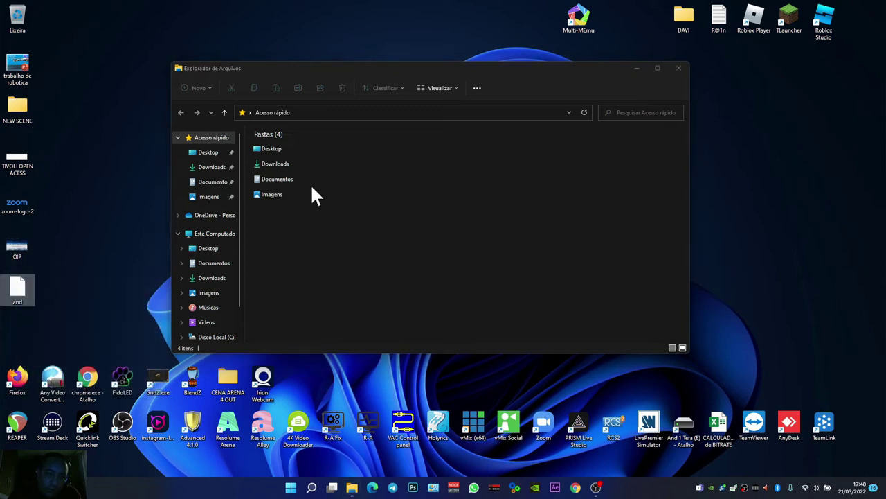
- Paste the copied preset file into Documentos > Resolume Arena > Presets > Interface, and close File Explorer
click(213, 182)
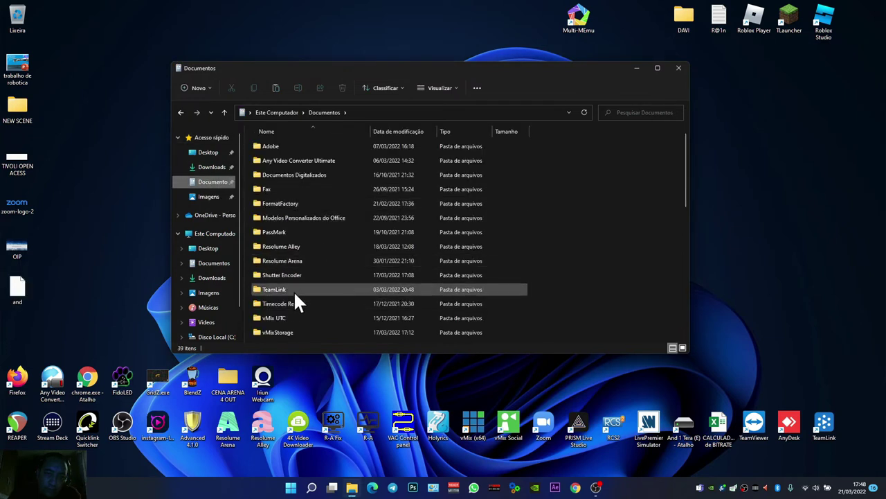
scroll(294, 281, down, 4)
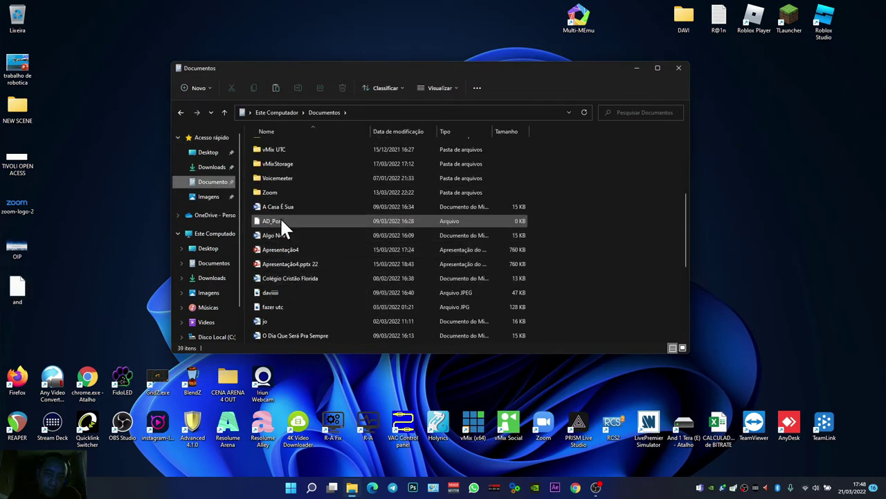
scroll(279, 216, up, 2)
scroll(279, 215, up, 1)
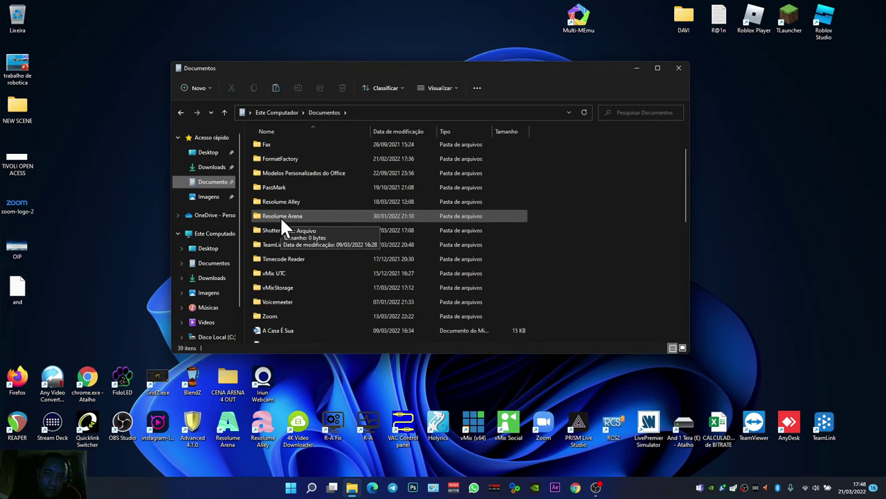
double_click(280, 216)
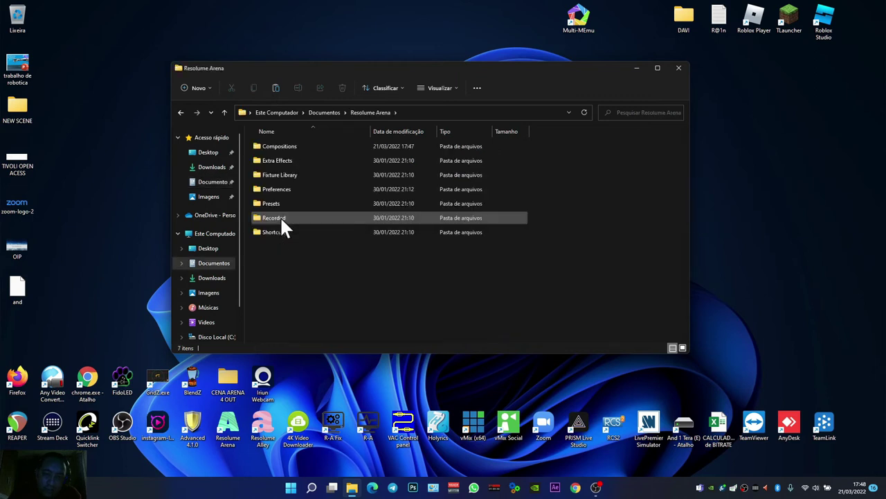
click(272, 203)
double_click(272, 204)
double_click(271, 204)
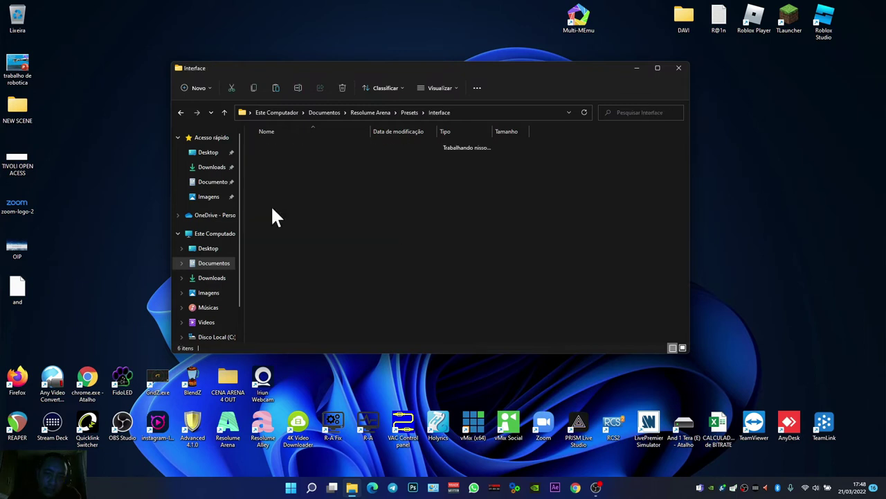
right_click(282, 258)
click(296, 266)
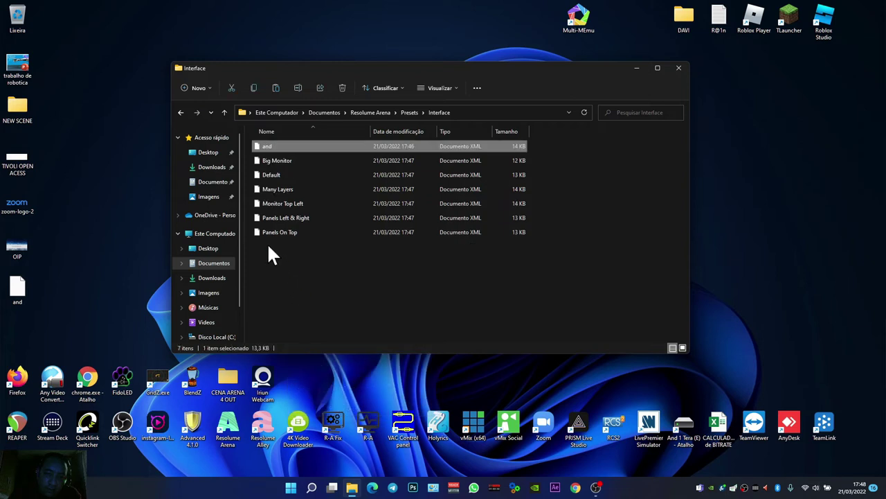
click(678, 68)
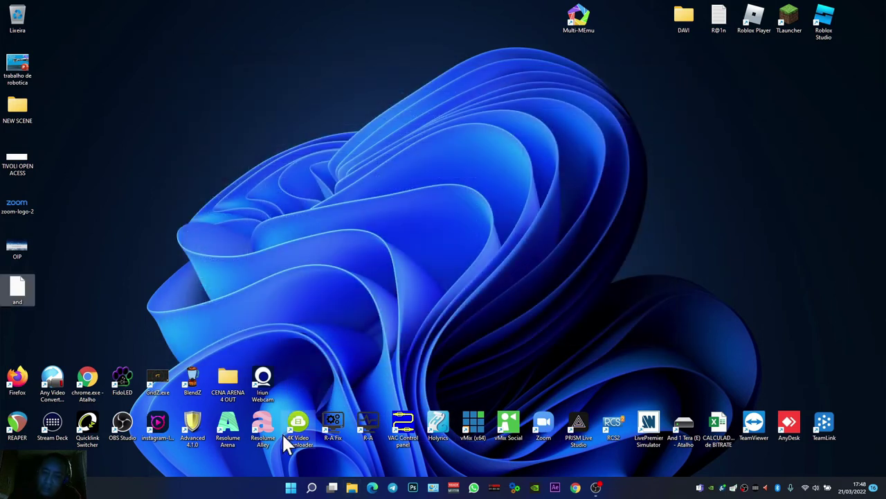
- Launch Resolume Arena again and apply the "and" layout preset
double_click(234, 428)
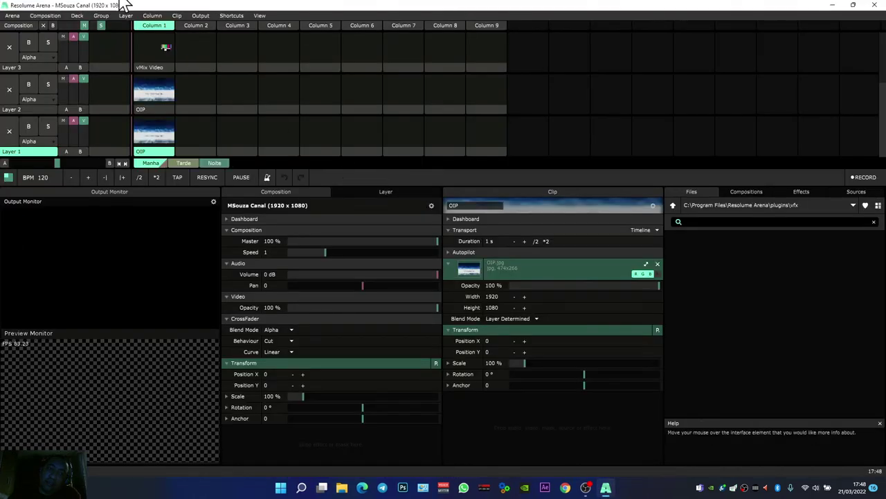
click(259, 16)
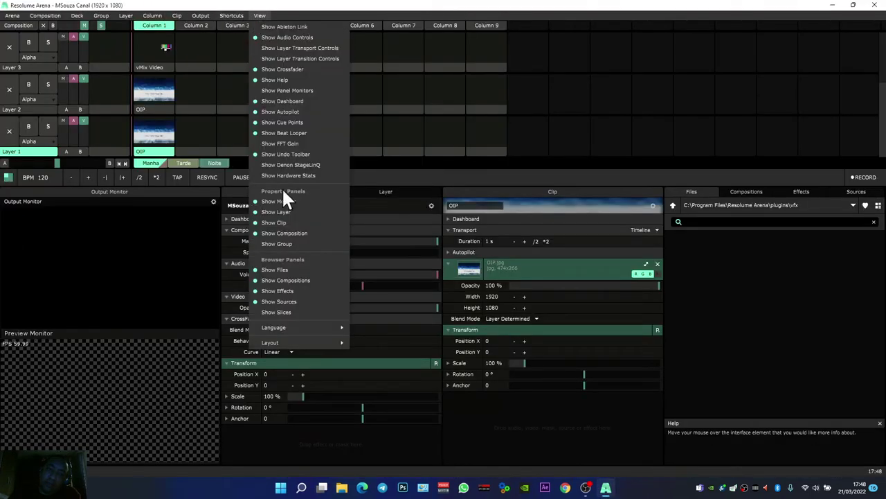
mouse_move(309, 339)
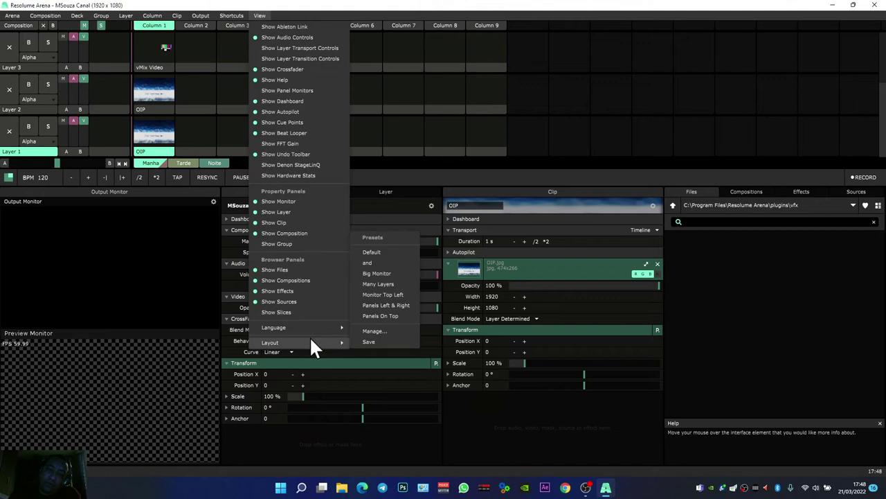
click(381, 264)
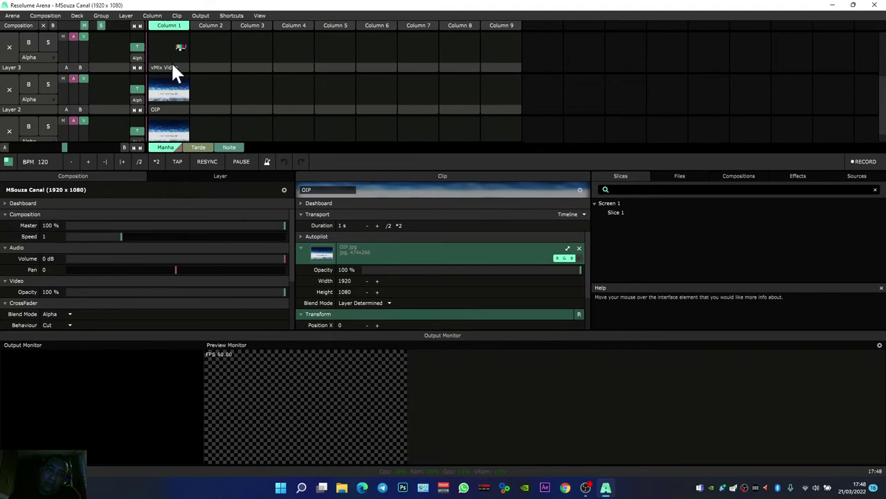
- Trigger all clips in Column 1 and select Layer 3's vMix Video clip for preview
click(169, 25)
click(182, 110)
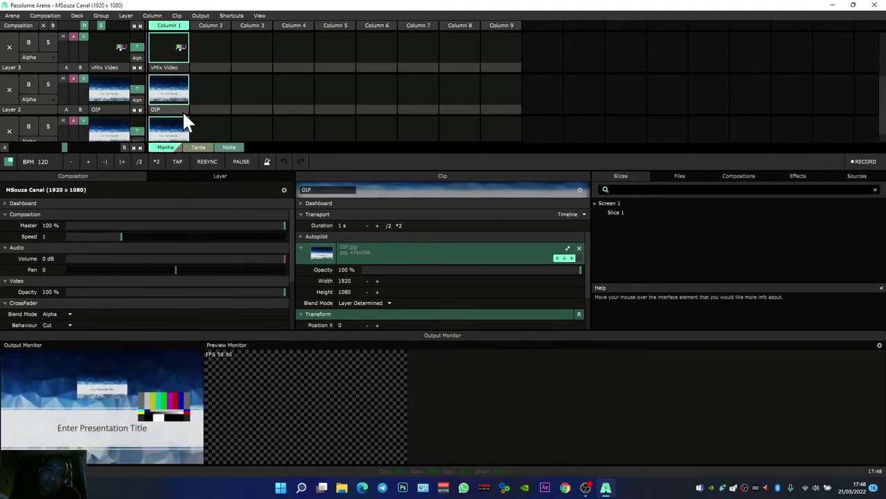
click(170, 66)
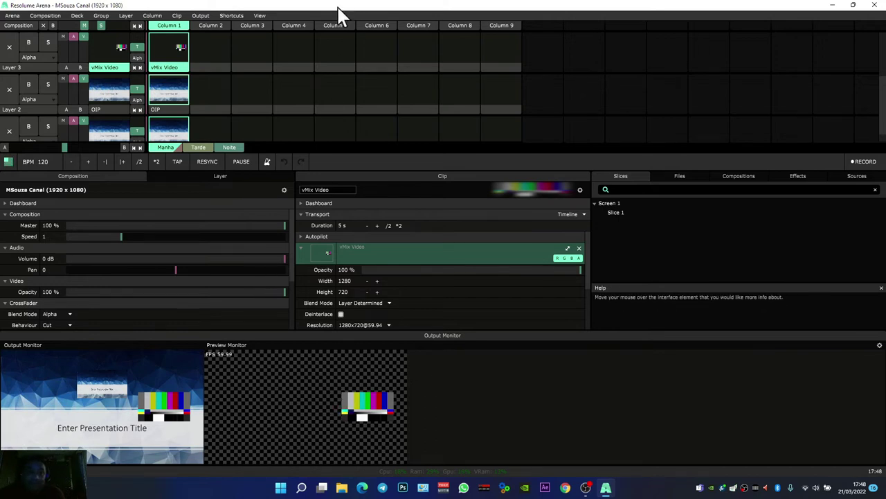
- Open the Advanced output window to view it, and close it
click(205, 16)
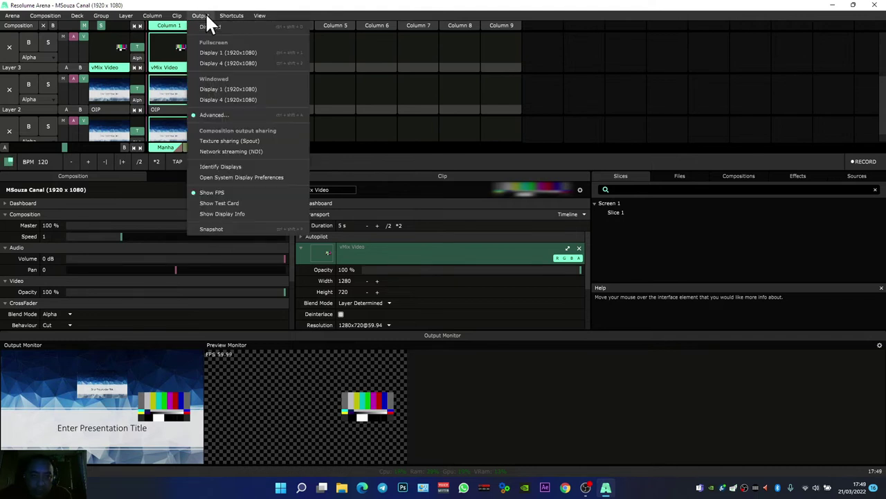
click(244, 114)
click(784, 51)
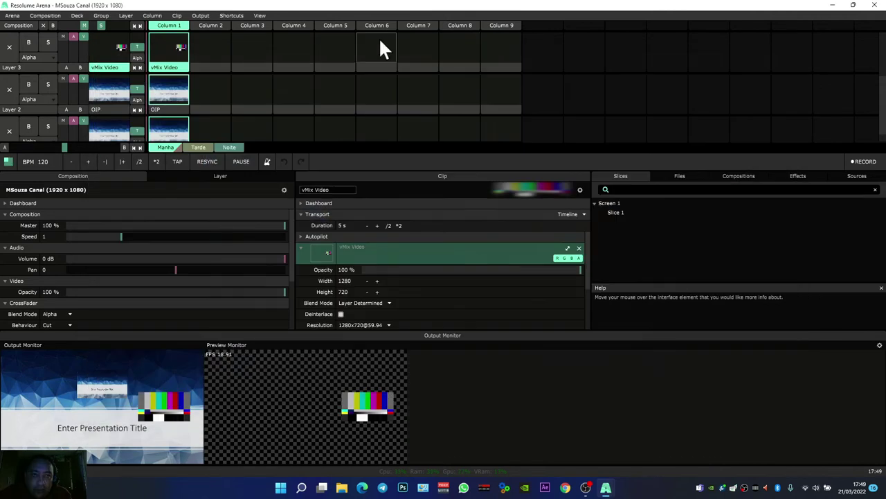
- Identify the connected displays, and view the system display preferences before closing them
click(205, 15)
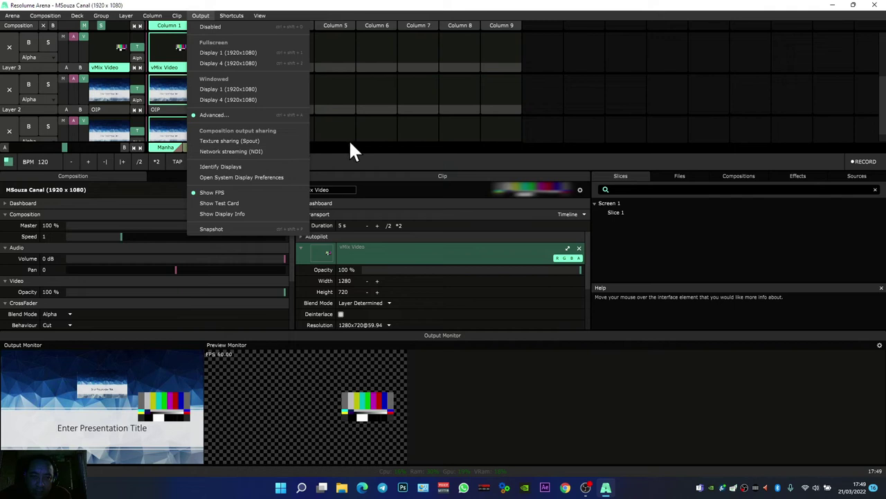
click(237, 166)
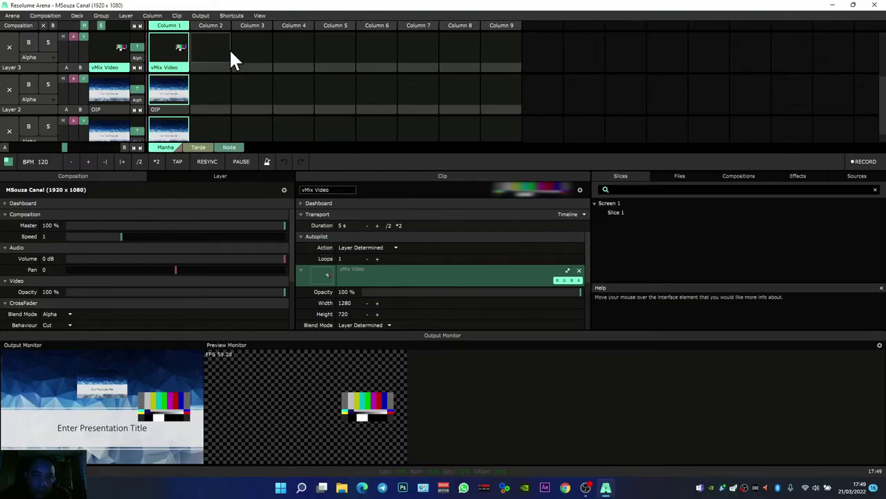
click(223, 14)
mouse_move(205, 14)
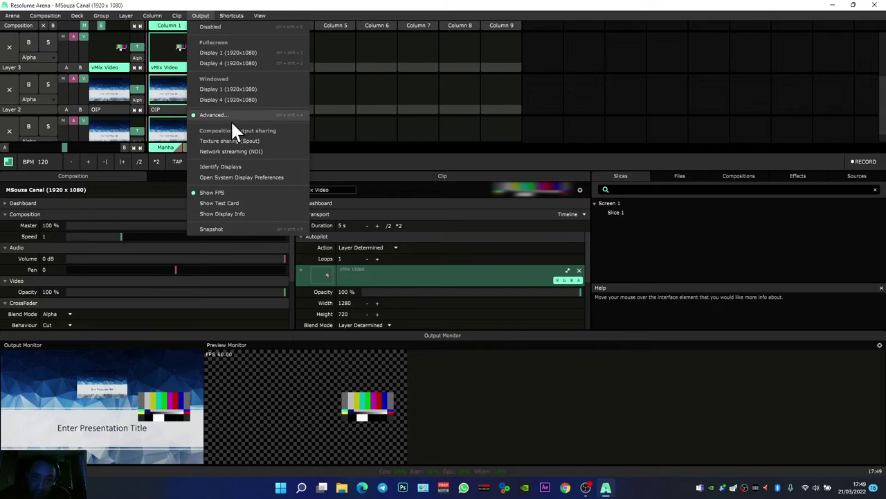
click(234, 178)
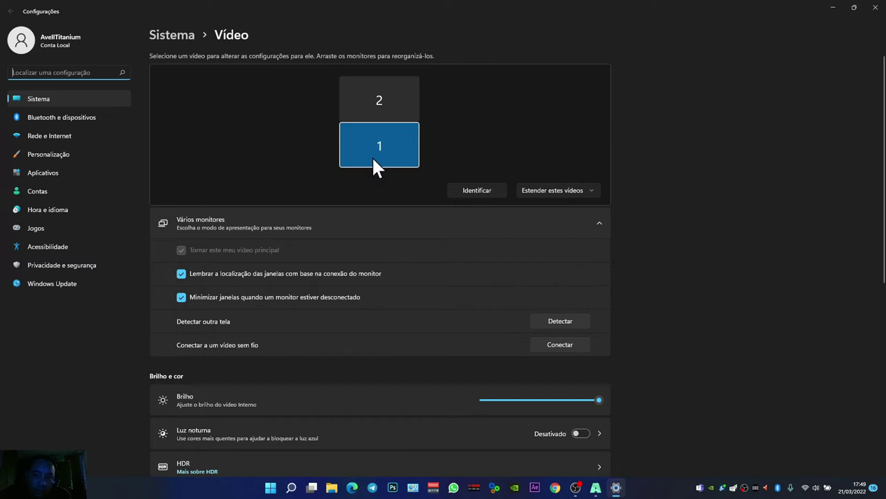
click(882, 10)
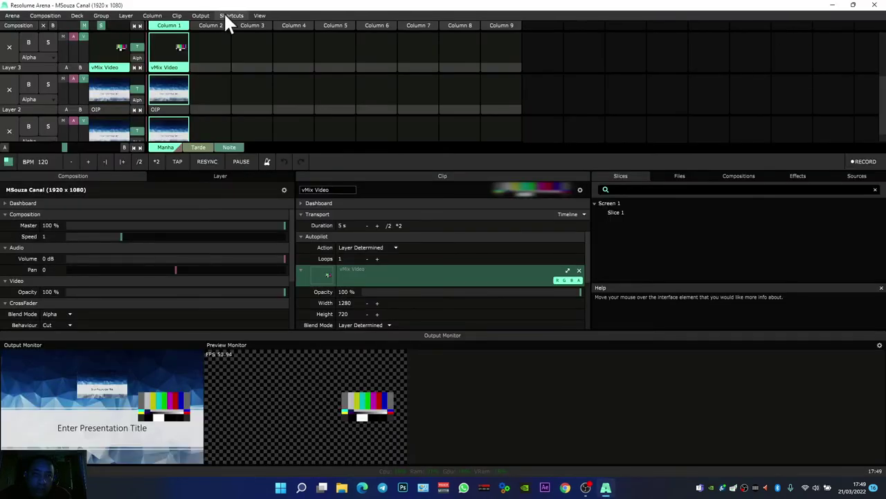
- Hide the FPS readout on the preview monitor, and show it again
click(206, 20)
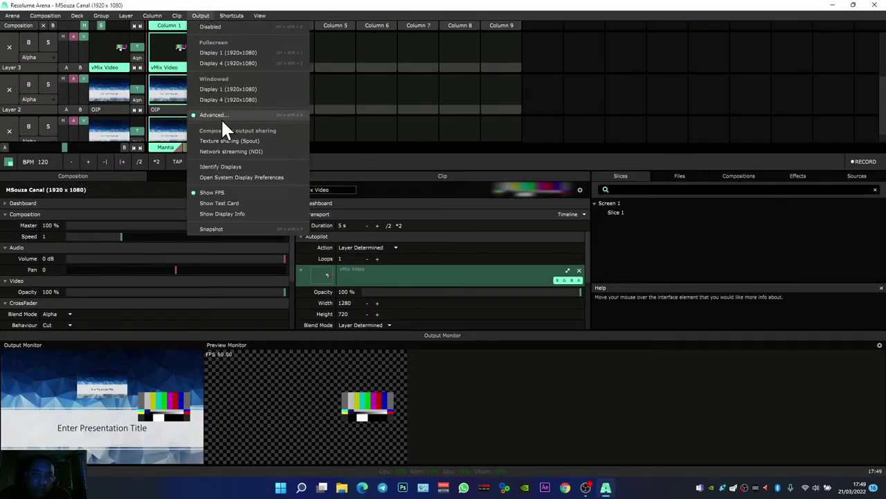
click(211, 191)
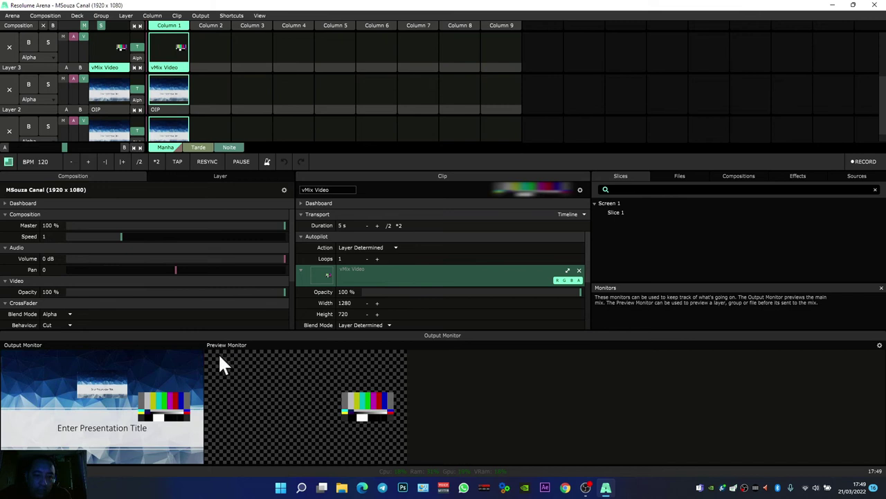
click(207, 18)
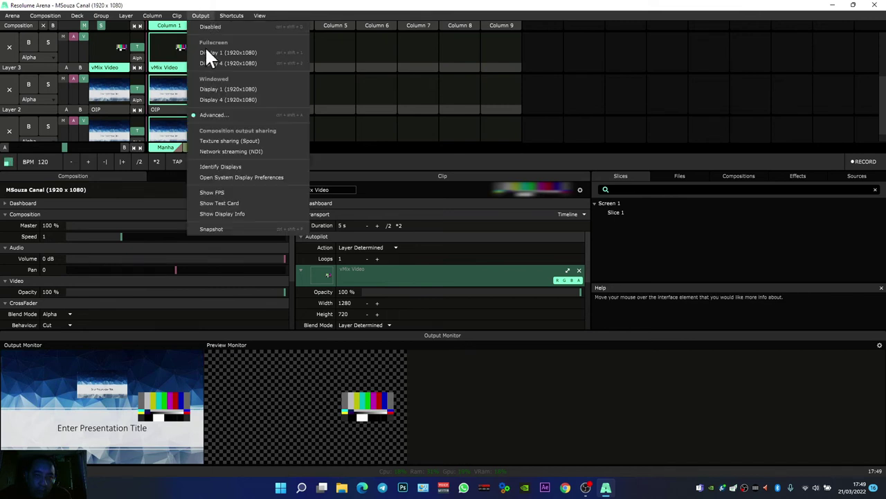
click(230, 191)
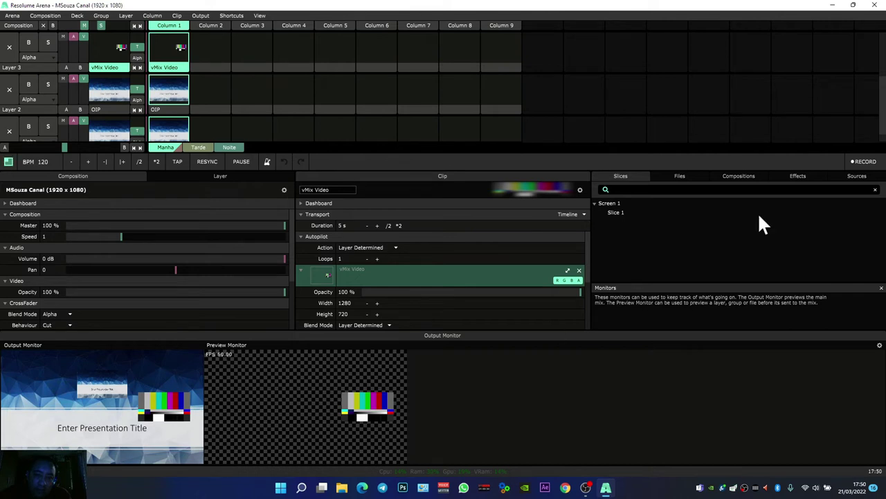
- Switch to Resolume Alley and open the video "4K Video (Ultra HD) Unbelievable Beauty" from the 4K Video Downloader folder
click(832, 5)
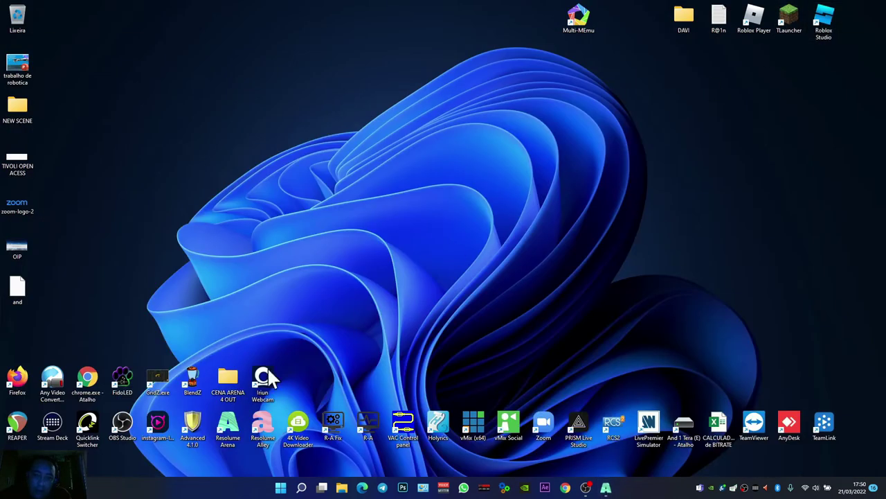
double_click(257, 433)
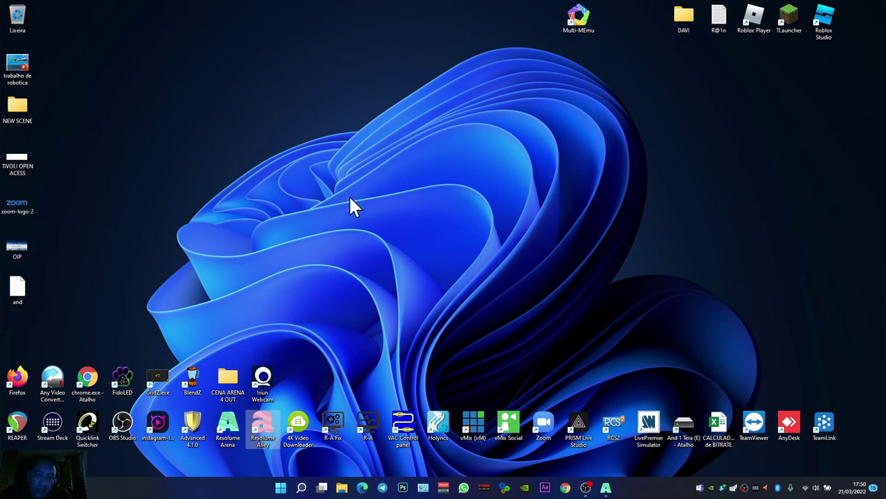
click(452, 301)
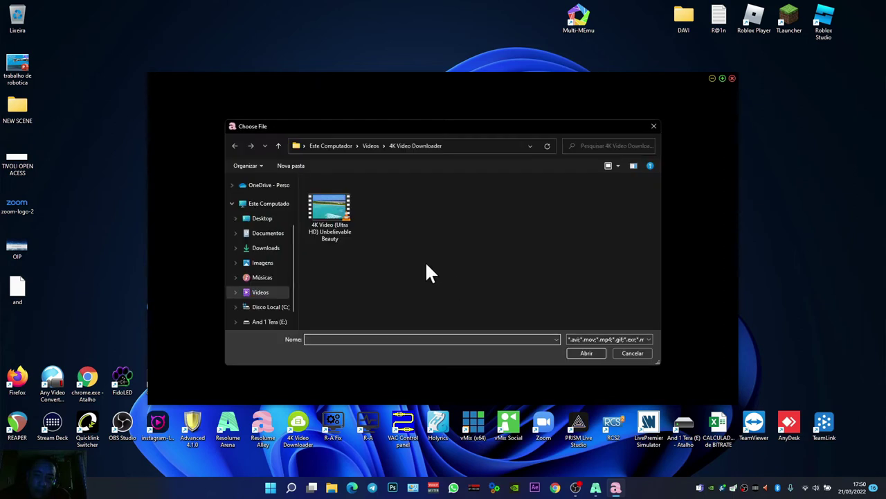
click(333, 220)
click(581, 354)
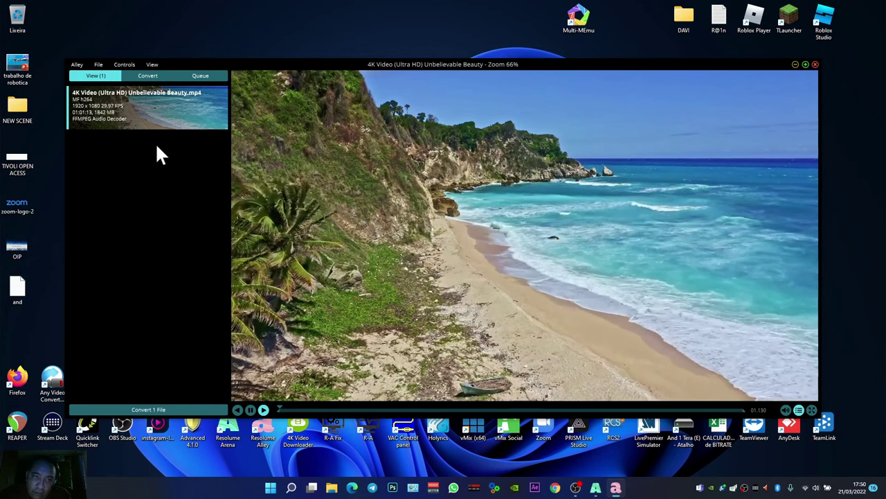
- Pause the video and view the conversion queue before closing Resolume Alley
click(251, 409)
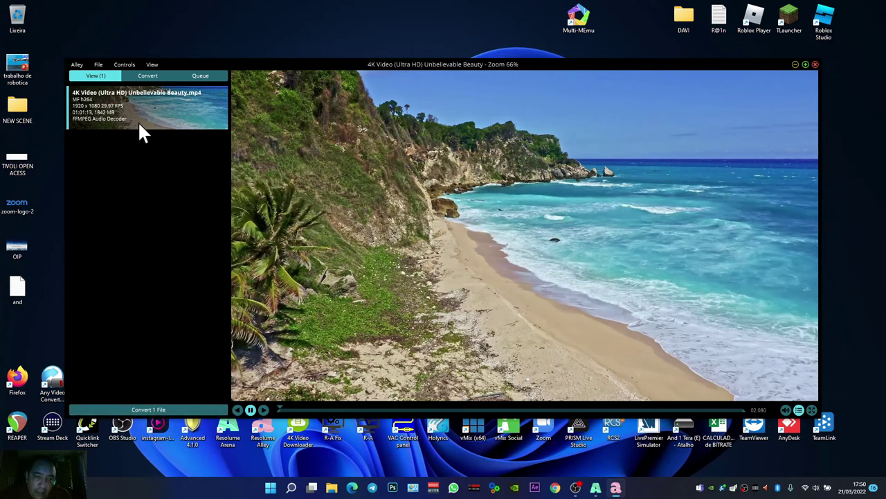
click(201, 75)
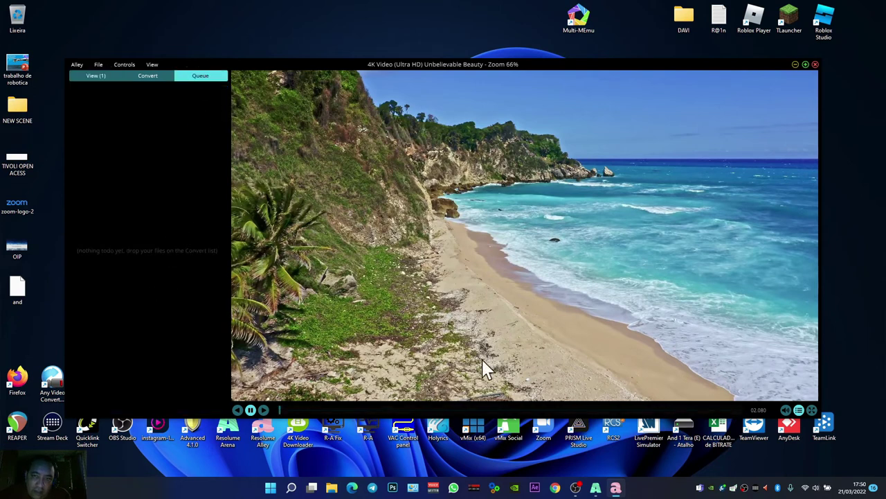
click(815, 64)
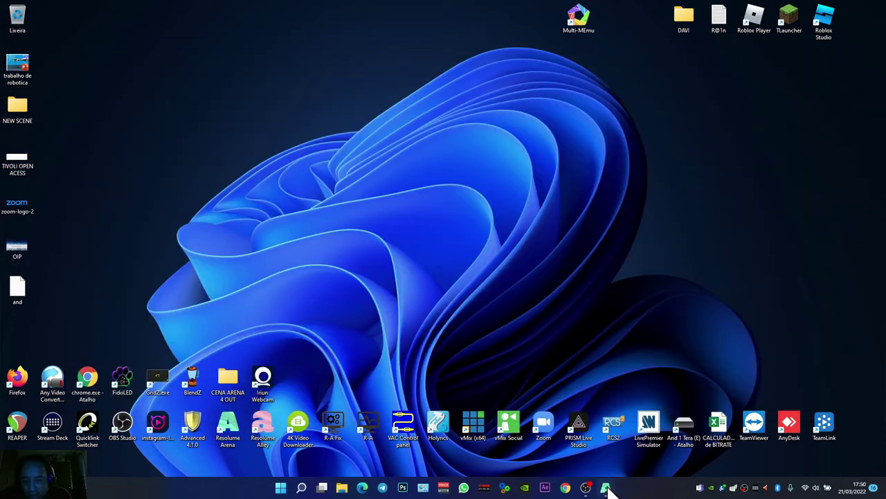
- Switch back to Resolume Arena and show the test card on the output
click(608, 488)
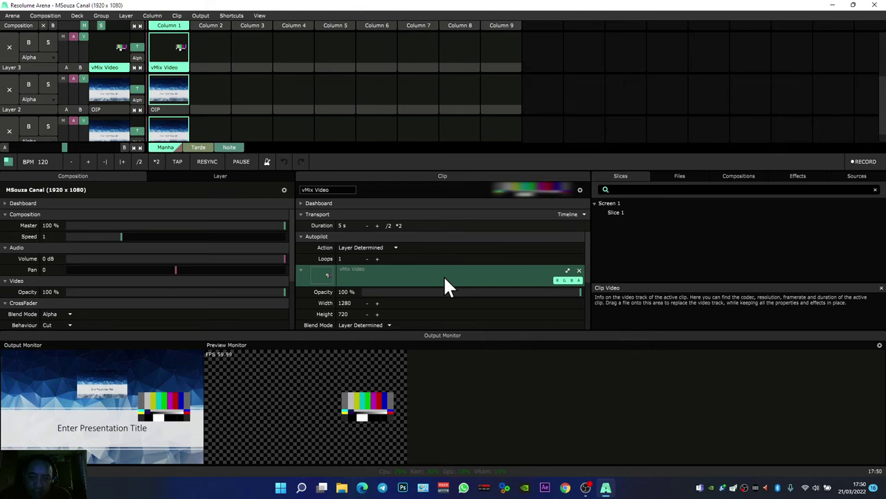
click(200, 16)
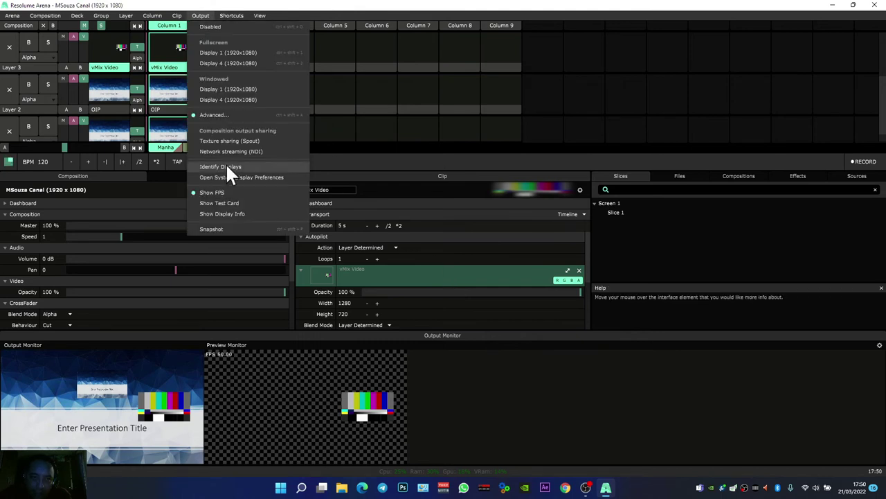
click(239, 203)
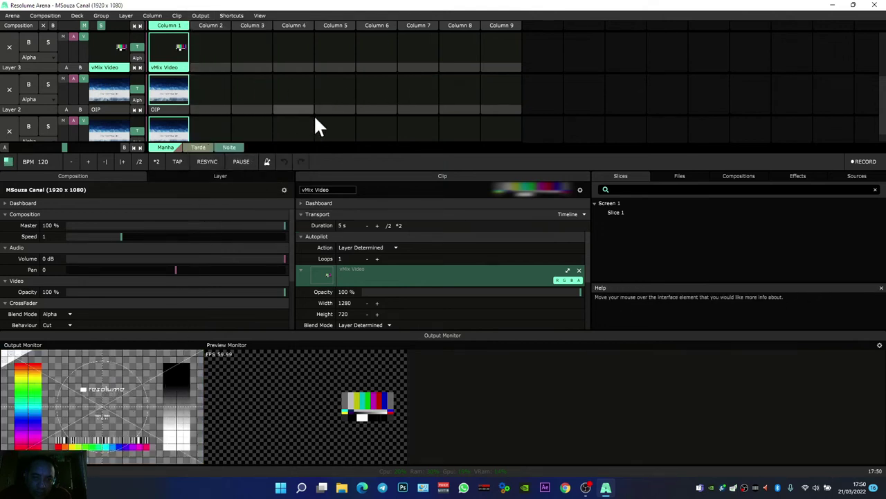
- Set Screen 1's device to NDI in the Advanced Output settings, and save the change
click(231, 15)
mouse_move(202, 15)
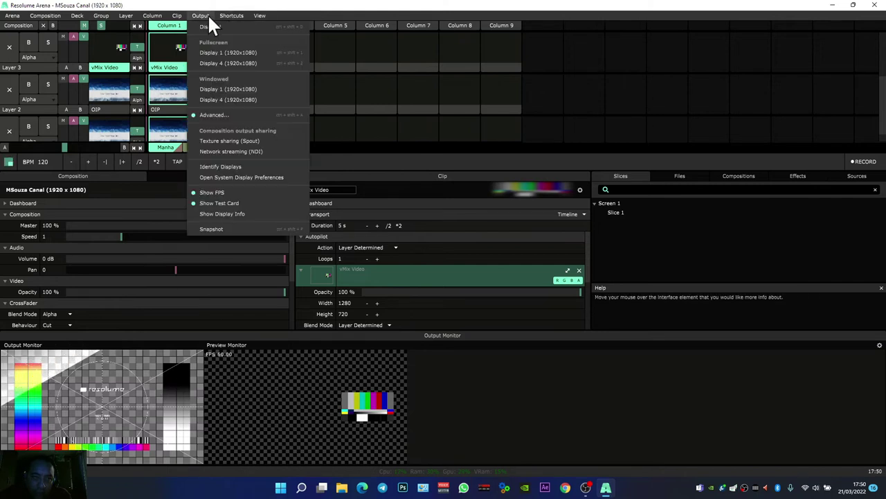
click(238, 116)
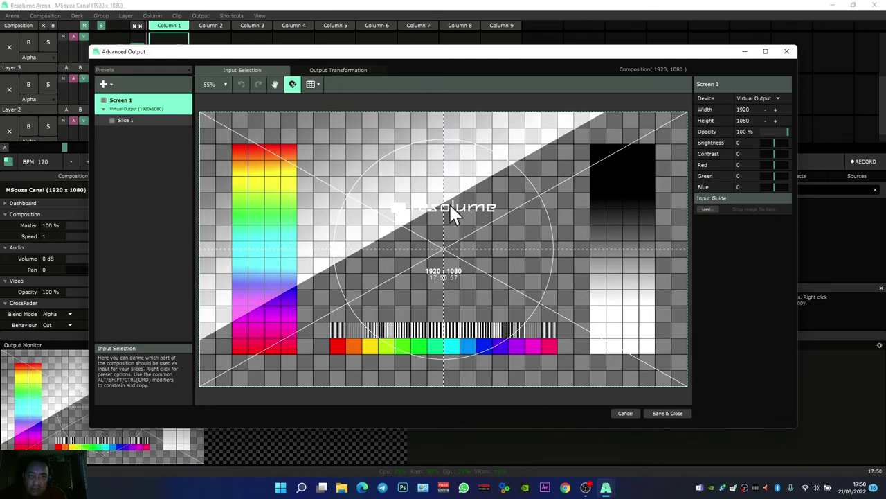
click(148, 69)
click(136, 128)
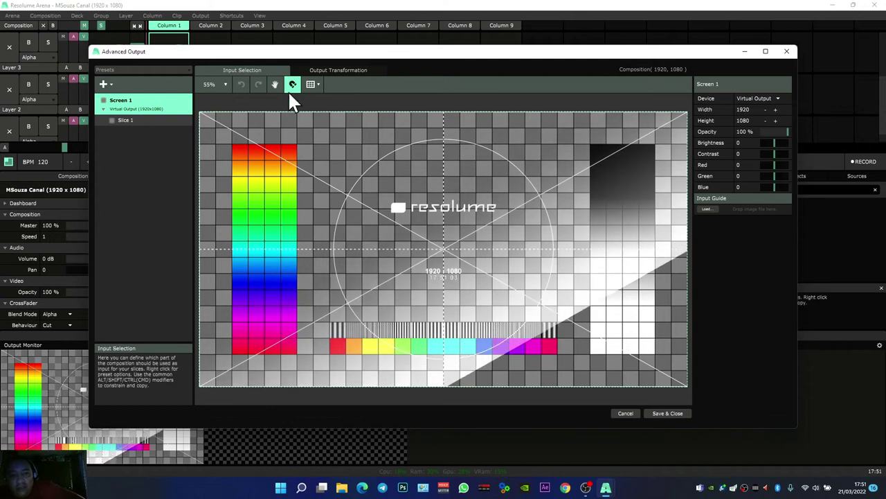
click(309, 67)
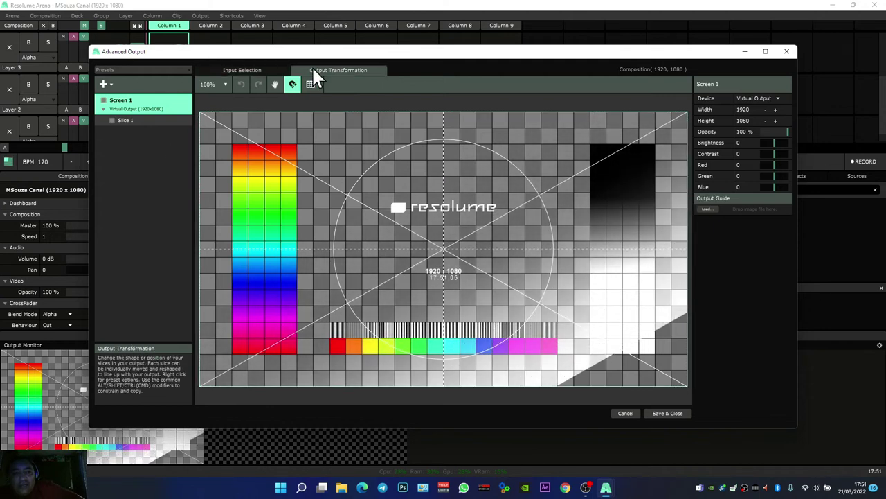
click(762, 97)
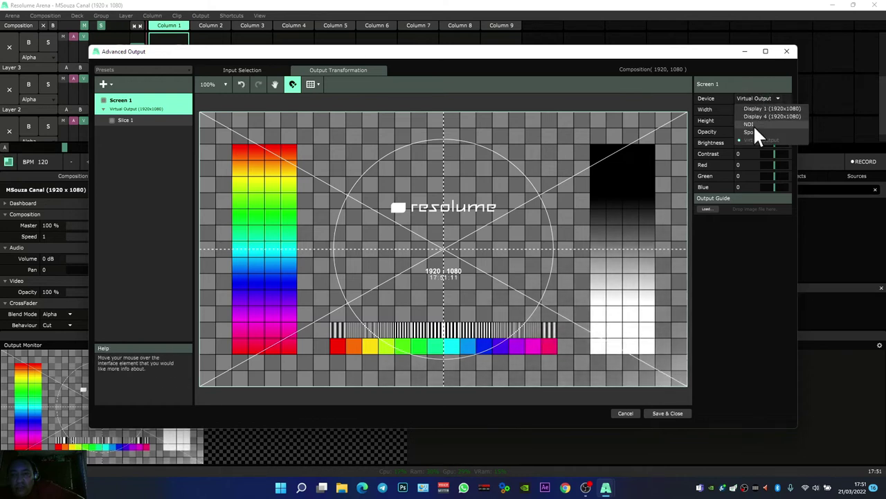
click(755, 125)
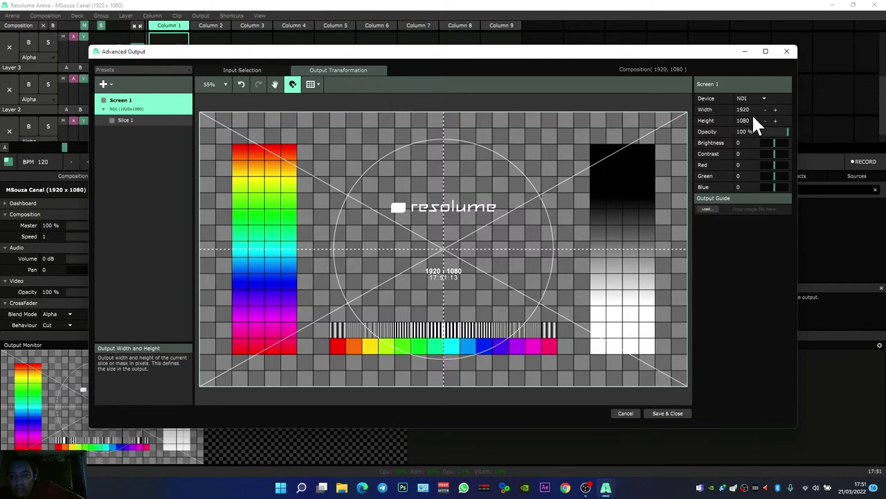
click(661, 413)
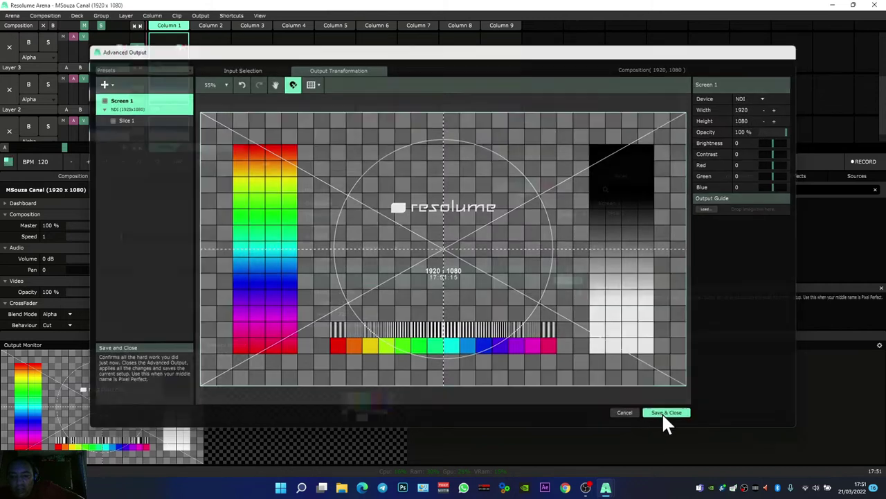
- Switch to NDI Studio Monitor, view the Arena - Screen 1 source from 2022ZOOM2022, and close the monitor
click(280, 488)
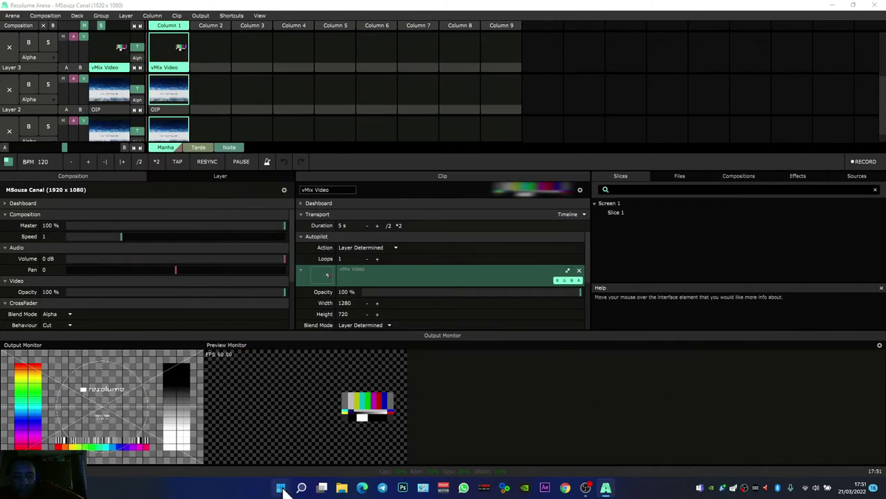
text(stu)
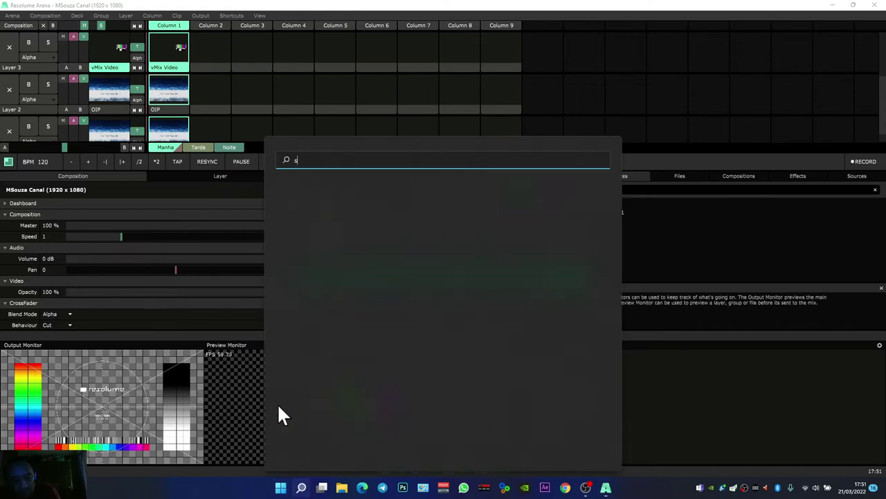
click(348, 236)
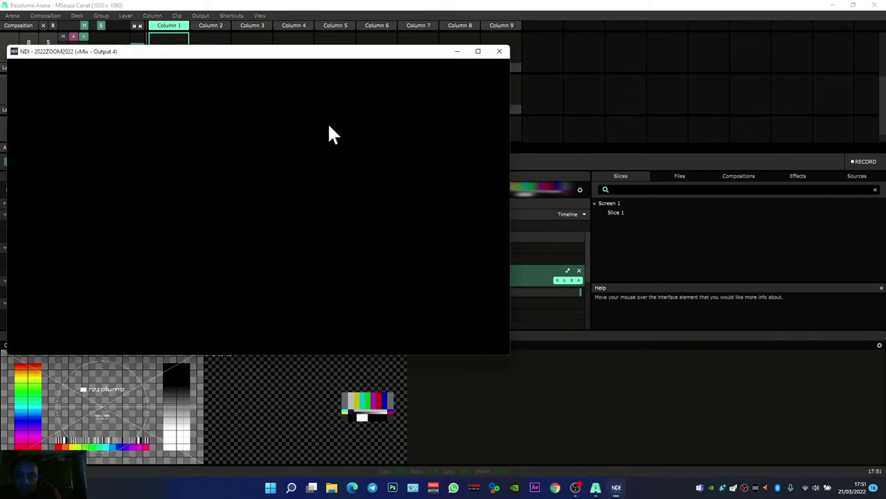
right_click(272, 126)
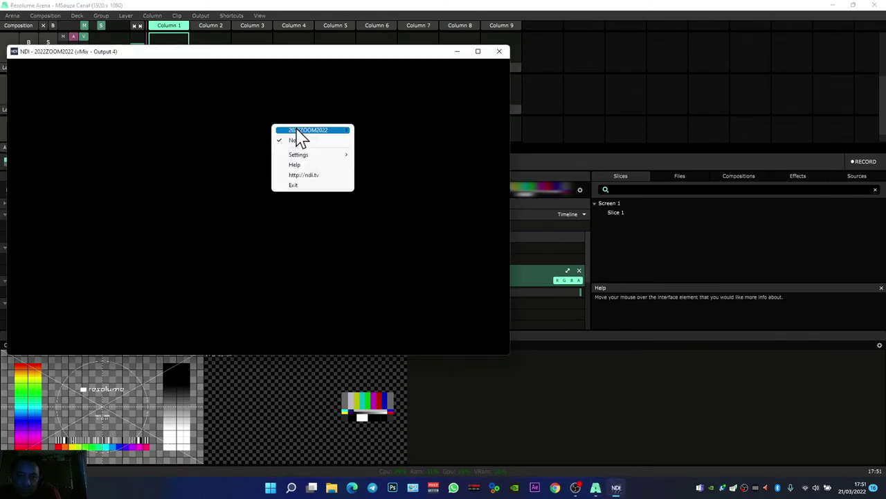
mouse_move(316, 133)
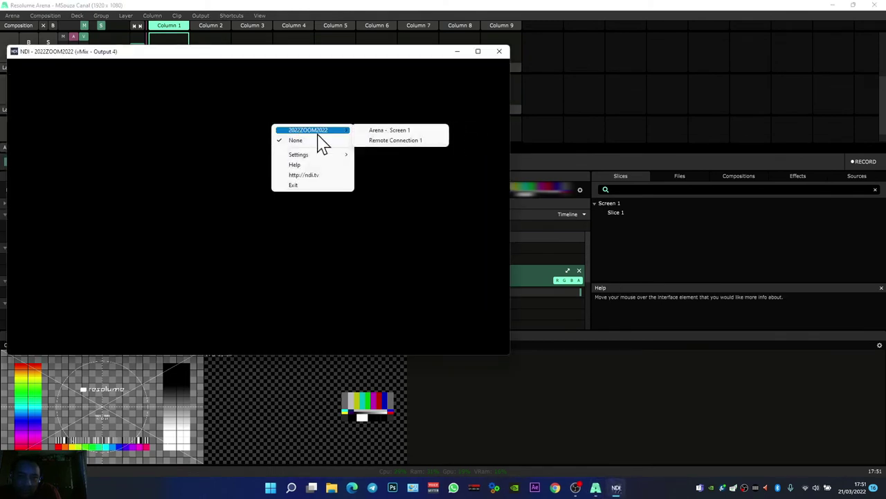
click(417, 132)
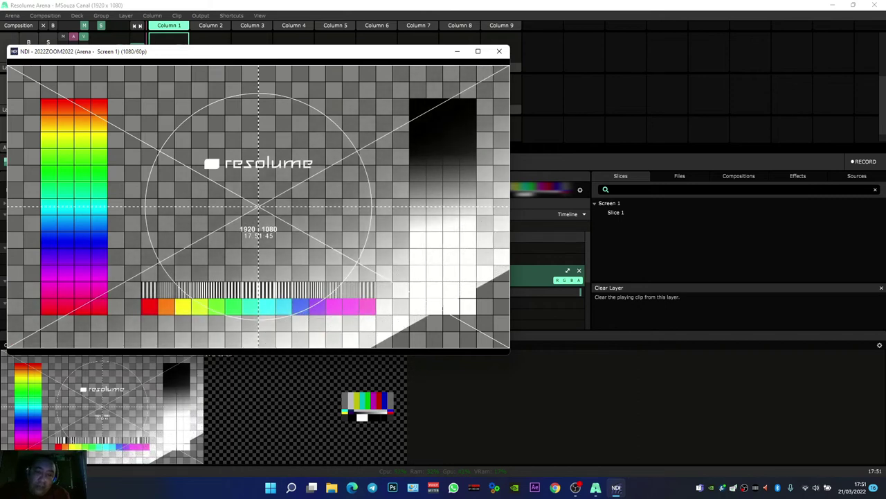
mouse_move(212, 251)
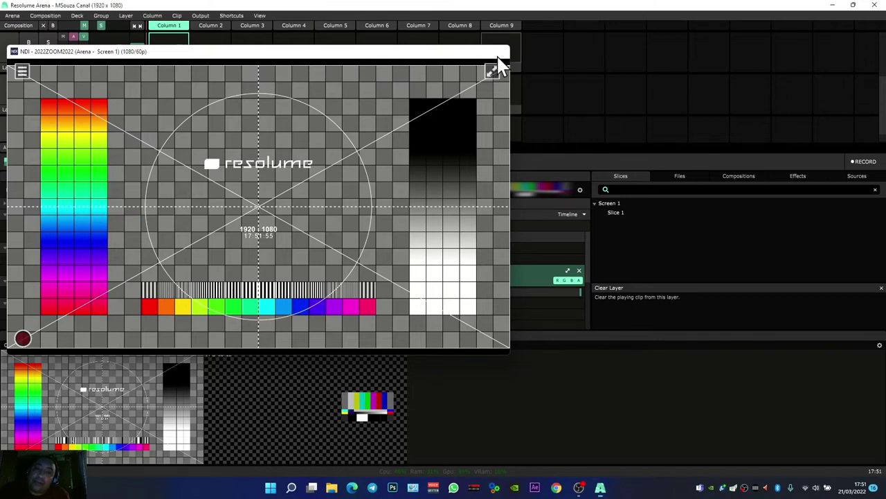
click(499, 53)
- Set Screen 1's device to Display 4 (1920x1080) in the Advanced Output settings, and save the change
click(235, 16)
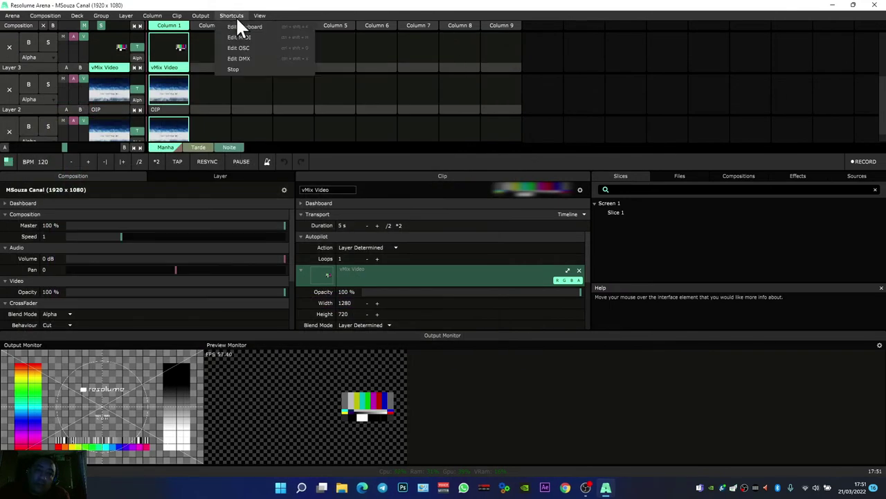
mouse_move(202, 15)
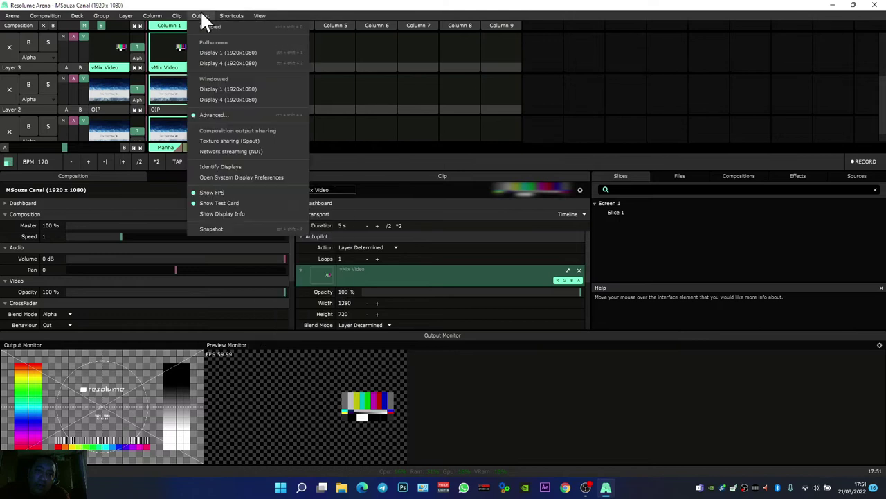
click(229, 115)
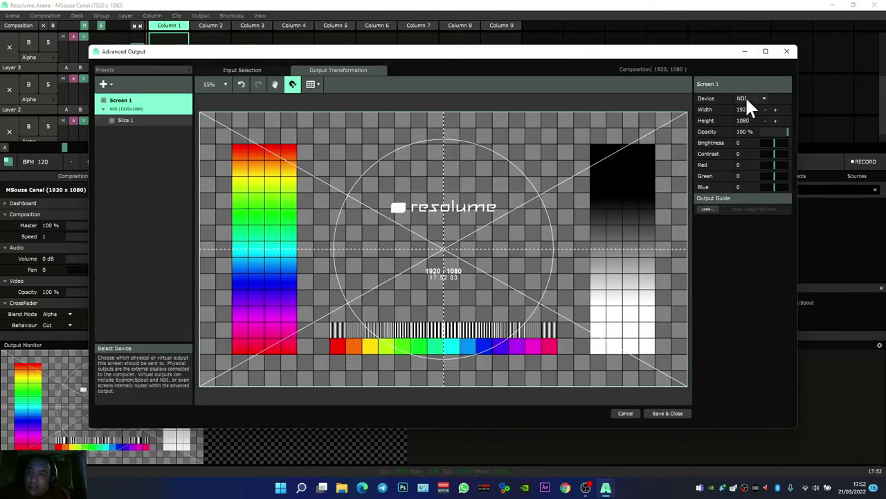
click(746, 98)
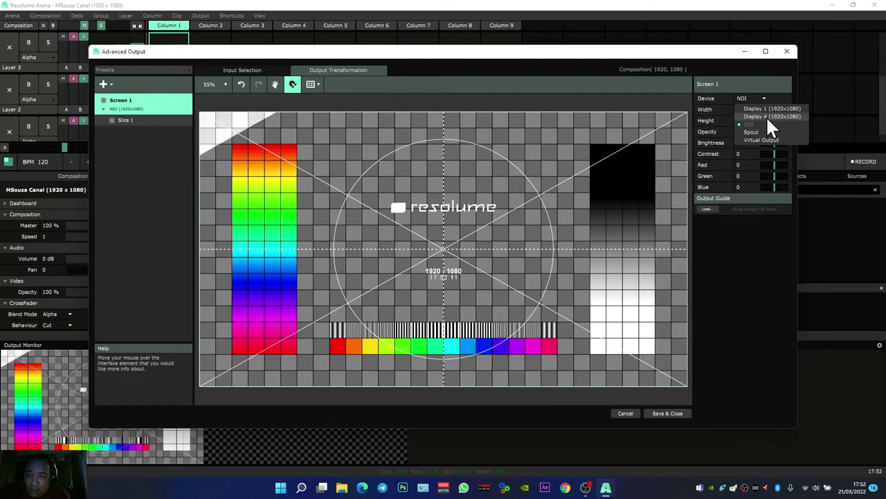
click(766, 115)
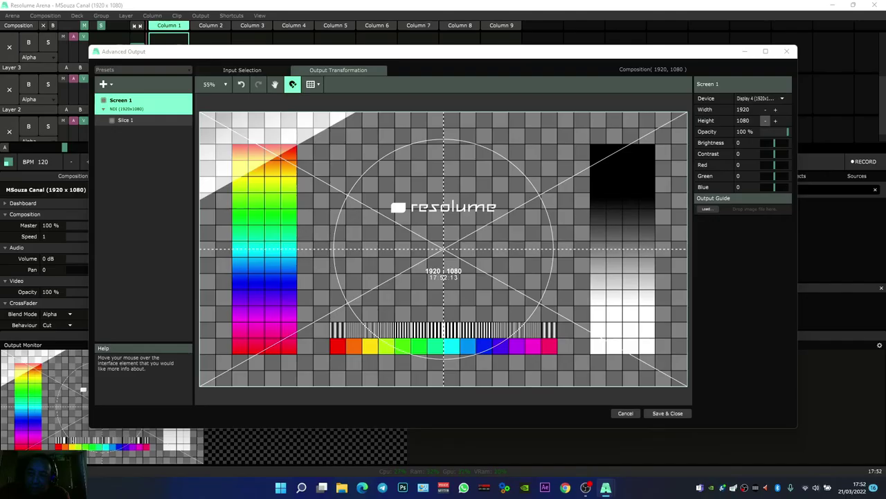
click(669, 413)
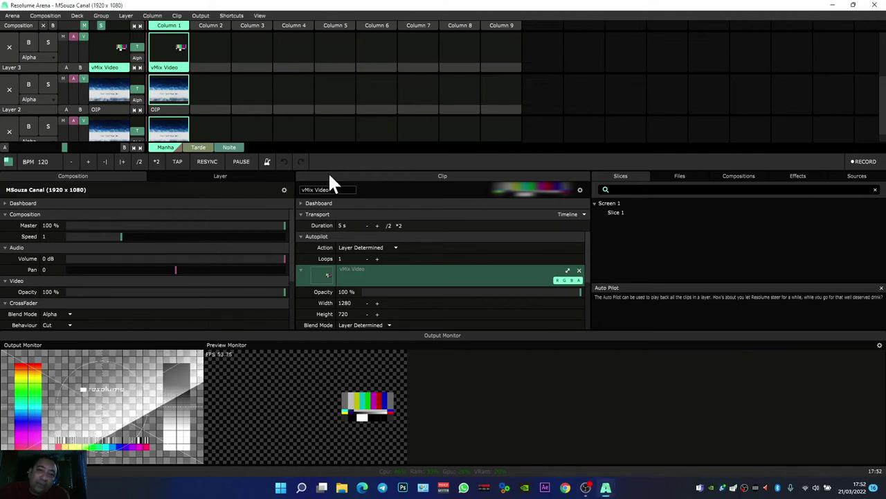
- View the available shortcut editing options
click(232, 16)
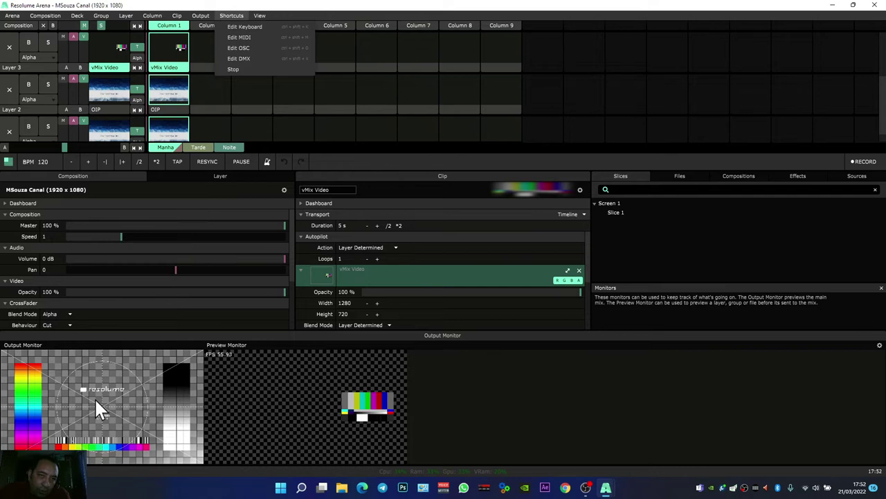
- Turn off the output test card and turn on the display info for the outputs
click(210, 13)
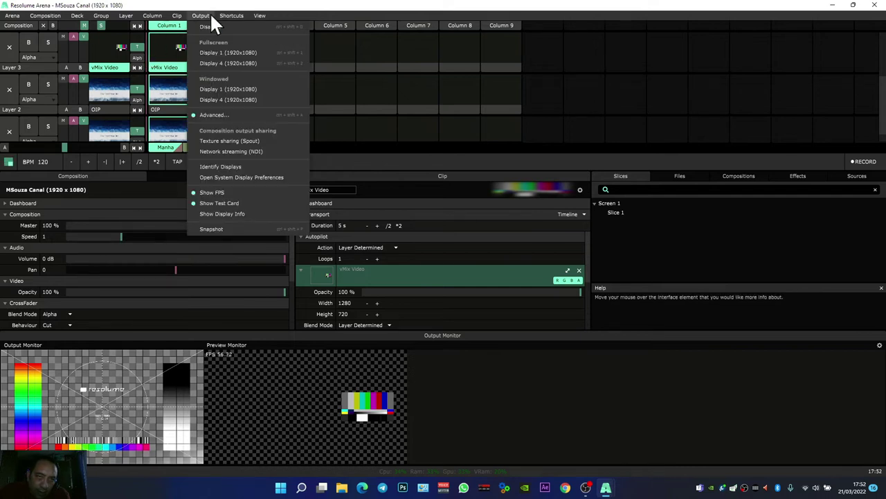
click(239, 203)
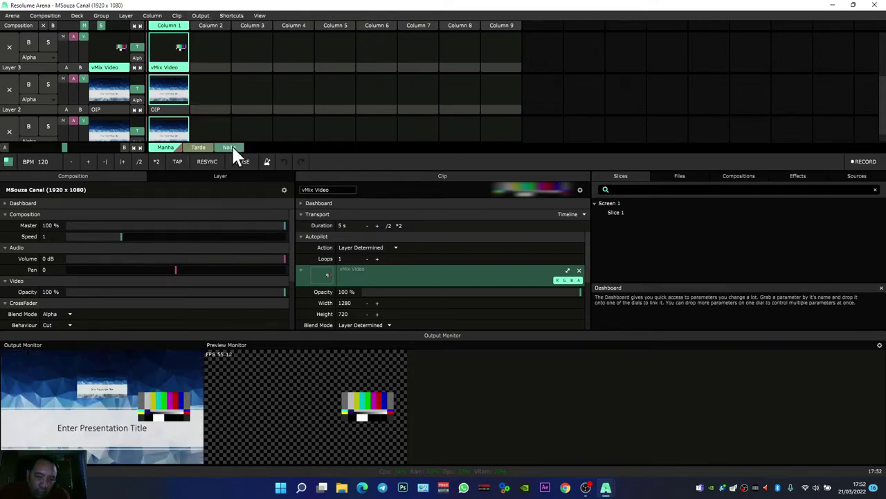
click(203, 16)
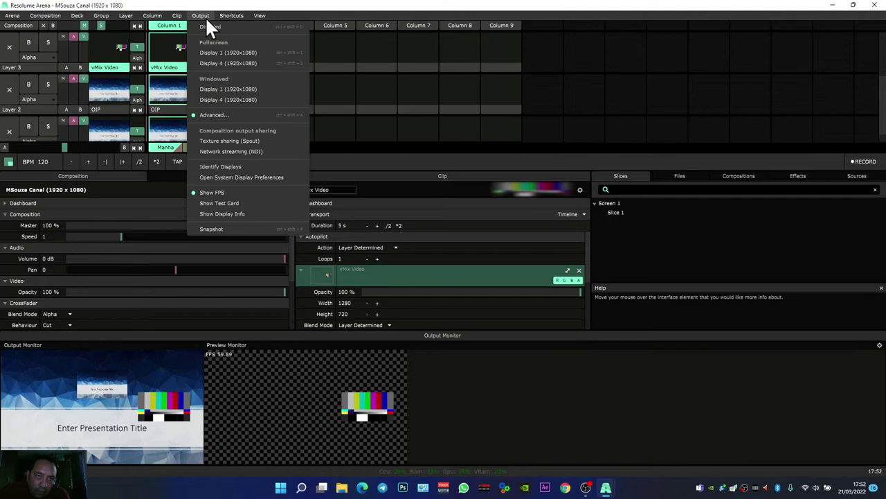
click(241, 213)
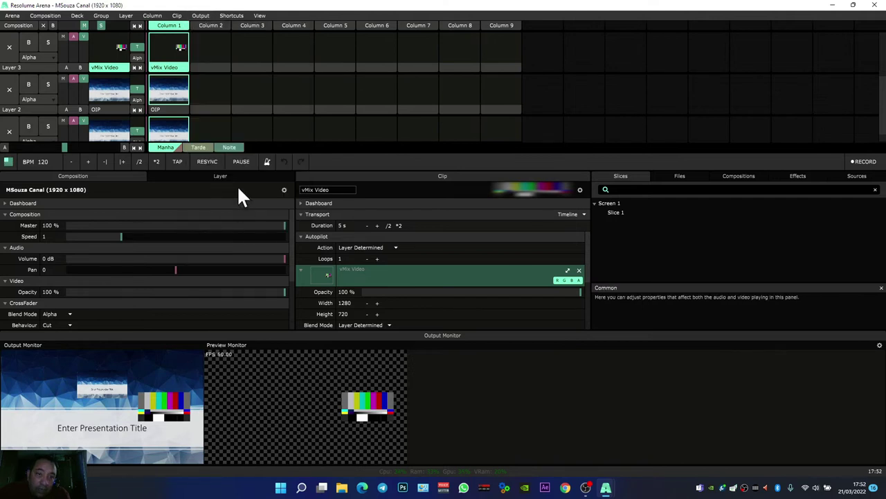
click(208, 15)
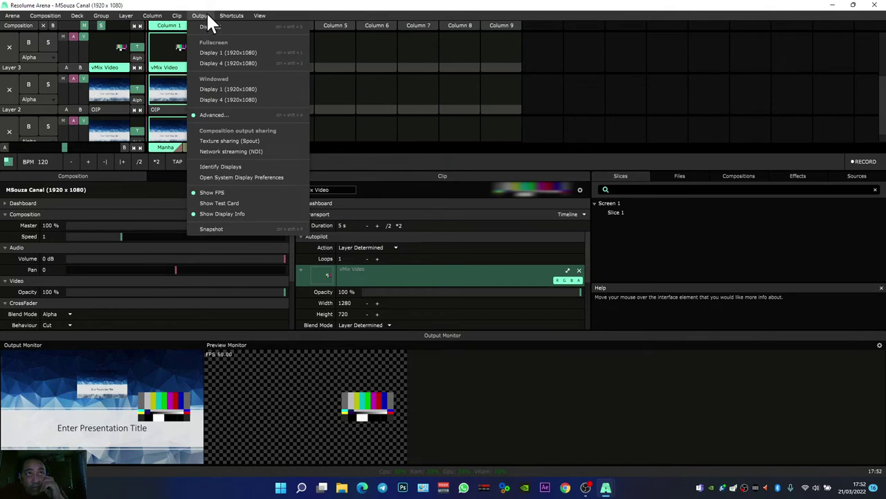
mouse_move(231, 15)
click(782, 7)
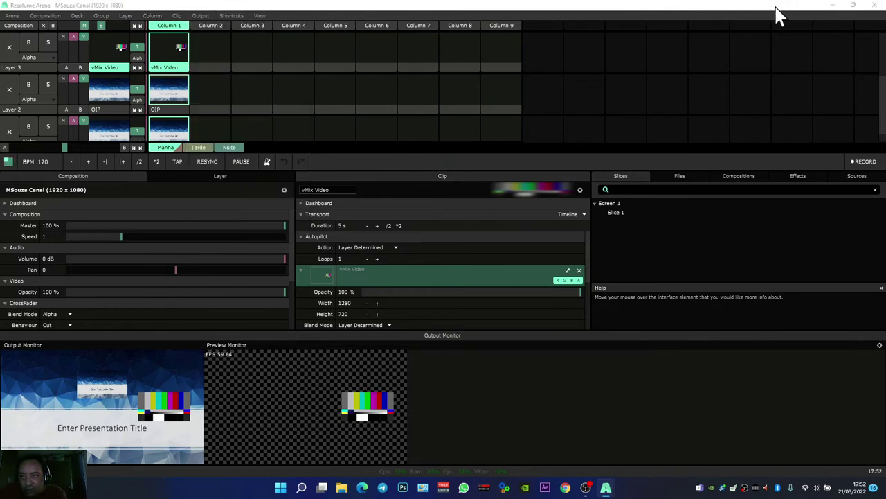
- Switch to Ferramenta de Captura and start a new rectangular screen capture
click(280, 488)
text(ferramenta de Captura)
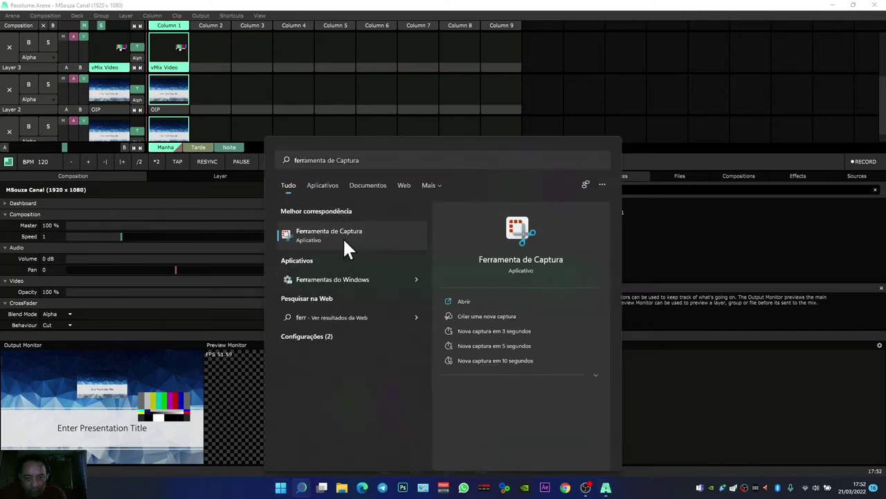
click(343, 237)
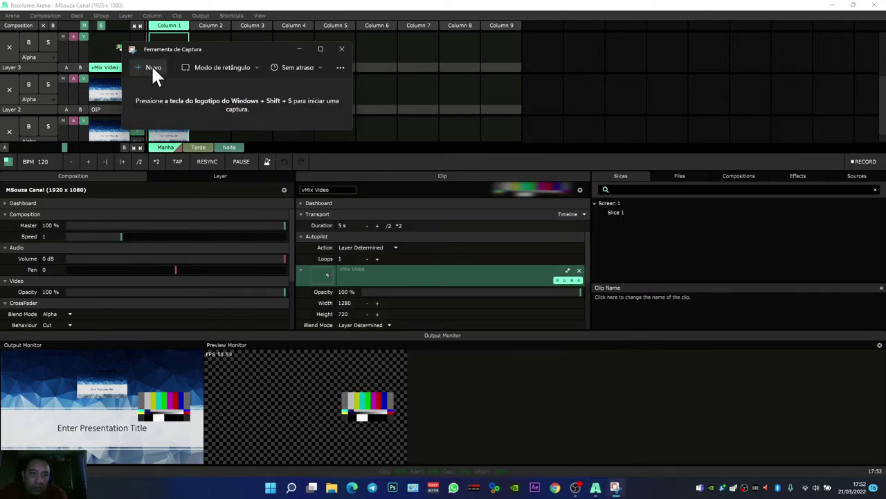
click(151, 67)
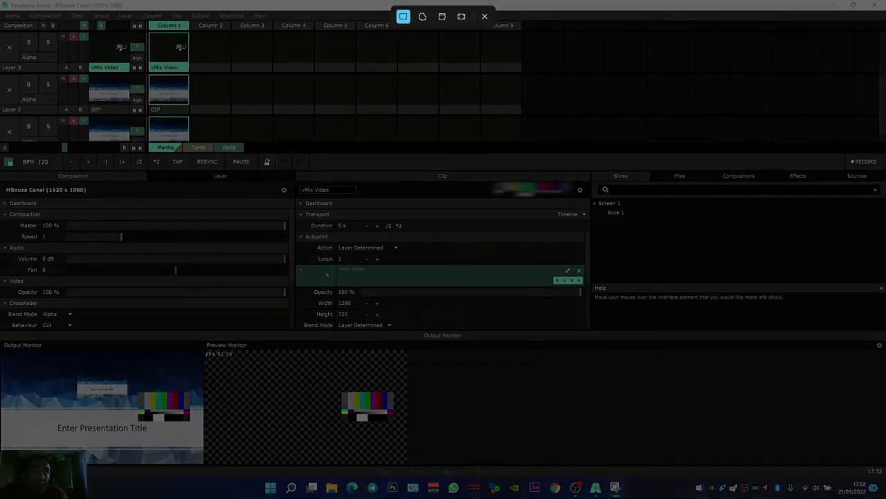
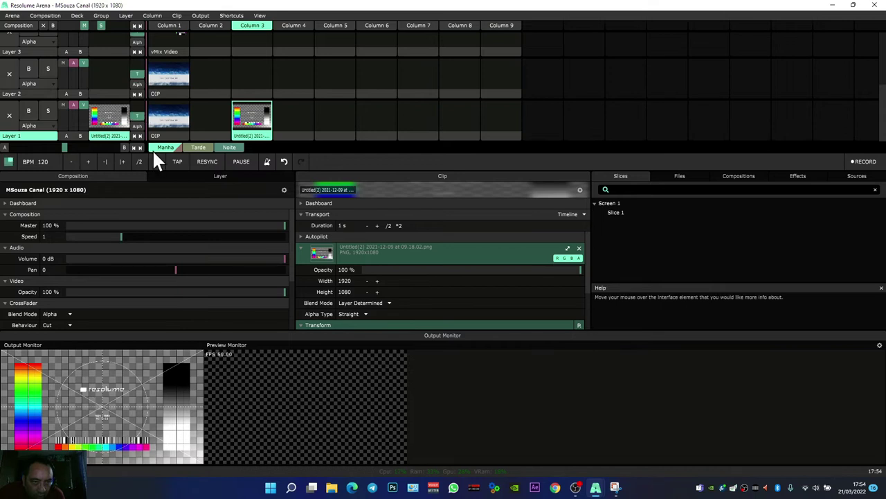
- Trigger the OIP clip and the Column 3 test-card clip on Layer 1, and open the Advanced Output setup
click(182, 124)
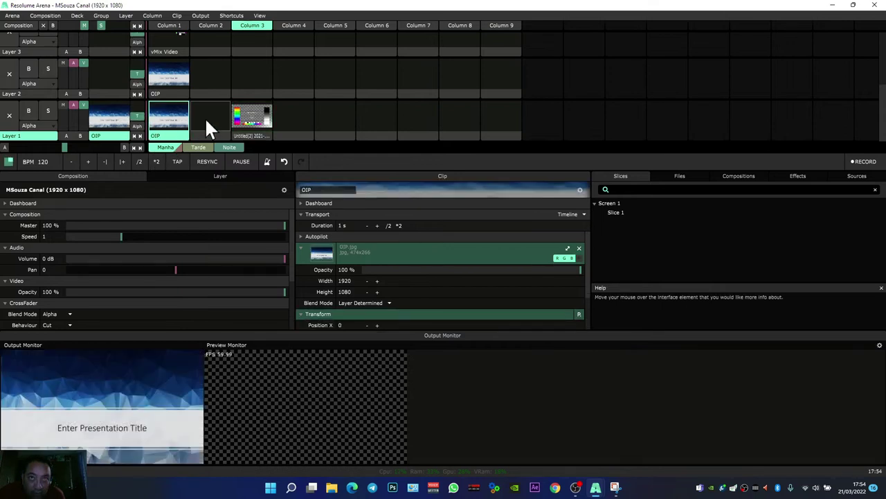
click(255, 122)
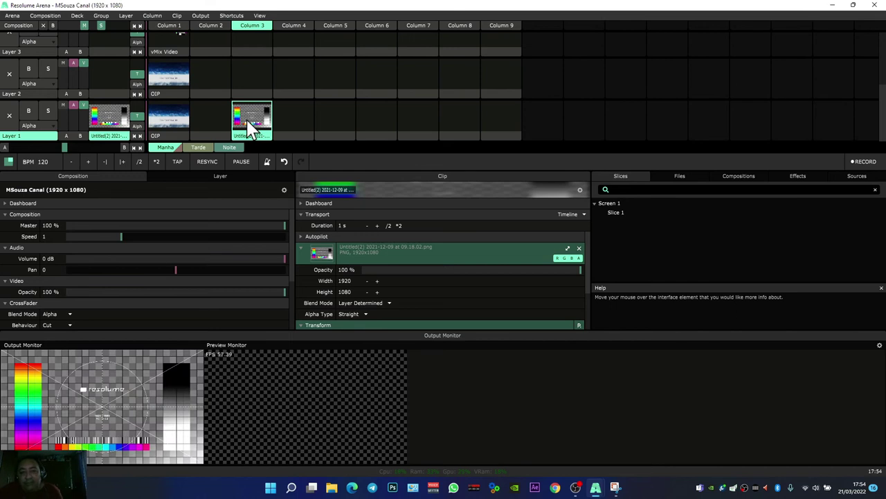
click(227, 18)
mouse_move(205, 15)
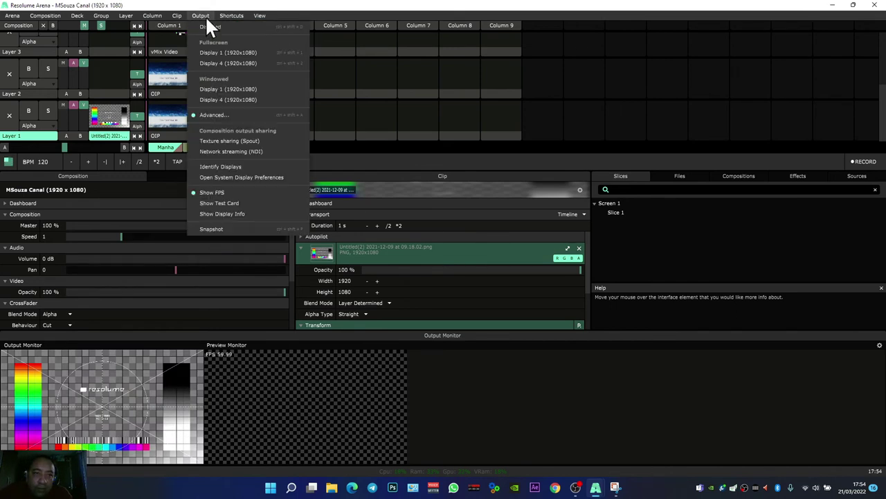
click(233, 114)
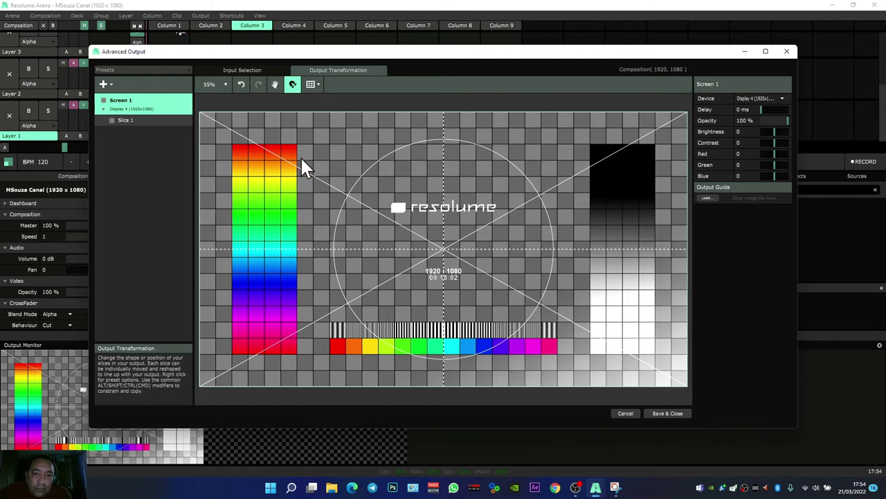
- Examine Slice 1's output transformation and input selection against the edges of the composition
click(175, 120)
mouse_move(200, 110)
mouse_down()
mouse_move(283, 151)
mouse_move(240, 121)
mouse_move(200, 110)
mouse_up()
click(250, 70)
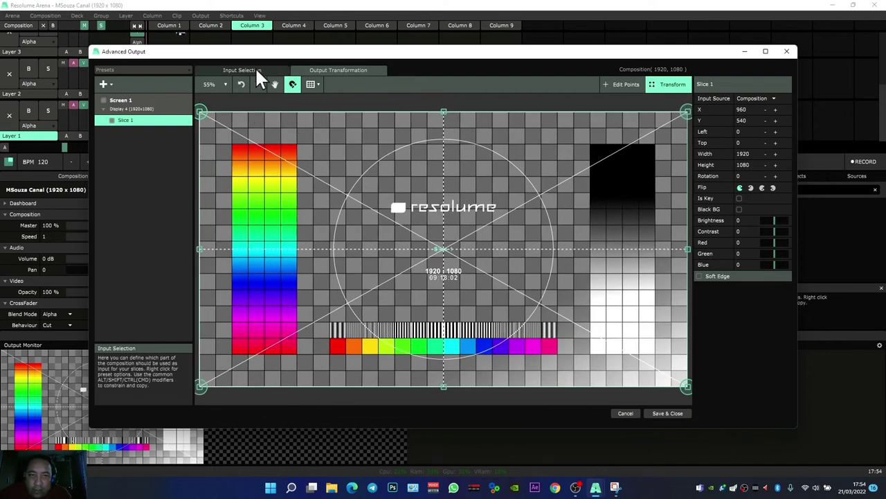
click(255, 69)
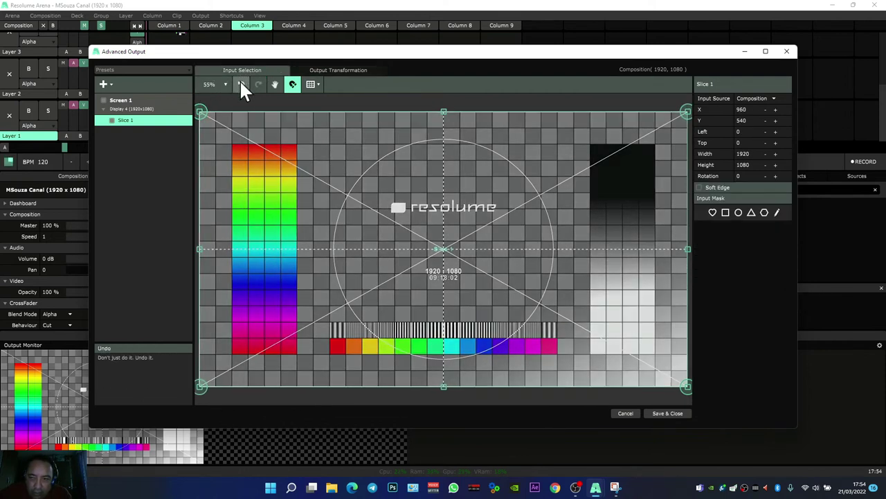
mouse_move(200, 112)
mouse_down()
mouse_move(245, 142)
mouse_move(222, 144)
mouse_move(200, 112)
mouse_up()
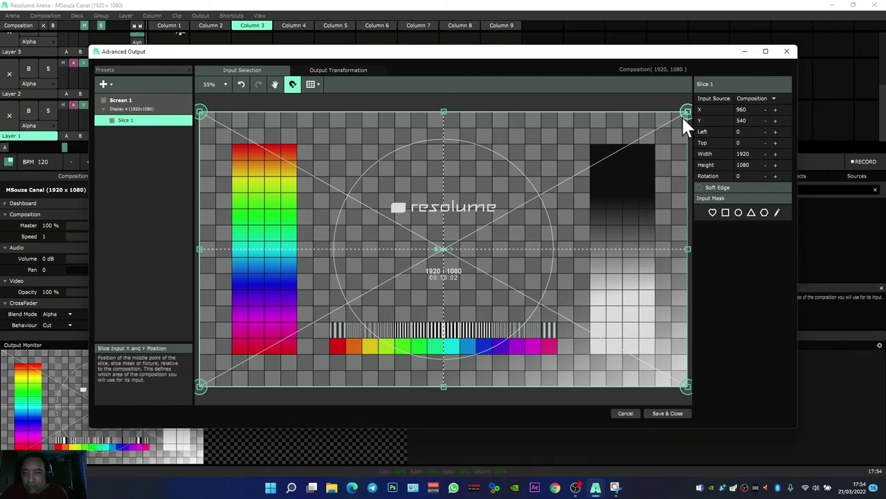
- Set the output device of Screen 1 to NDI and save the Advanced Output setup
click(153, 102)
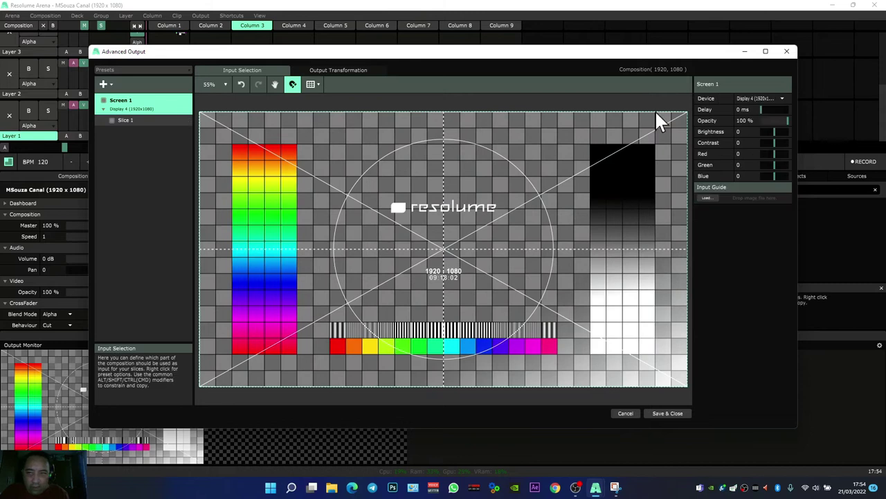
click(765, 98)
click(774, 124)
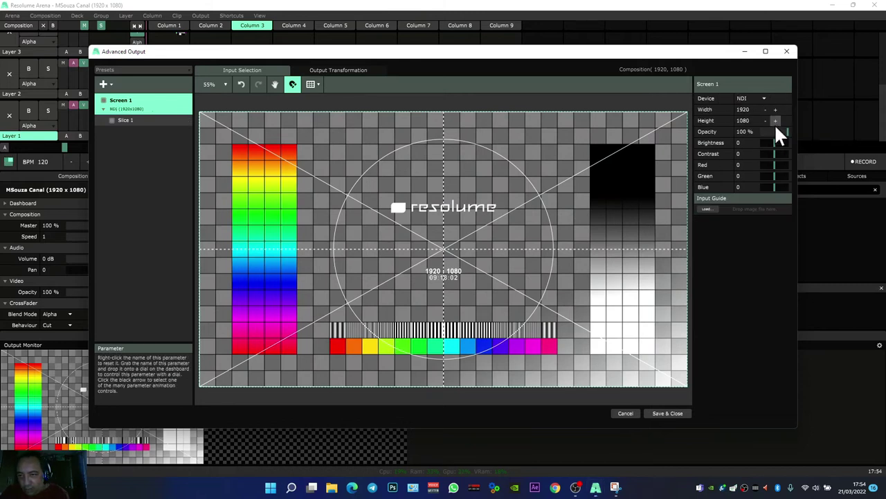
click(671, 413)
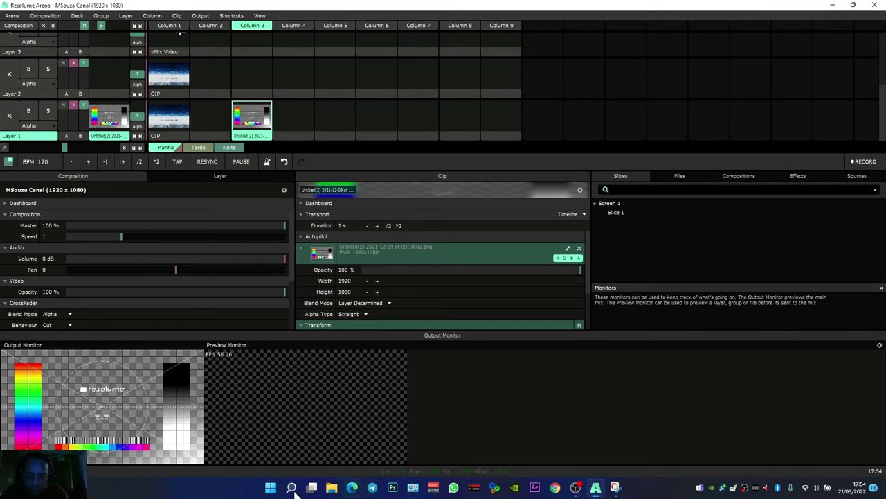
- Switch to NDI Studio Monitor showing the Arena - Screen 1 source and move its window clear of the output monitor
click(271, 487)
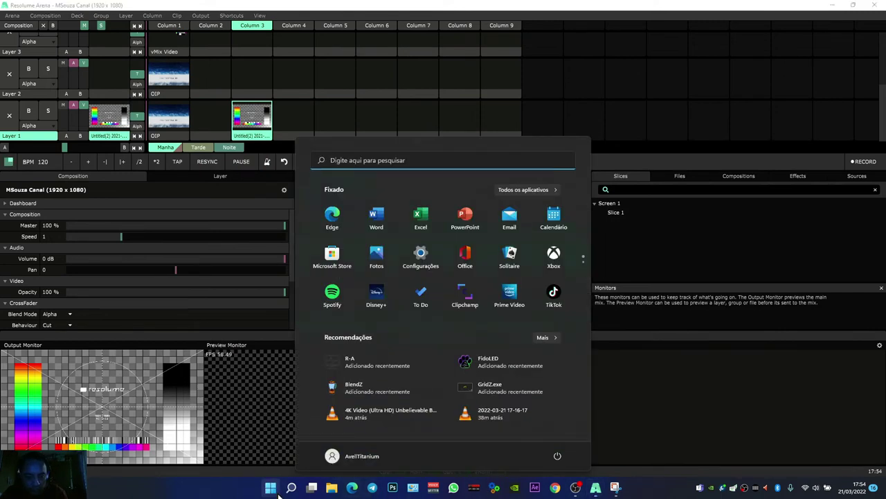
text(studio Monitor)
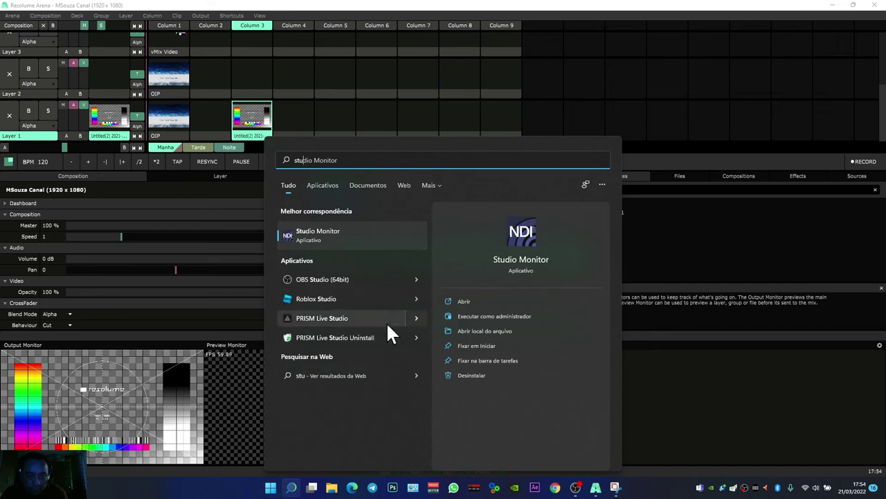
click(323, 236)
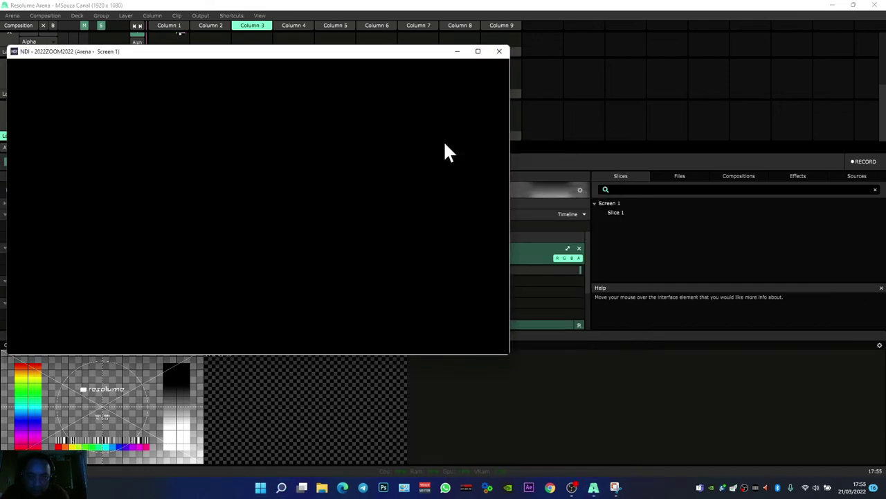
right_click(256, 144)
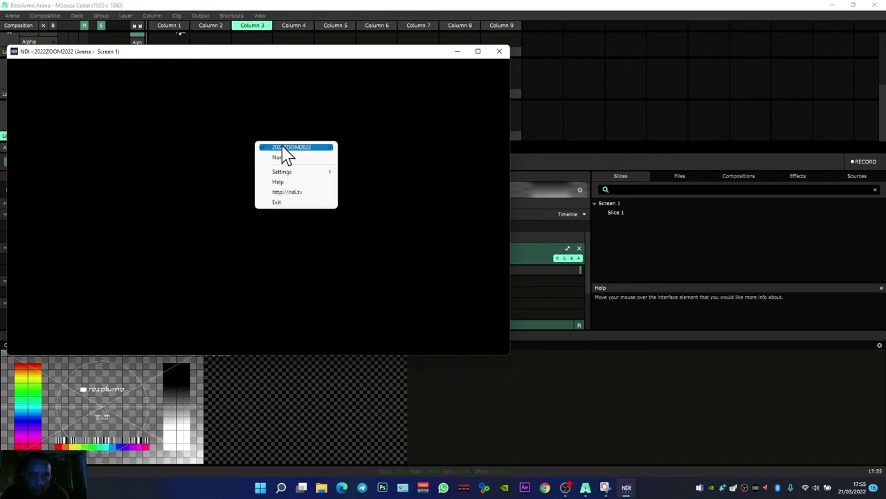
mouse_move(305, 148)
click(331, 137)
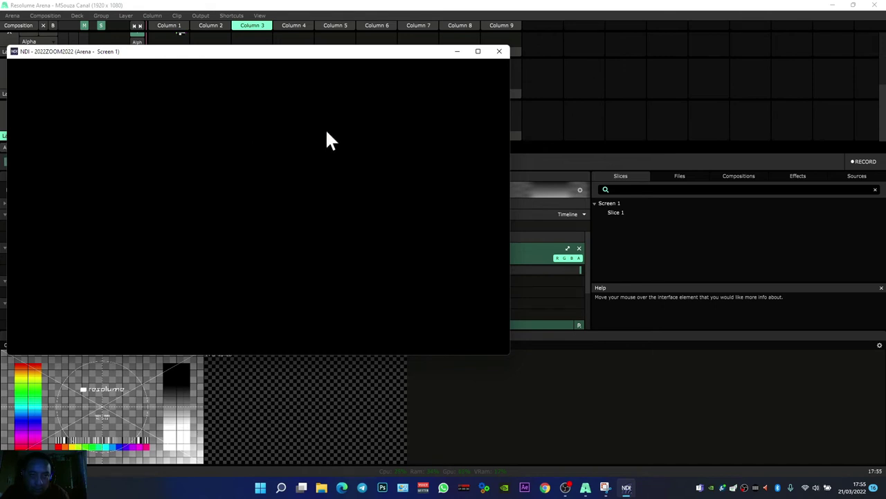
drag(360, 57, 622, 140)
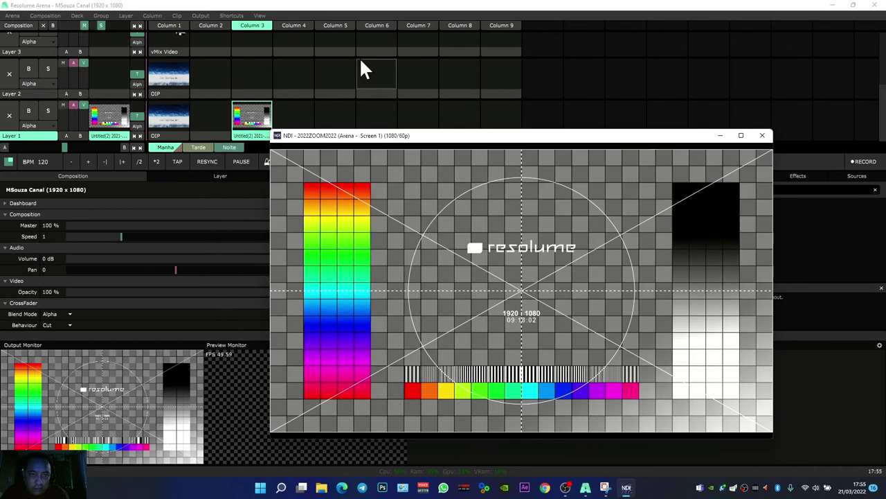
- Turn off Always on Top for the NDI monitor window, then shrink it and place it beside the clip grid
click(285, 156)
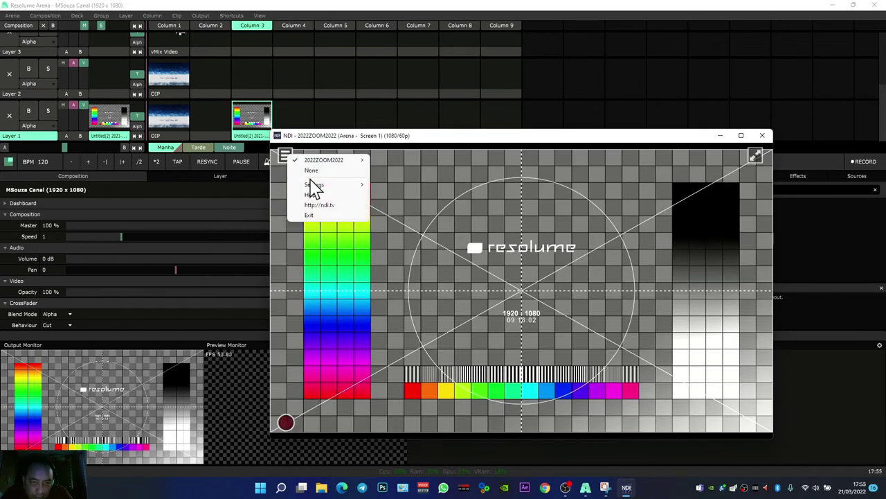
mouse_move(338, 186)
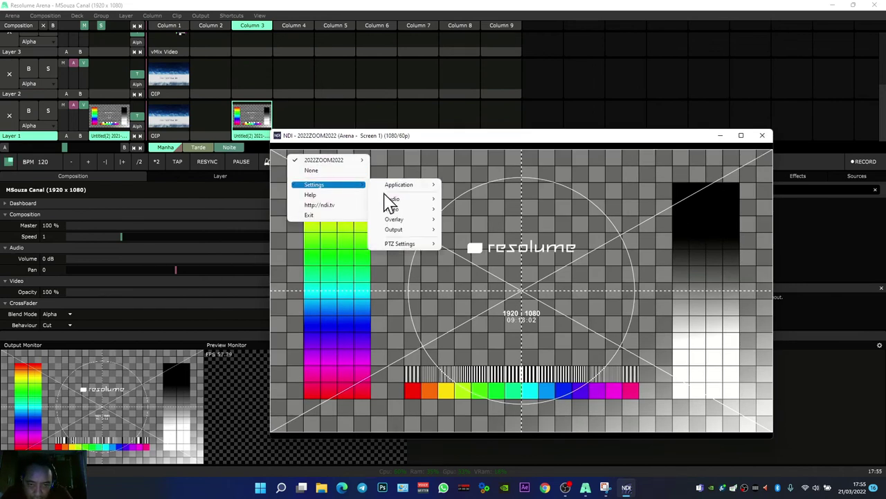
mouse_move(410, 231)
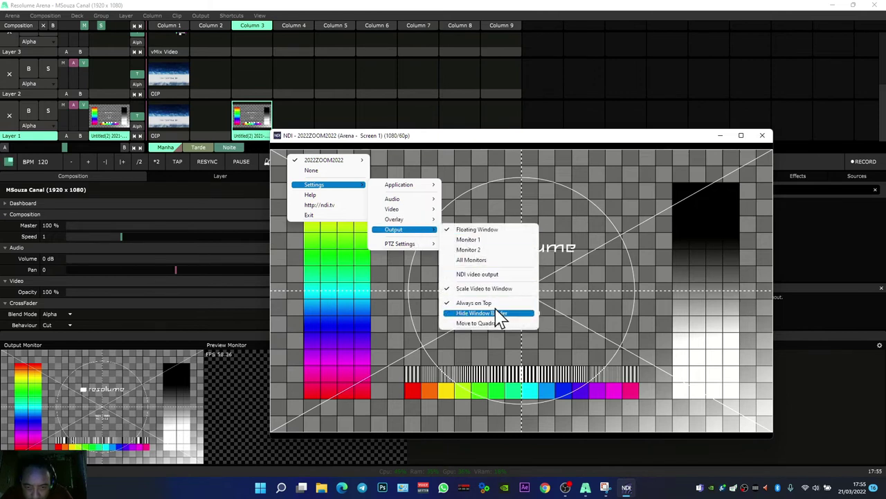
click(476, 305)
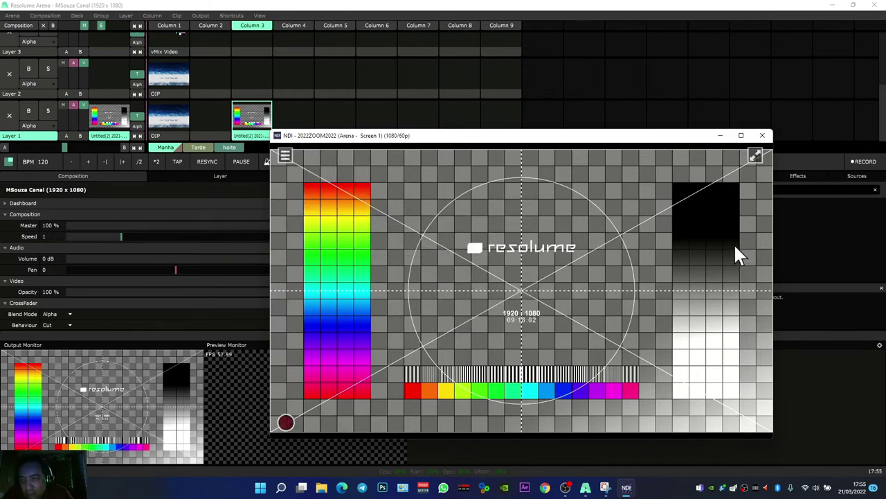
drag(772, 213, 600, 208)
drag(508, 131, 757, 48)
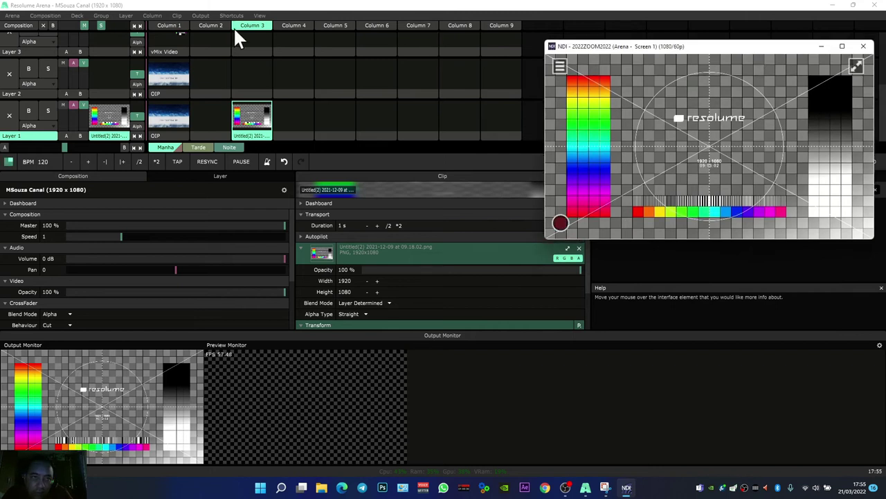
- Reopen the Advanced Output setup with its window narrowed to fit beside the NDI monitor, and select Slice 1
click(202, 15)
click(223, 112)
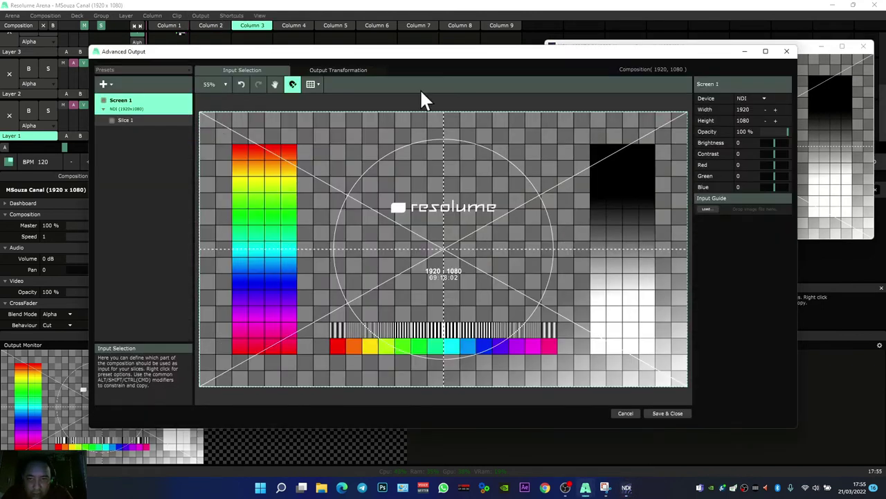
drag(575, 53, 510, 54)
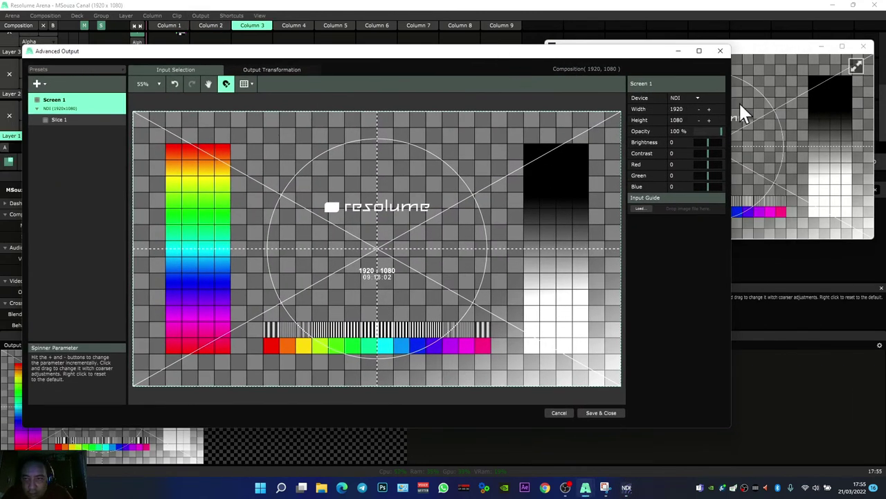
drag(728, 97, 499, 96)
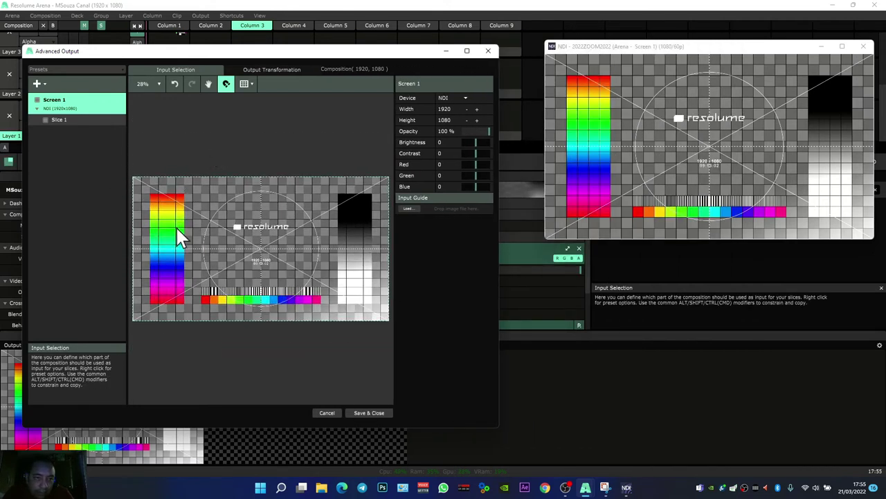
click(220, 232)
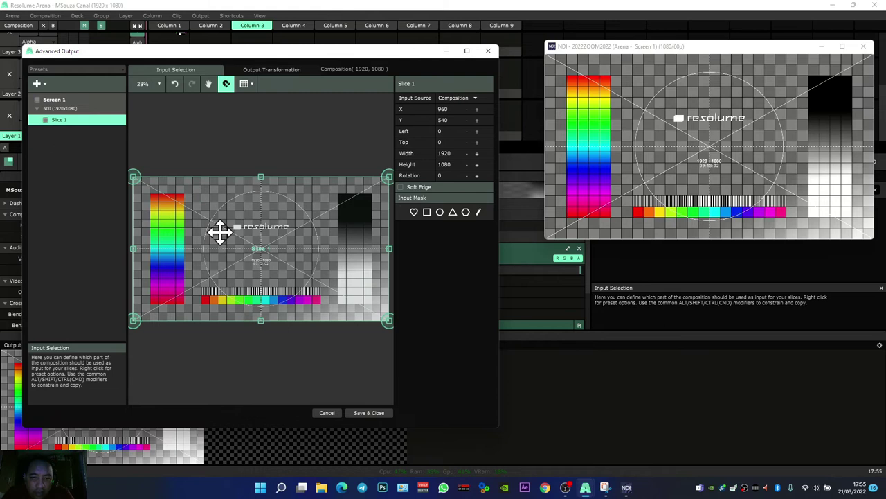
- Try the preset input masks on Slice 1 one after another: heart, square, circle, triangle and hexagon
click(414, 212)
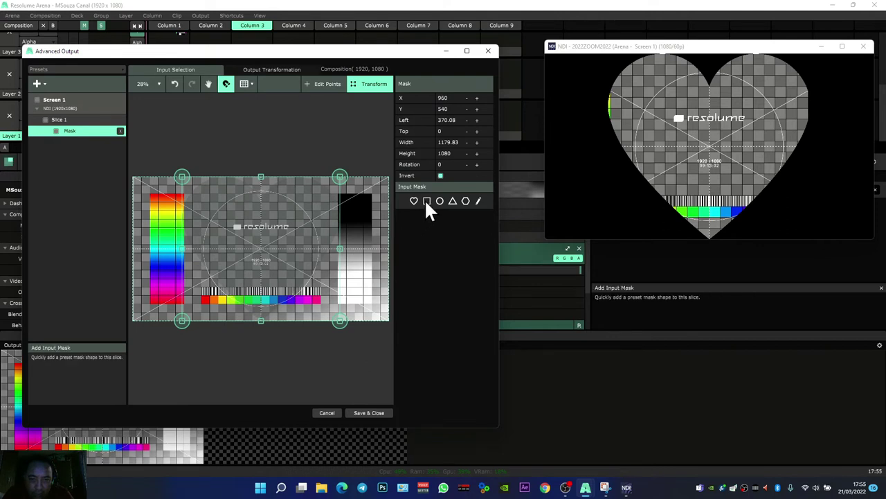
click(427, 202)
click(440, 202)
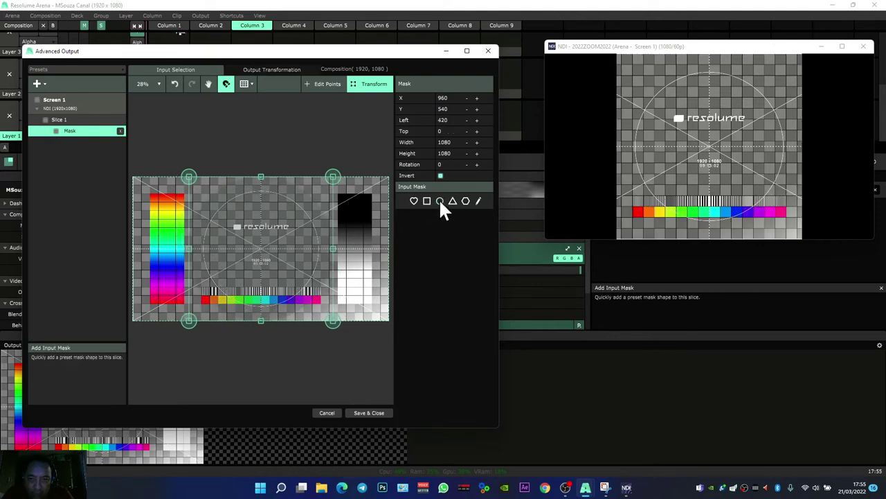
click(450, 204)
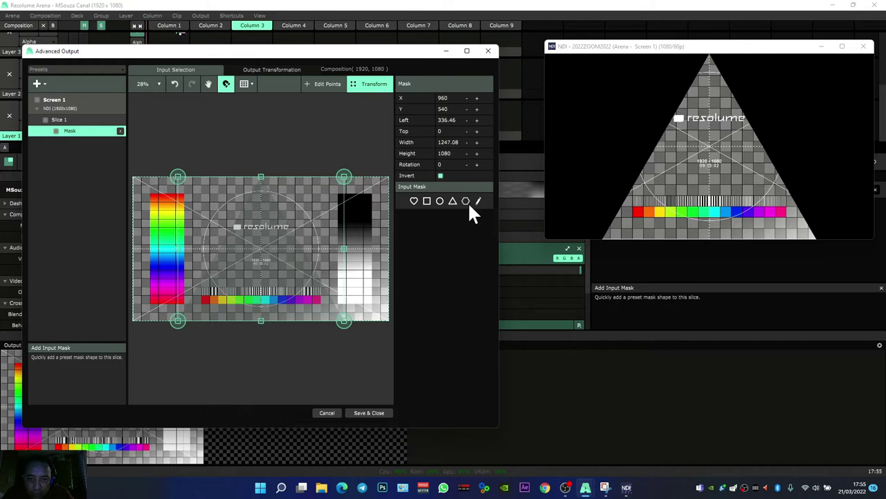
click(465, 203)
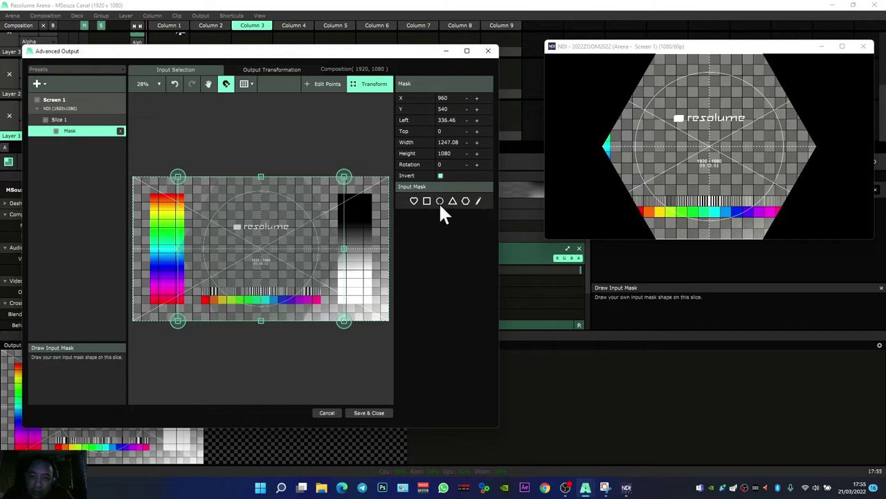
- Draw a custom four-sided input mask for Slice 1 around the vertical rainbow bar of the test card
click(479, 202)
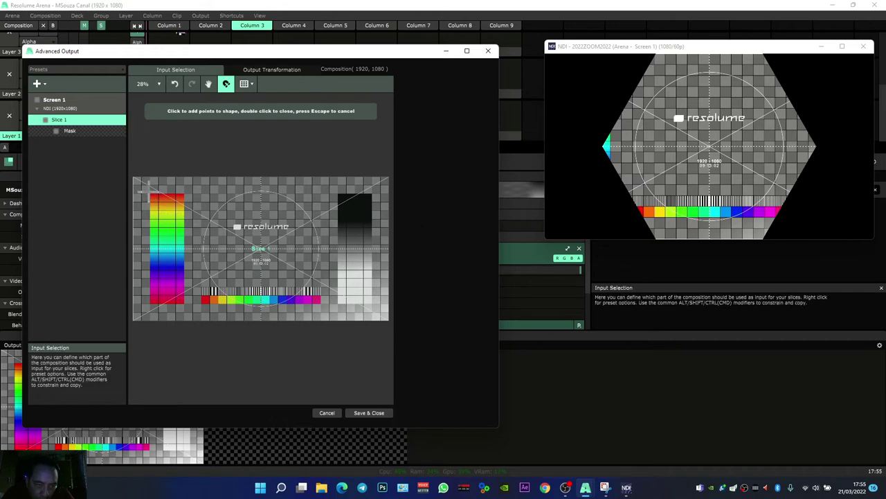
click(186, 192)
click(144, 311)
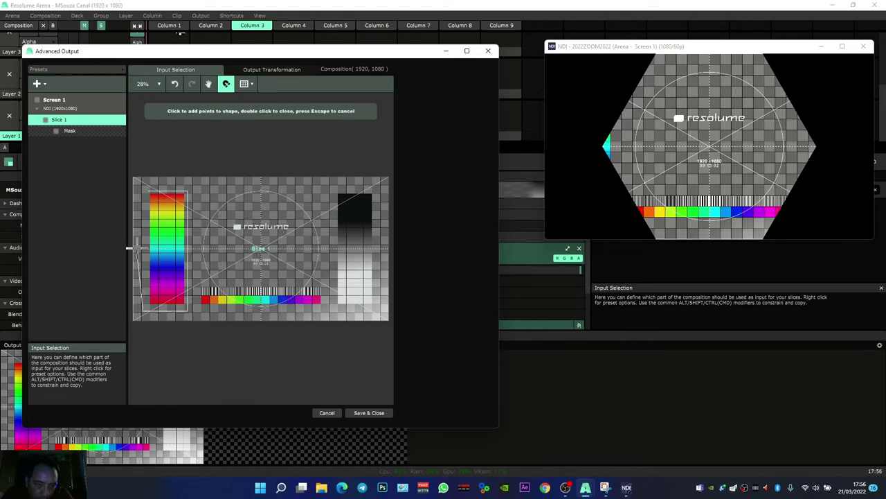
double_click(149, 191)
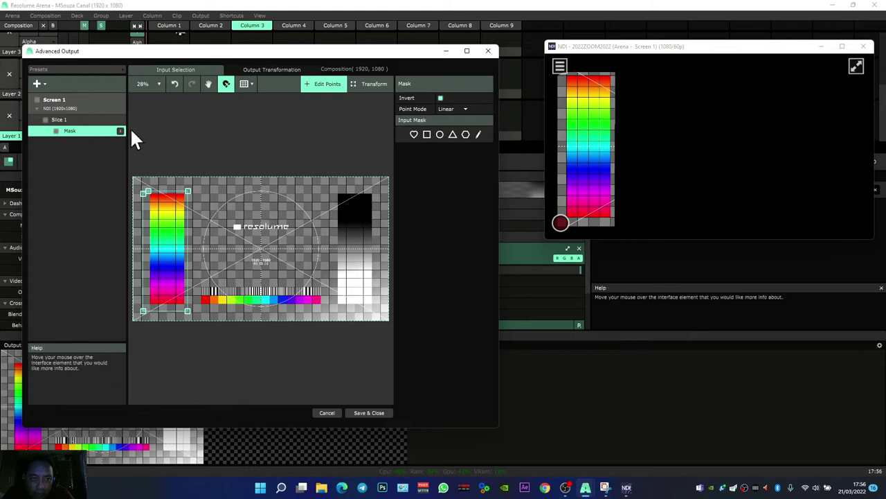
- Set the input source of Slice 1 to Layer 1
click(93, 119)
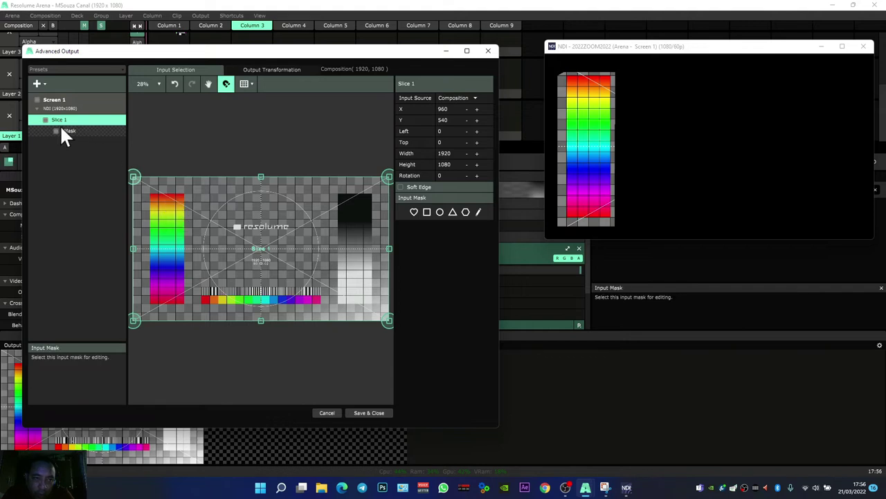
click(451, 101)
click(462, 140)
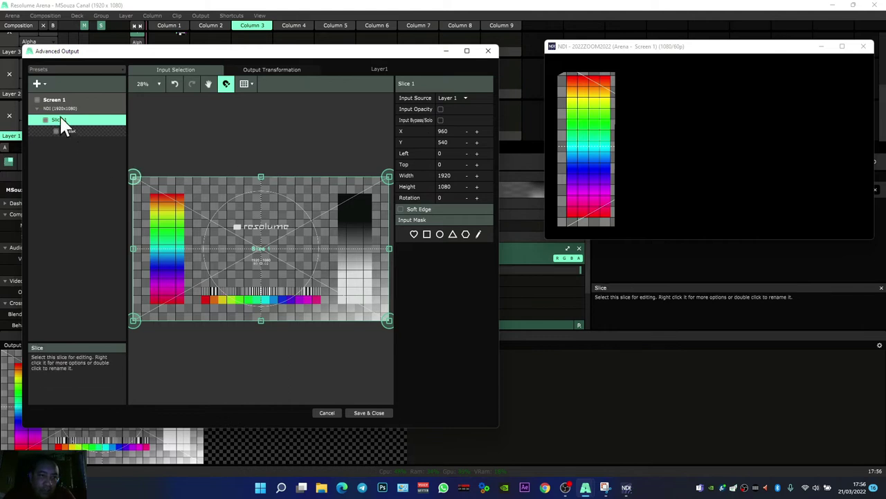
- Add a second slice to Screen 1 and draw its input mask around the vertical greyscale bar
click(37, 83)
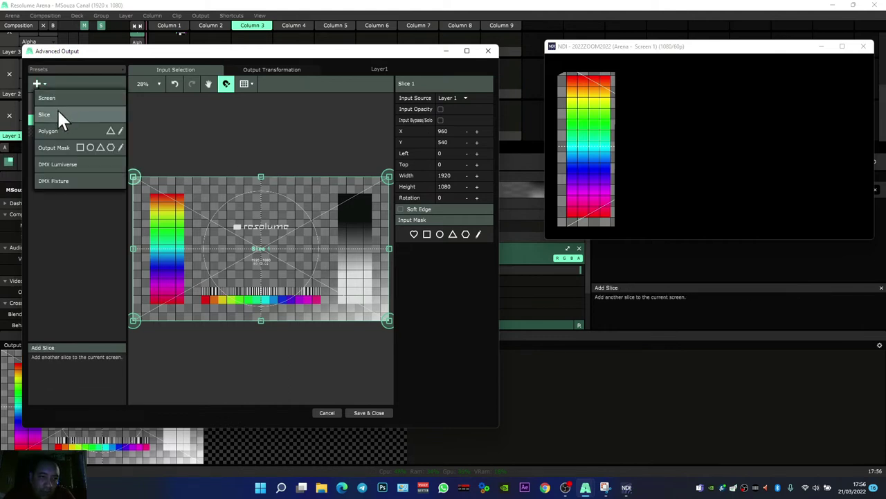
click(59, 112)
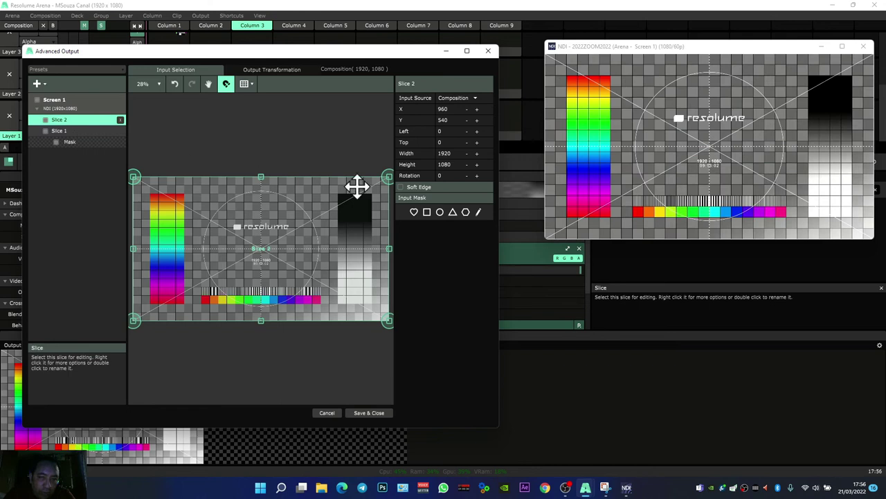
click(476, 211)
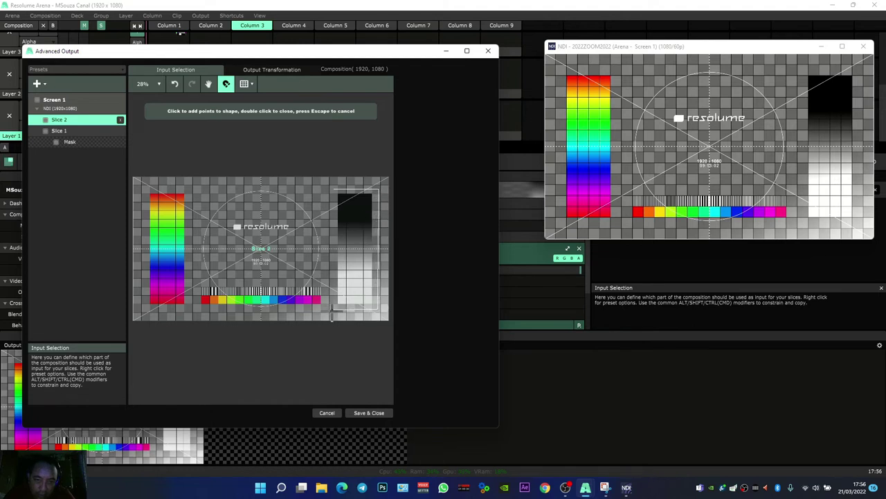
click(331, 187)
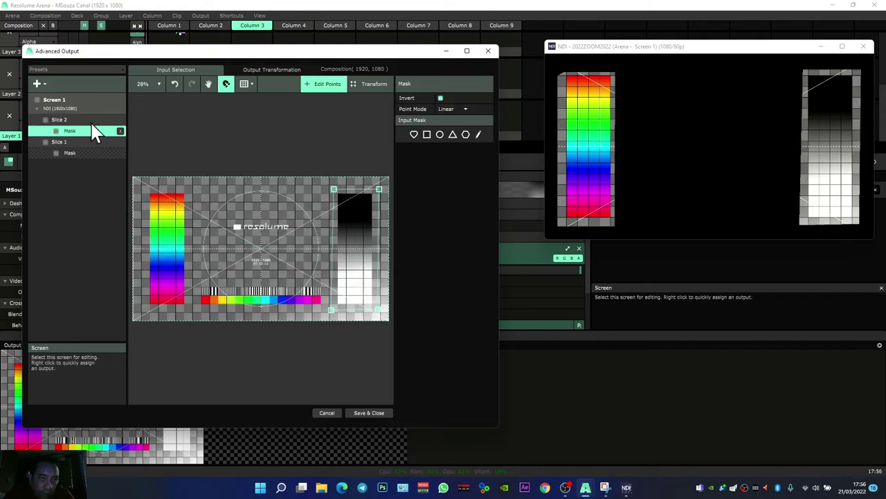
- Set the input source of Slice 2 to Layer 1
click(91, 120)
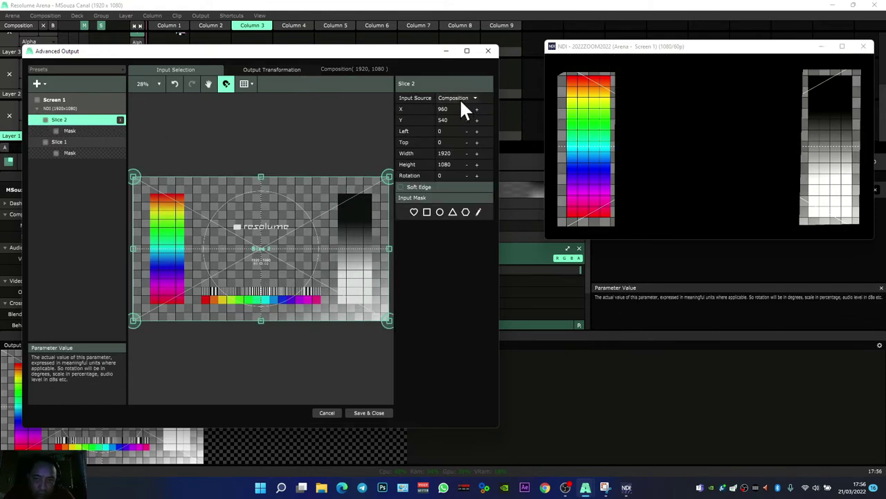
click(460, 99)
click(469, 140)
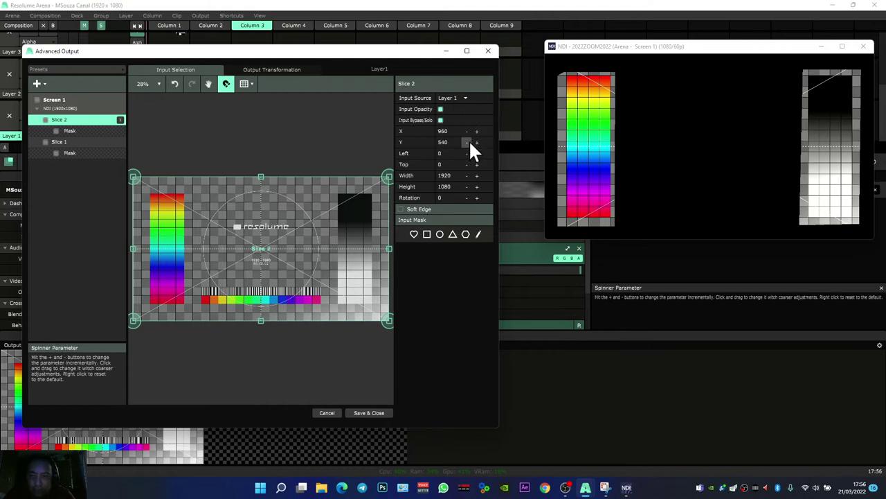
mouse_move(840, 105)
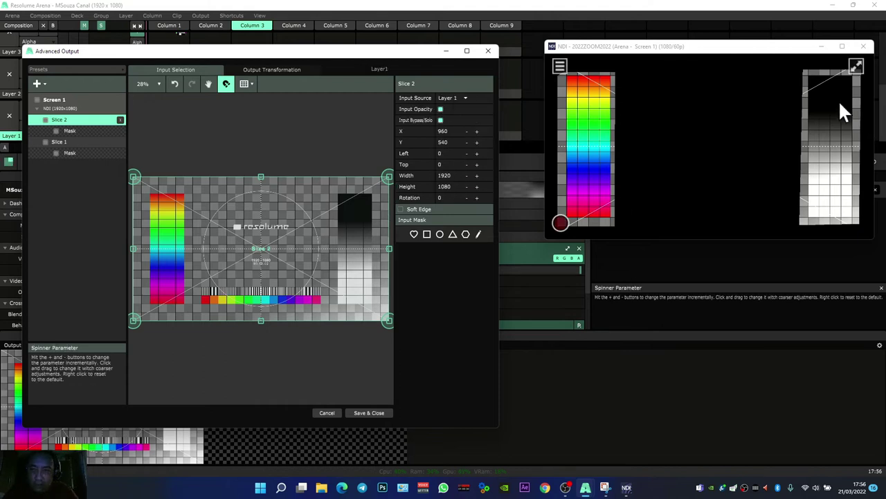
- Delete Slice 2 with its mask, and remove the input mask from Slice 1
click(78, 130)
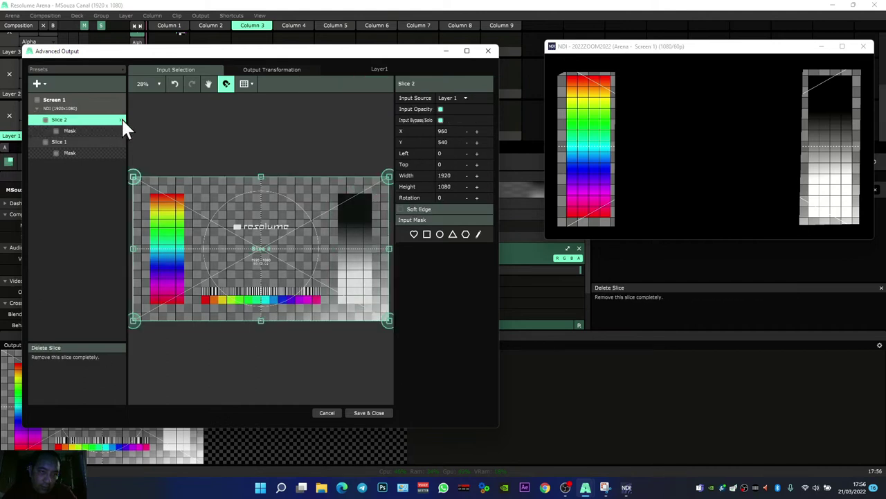
click(121, 120)
click(100, 130)
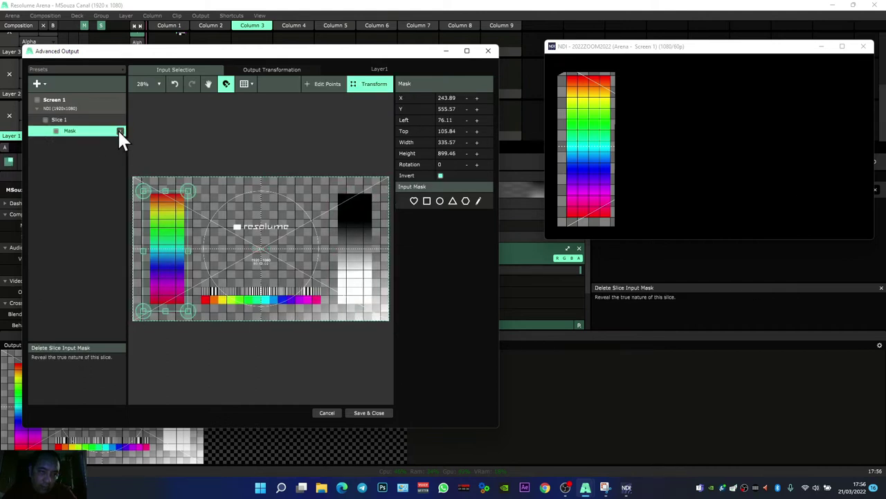
click(119, 130)
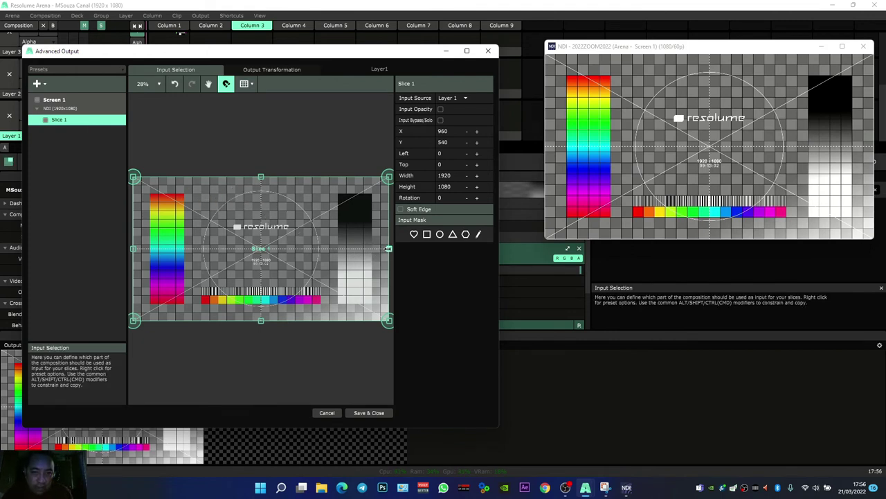
- Crop Slice 1's input area to the vertical rainbow bar, about 259 wide and 831 high with its corner at 128, 128
drag(389, 248, 149, 248)
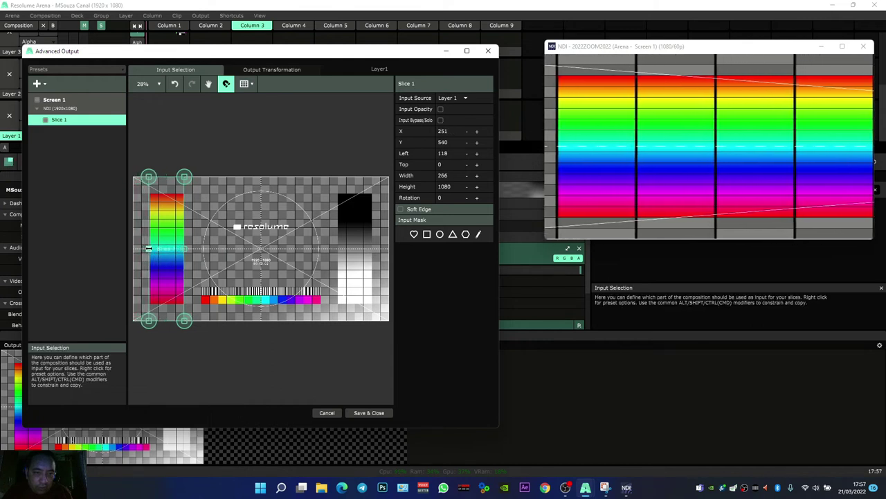
drag(182, 176, 185, 194)
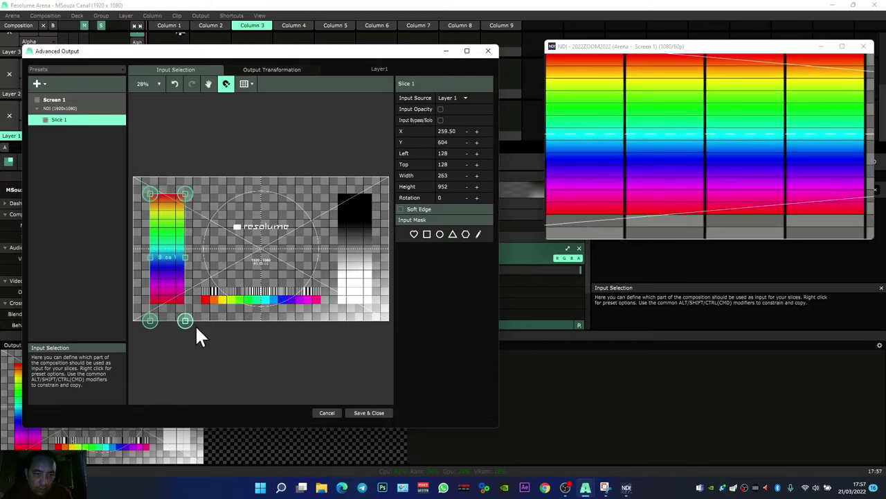
drag(186, 320, 184, 304)
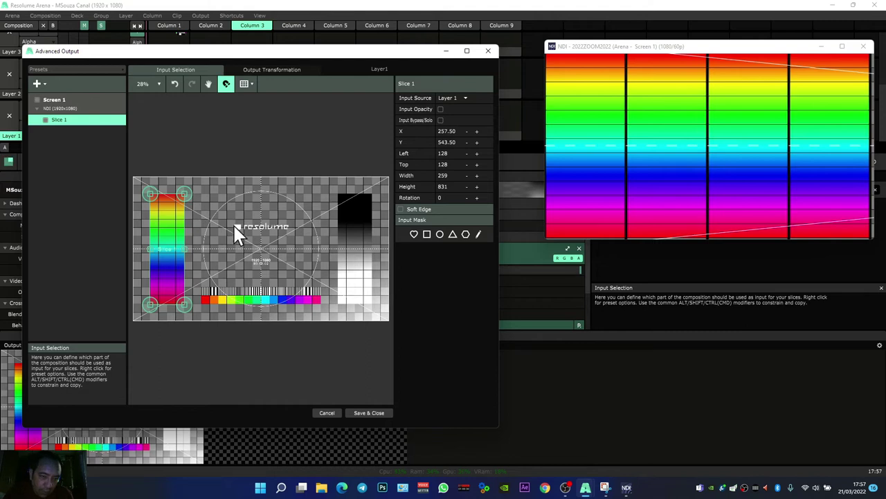
- Nudge Slice 1's input area to X 254.50, Y 540 so its right edge meets the edge of the rainbow bar
scroll(186, 211, up, 5)
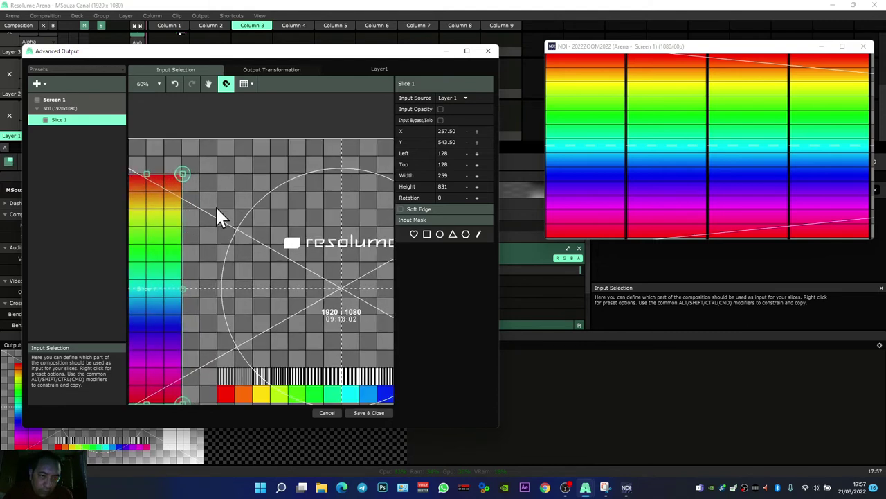
scroll(201, 144, up, 2)
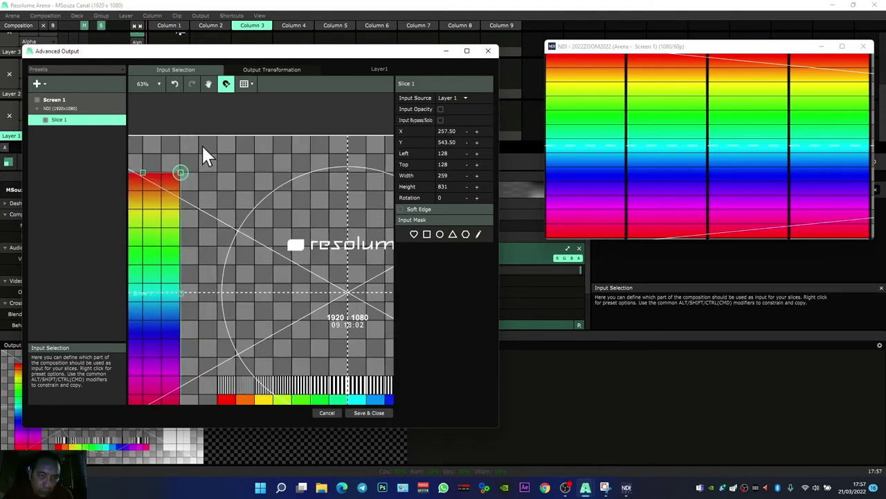
click(207, 86)
scroll(191, 115, down, 1)
drag(192, 115, 312, 118)
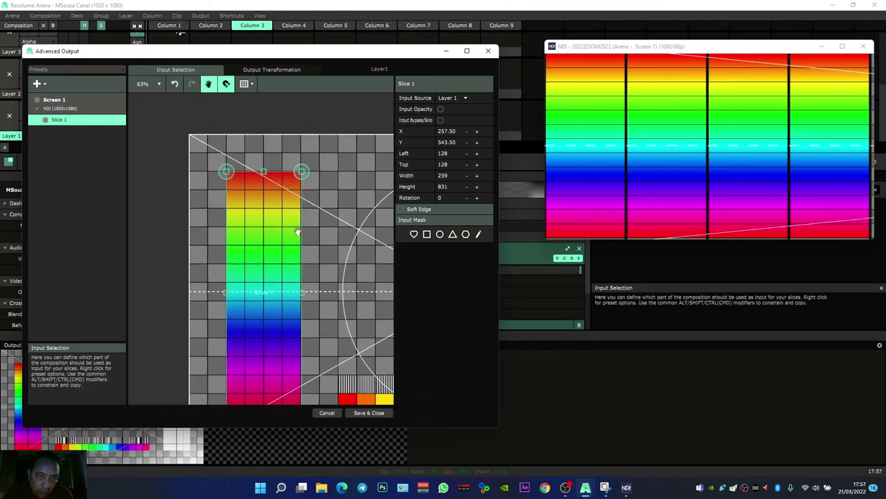
scroll(295, 225, up, 7)
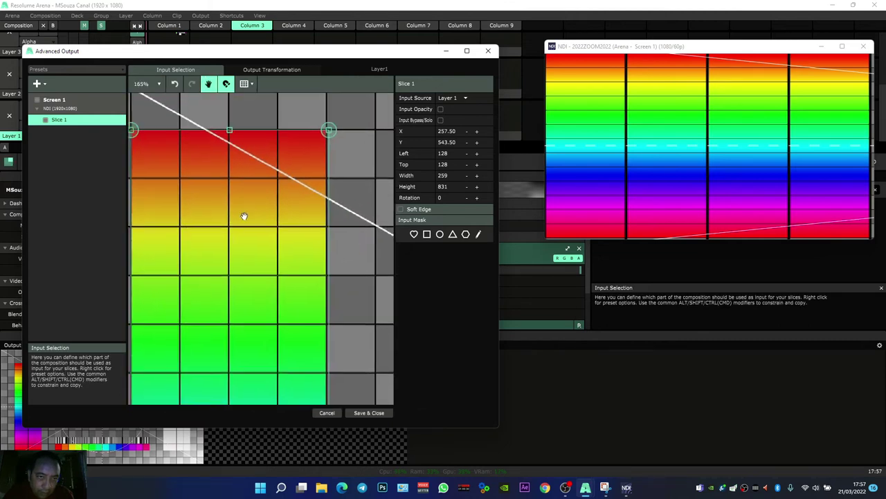
scroll(253, 248, up, 1)
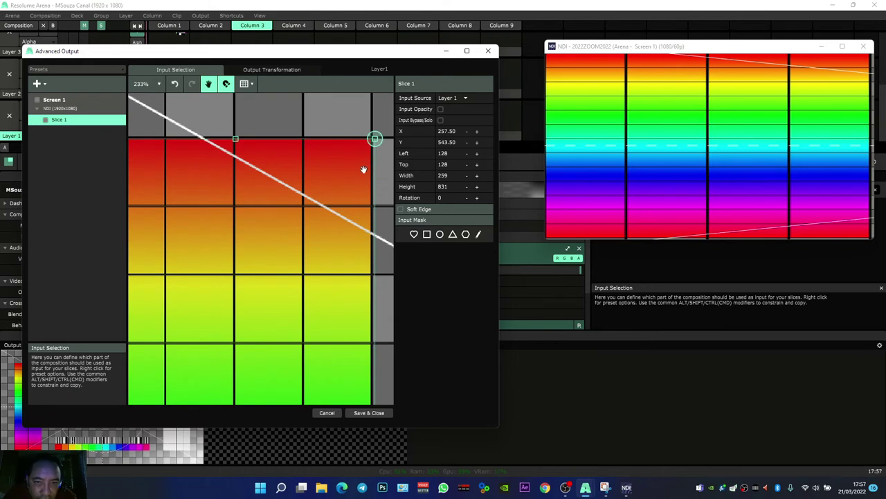
scroll(337, 275, down, 2)
drag(337, 275, 297, 198)
scroll(297, 198, up, 1)
drag(309, 293, 304, 230)
scroll(284, 226, up, 1)
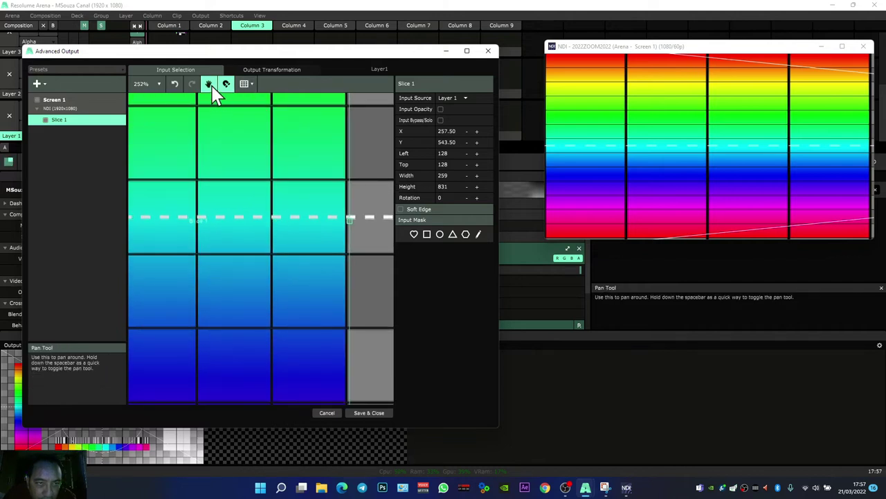
drag(349, 225, 347, 222)
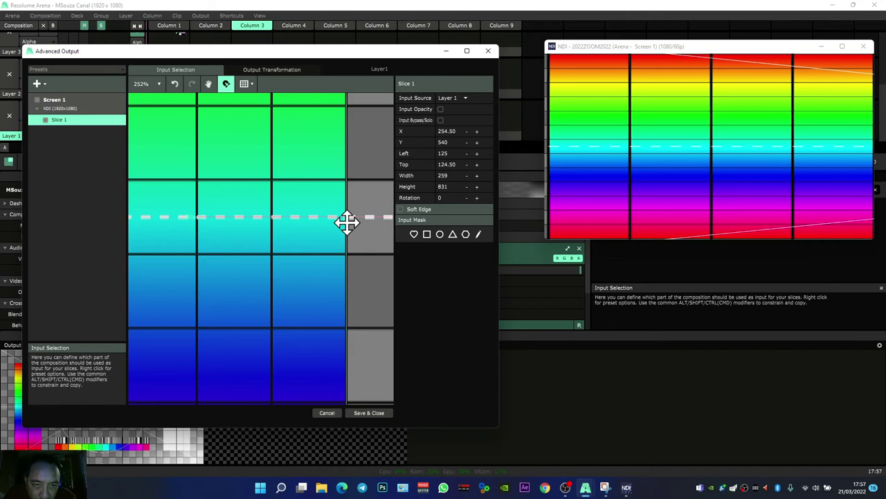
- Pull the left edge of Slice 1's input area in to 127, making it 257 wide, to match the rainbow bar
click(209, 85)
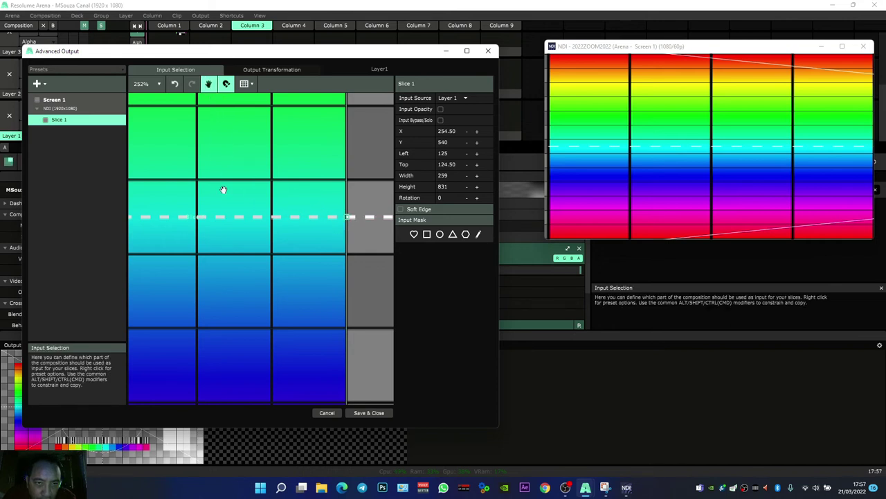
drag(223, 189, 335, 193)
click(226, 84)
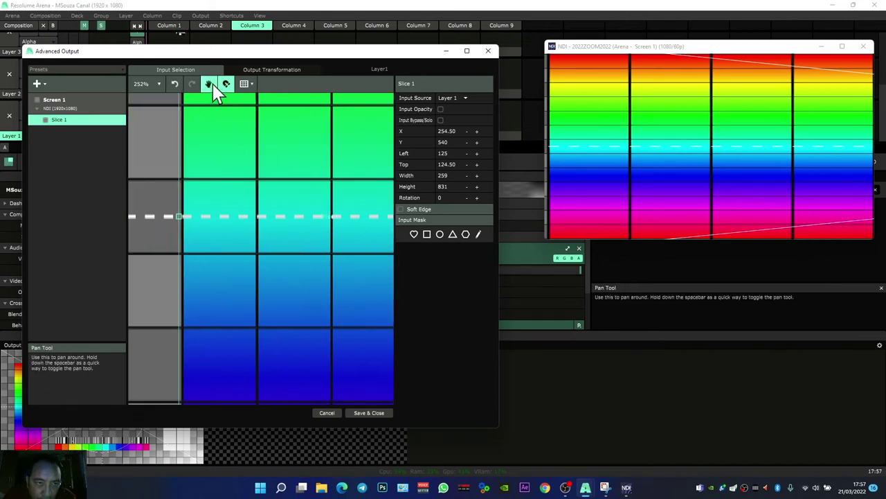
drag(178, 217, 180, 217)
- Raise the bottom edge of Slice 1's input area to the end of the rainbow bar, making it 829 high
click(210, 85)
scroll(291, 245, down, 4)
drag(306, 264, 296, 232)
scroll(301, 279, up, 4)
scroll(299, 278, up, 7)
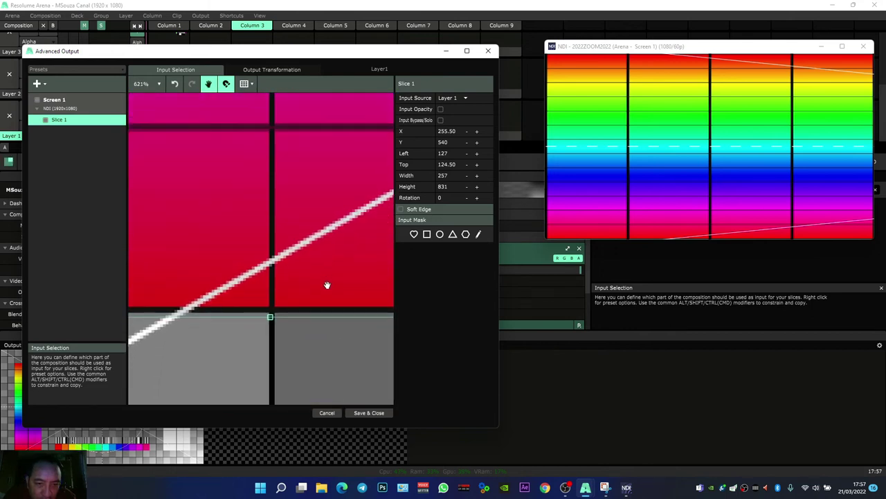
scroll(327, 285, up, 2)
click(208, 84)
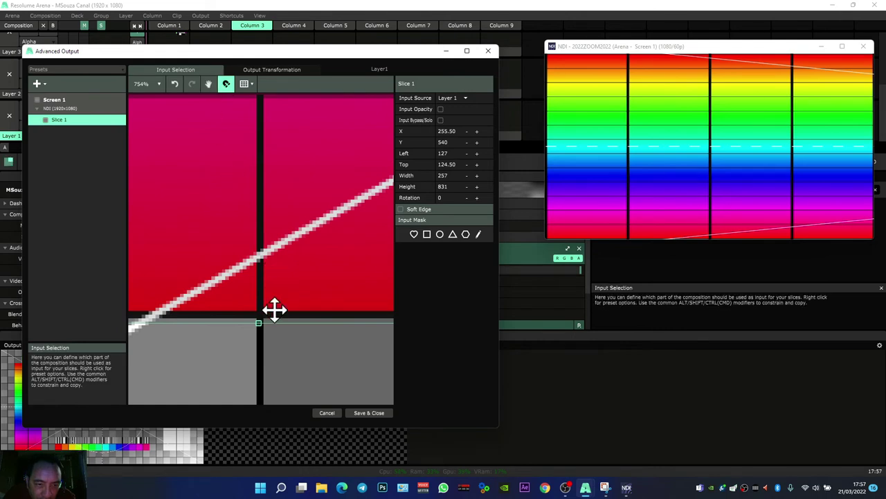
drag(259, 322, 259, 317)
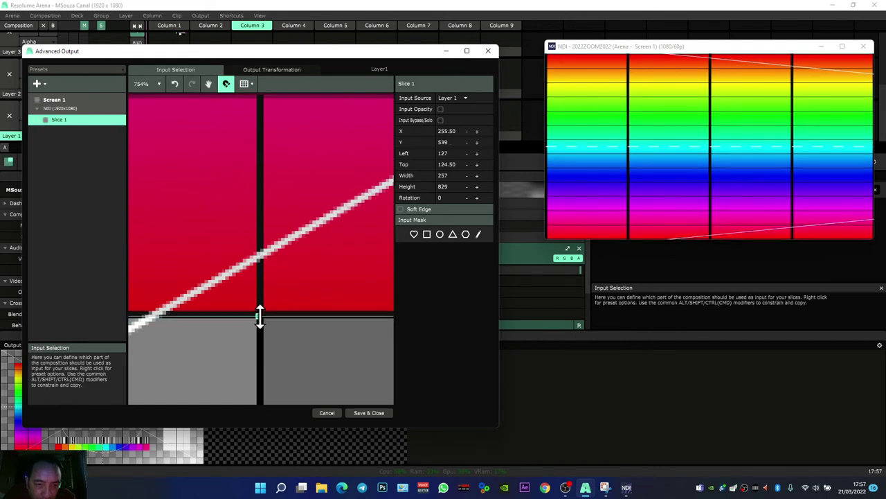
- Reposition Slice 1's input area to X 256.50, Y 540 so it covers the vertical rainbow bar from end to end
scroll(283, 207, down, 6)
drag(284, 207, 286, 284)
drag(306, 140, 286, 188)
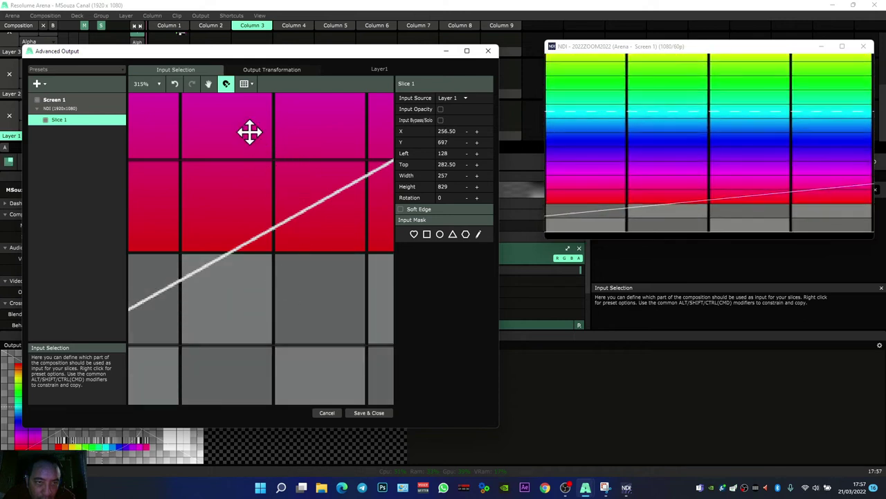
scroll(261, 219, down, 6)
drag(263, 214, 267, 270)
click(208, 84)
drag(279, 166, 278, 260)
scroll(278, 260, up, 5)
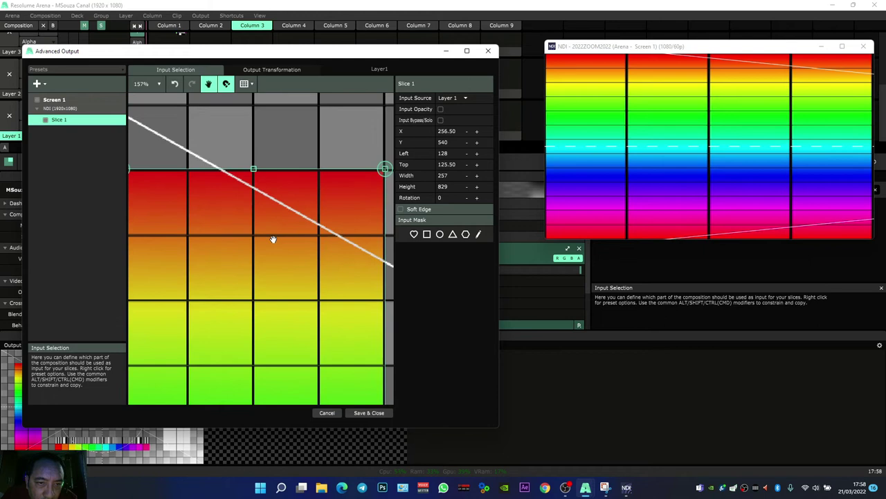
scroll(270, 234, down, 6)
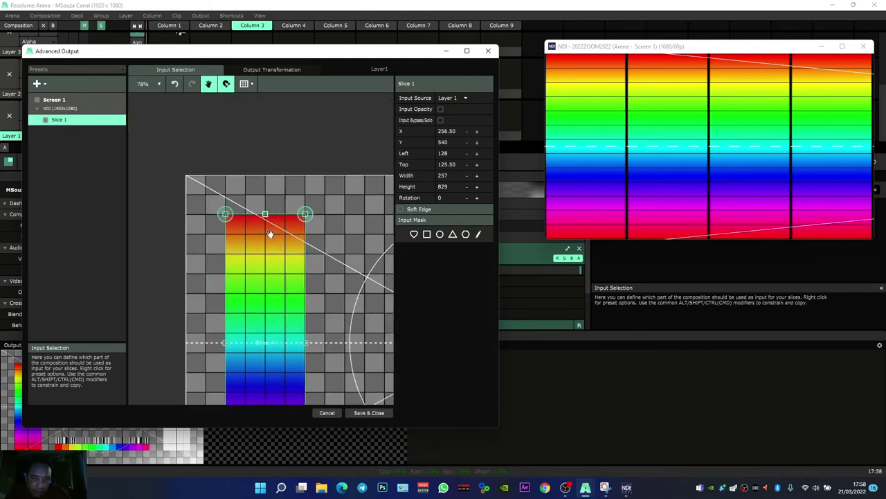
drag(296, 329, 271, 309)
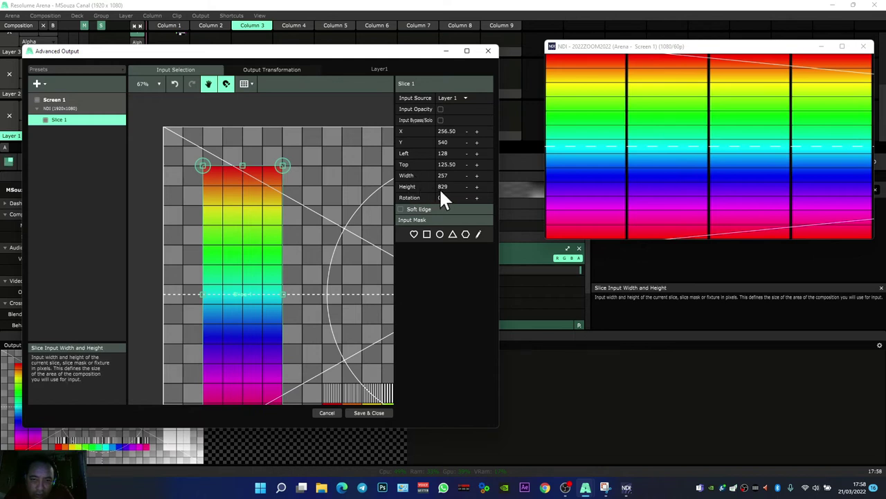
- Set Slice 1's output size to 257 wide by 829 high and move it to about X 195, Y 540
click(272, 72)
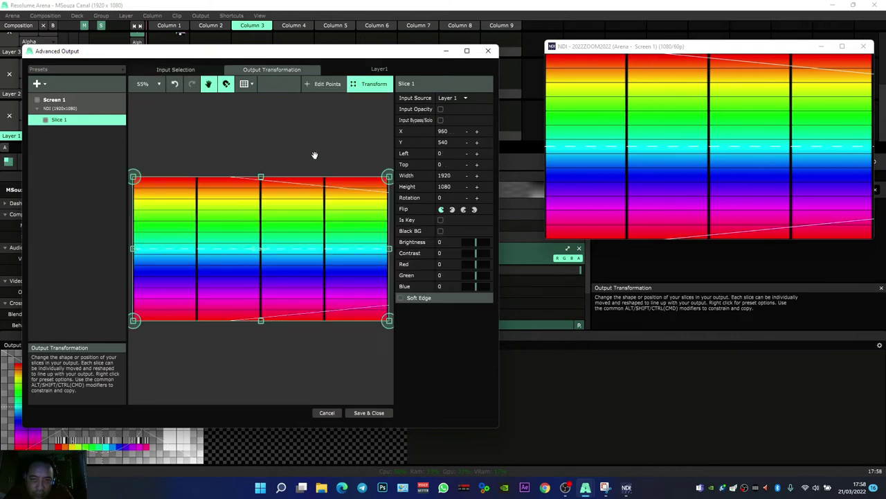
double_click(446, 176)
text(25)
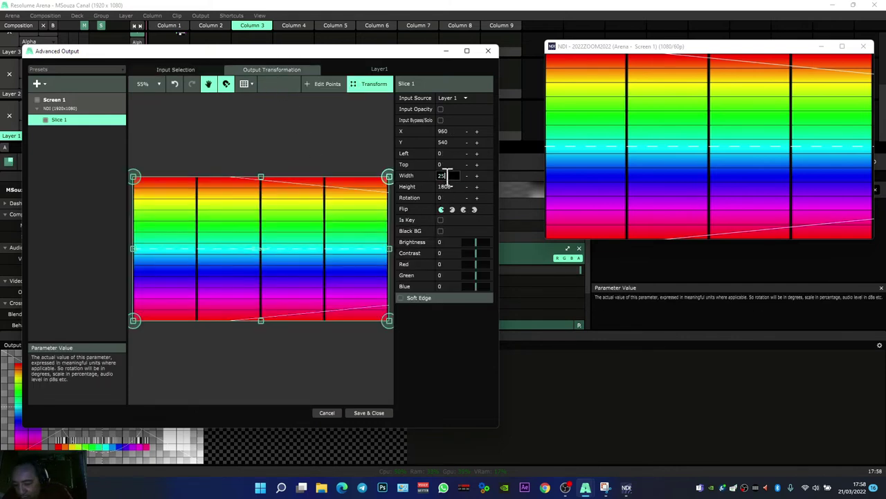
text(7)
key(Return)
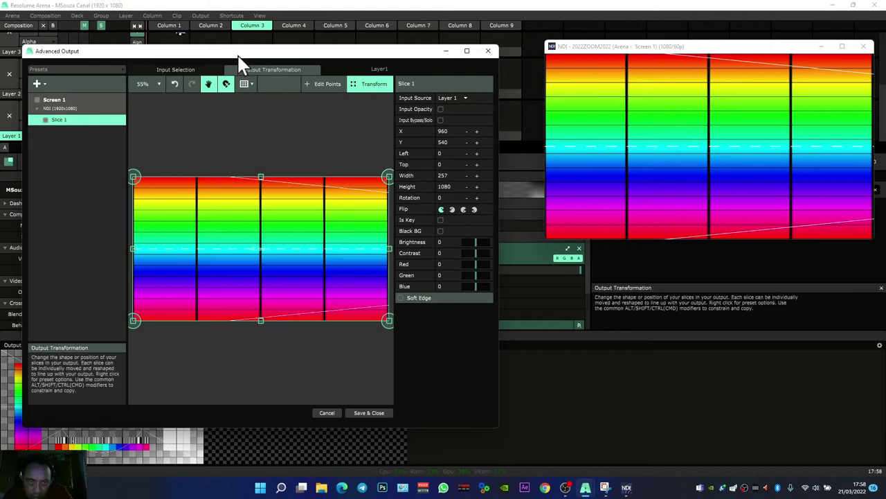
click(208, 72)
click(238, 70)
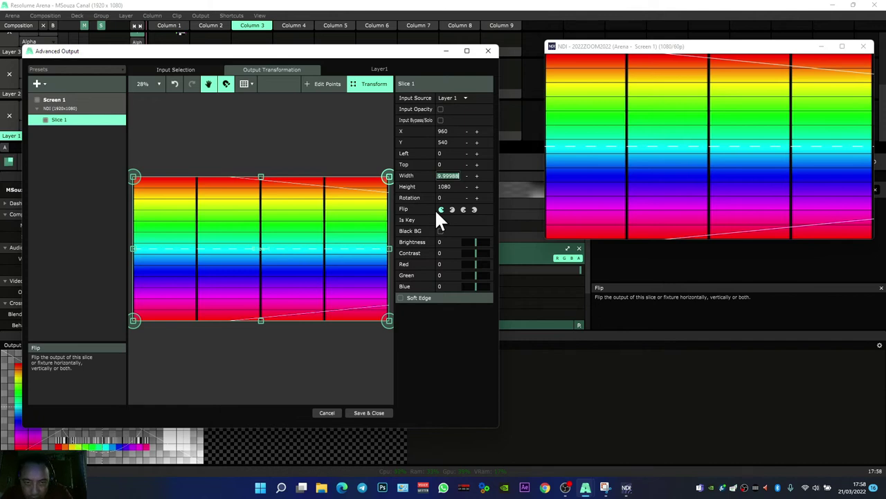
text(257)
key(Tab)
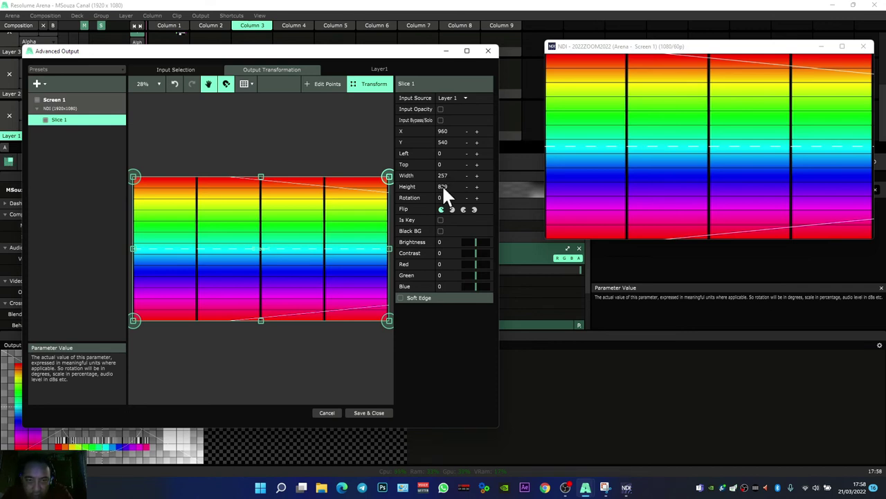
text(829)
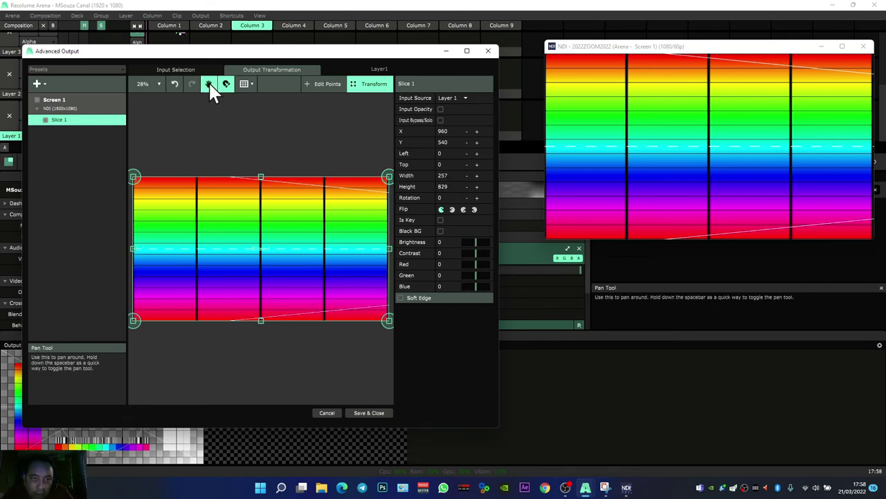
click(208, 84)
drag(252, 264, 149, 261)
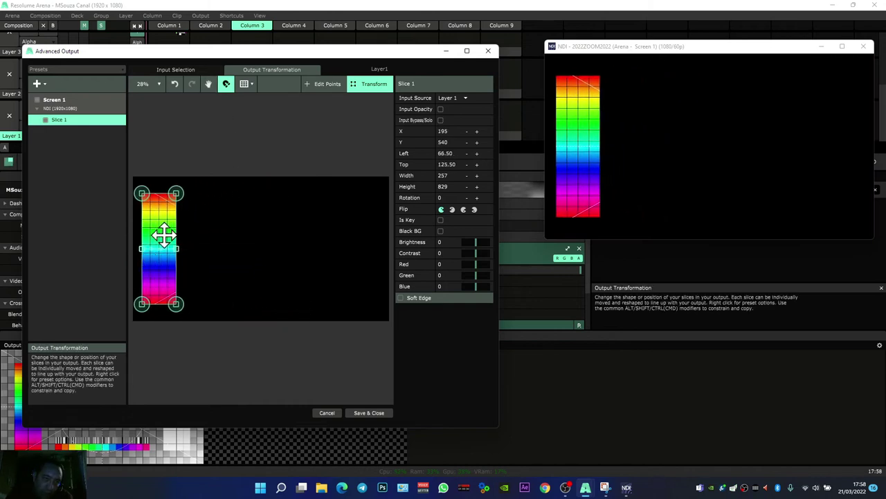
- Add a second slice to Screen 1
click(39, 83)
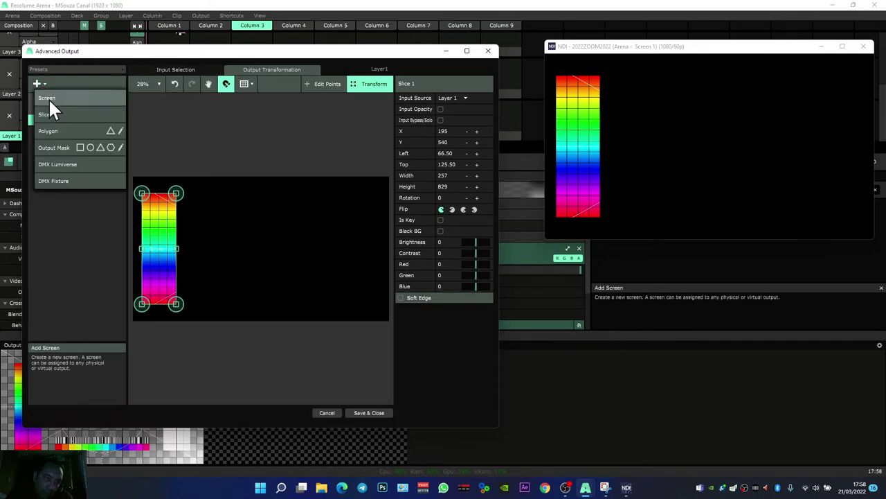
click(55, 114)
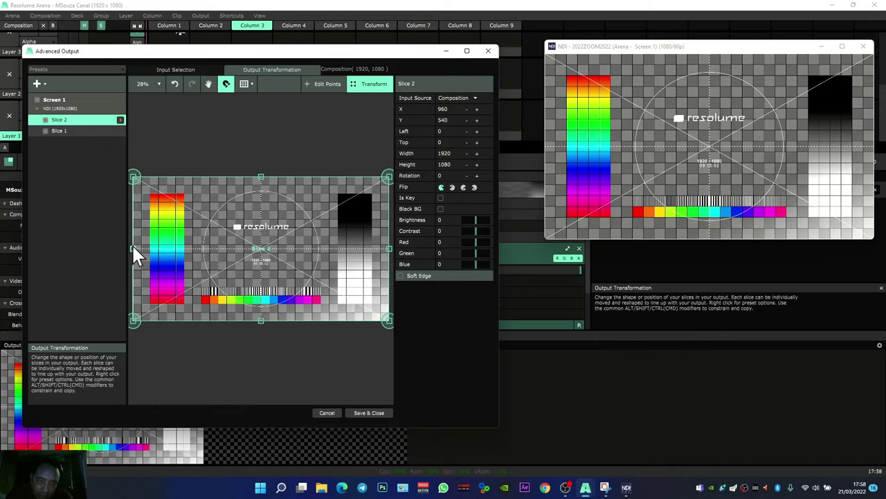
mouse_move(132, 248)
mouse_down()
mouse_move(217, 255)
mouse_move(133, 251)
mouse_up()
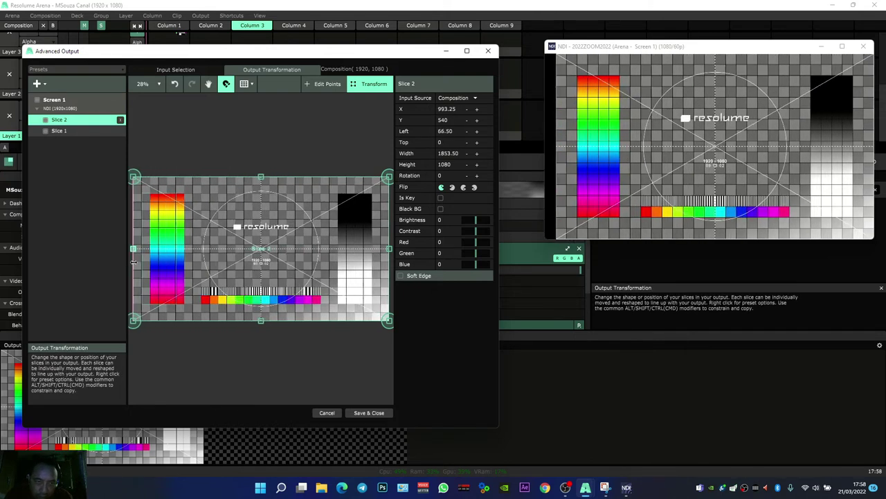
- Crop Slice 2's input area to the vertical grayscale bar, about 246 wide and 829 high with its corner at 1539, 125.50
click(179, 69)
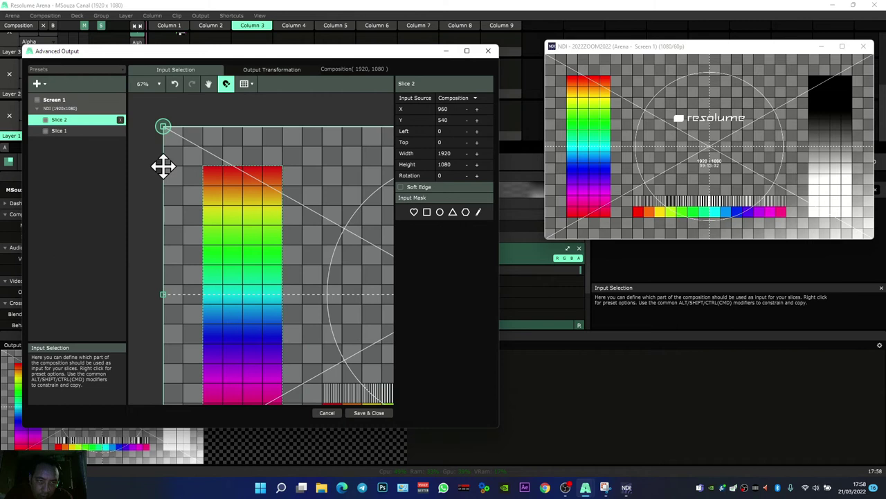
scroll(212, 212, down, 6)
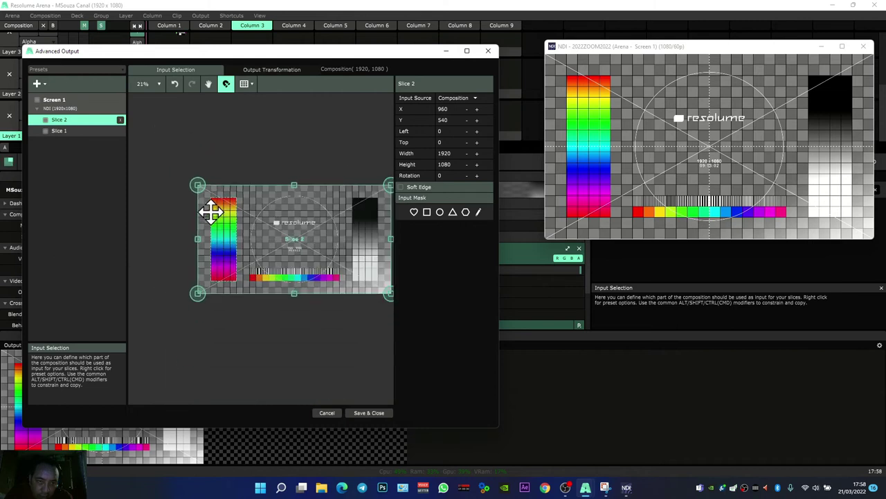
drag(199, 233, 346, 233)
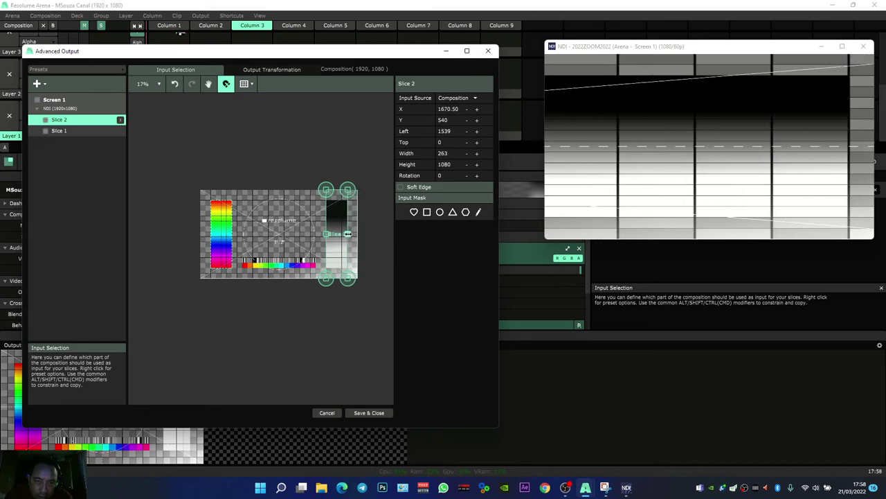
drag(336, 189, 336, 200)
drag(335, 277, 336, 267)
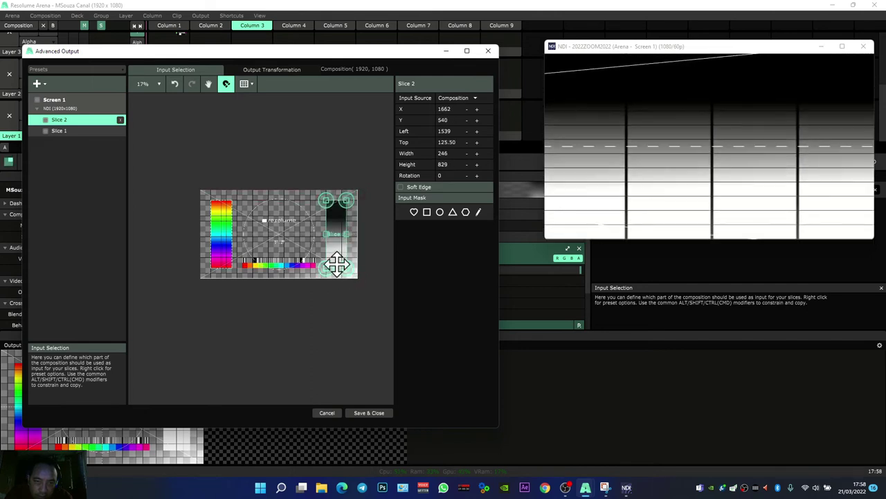
- Widen Slice 2's input area to 253 with its left edge at 1537, matching both sides of the grayscale bar
click(208, 84)
scroll(243, 206, up, 5)
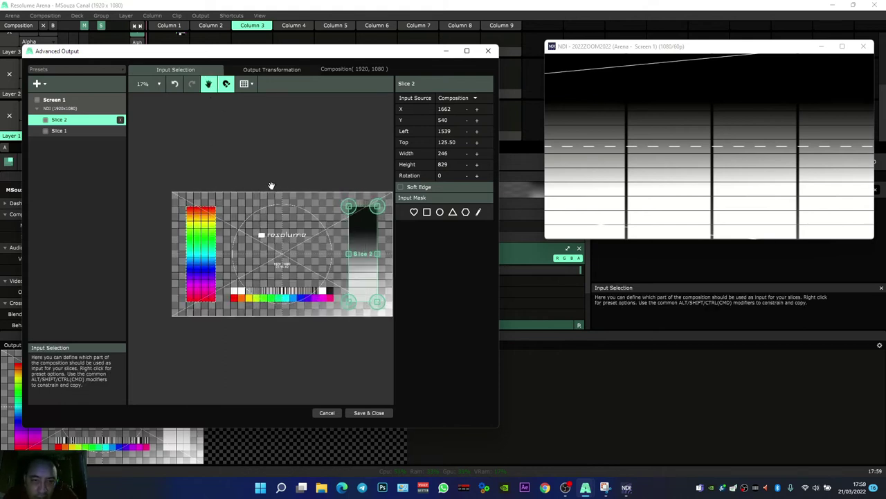
scroll(243, 206, up, 8)
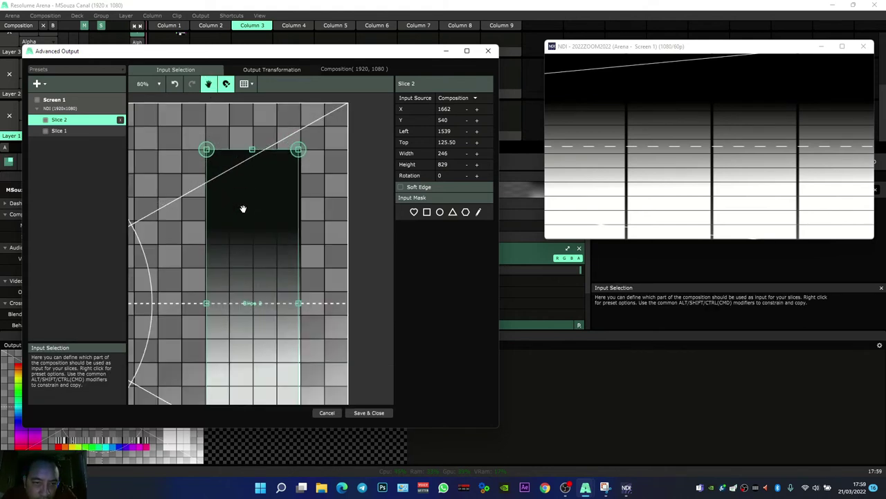
click(226, 83)
drag(310, 324, 312, 323)
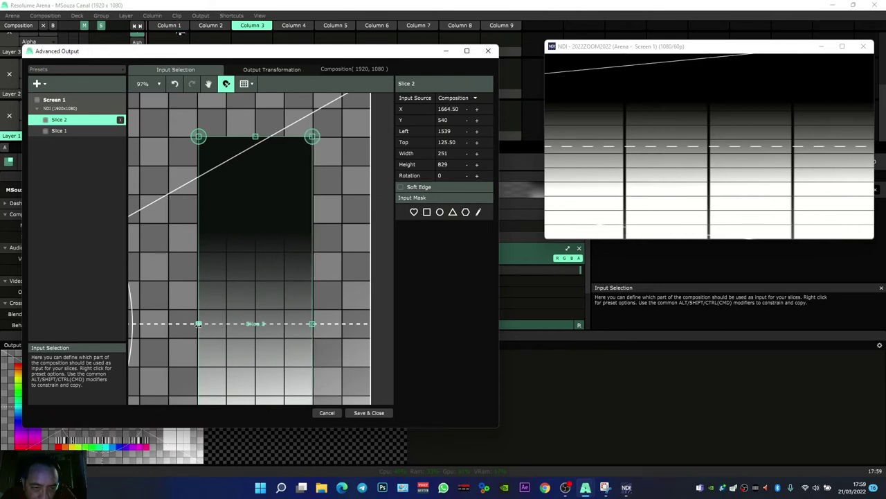
drag(198, 323, 197, 323)
scroll(242, 288, down, 4)
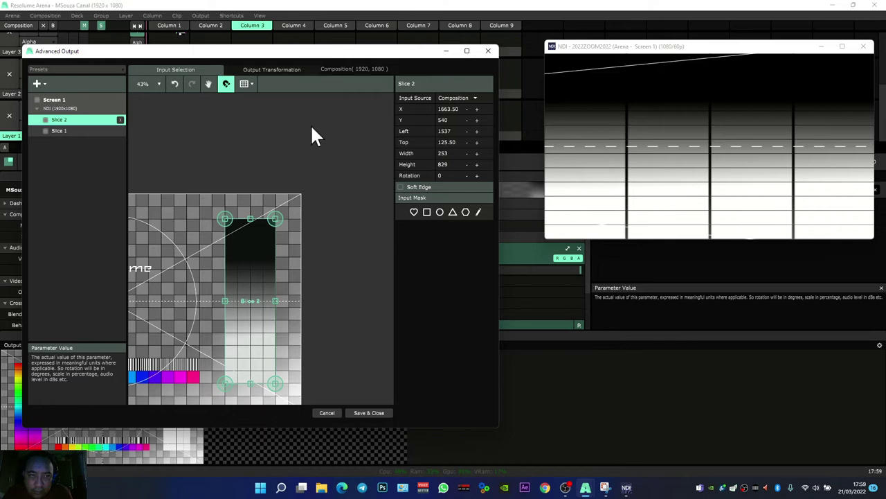
- Compare Slice 2's input size with Slice 1's and set Slice 2's input width to 257
click(88, 131)
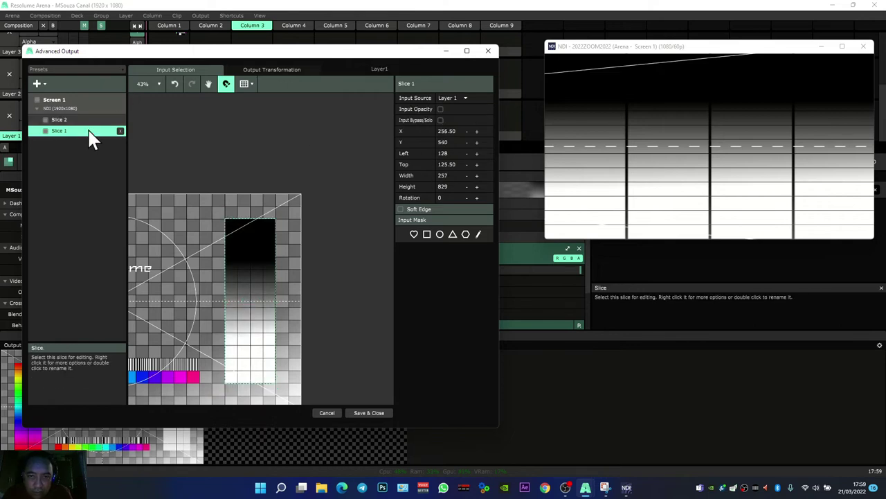
click(86, 120)
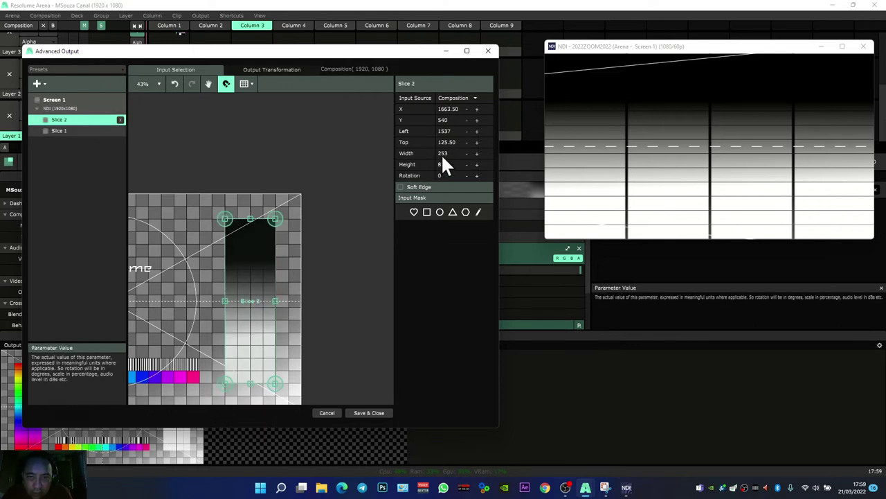
text(7)
key(Return)
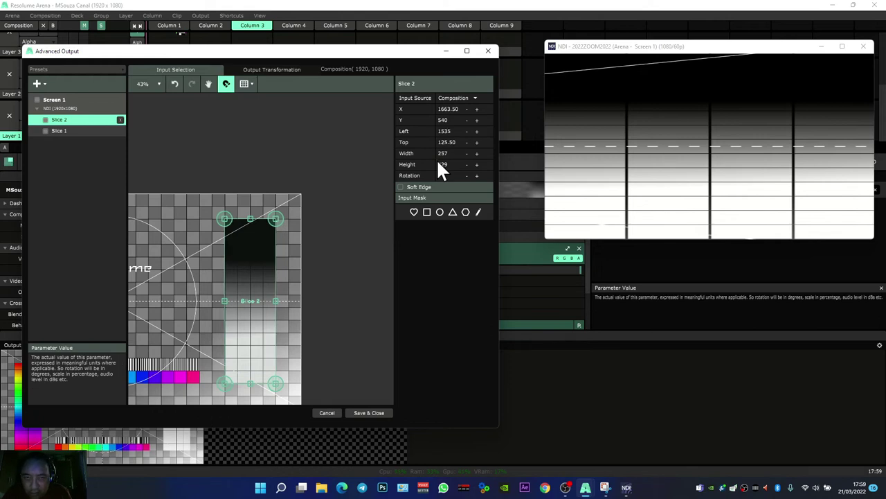
- Set Slice 2's output size to 257 wide by 829 high and move it to about X 1711, Y 540
click(257, 66)
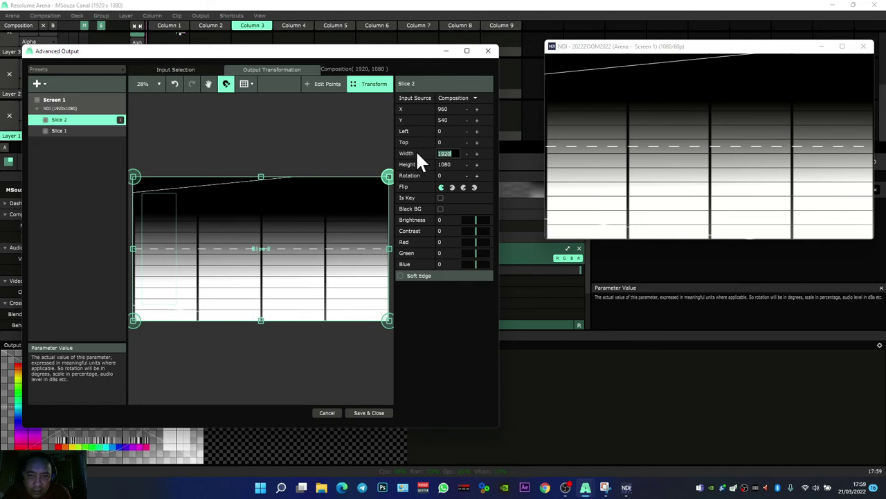
text(257)
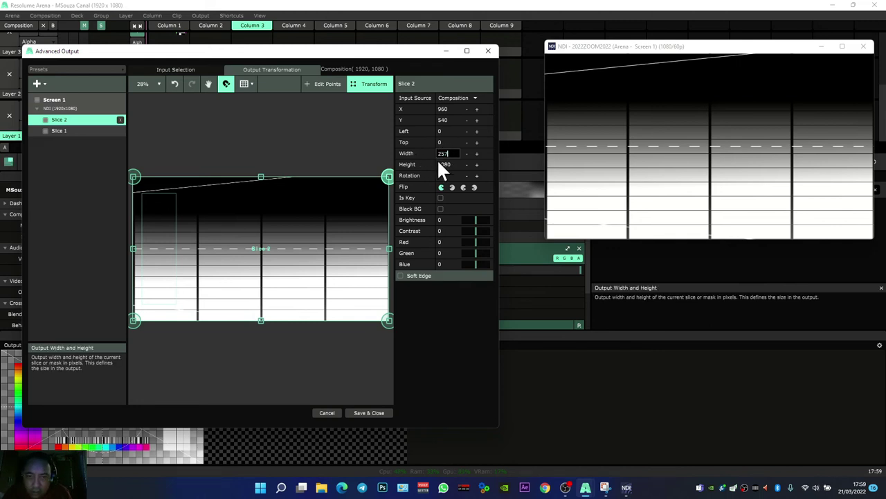
click(438, 164)
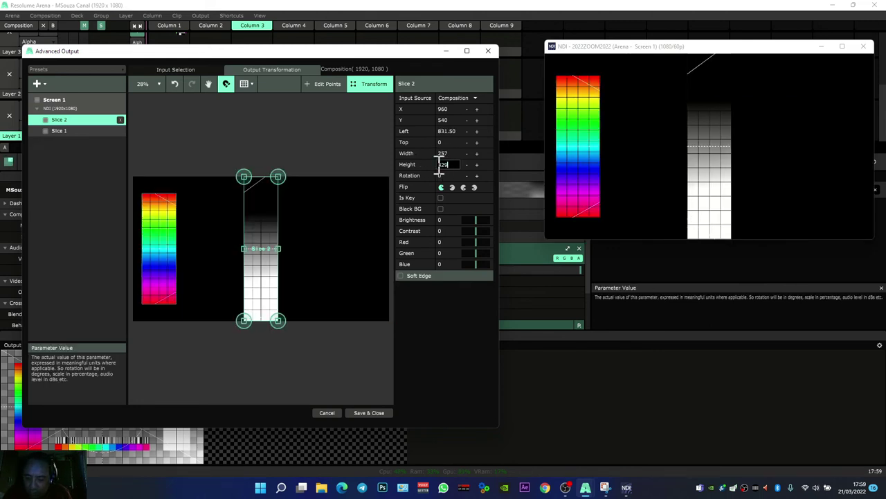
key(Return)
drag(269, 263, 371, 264)
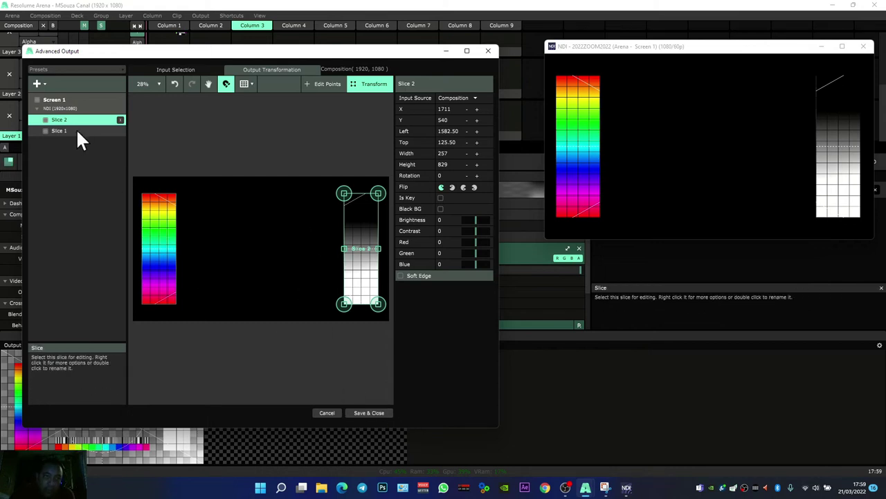
- Rename Slice 1 as "layer 1 a" and Slice 2 as "layer 1 b"
click(52, 131)
right_click(52, 131)
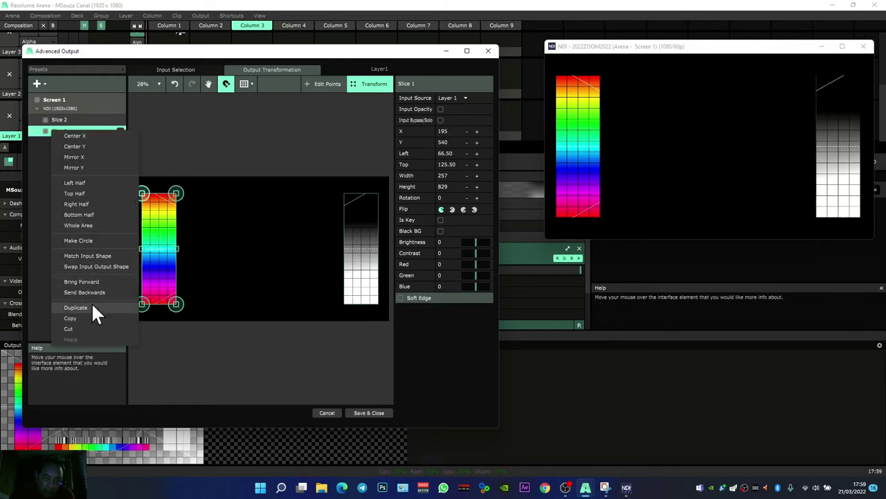
click(57, 120)
double_click(59, 132)
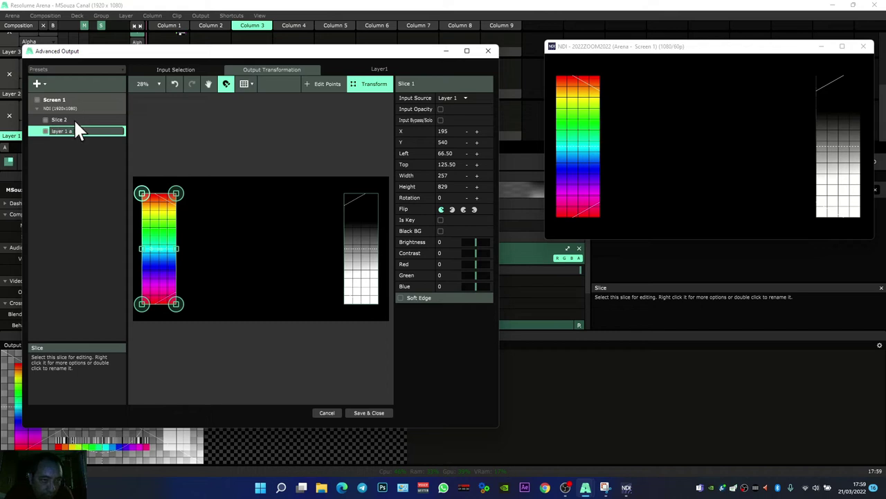
double_click(58, 119)
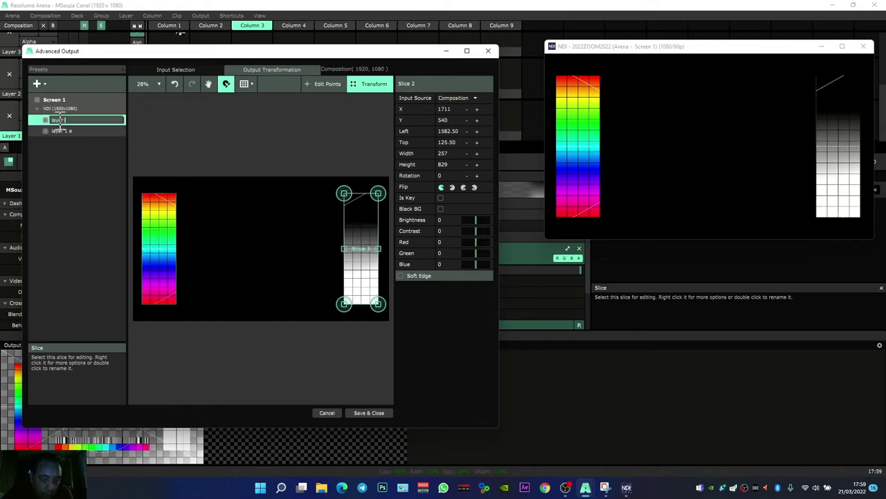
key(Return)
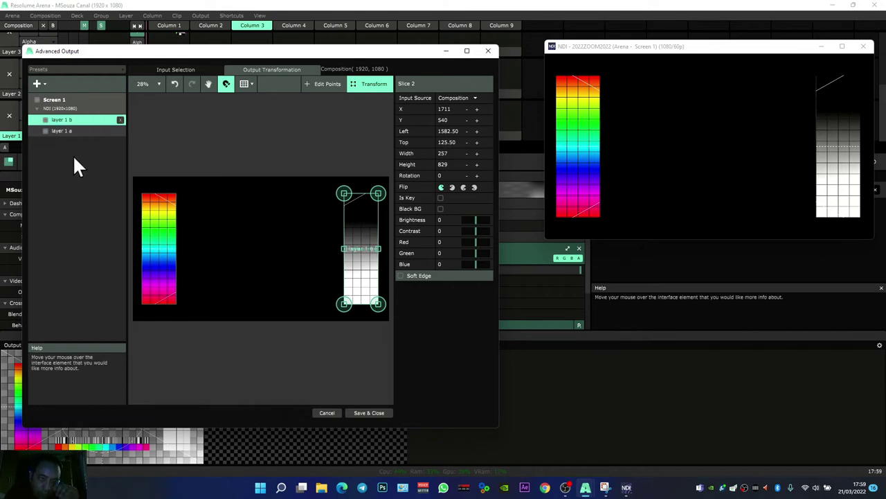
- Add a third slice to Screen 1 above the two renamed slices
click(36, 83)
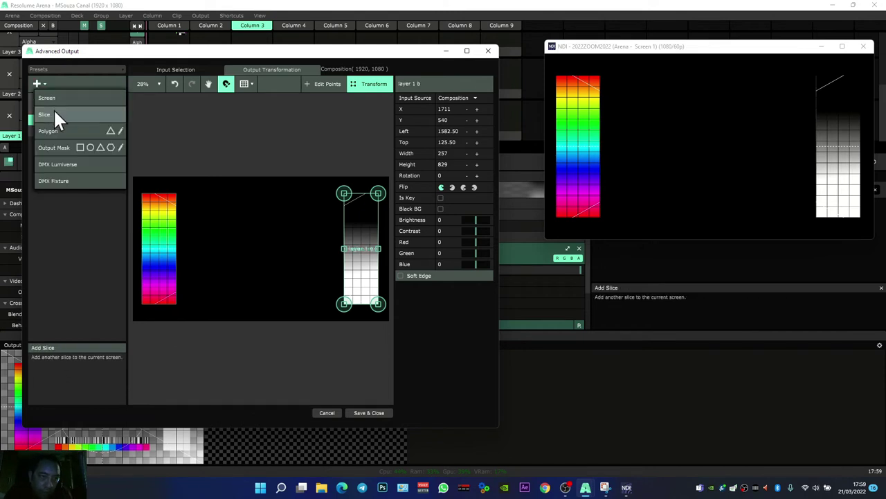
click(55, 114)
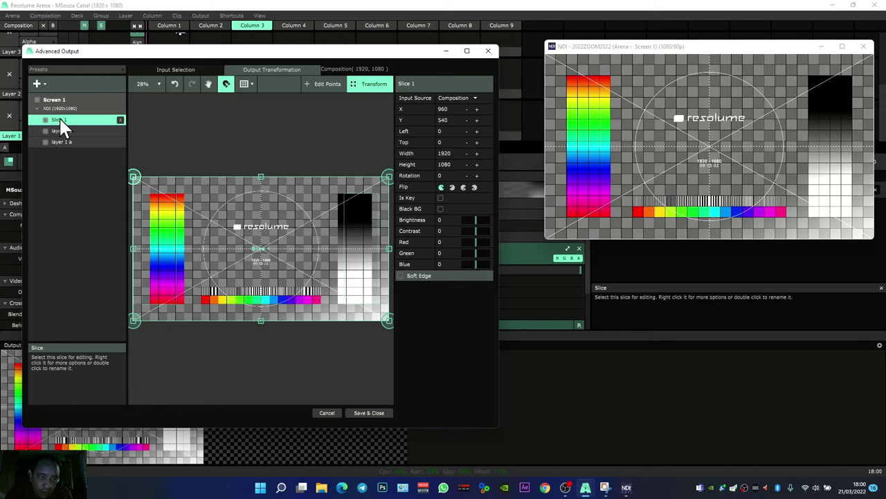
- Rename the newly added third slice as "layer 2 a" and save and close the Advanced Output setup
double_click(61, 120)
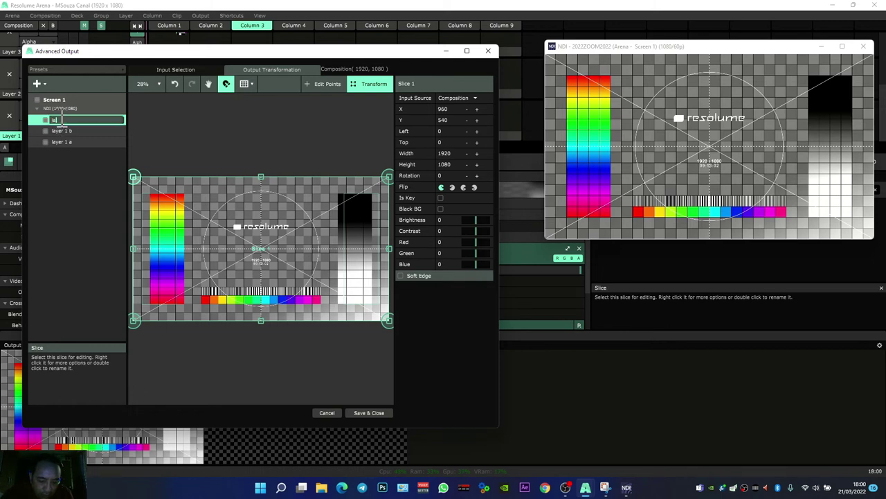
text(layer 2 a)
key(Return)
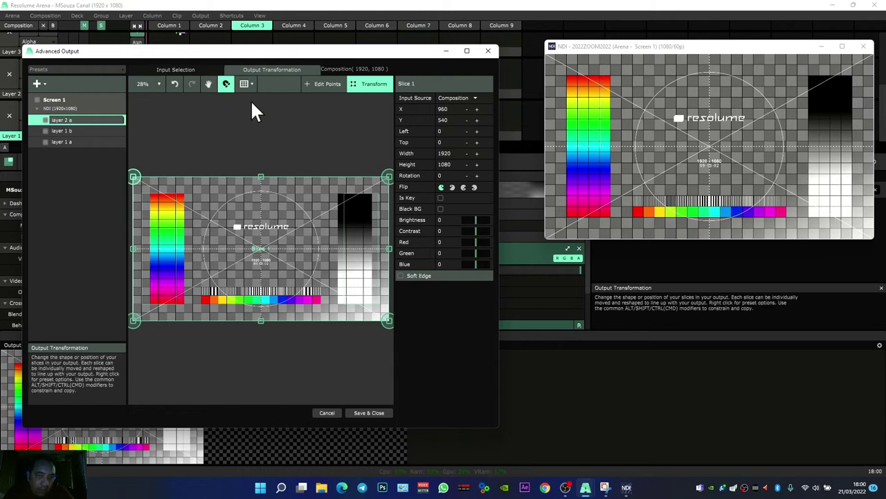
click(154, 132)
click(180, 69)
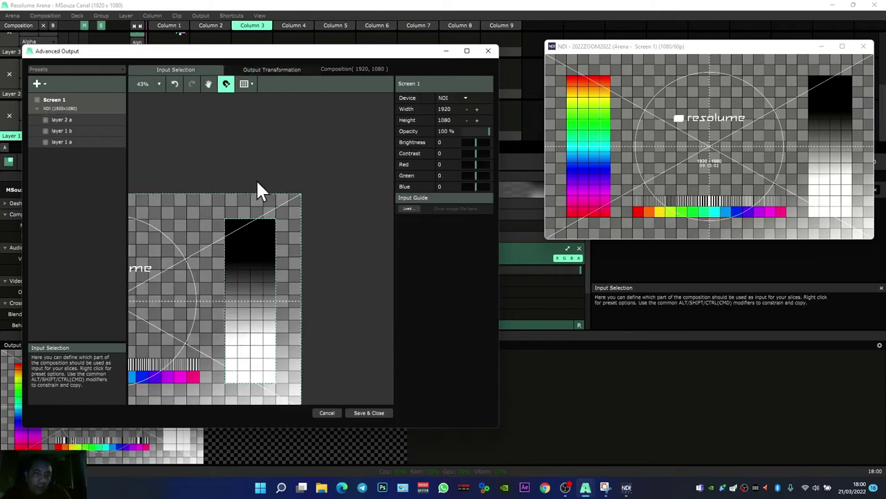
click(362, 412)
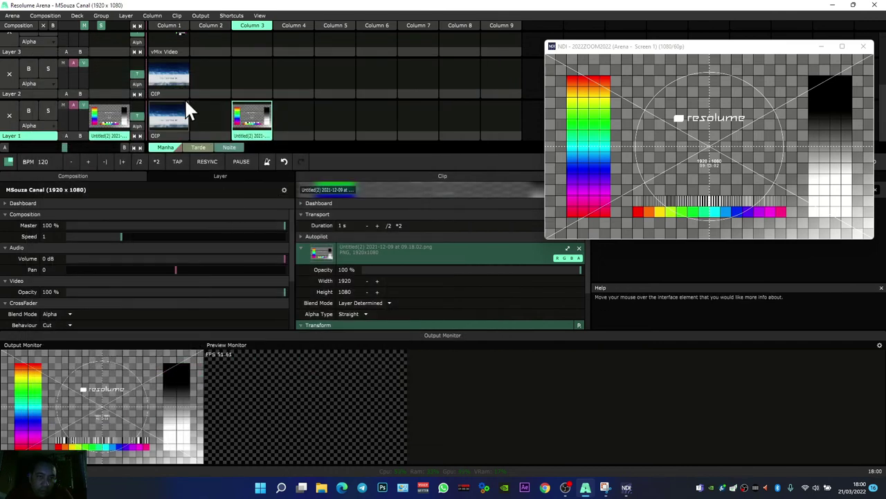
- Copy the Layer 2 OIP clip from Column 1 into Column 3 of the same layer and launch the copy
click(173, 81)
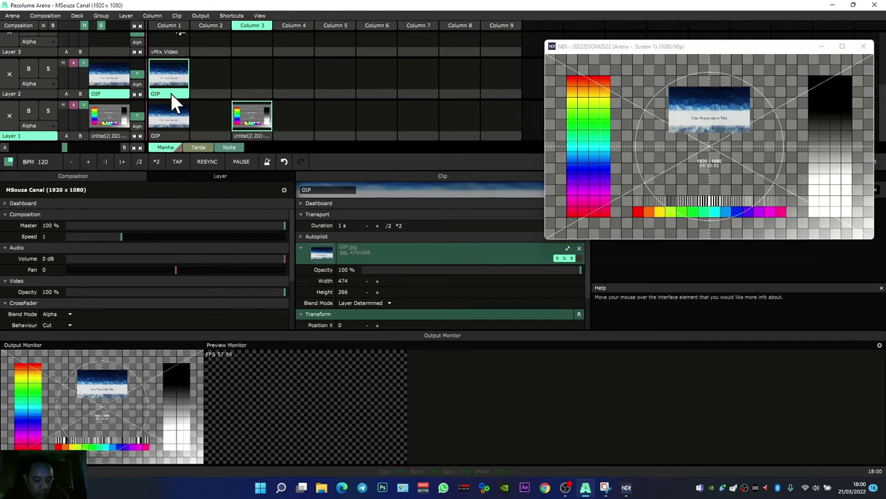
click(254, 94)
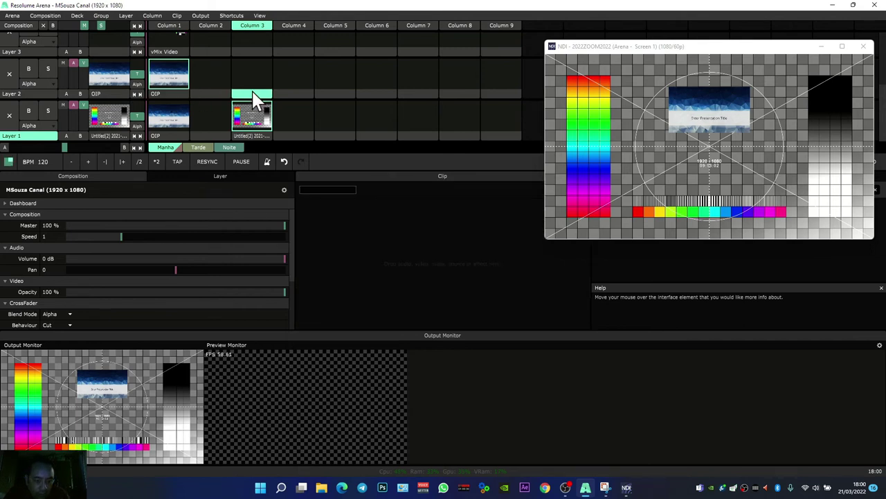
key(ctrl+v)
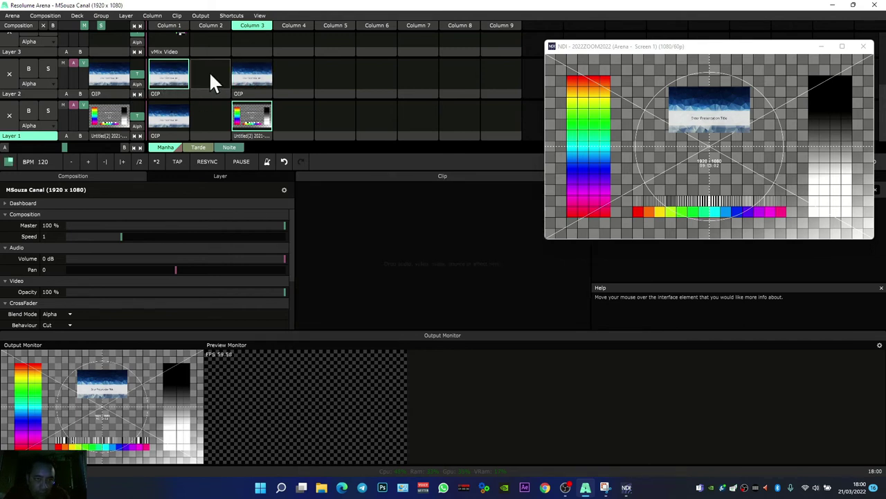
click(253, 79)
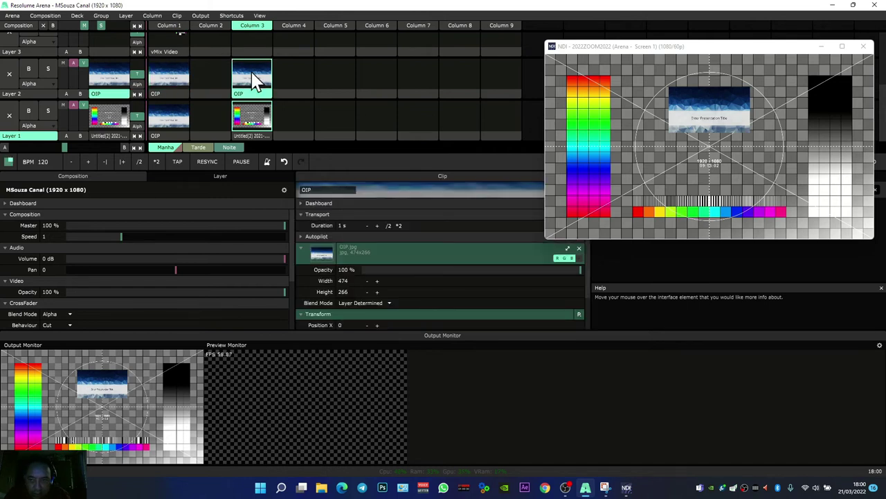
- Reopen the Advanced Output and set the input source of slice "layer 2 a" to Layer 2
click(203, 15)
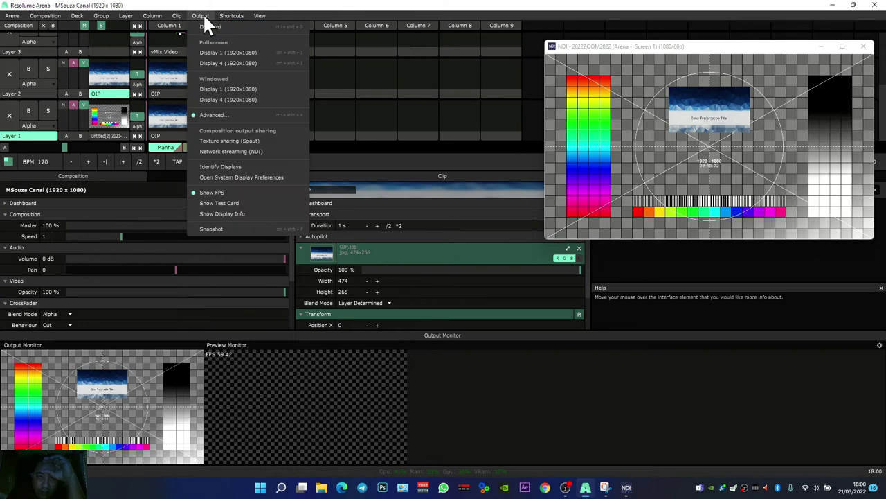
click(225, 115)
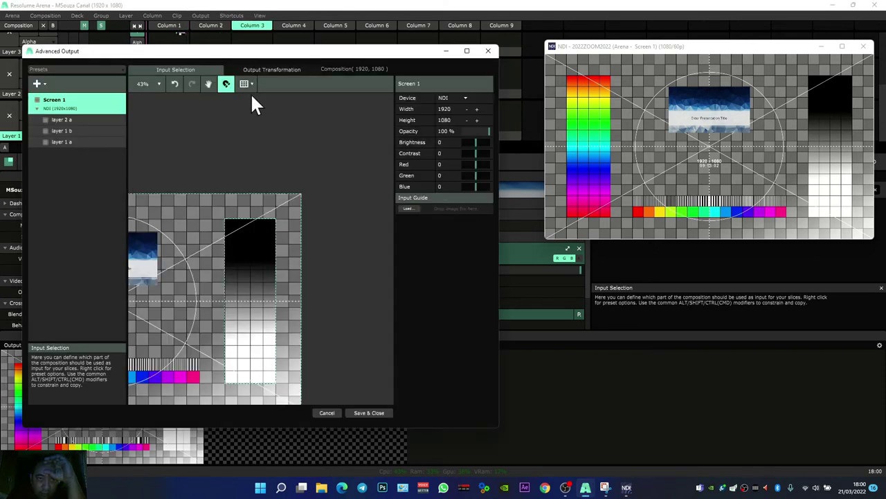
click(273, 71)
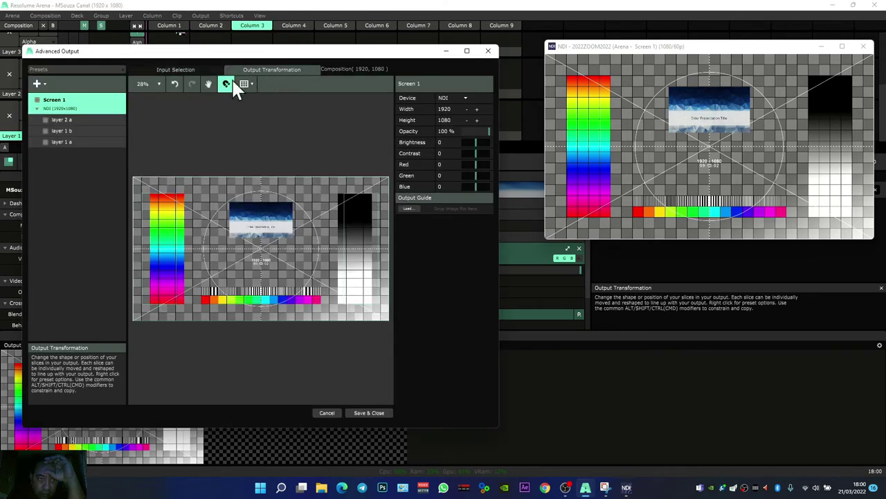
click(76, 119)
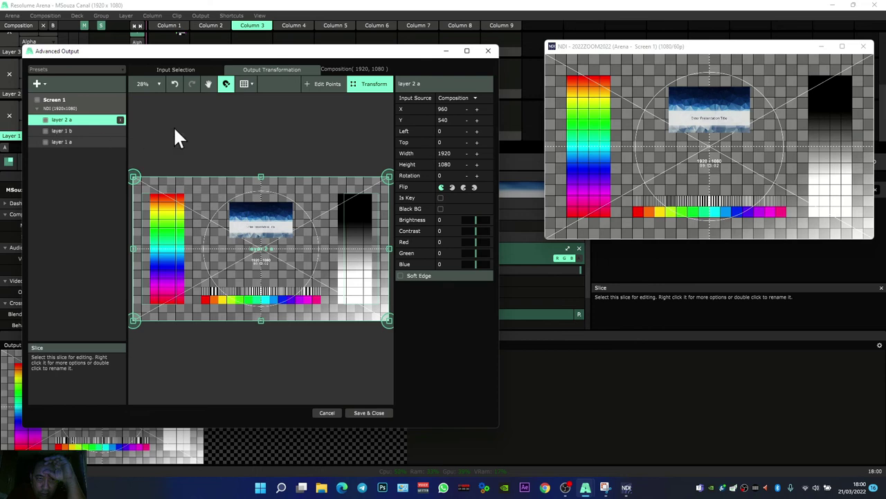
click(454, 99)
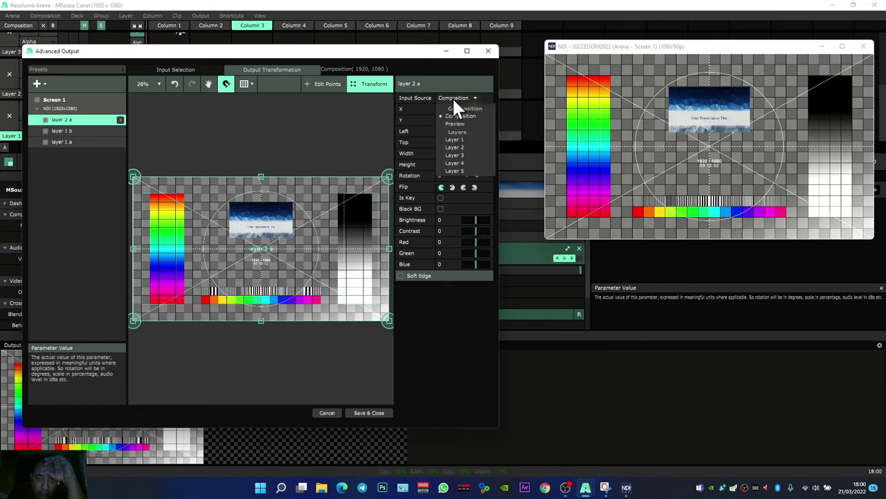
click(465, 147)
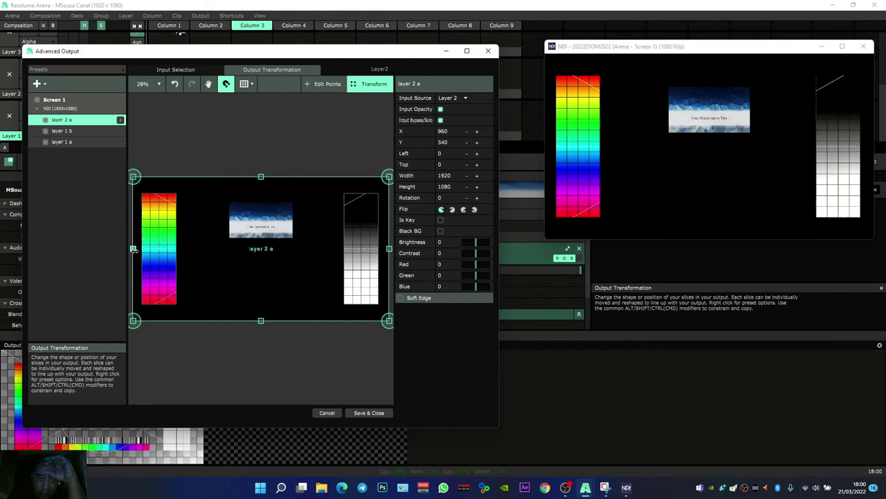
- Crop layer 2 a's input around the OIP image to about 476 wide by 354.5 high, at left 722 and top 125.5
click(189, 71)
click(218, 159)
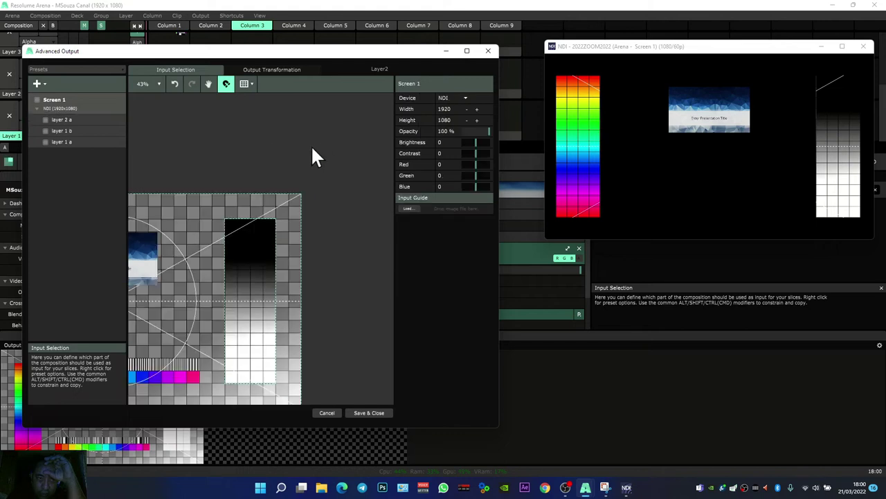
click(208, 85)
drag(208, 144, 274, 143)
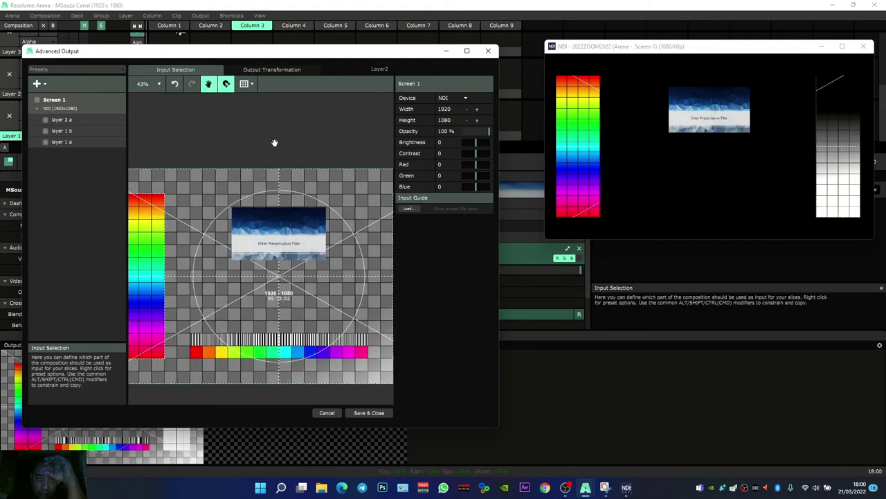
click(78, 119)
scroll(268, 191, down, 5)
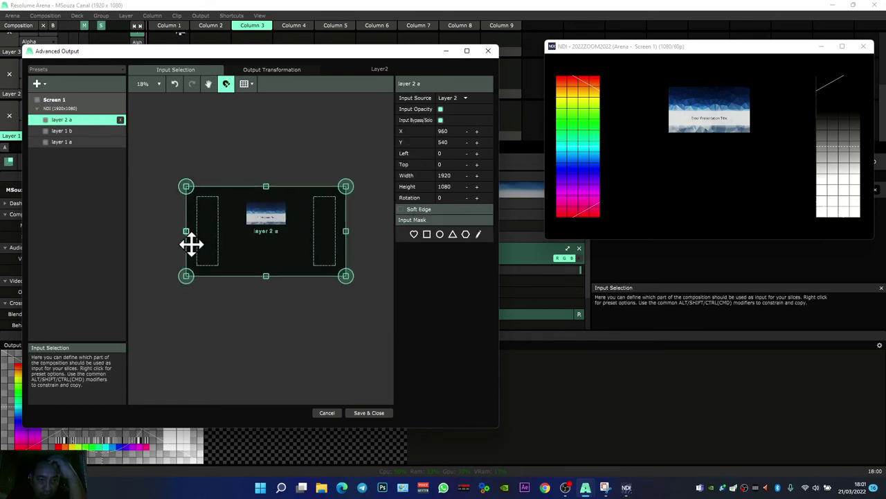
drag(185, 230, 246, 231)
drag(345, 231, 284, 231)
drag(264, 276, 268, 225)
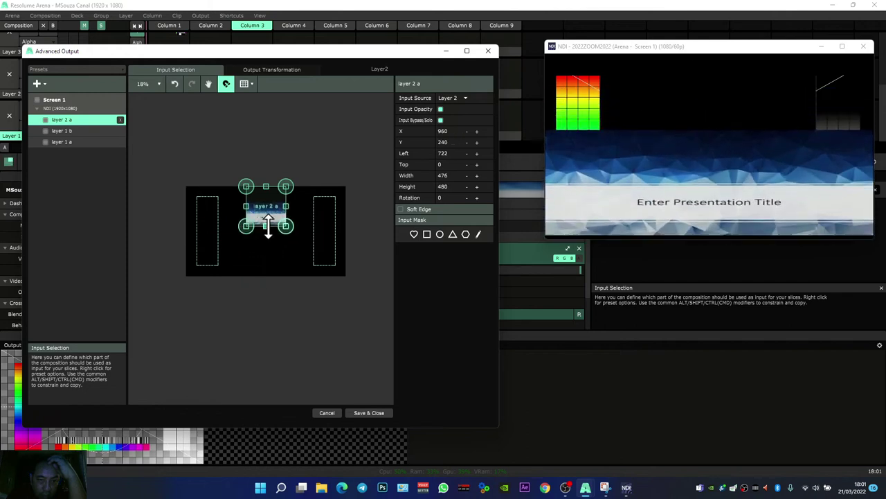
drag(268, 187, 268, 197)
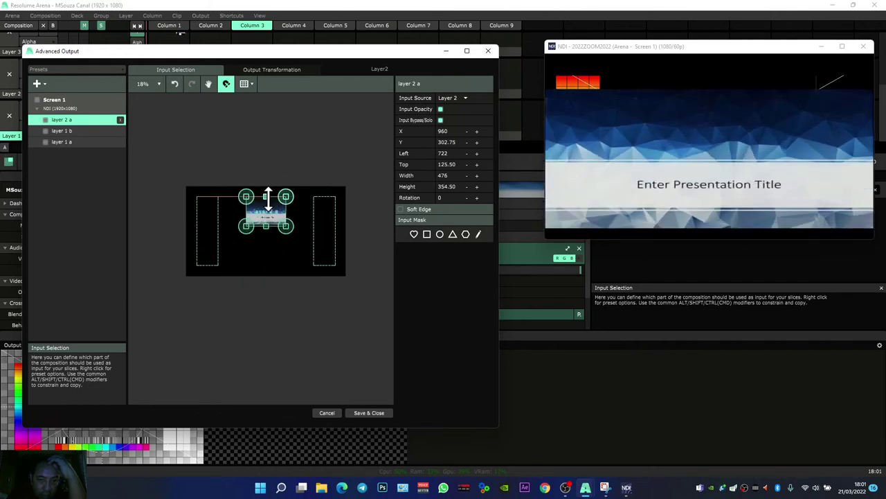
- Scale layer 2 a's output to about 604 by 339, centre it at X 960, Y 540, and disable Input Opacity and Input Bypass/Solo
click(280, 70)
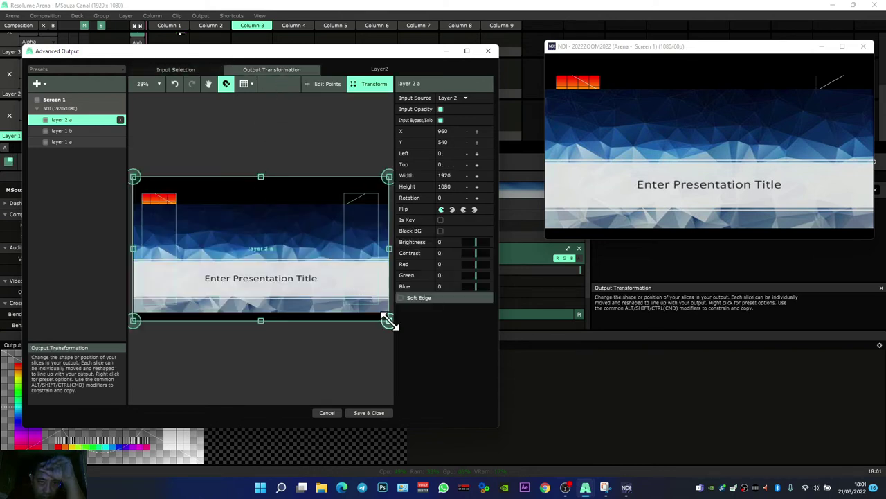
drag(388, 320, 267, 244)
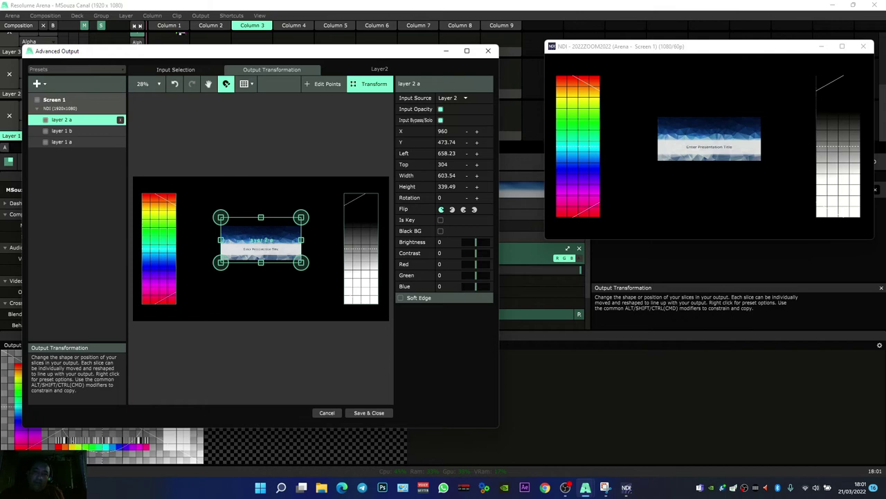
click(440, 110)
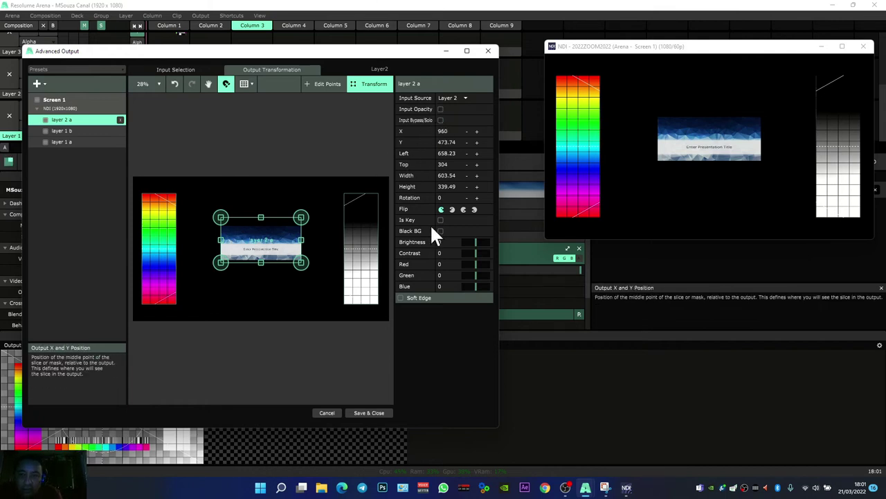
drag(275, 243, 272, 251)
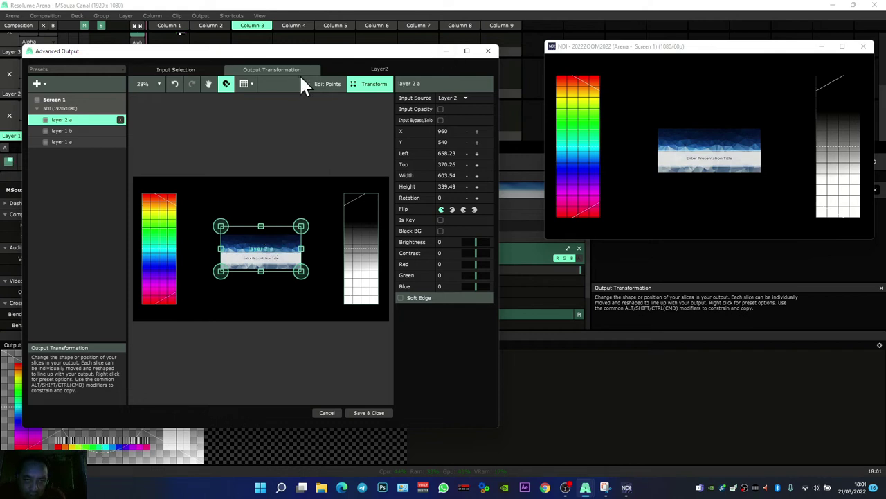
- Switch layer 2 a's point editing to Bezier mode and bend its lower edge upward and its upper edge downward
click(330, 89)
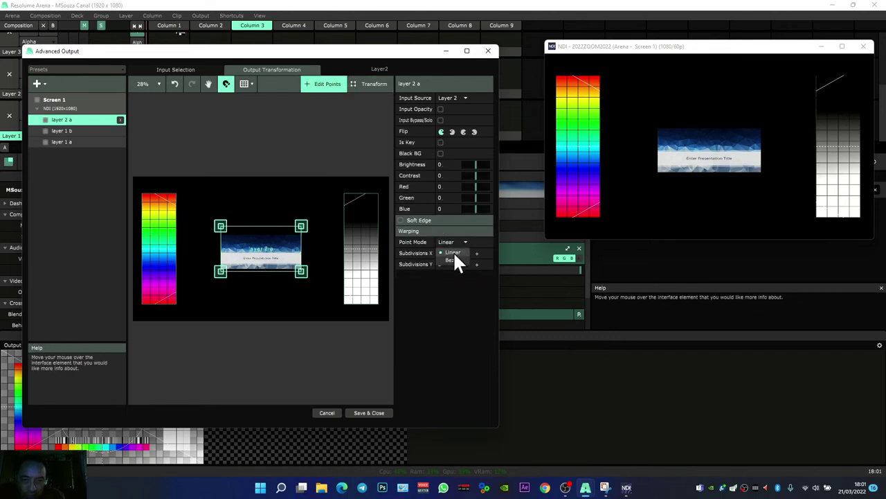
click(452, 259)
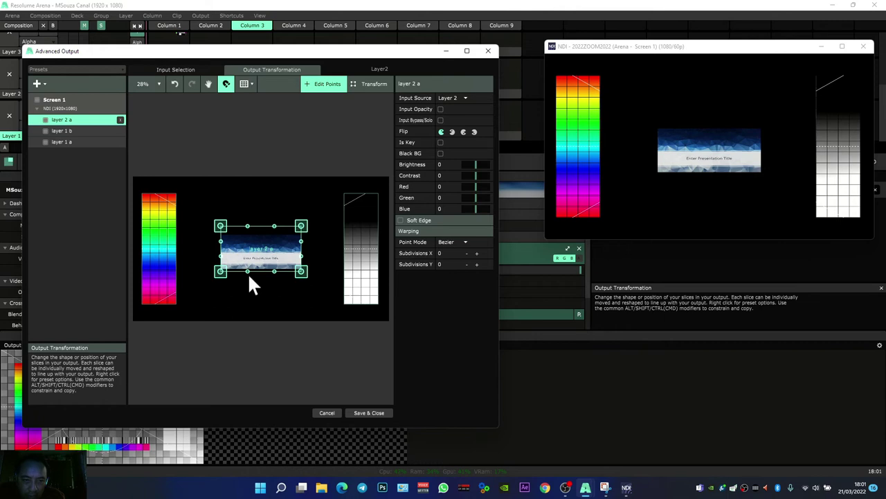
drag(248, 270, 280, 261)
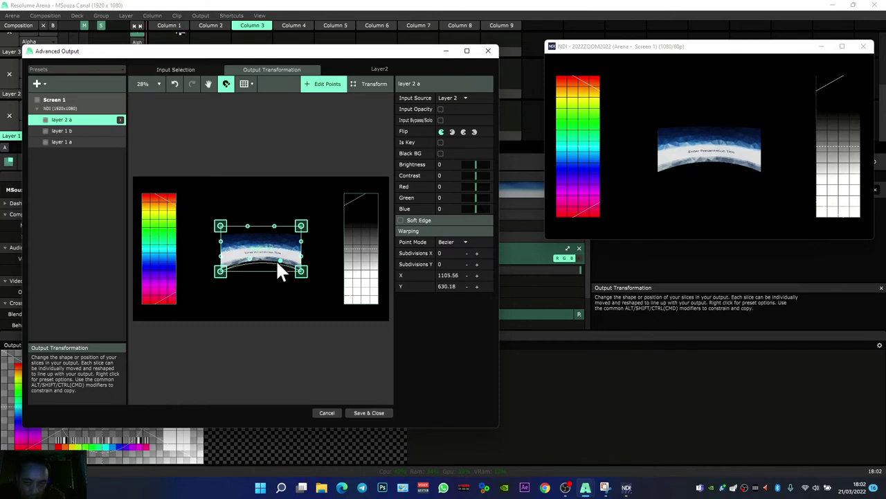
drag(248, 228, 276, 236)
click(275, 227)
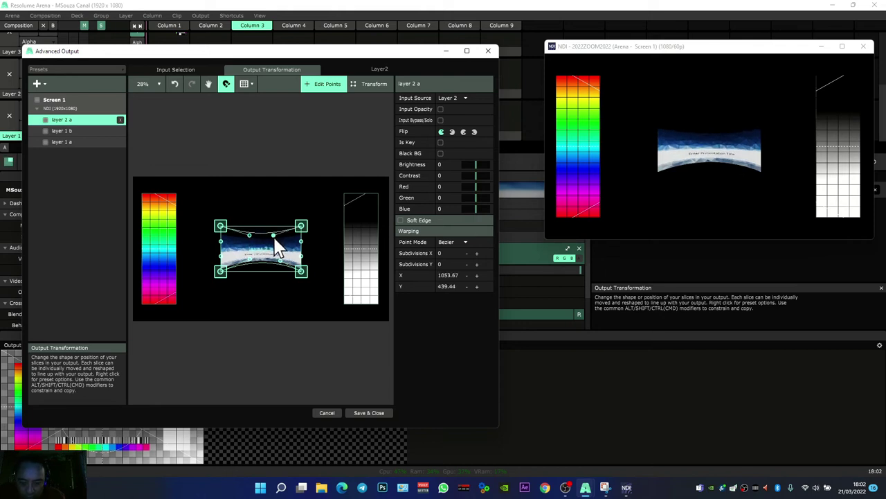
- Nudge the upper edge's Bezier handles farther down, the right one to Y 507.44 and the left one to Y 482.44
key(shift+Down)
key(shift+Down)
key(shift+Down)
key(shift+Down)
key(shift+Down)
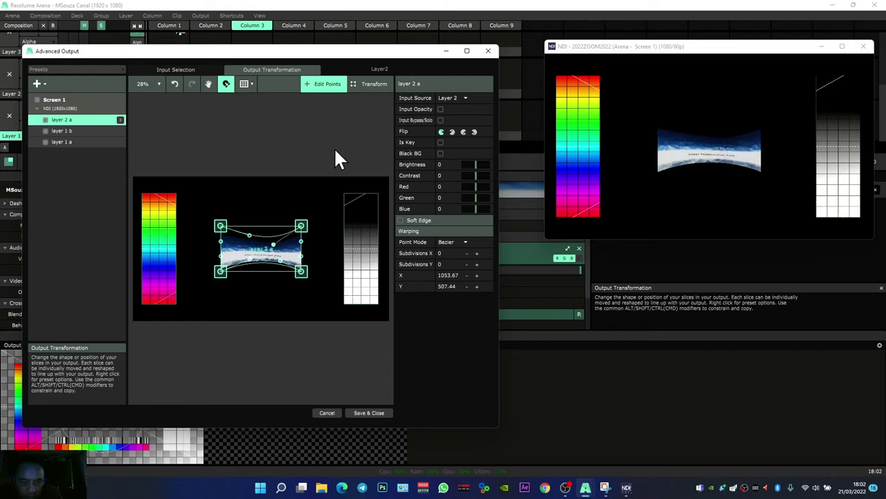
click(250, 236)
key(Down)
key(Down)
key(Down)
key(Down)
key(Down)
key(Down)
key(Down)
key(Down)
key(Down)
key(Down)
key(Down)
key(Down)
key(Down)
key(Down)
key(Down)
key(Down)
key(Down)
key(Down)
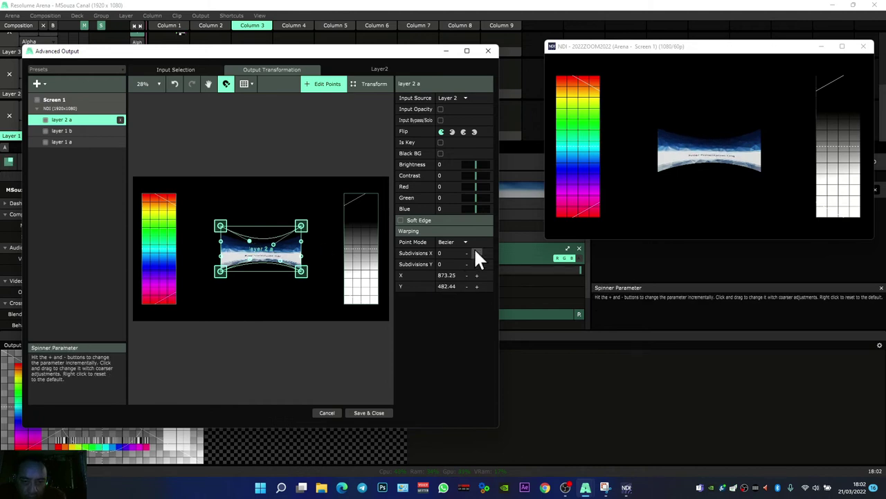
- Set the warp to 1 subdivision in X and Y, shift its bottom-middle and centre points left to straighten the middle line, and save the output
click(476, 253)
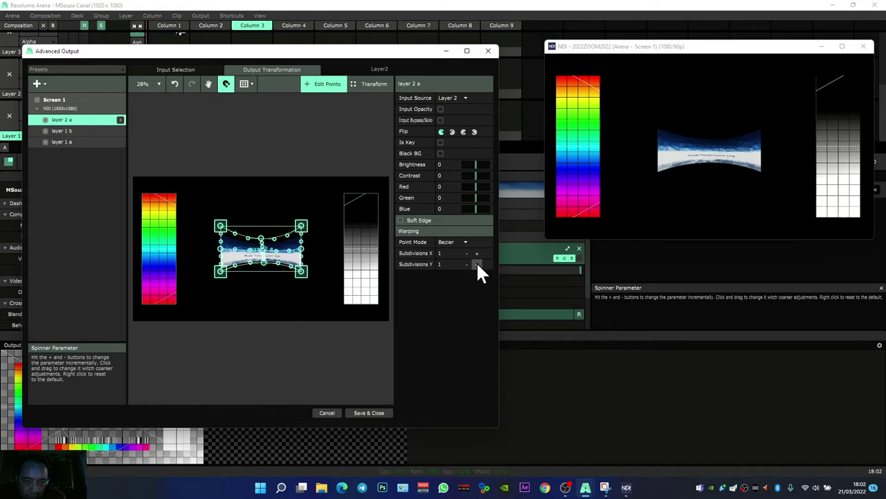
scroll(266, 260, up, 3)
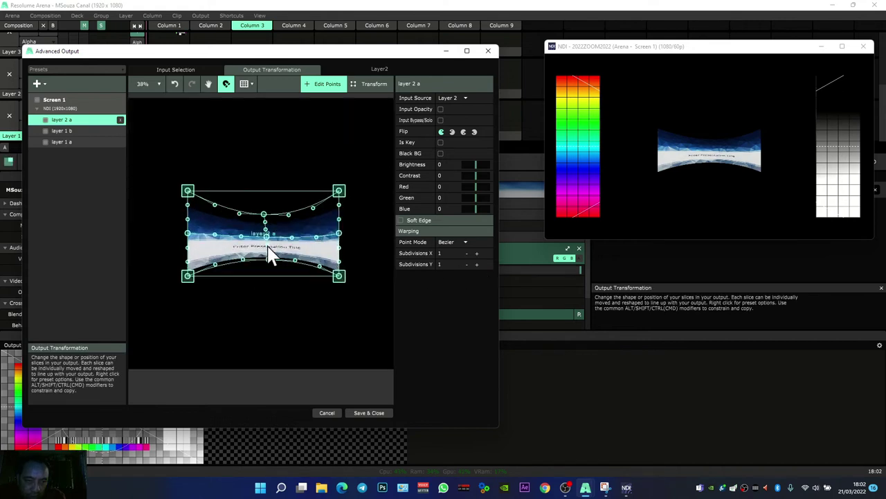
scroll(271, 255, up, 8)
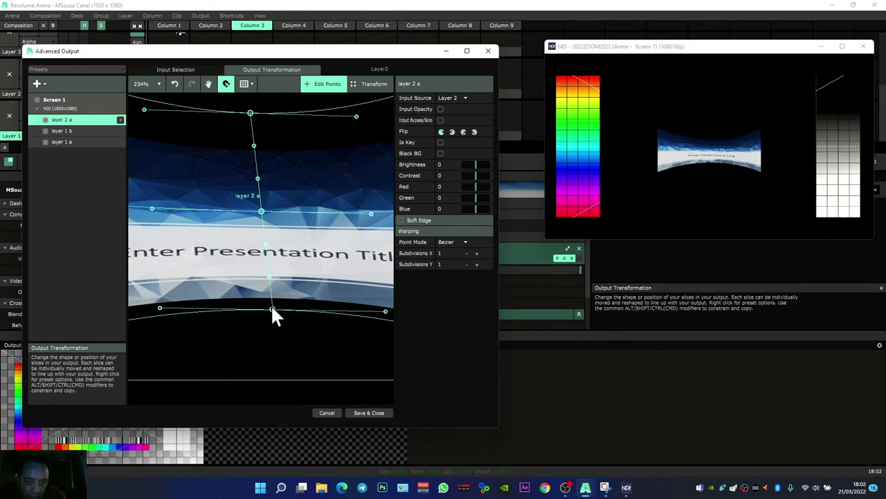
drag(272, 309, 257, 309)
drag(262, 218, 257, 213)
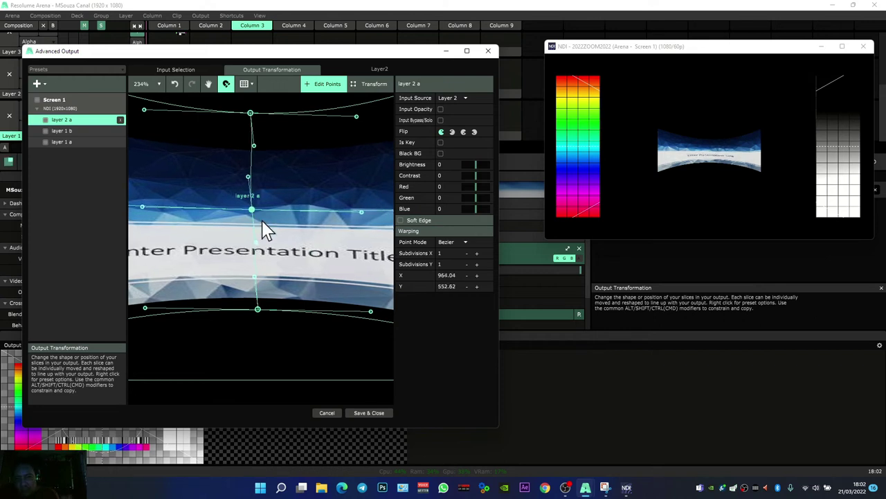
scroll(264, 229, down, 5)
scroll(263, 228, down, 2)
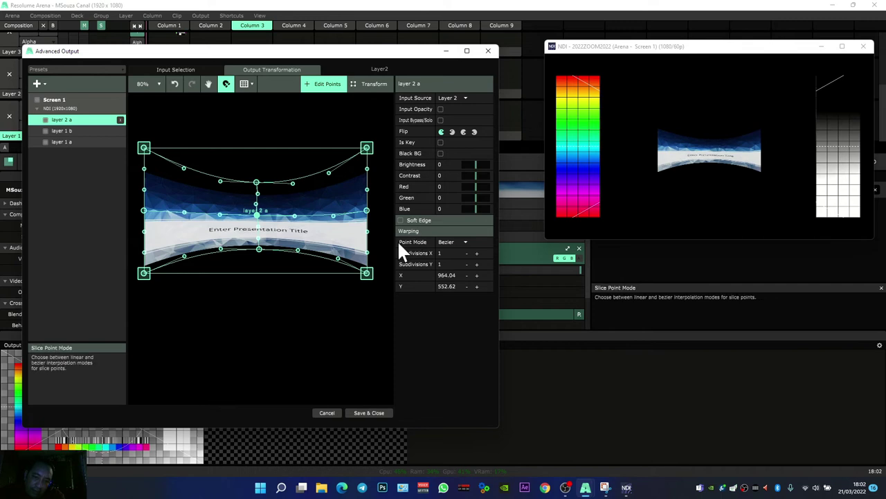
click(381, 412)
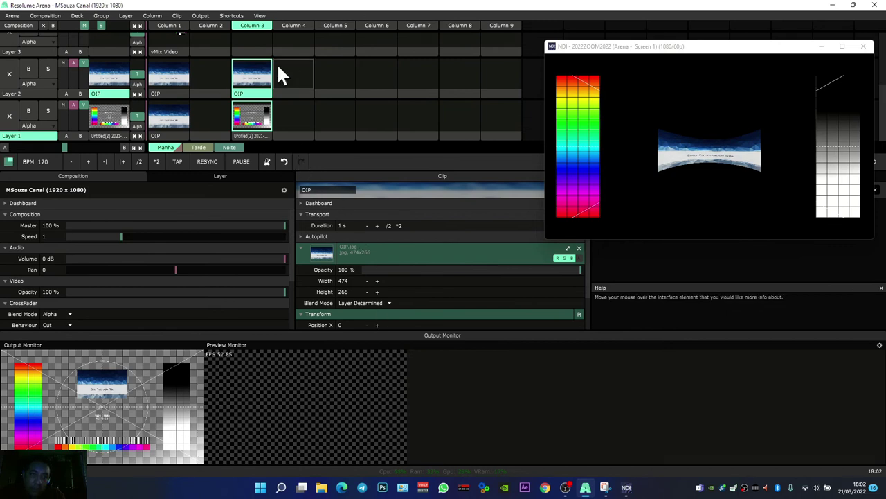
- Start a new default setup in Advanced Output, replacing the current slices, and save it
click(204, 19)
click(225, 116)
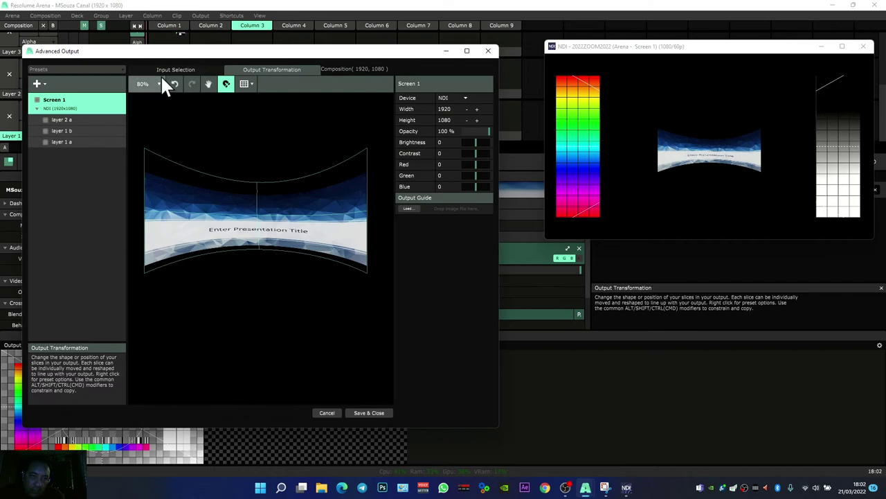
click(69, 69)
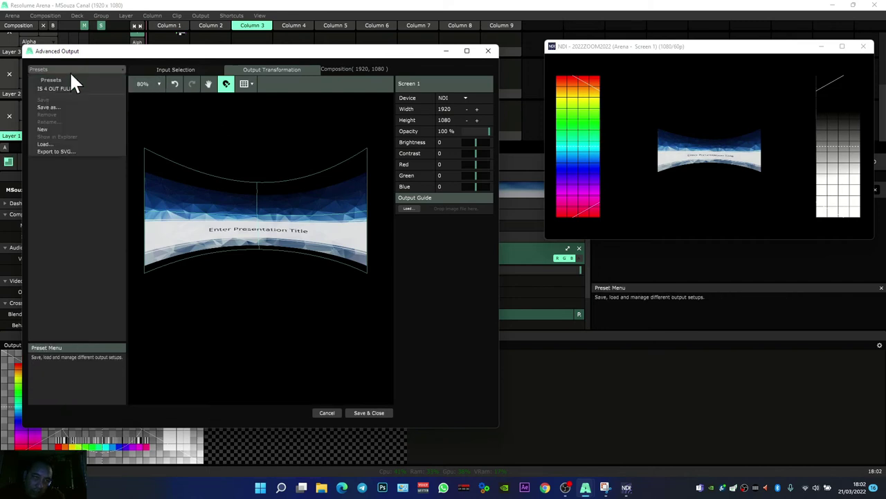
click(61, 129)
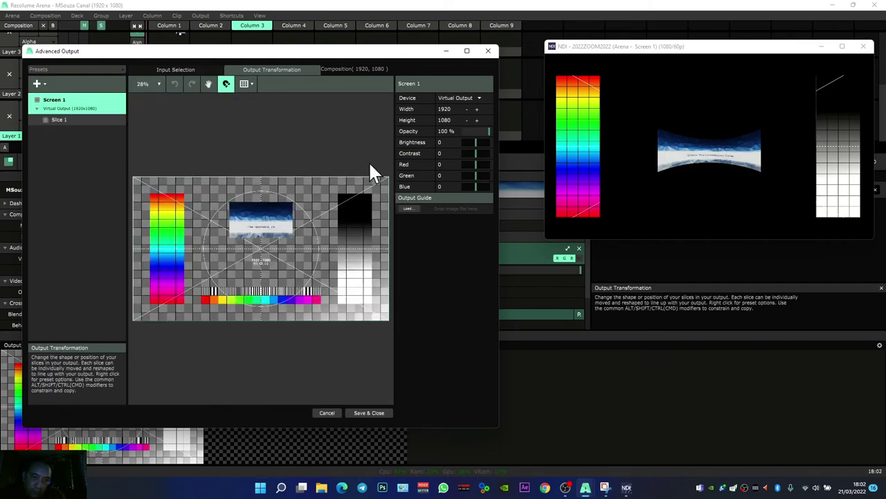
click(378, 413)
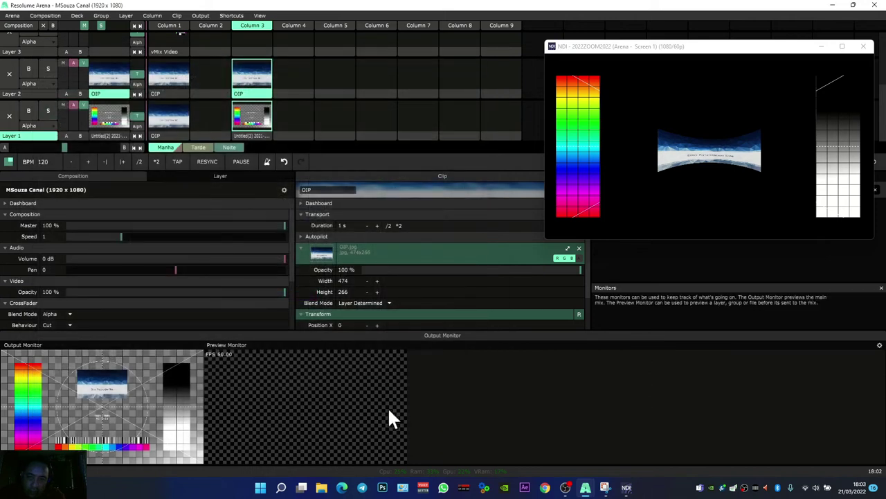
- Set Screen 1's output device to NDI in Advanced Output and save the setup
click(232, 17)
mouse_move(211, 14)
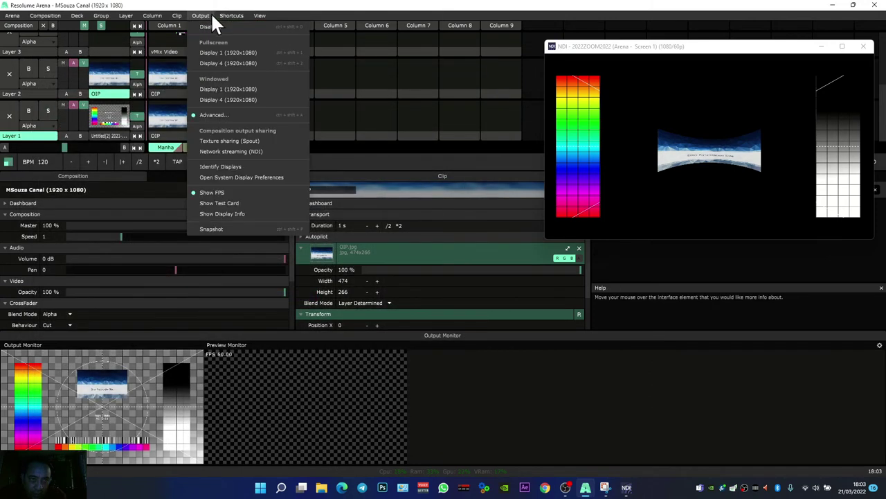
click(241, 110)
click(117, 121)
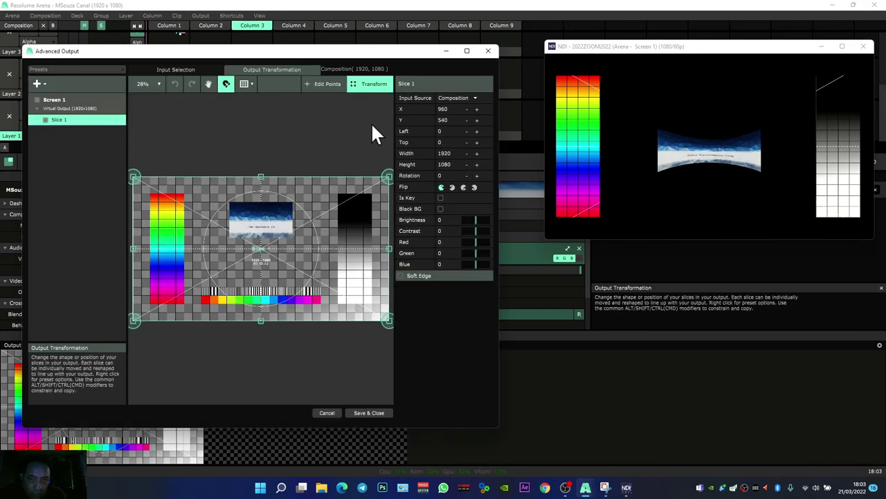
click(113, 105)
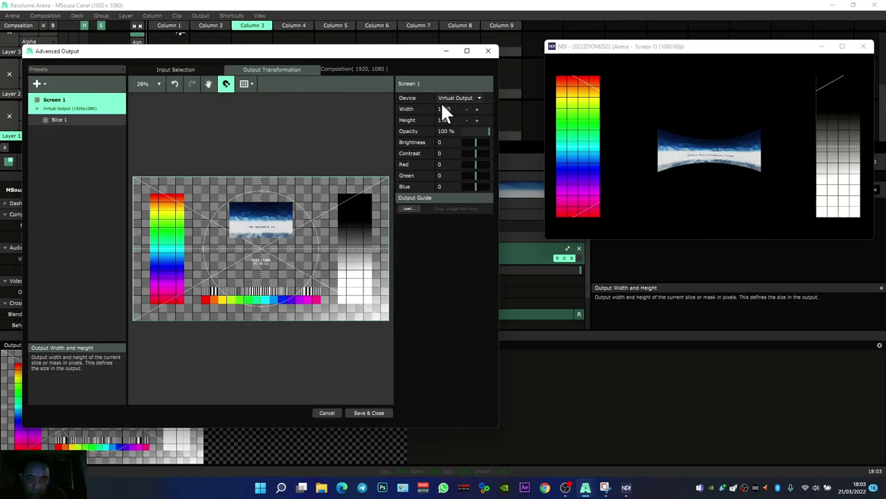
click(450, 98)
click(460, 124)
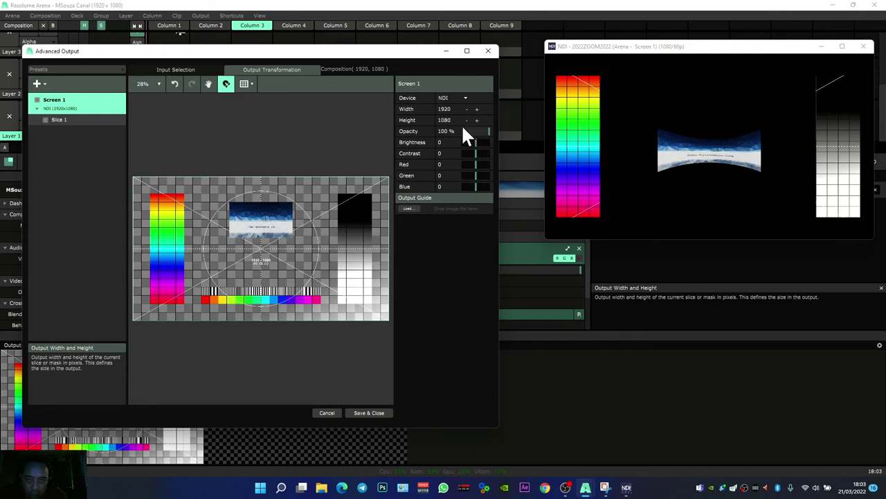
click(374, 414)
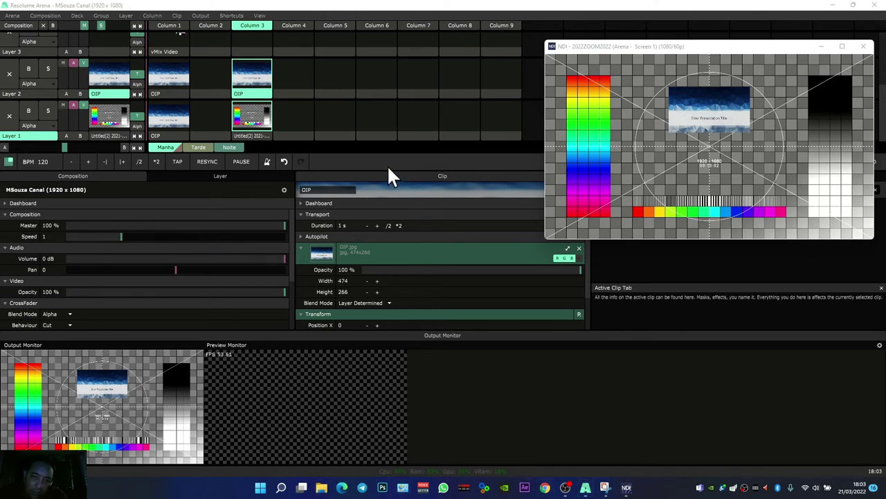
- Add the 4K Video (Ultra HD) Unbelievable Beauty clip from Desktop > NEW SCENE > Media > GRID FULL IS to Layer 1, Column 4
click(321, 487)
click(321, 488)
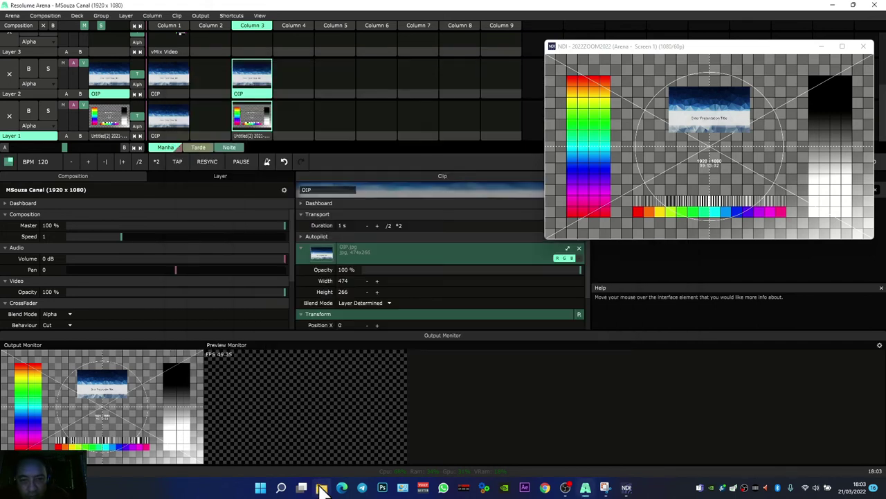
click(322, 487)
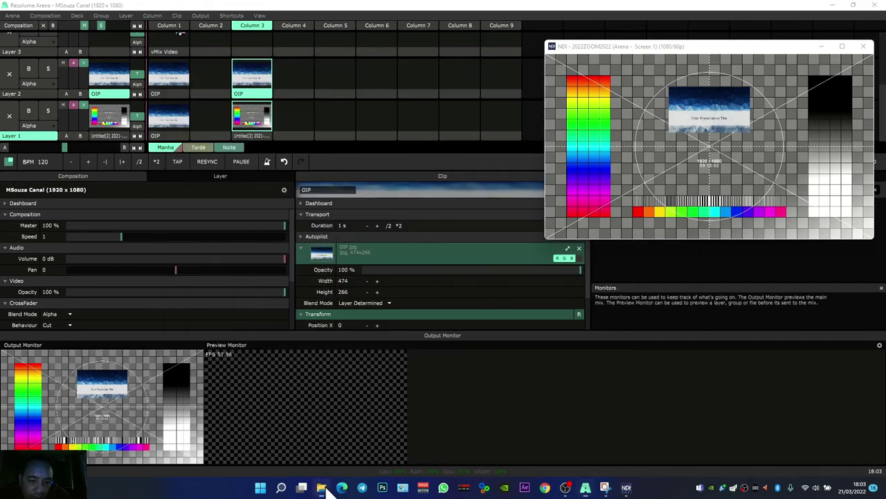
click(210, 152)
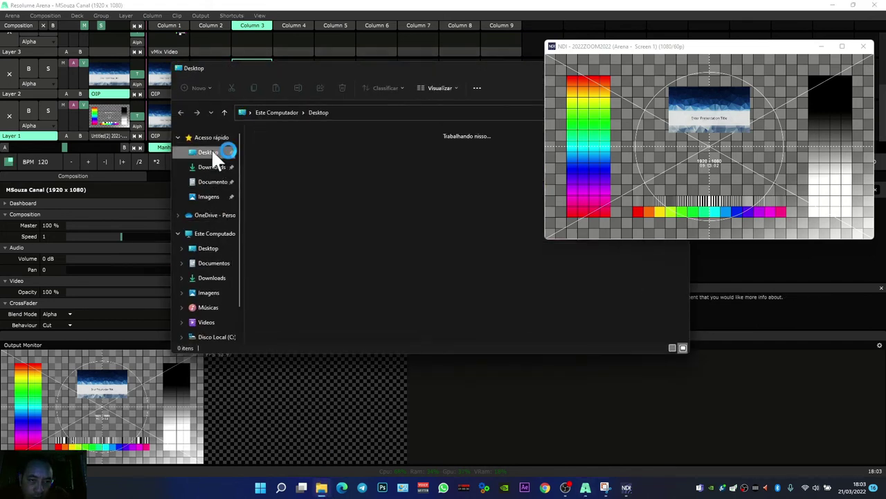
double_click(381, 158)
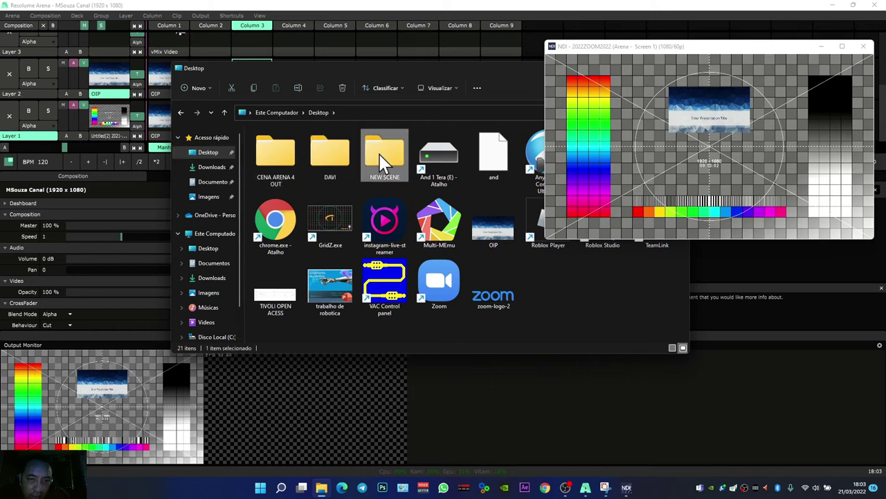
double_click(299, 147)
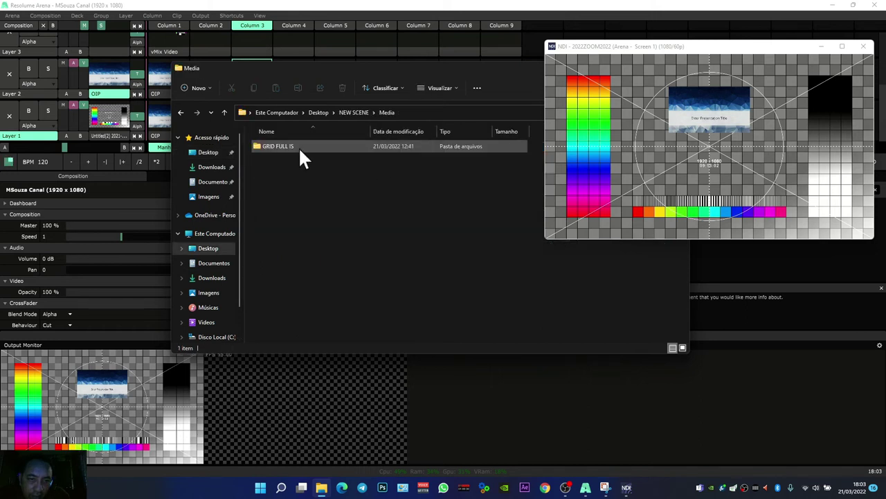
drag(396, 72, 516, 251)
double_click(410, 319)
drag(438, 340, 299, 125)
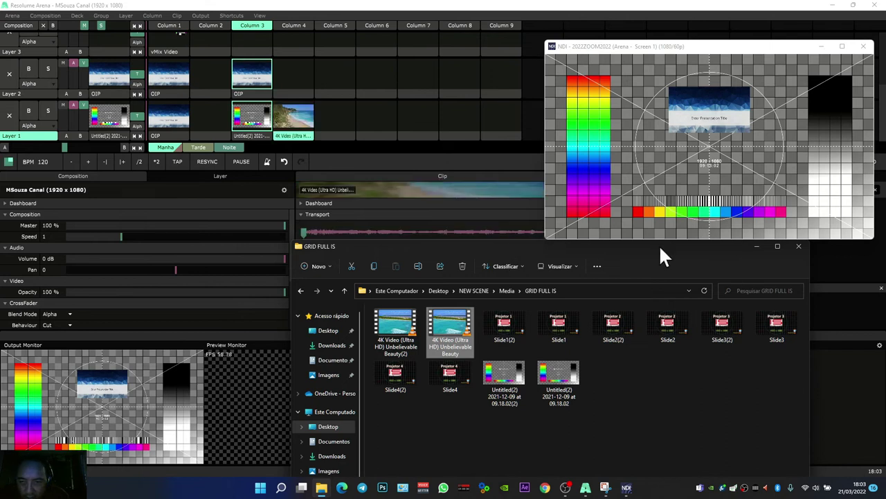
click(800, 248)
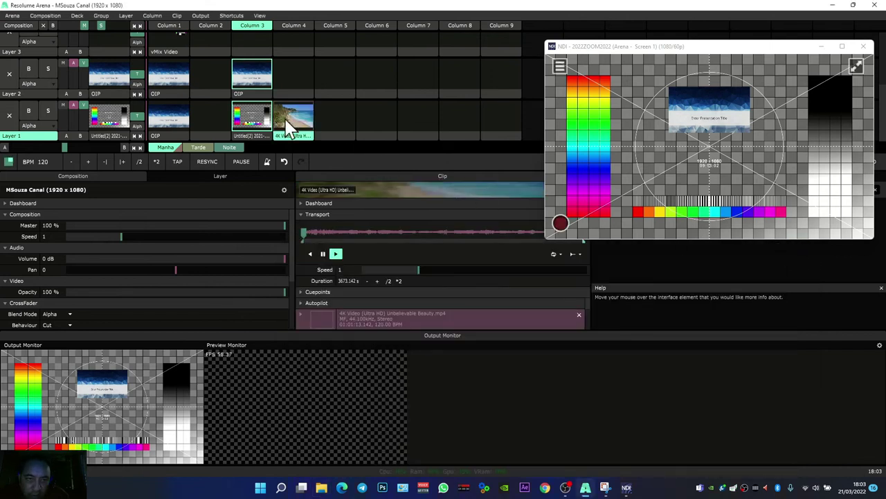
- Trigger Column 1 and replace its OIP clip on Layer 2 with the vMix Video clip from Layer 3
click(180, 26)
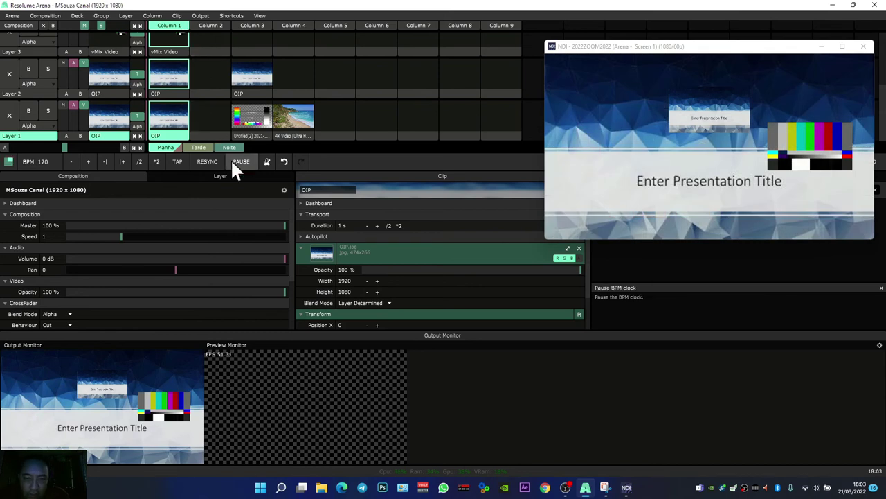
right_click(181, 91)
click(212, 283)
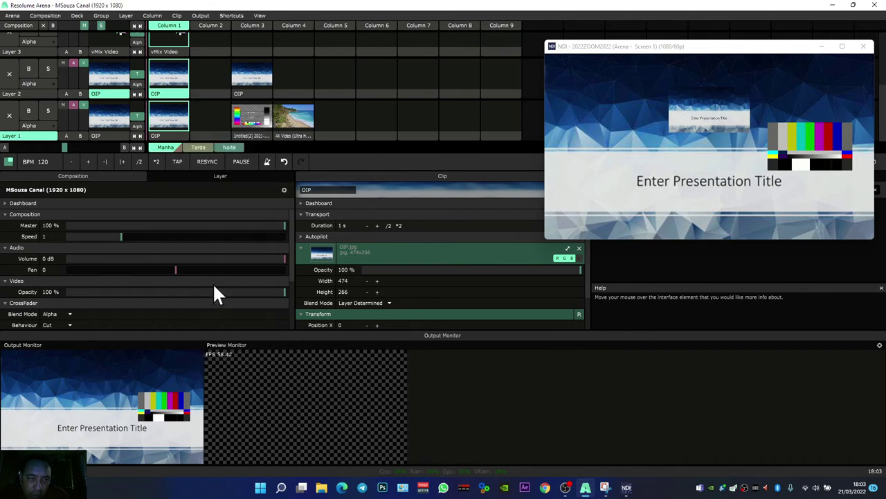
key(Delete)
drag(164, 50, 169, 79)
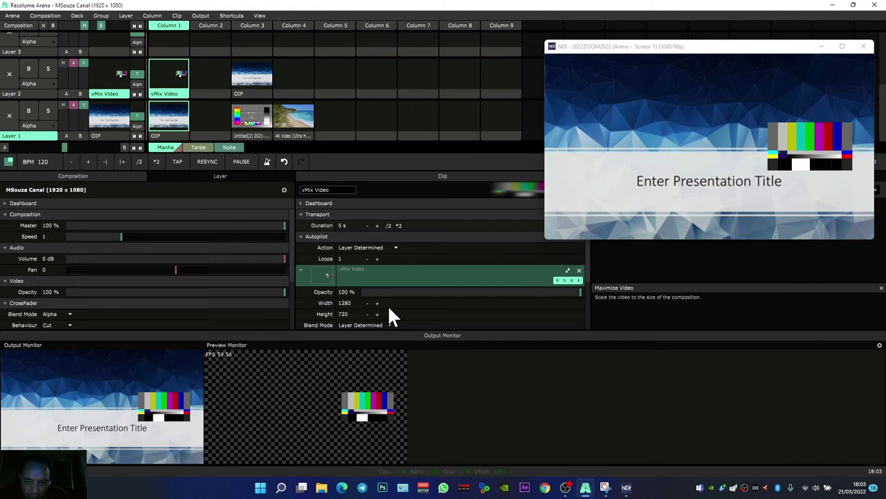
- Move the vMix Video clip to Position X -34 and Position Y -198
scroll(357, 313, down, 2)
scroll(358, 309, down, 2)
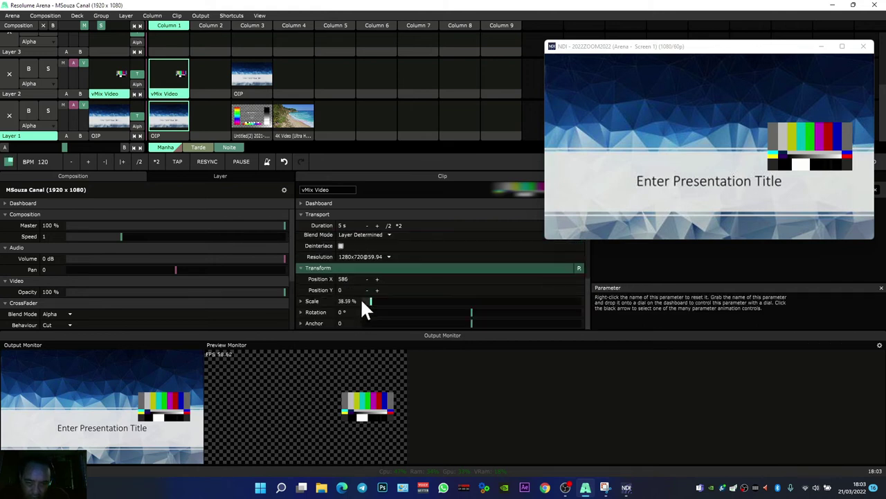
drag(366, 279, 267, 266)
drag(361, 278, 136, 280)
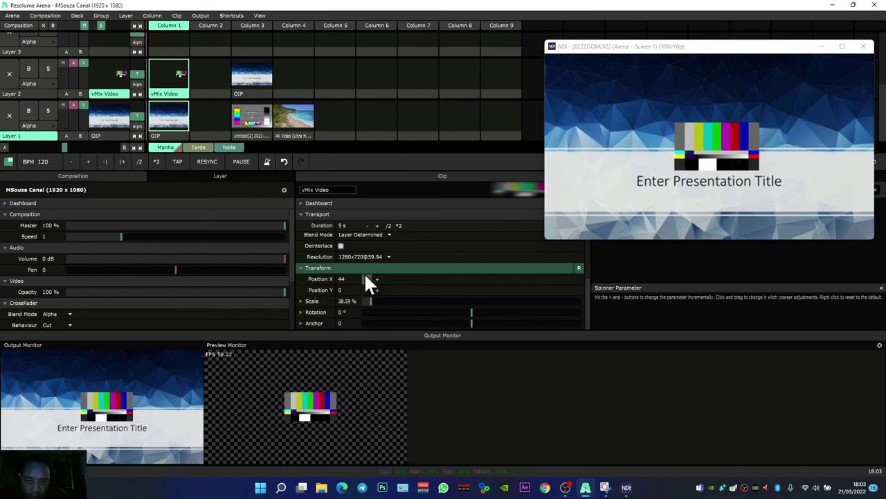
drag(361, 275, 293, 281)
drag(368, 288, 208, 258)
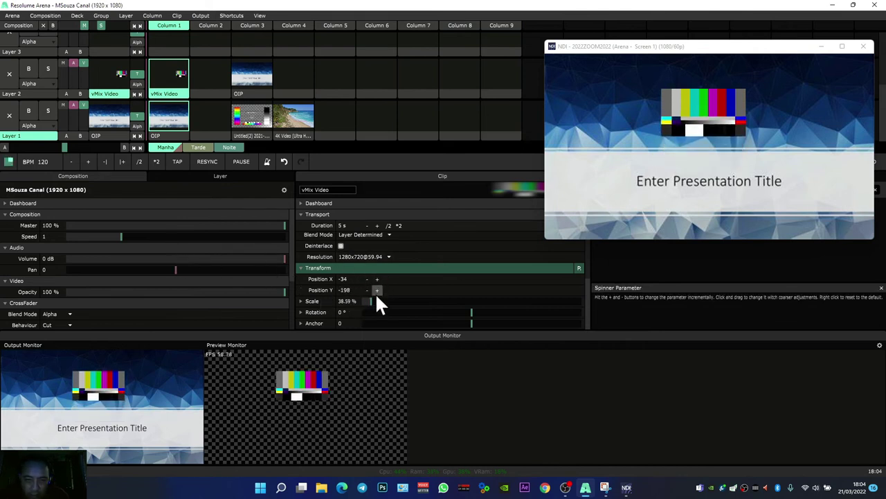
- Enlarge the vMix Video clip to 65.68 % scale and shift it to Position X -29, Y -263
mouse_move(371, 300)
mouse_down()
mouse_move(388, 297)
mouse_move(391, 284)
mouse_move(381, 311)
mouse_up()
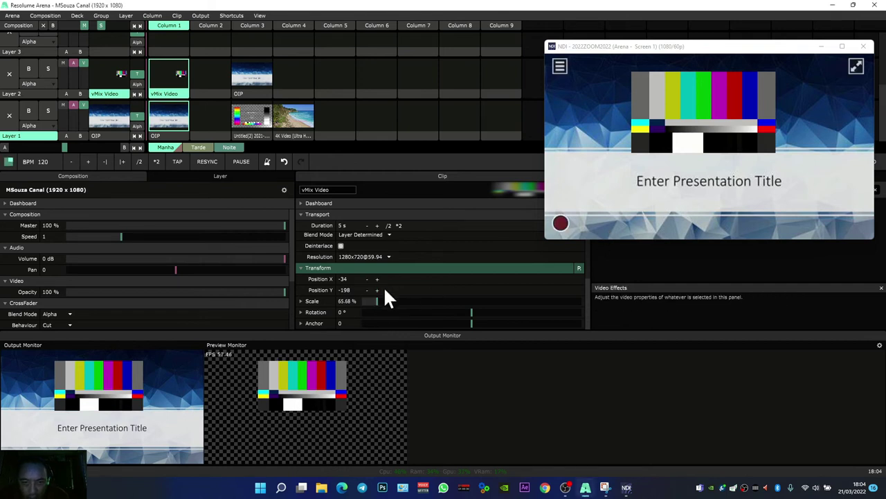
click(378, 280)
click(377, 279)
click(377, 279)
click(377, 279)
click(377, 279)
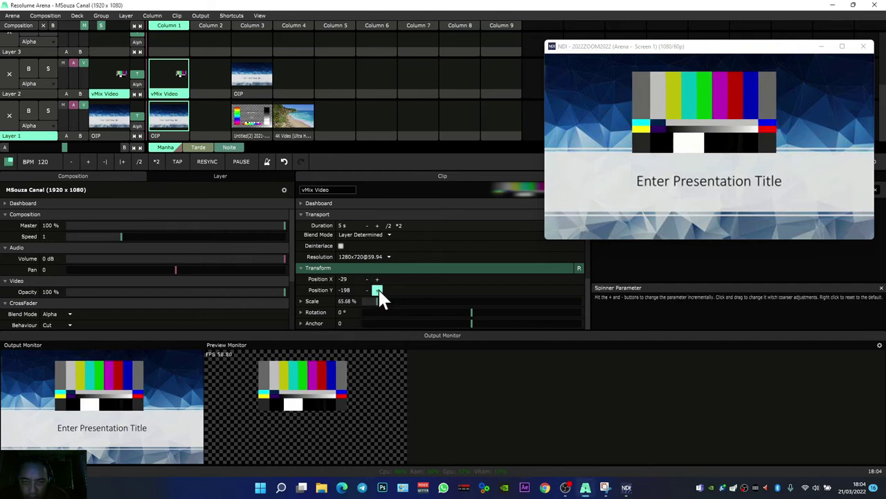
drag(378, 289, 318, 290)
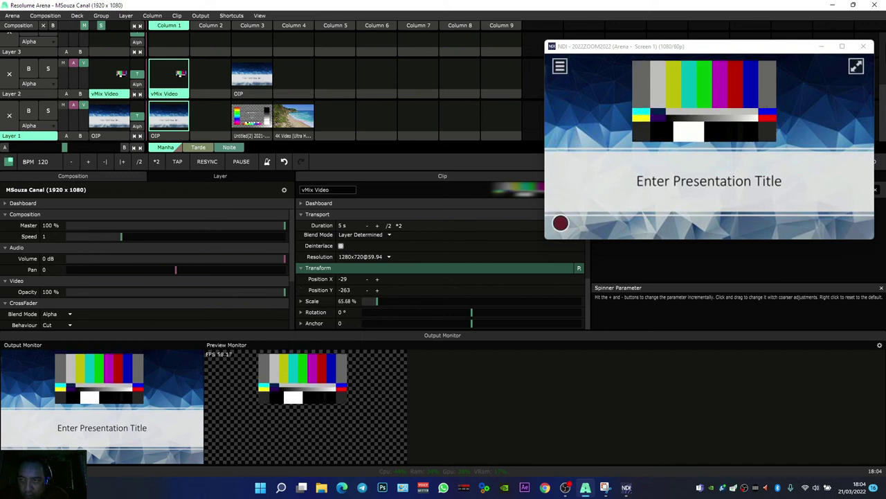
- Close the NDI monitor window, trigger Column 1 again, and relaunch NDI Studio Monitor
click(864, 46)
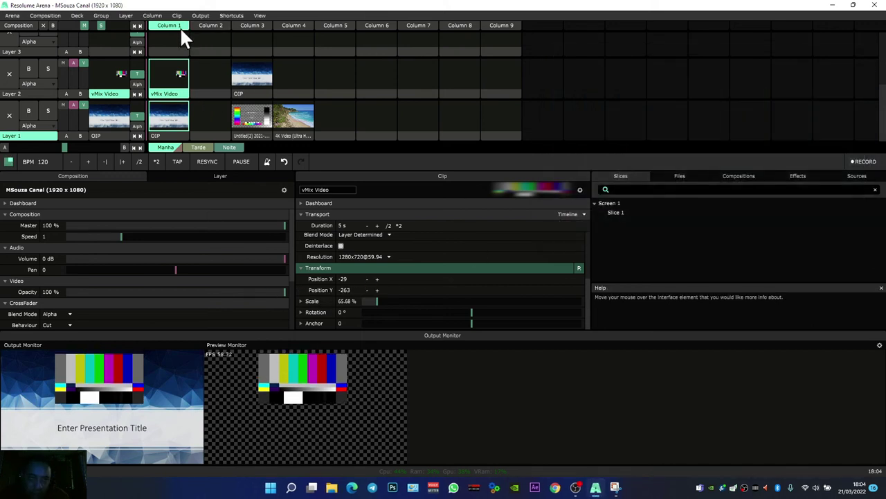
click(180, 26)
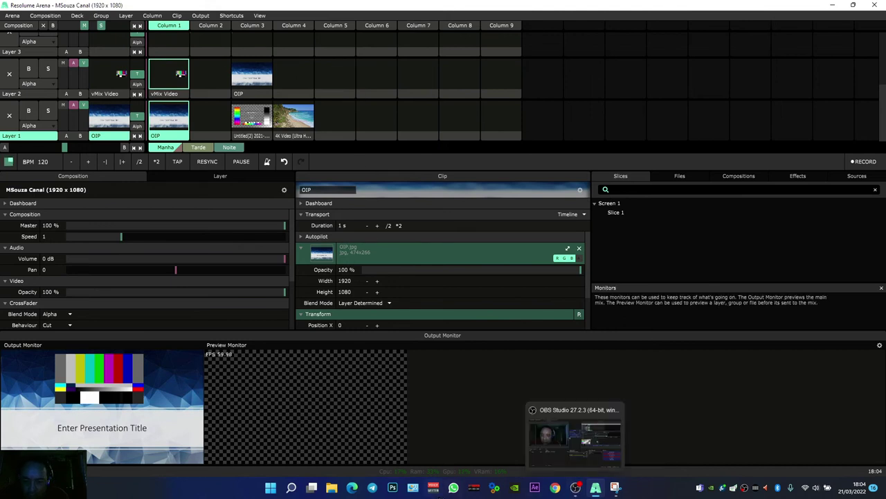
click(273, 488)
text(st)
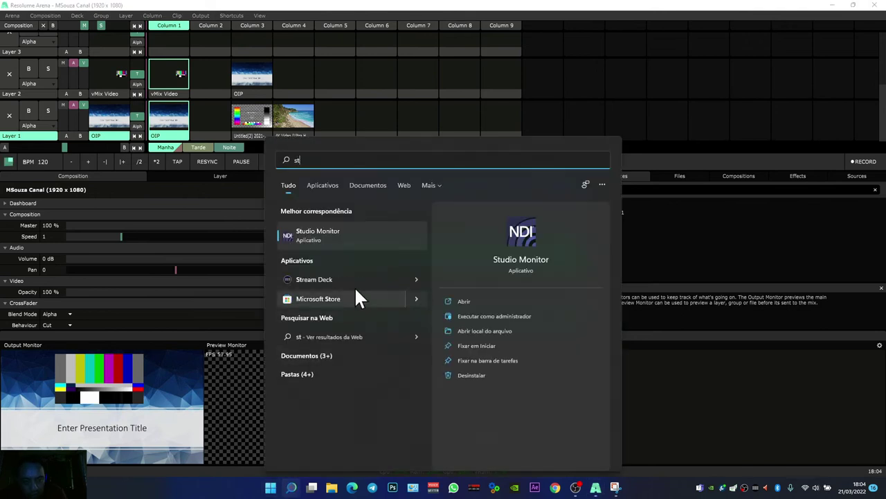
click(333, 226)
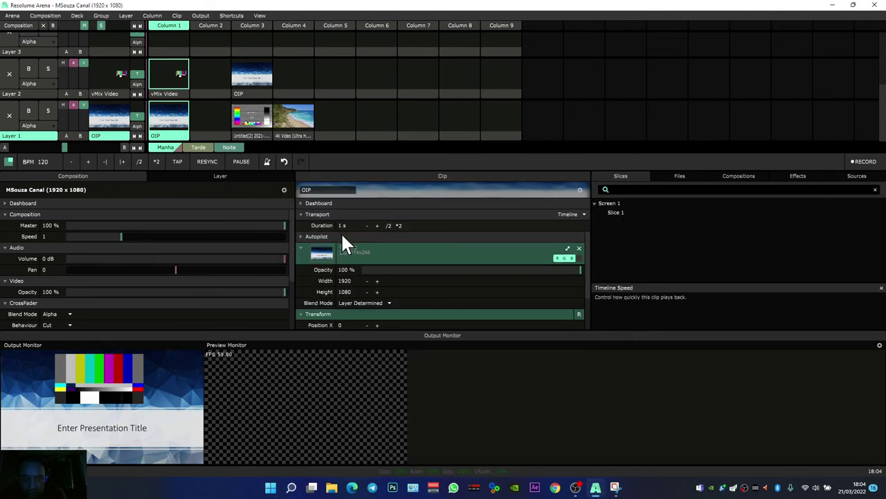
- Minimize Resolume Arena and choose the 2022ZOOM2022 source in the NDI monitor to view Arena - Screen 1
click(833, 5)
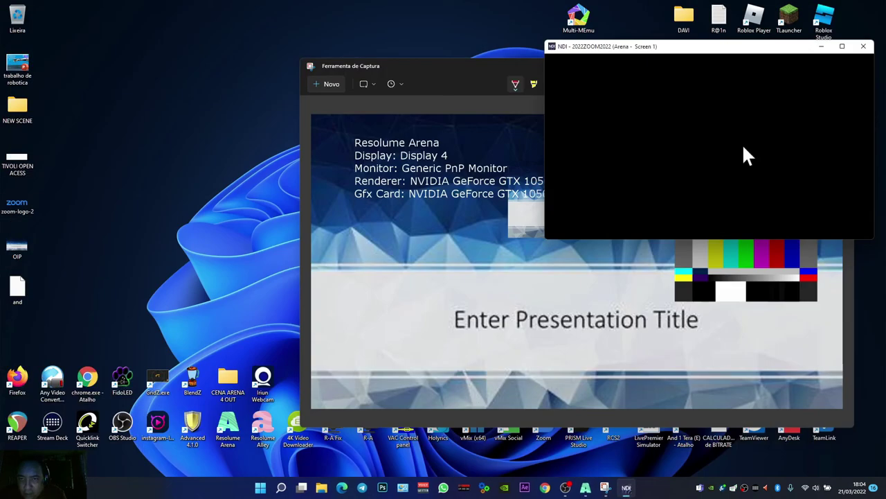
right_click(719, 100)
mouse_move(779, 105)
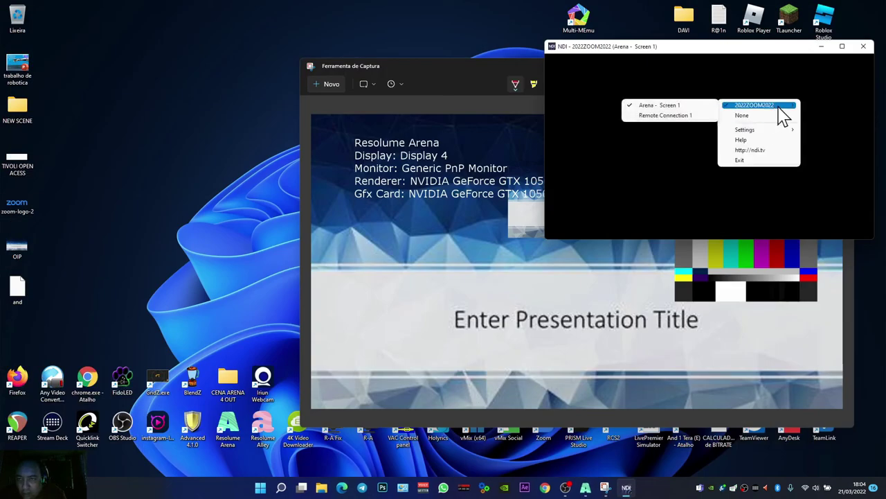
click(700, 114)
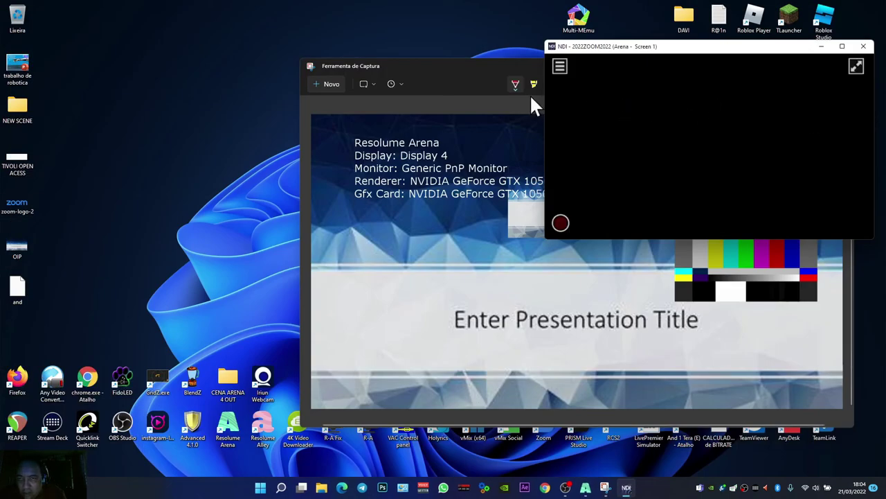
- Close the screen capture tool and bring Resolume Arena back with the NDI monitor window in front
click(501, 72)
click(845, 67)
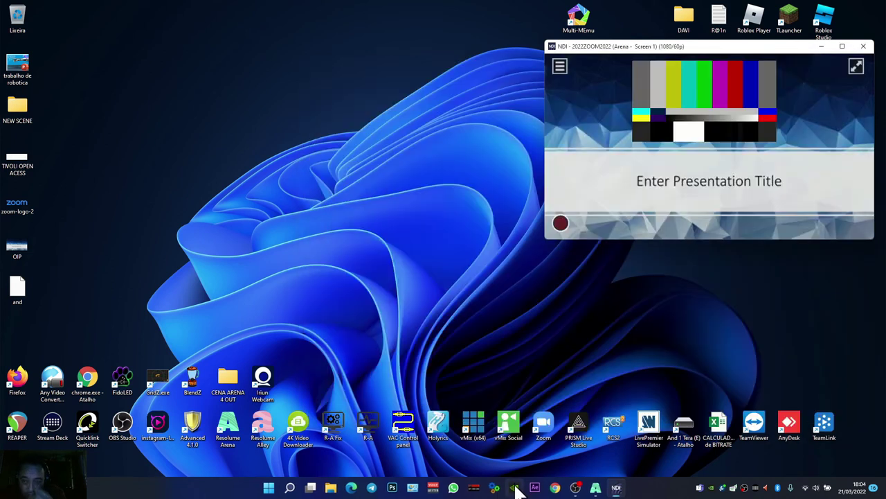
click(596, 488)
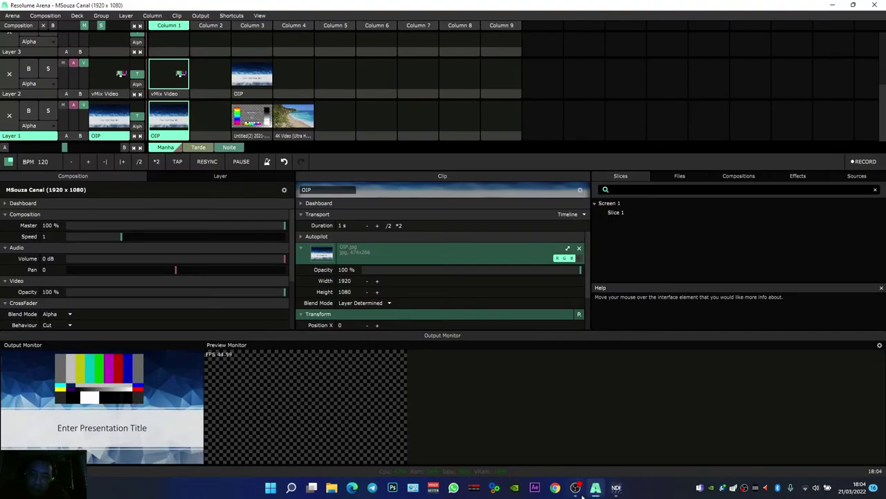
click(617, 488)
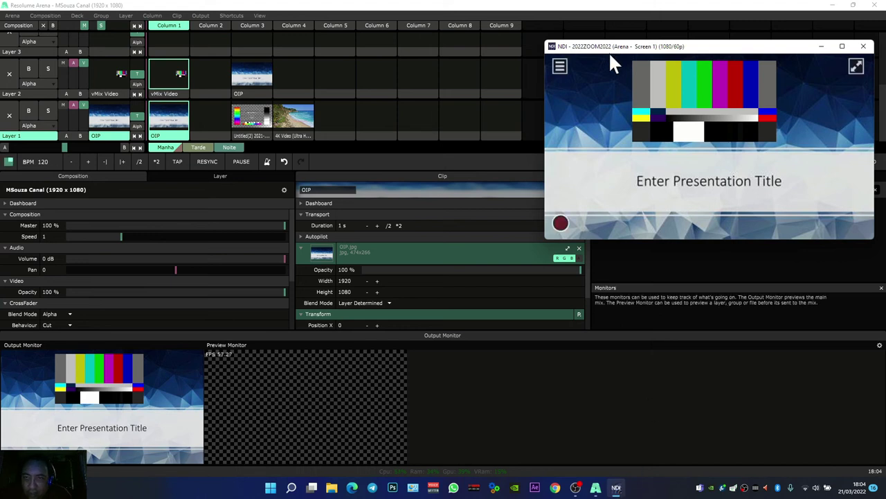
click(561, 67)
mouse_move(593, 98)
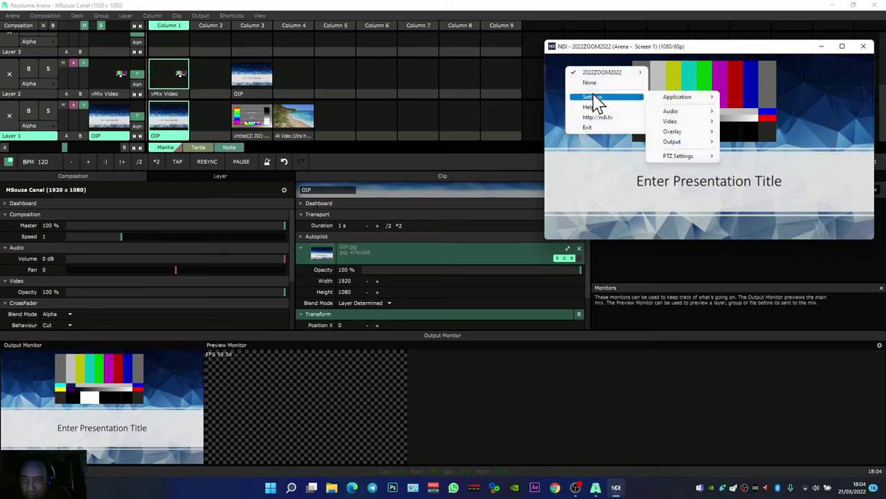
mouse_move(675, 133)
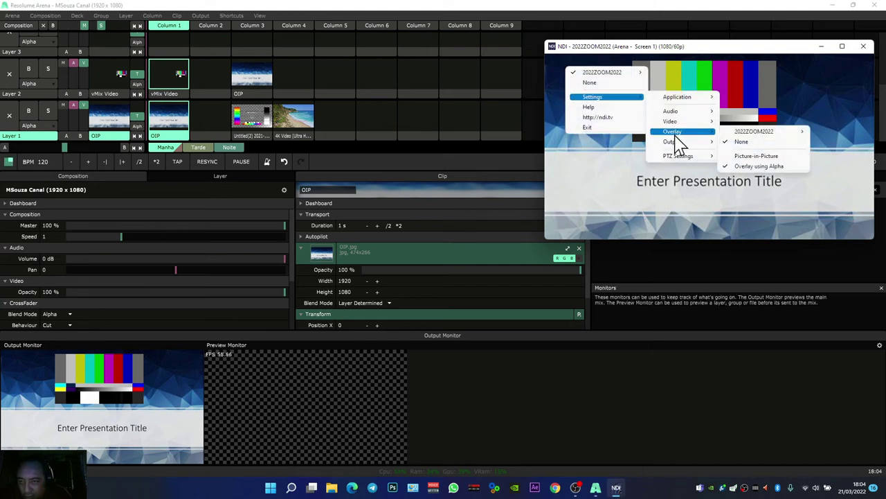
mouse_move(678, 148)
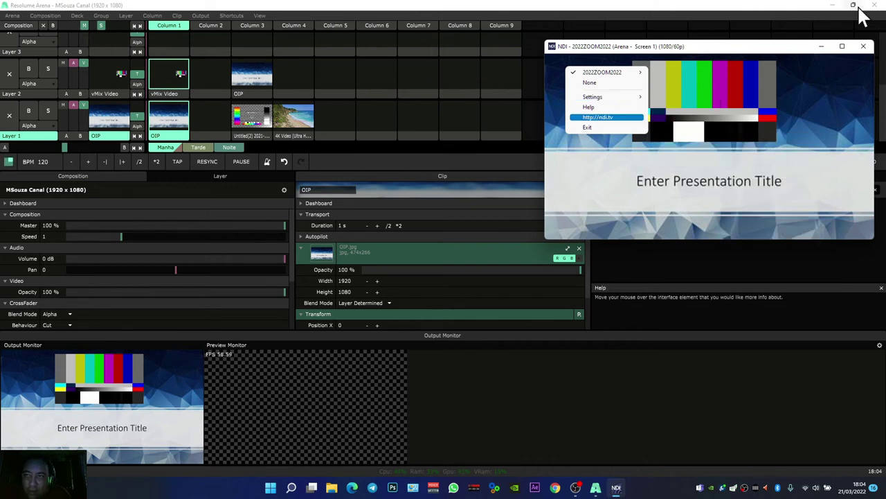
- Restore the Resolume Arena window from full size and narrow it to sit beside the NDI monitor window
click(863, 15)
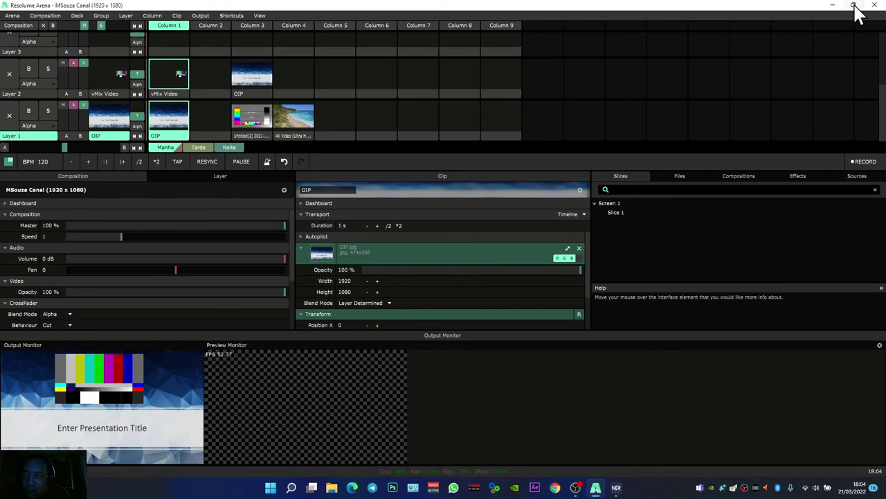
click(848, 6)
click(853, 5)
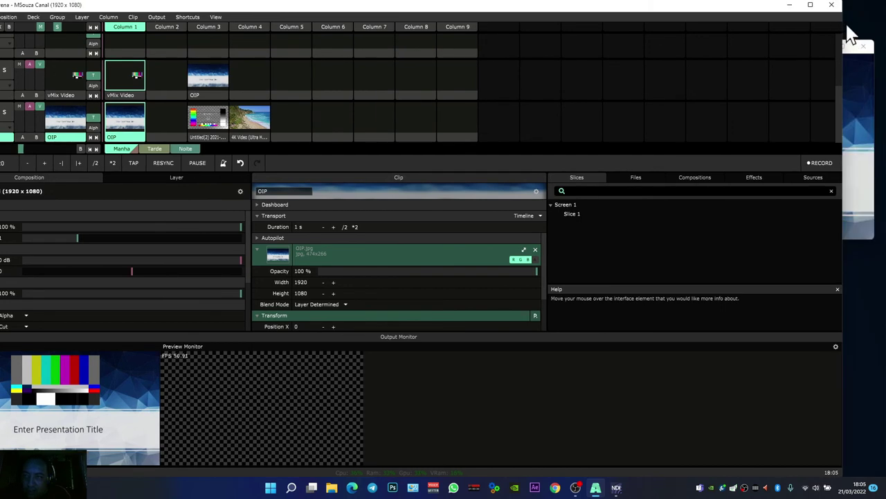
drag(841, 53, 531, 83)
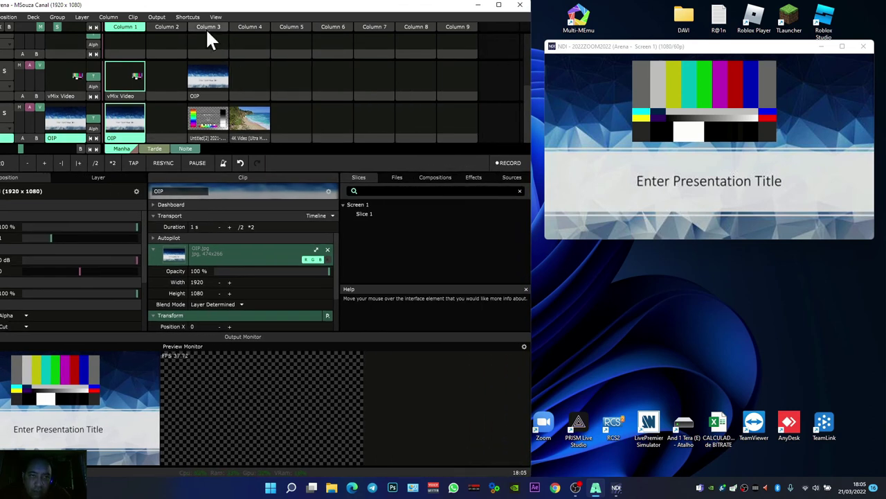
- Switch the output between Column 3 and the OIP clip on Layer 1, ending with Column 4 triggered
click(205, 27)
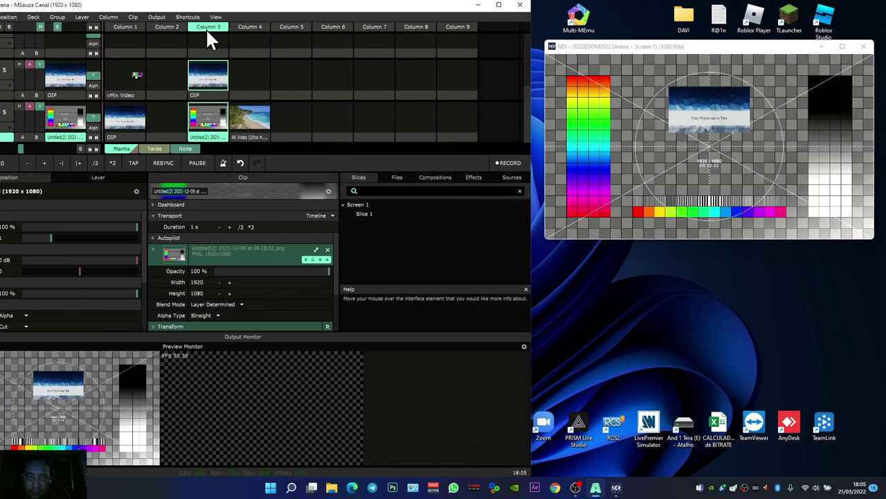
click(126, 117)
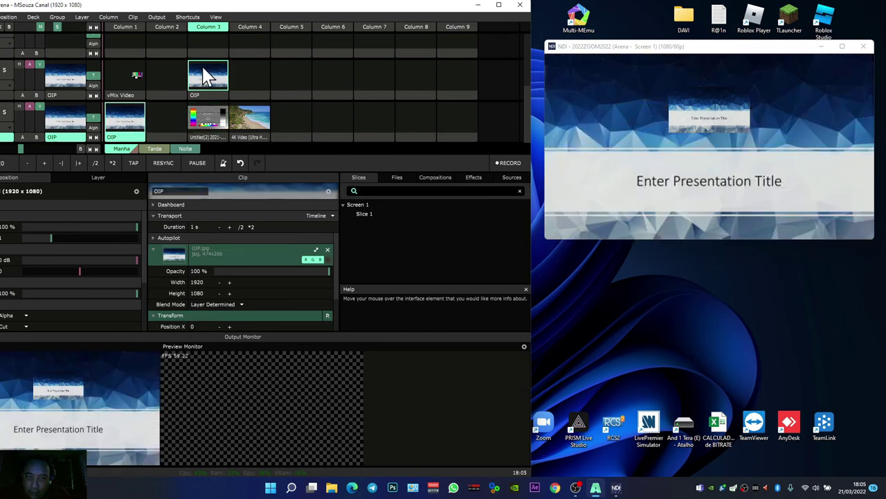
click(202, 26)
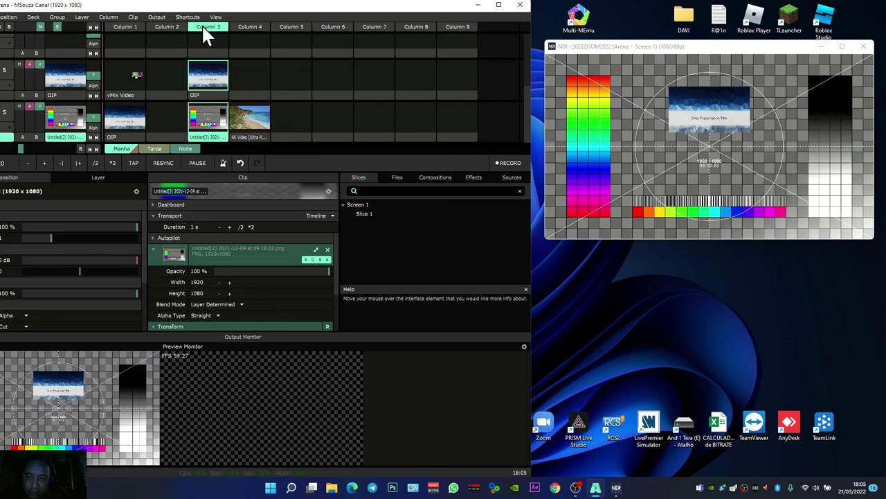
click(241, 27)
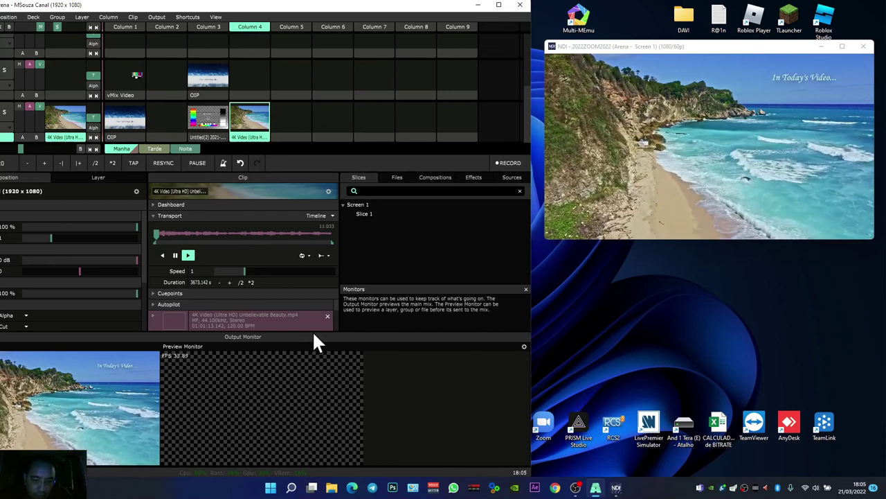
- Collapse the 4K video clip's transport settings, expand its audio controls and set the volume to -0.40 dB
drag(313, 331, 313, 349)
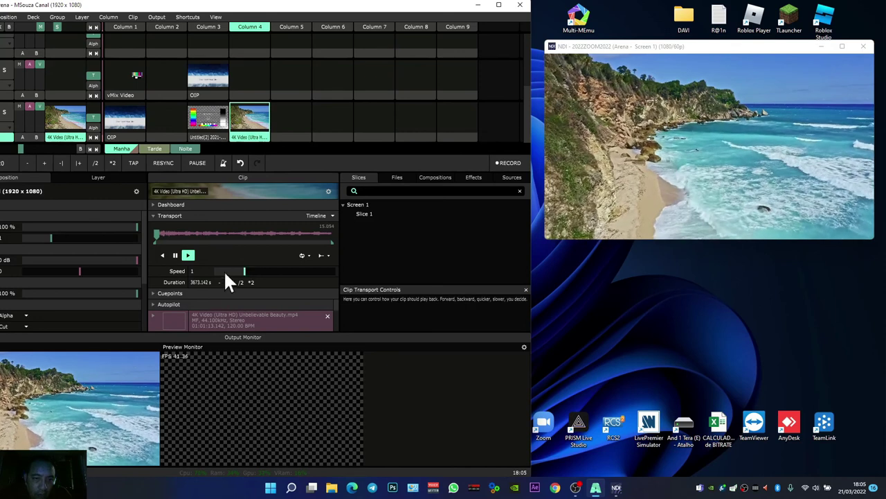
click(152, 215)
click(153, 248)
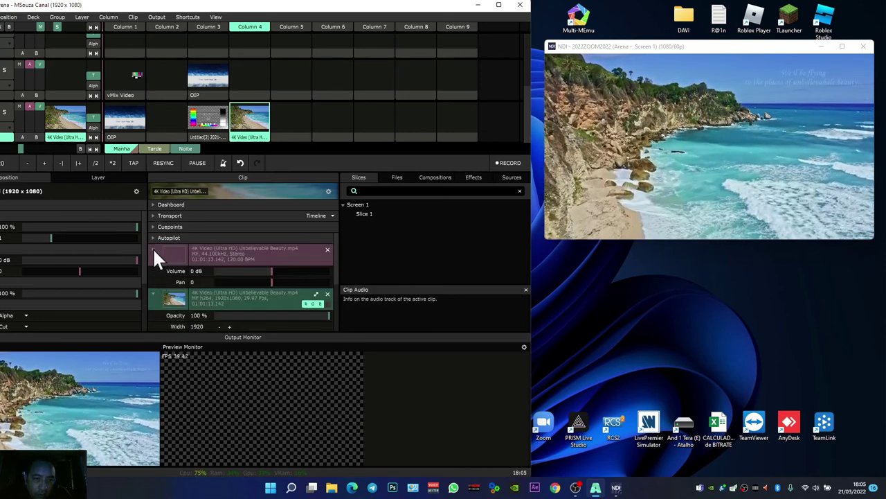
drag(272, 271, 383, 281)
drag(383, 281, 272, 283)
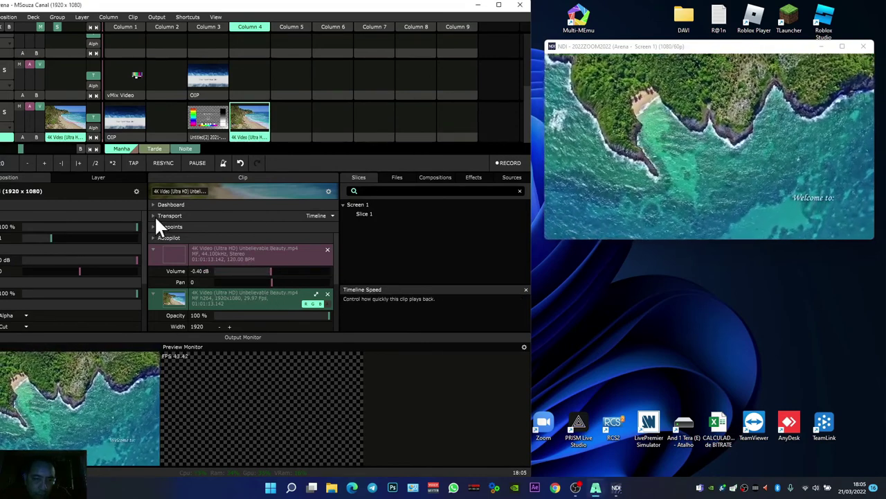
- Set the 4K video clip to Play Once & Hold and trim its out-point to a duration of about 232.6 s
click(155, 215)
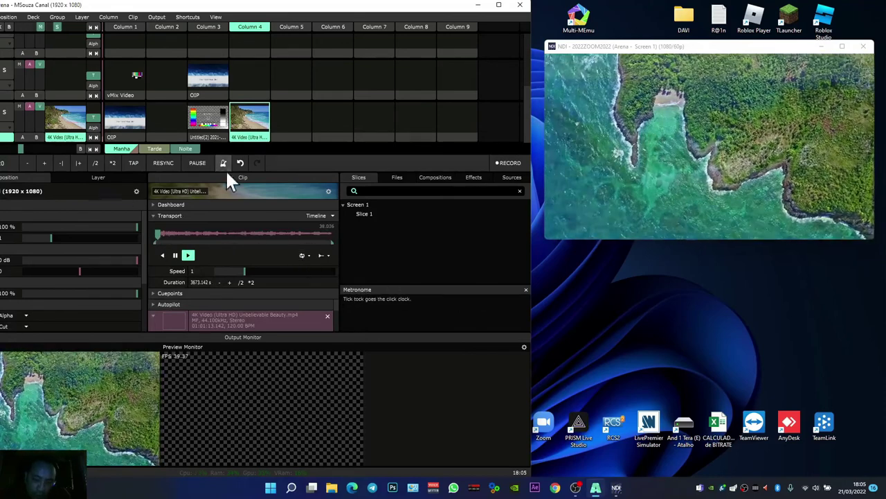
click(310, 255)
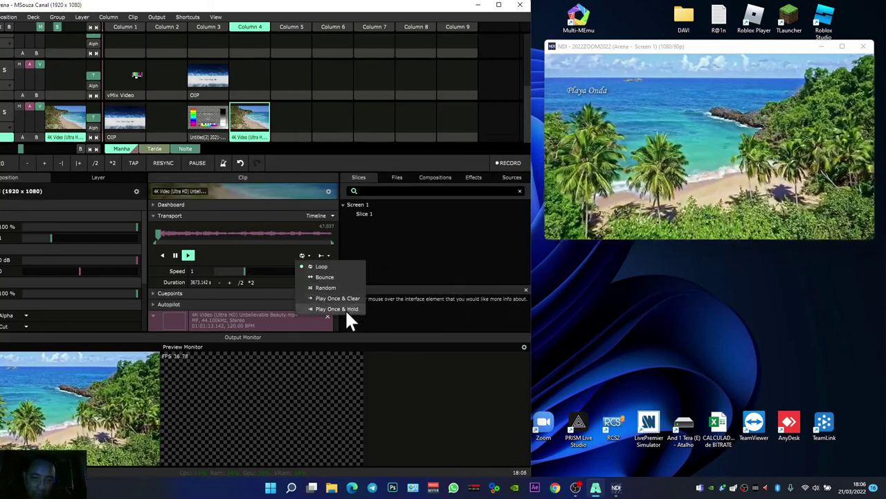
click(345, 308)
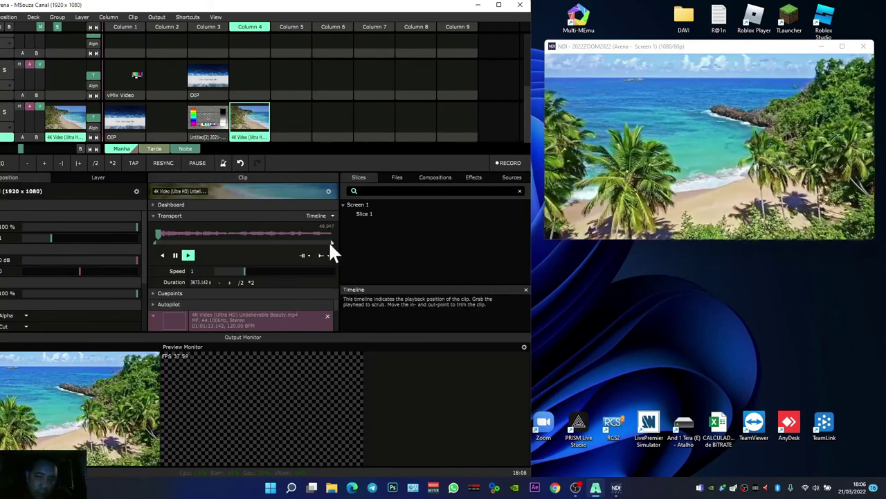
drag(331, 241, 167, 242)
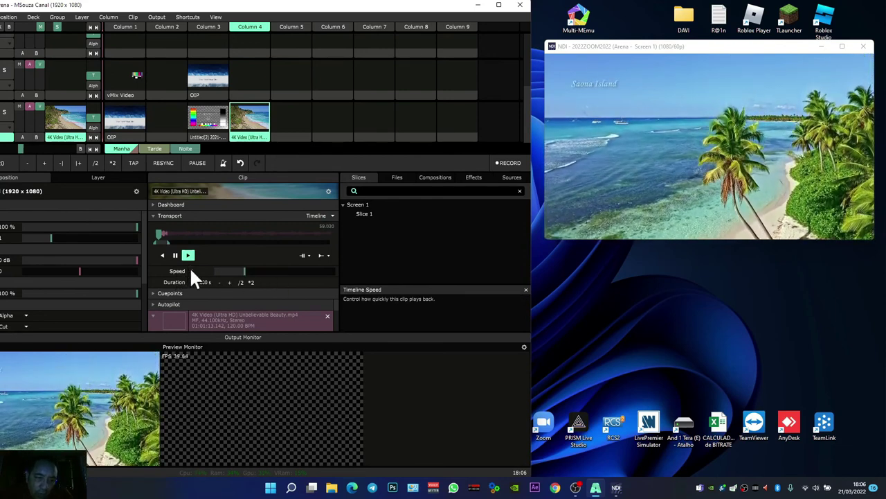
- Examine the 4K video clip's cuepoints, opacity, blend mode and transform parameters
click(153, 294)
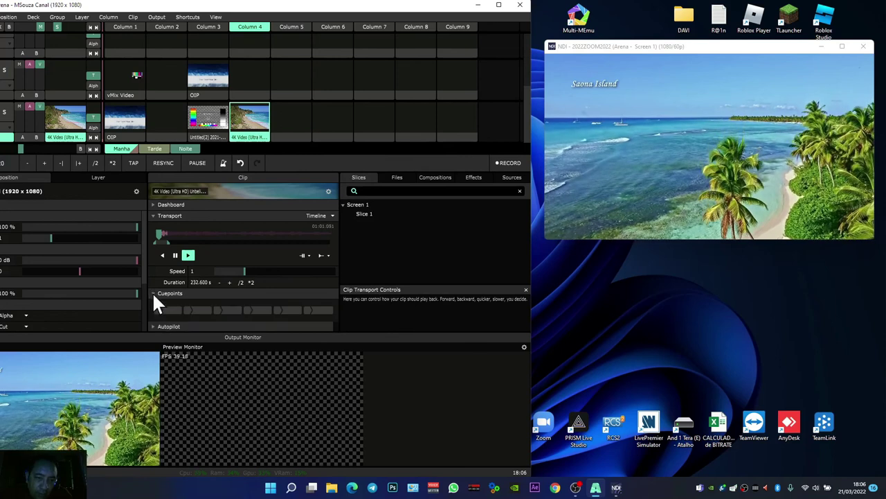
click(153, 215)
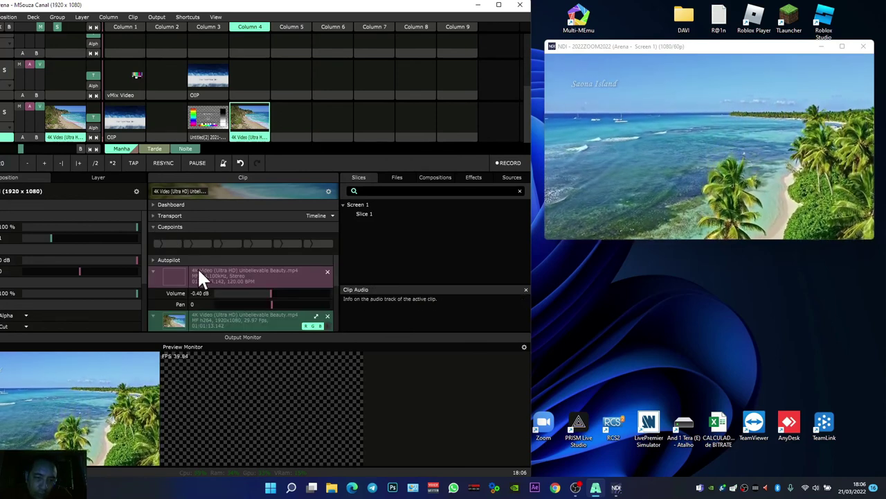
click(153, 226)
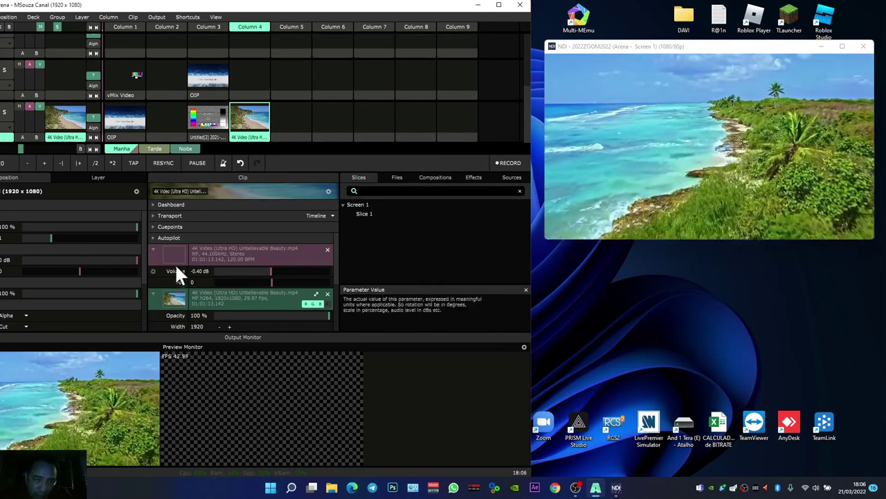
click(153, 248)
scroll(208, 277, down, 3)
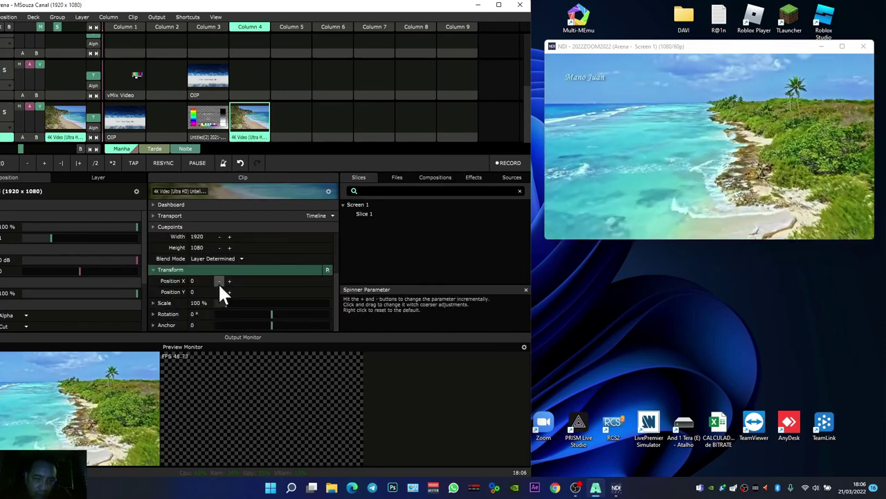
scroll(219, 280, up, 3)
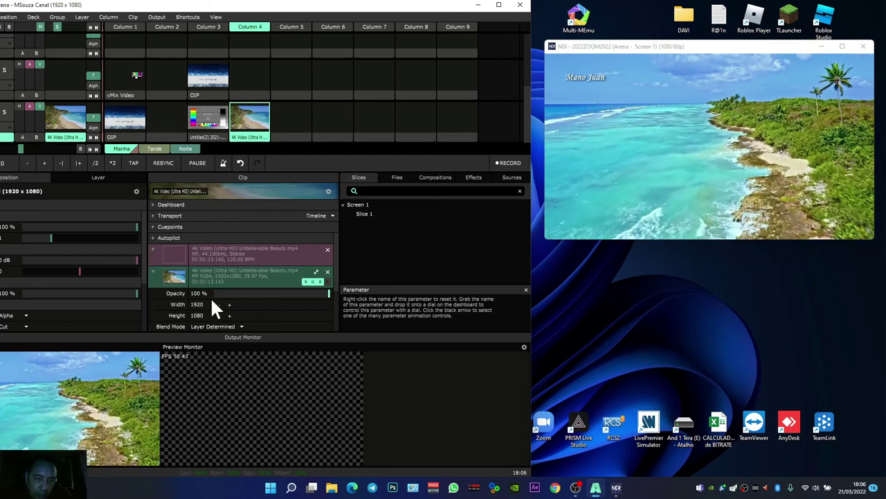
mouse_move(329, 298)
mouse_down()
mouse_move(249, 292)
mouse_move(344, 298)
mouse_up()
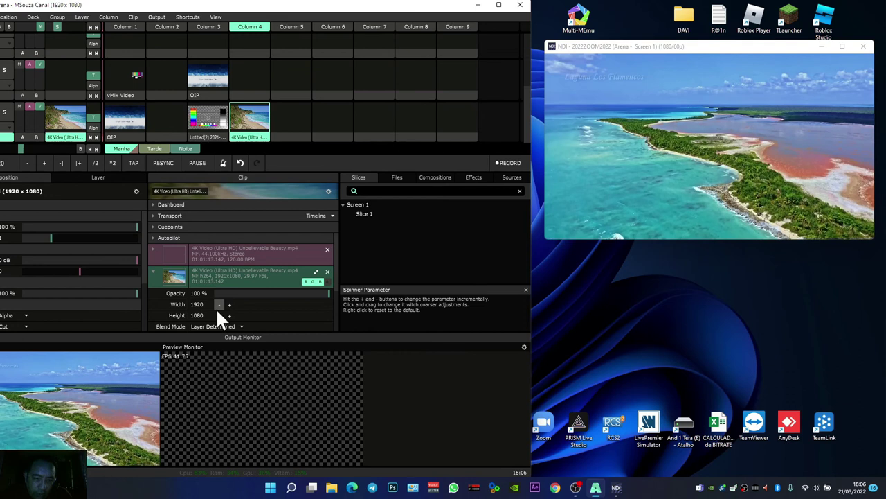
scroll(218, 313, down, 2)
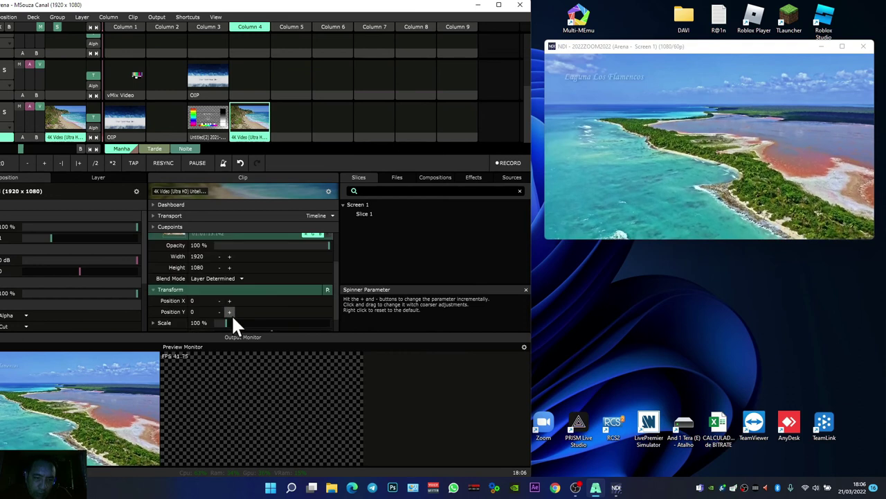
click(231, 277)
click(232, 277)
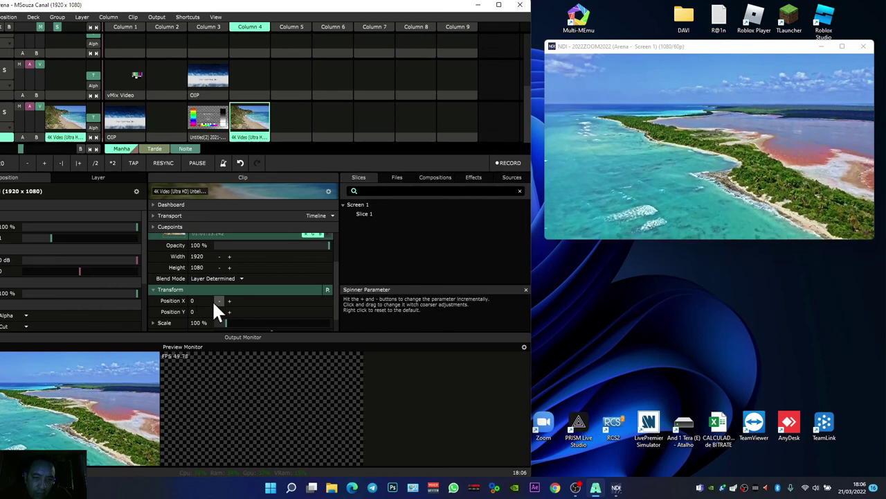
- Trigger the Layer 2 OIP clip and set Position X 56, Y -162, scale 161.94 %, rotation 45.91° and anchor 331.66
click(212, 85)
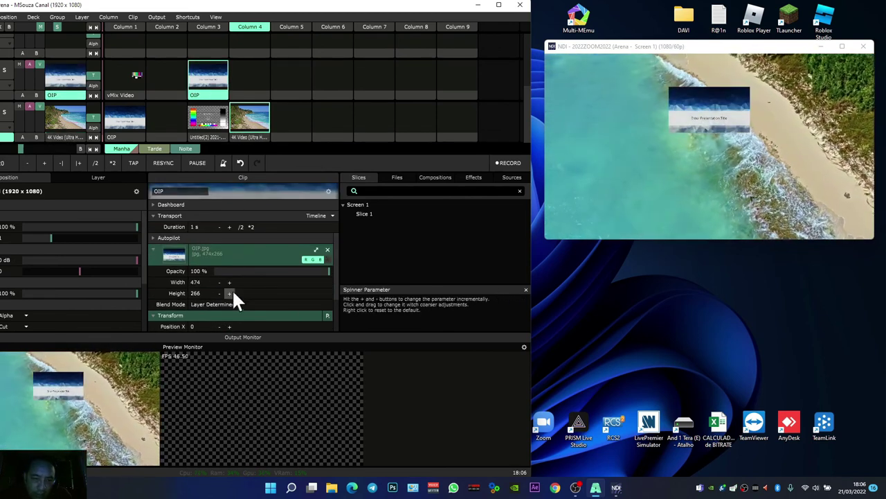
scroll(232, 287, down, 2)
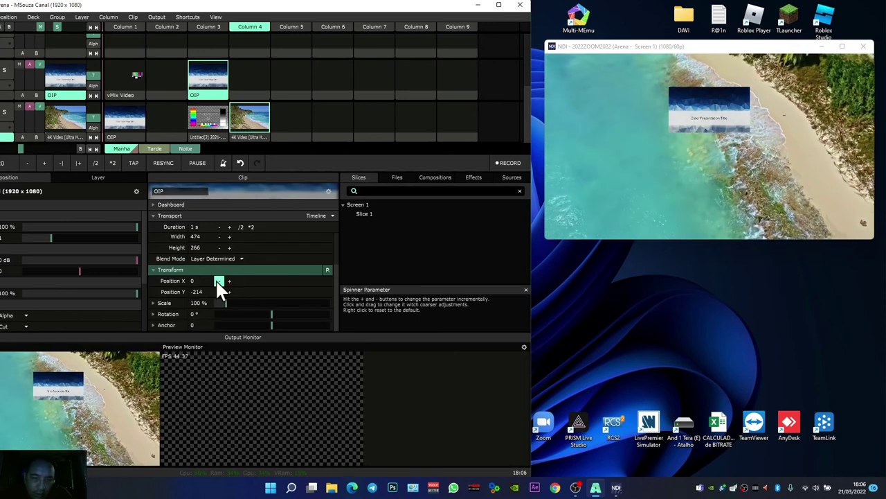
click(229, 280)
drag(239, 274, 263, 271)
mouse_move(220, 291)
mouse_down()
mouse_move(178, 285)
mouse_move(280, 281)
mouse_move(235, 280)
mouse_move(233, 293)
mouse_move(254, 304)
mouse_move(219, 304)
mouse_up()
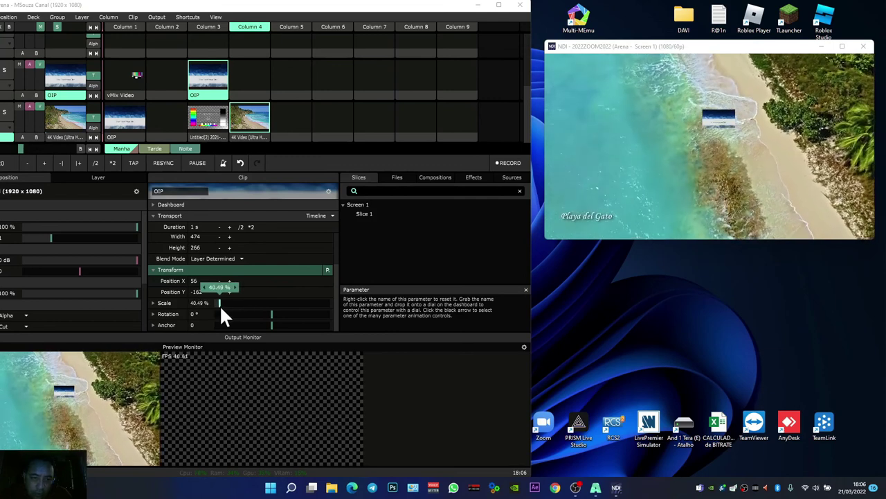
drag(218, 303, 274, 322)
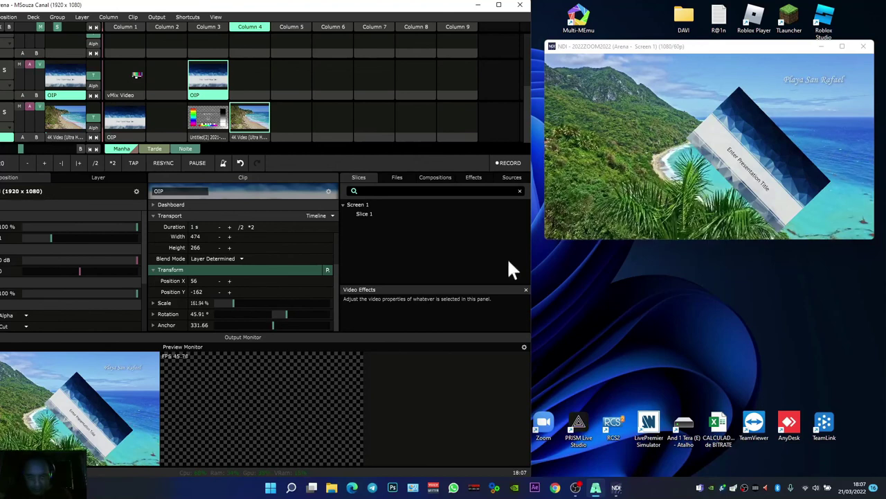
- Browse the slices, files and saved compositions with their decks, down to the Untitled composition
click(402, 177)
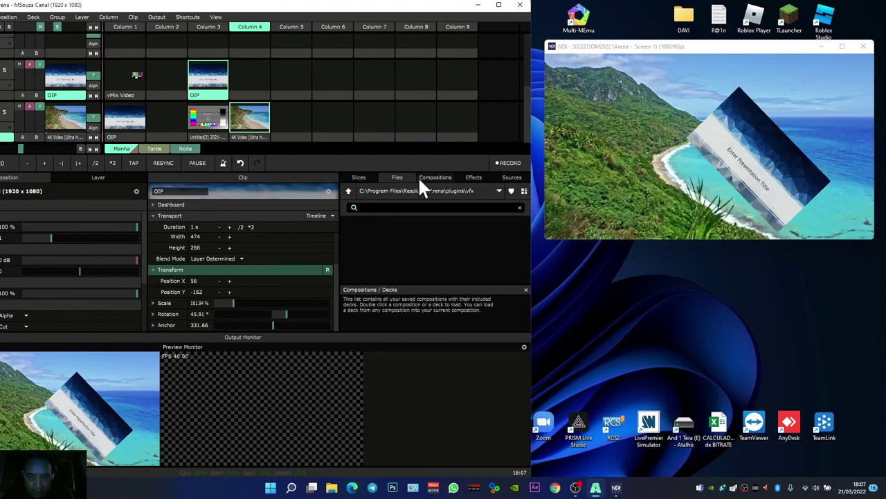
click(373, 180)
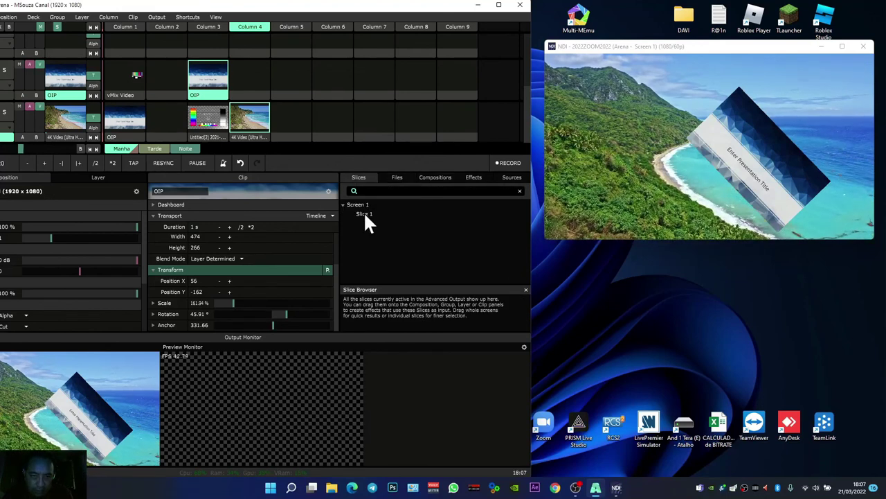
click(393, 182)
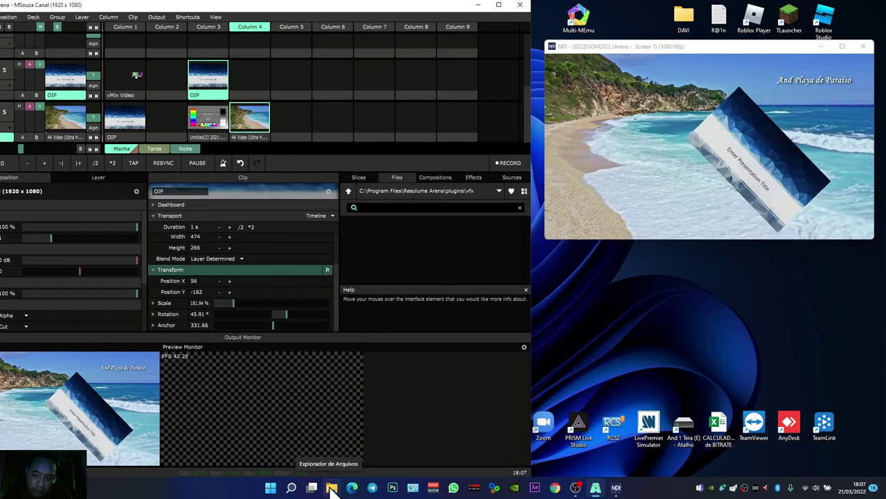
click(444, 177)
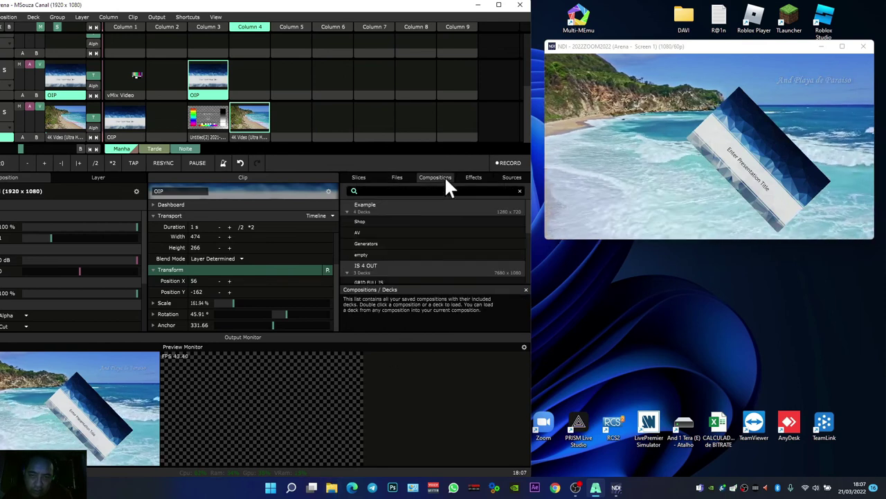
scroll(387, 254, down, 3)
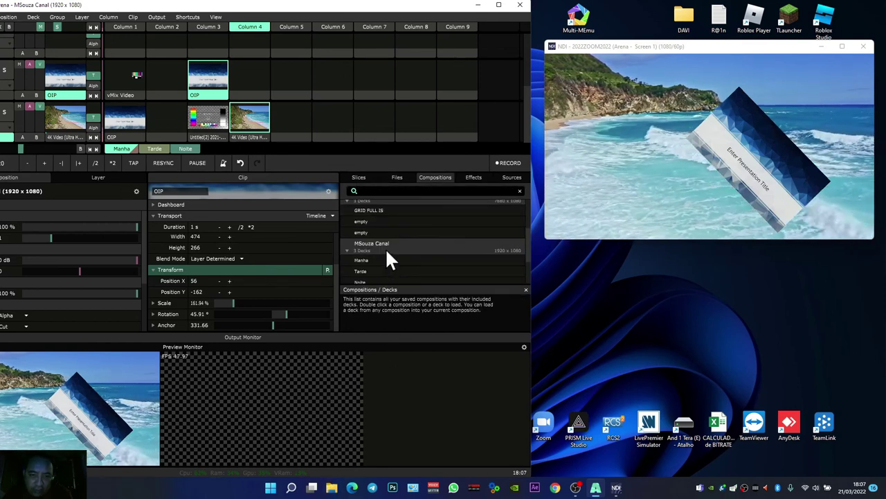
scroll(387, 257, down, 1)
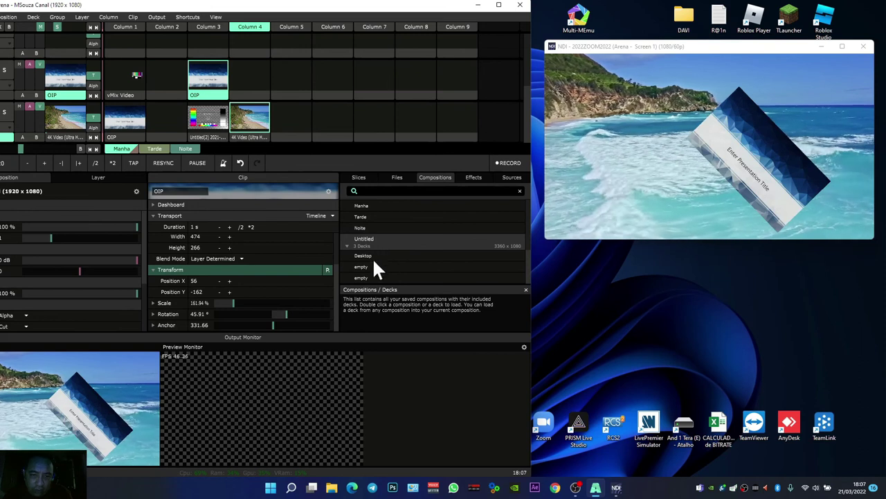
- Collapse the deck lists of the Example, IS 4 OUT and MSouza Canal compositions
scroll(370, 250, up, 5)
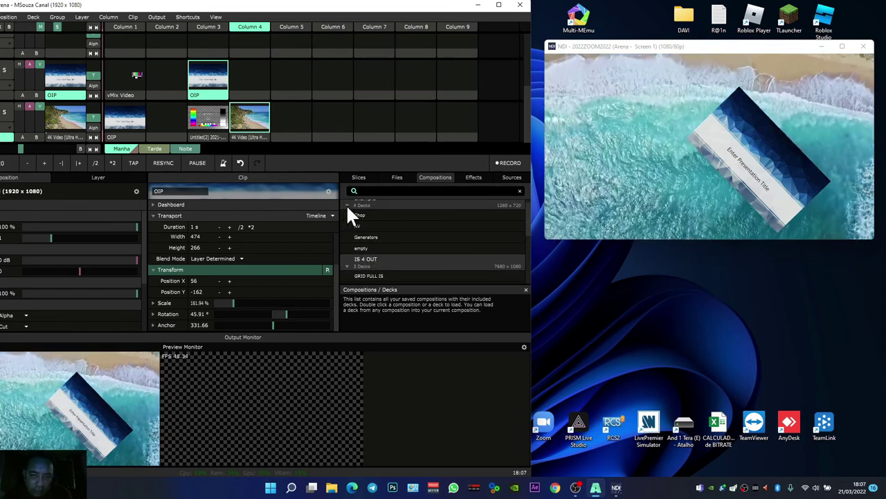
click(346, 205)
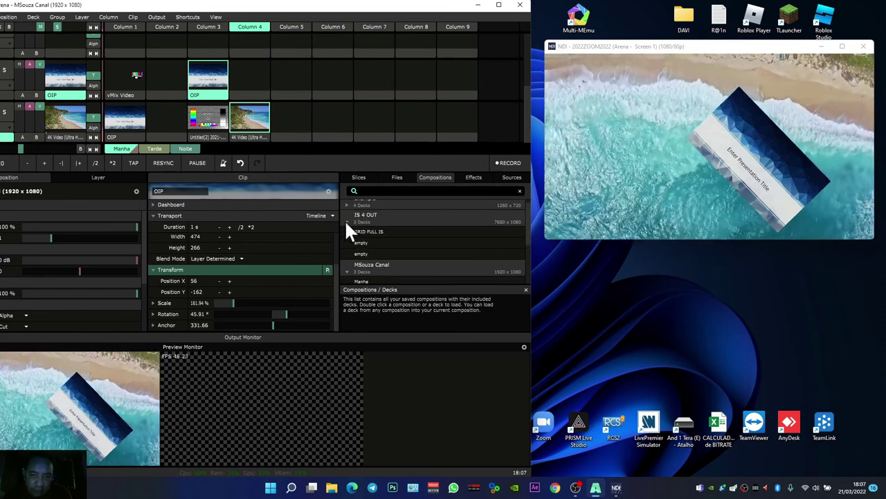
click(346, 221)
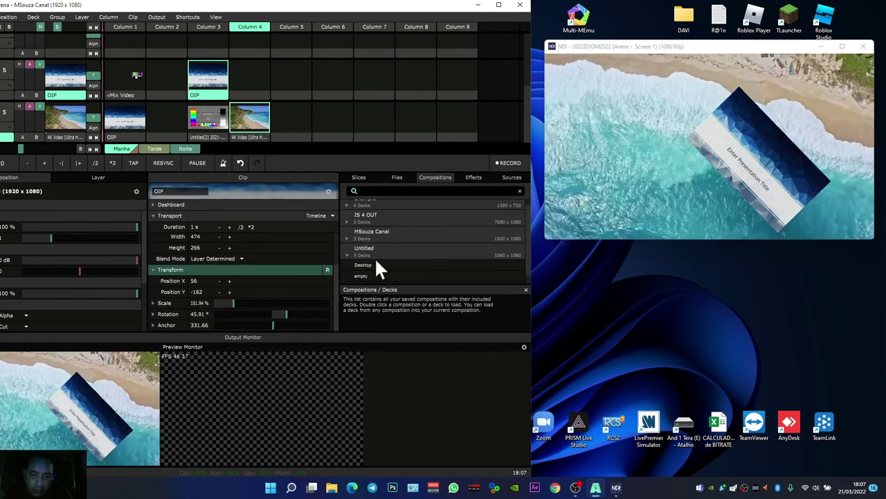
scroll(384, 259, down, 1)
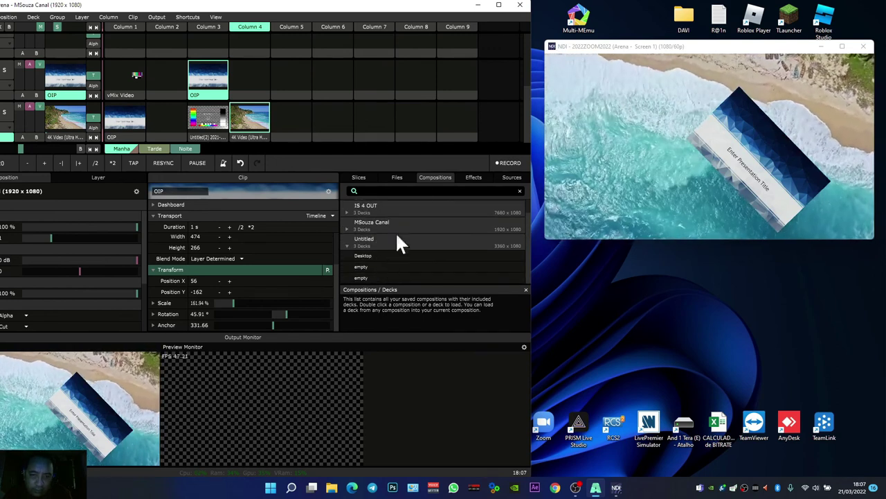
- Browse the video effects from Add Subtract down to Crop and Cube Tiles, collapsing the Blow presets
click(474, 178)
click(342, 223)
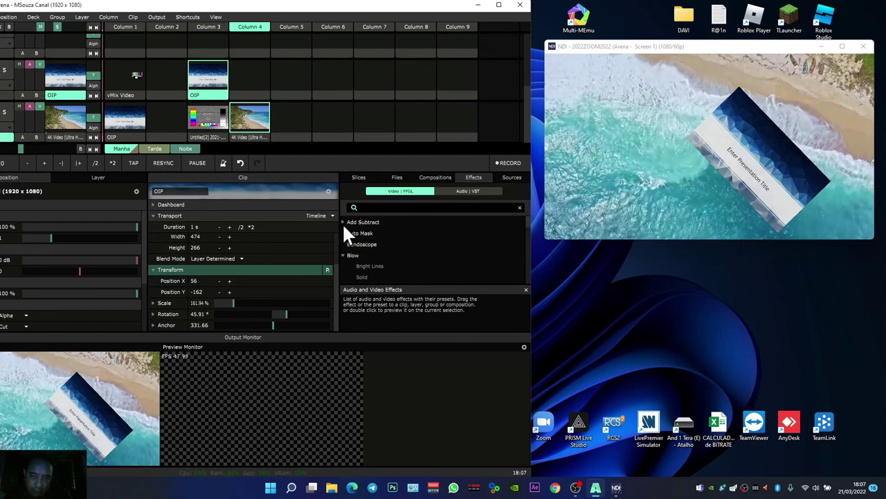
click(343, 255)
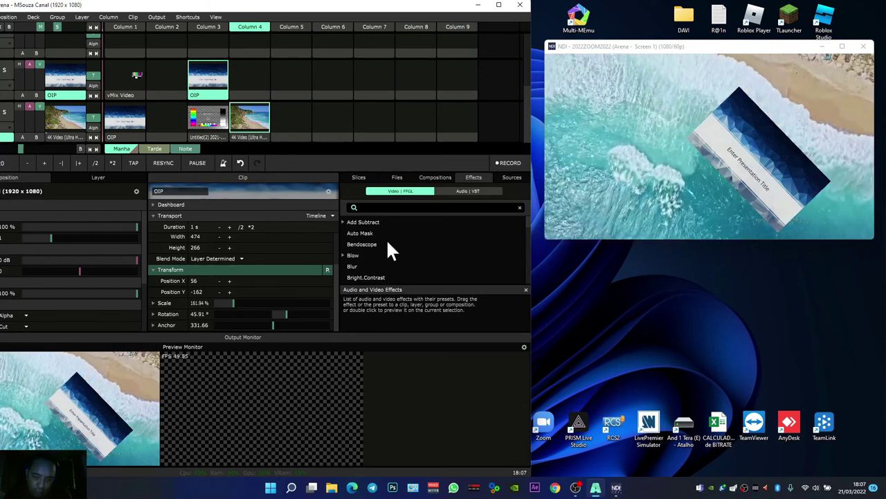
scroll(386, 237, down, 2)
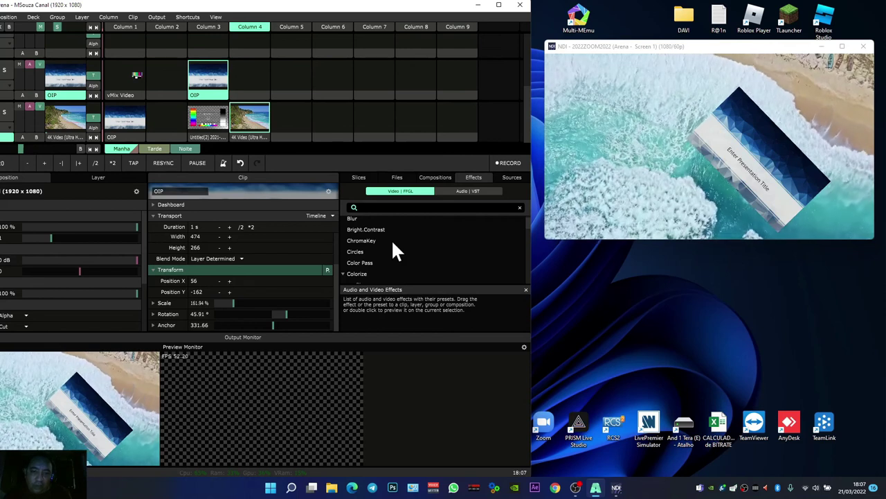
scroll(392, 239, down, 3)
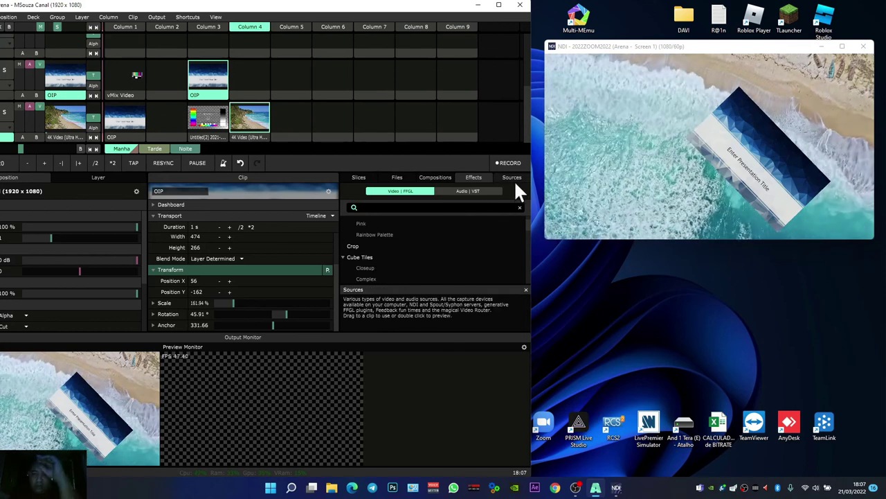
- Add the Crop effect to the 4K Video clip in Column 4 and trigger that column
drag(349, 246, 251, 119)
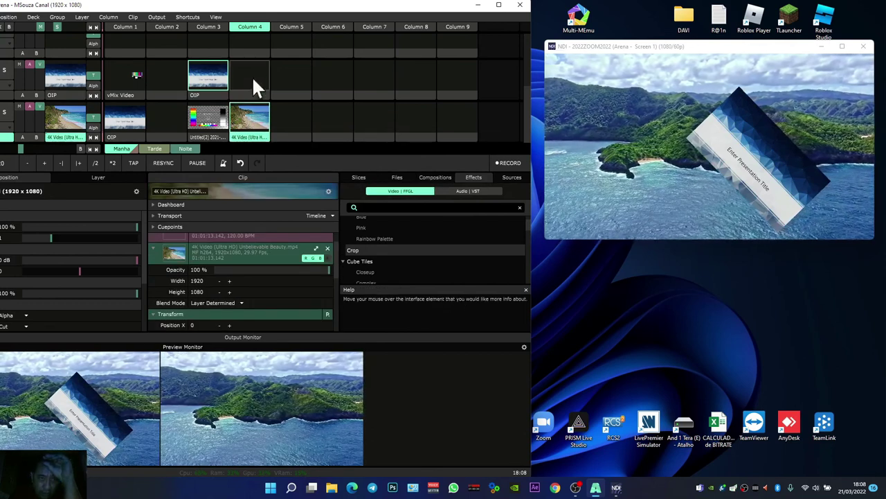
click(250, 27)
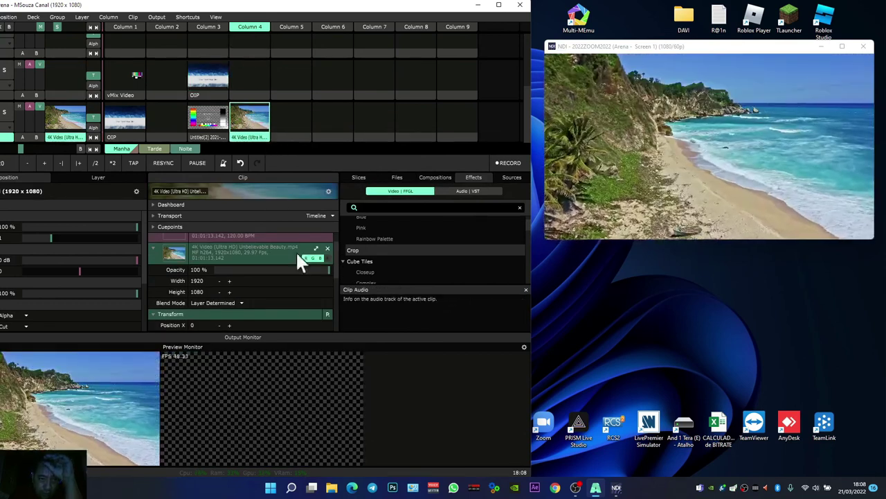
scroll(257, 295, down, 3)
scroll(257, 294, up, 1)
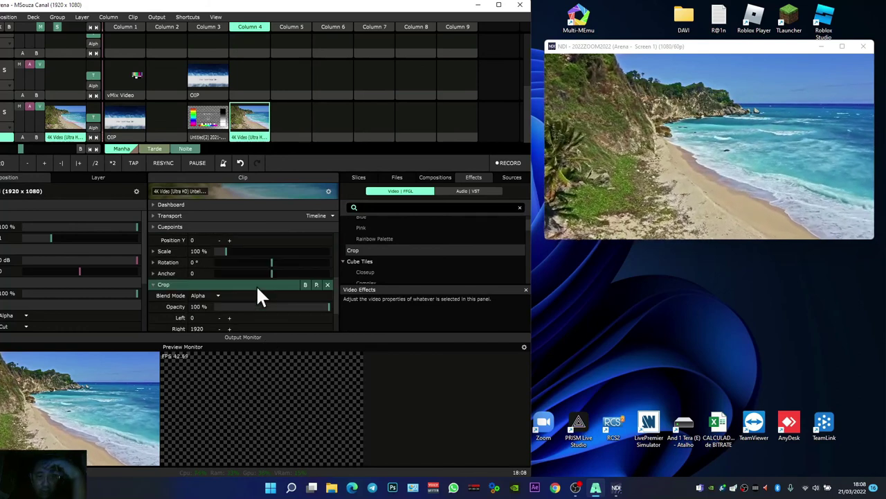
scroll(231, 306, up, 1)
scroll(231, 305, down, 1)
scroll(231, 305, up, 1)
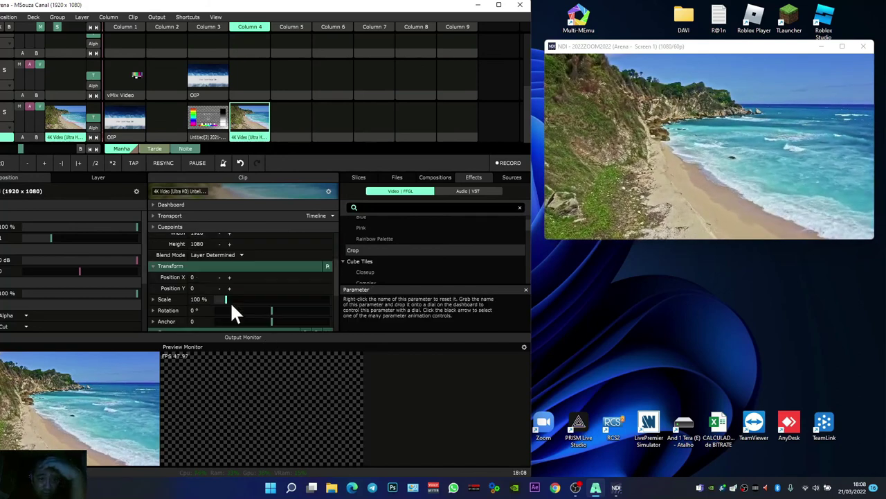
- Collapse the clip's Transform parameters and set the Crop effect's Right value to 1542
click(153, 265)
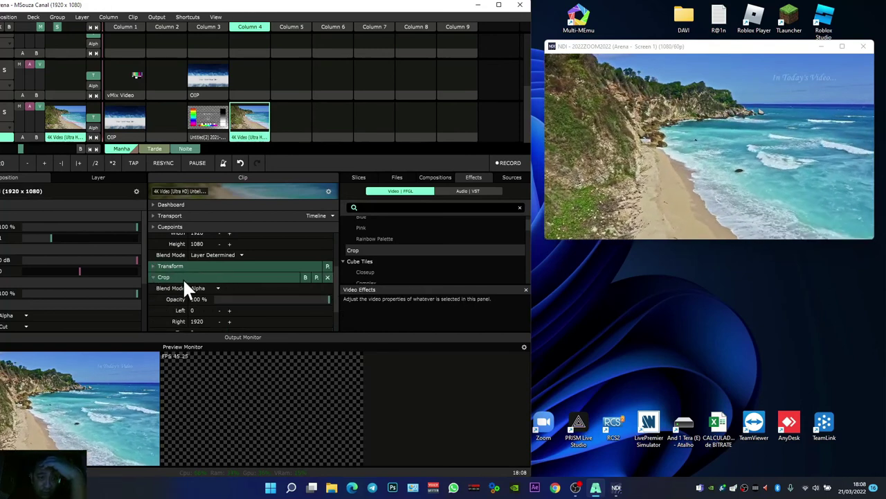
scroll(195, 281, up, 1)
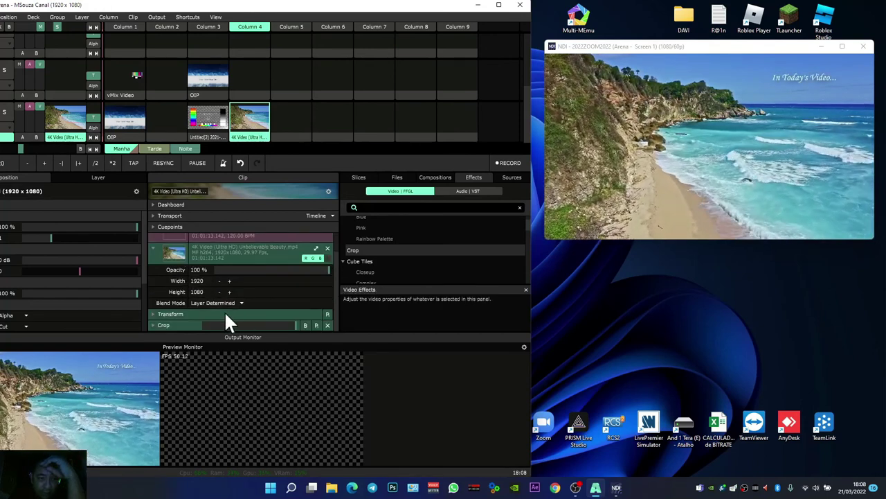
click(153, 324)
scroll(217, 325, down, 1)
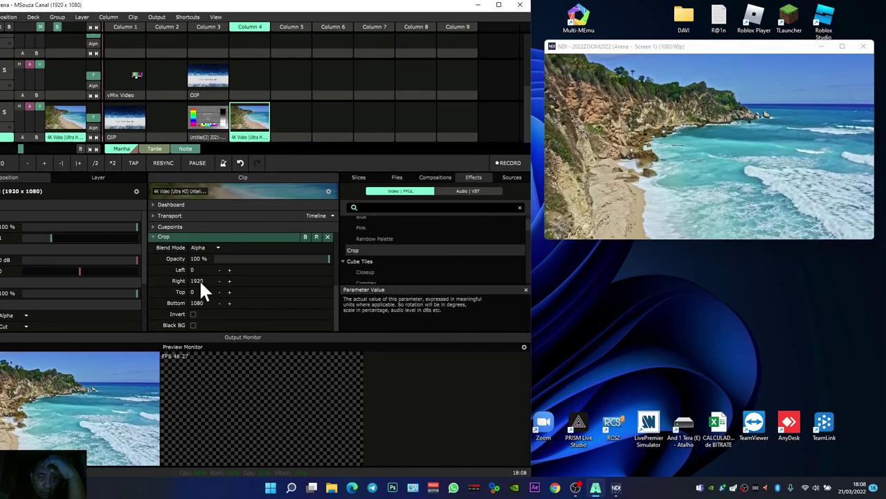
drag(222, 280, 131, 280)
drag(61, 288, 41, 287)
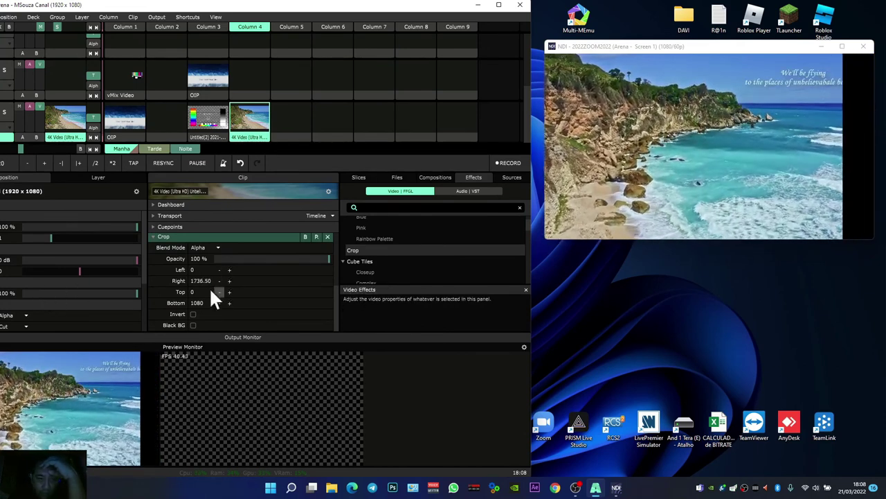
drag(229, 280, 43, 287)
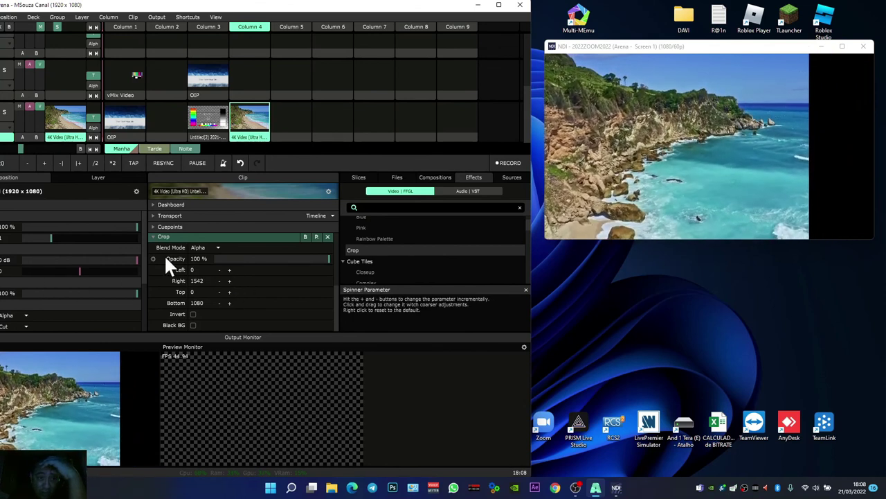
- Shift the 4K Video clip horizontally to Position X 172, and return it to 0
scroll(160, 255, up, 3)
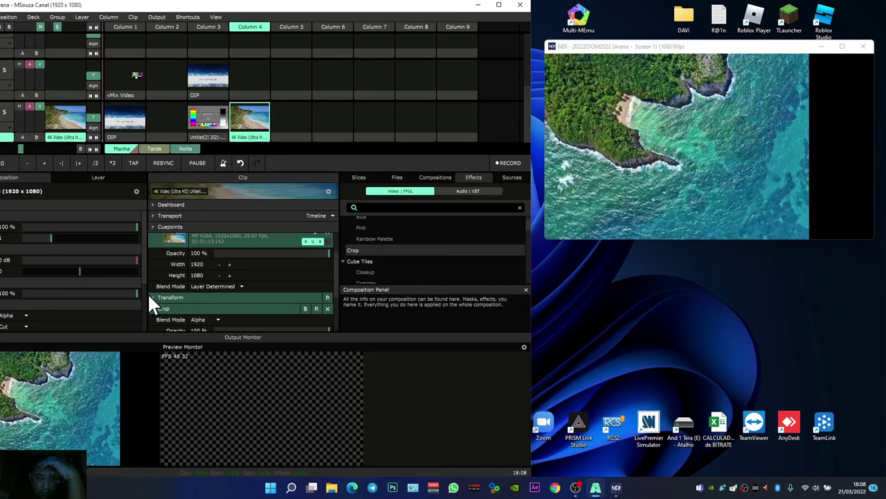
click(149, 297)
drag(228, 308, 386, 327)
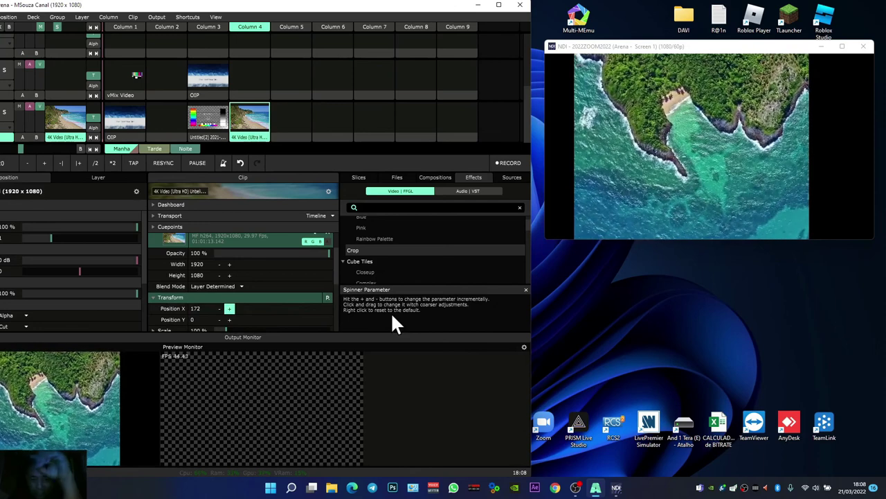
drag(392, 316, 312, 309)
double_click(197, 308)
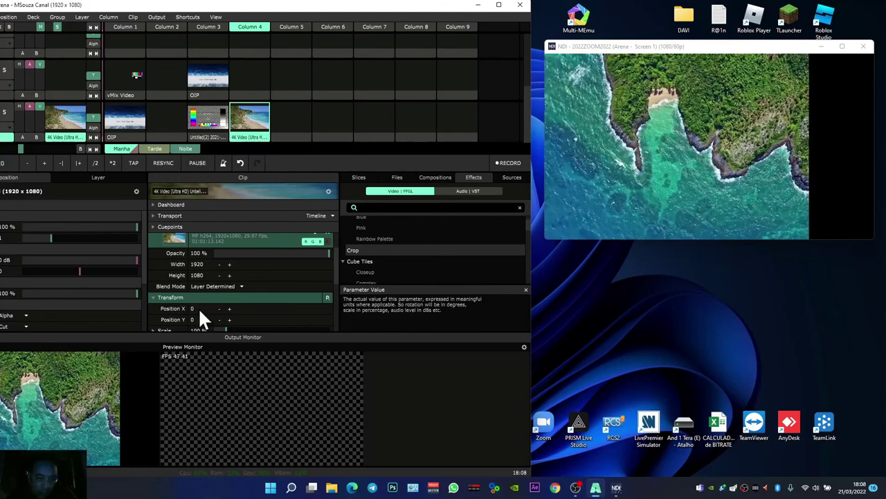
- Move the Crop effect above Transform in the clip's effect order, and expand the Transform parameters
scroll(217, 299, down, 2)
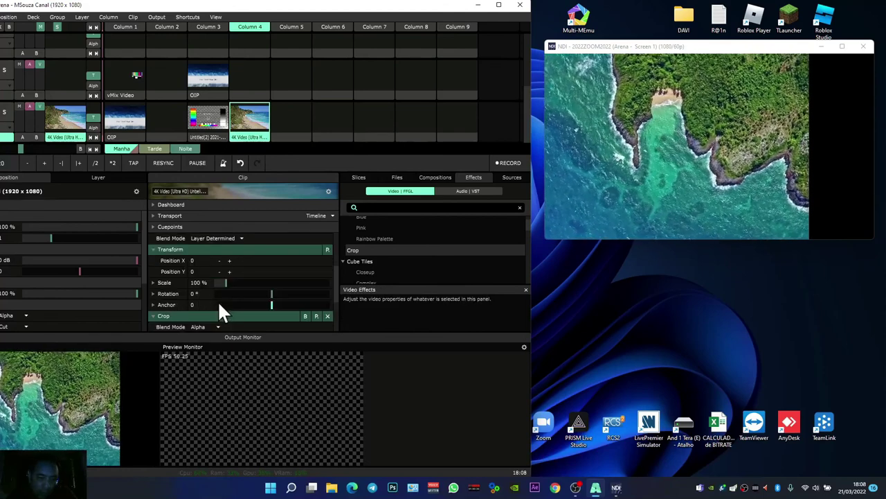
click(152, 249)
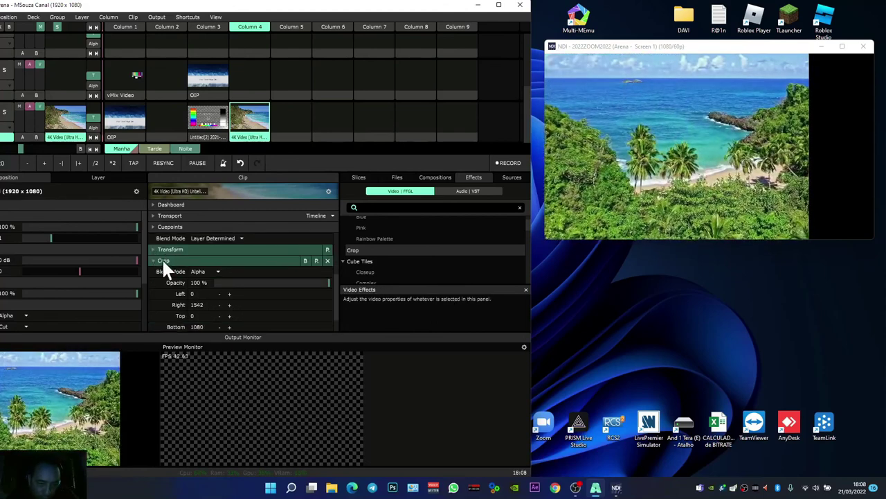
click(161, 258)
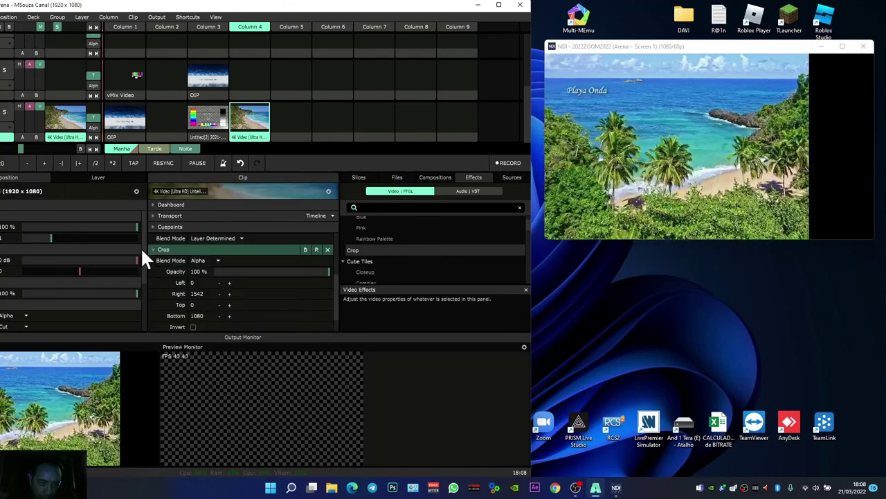
click(153, 248)
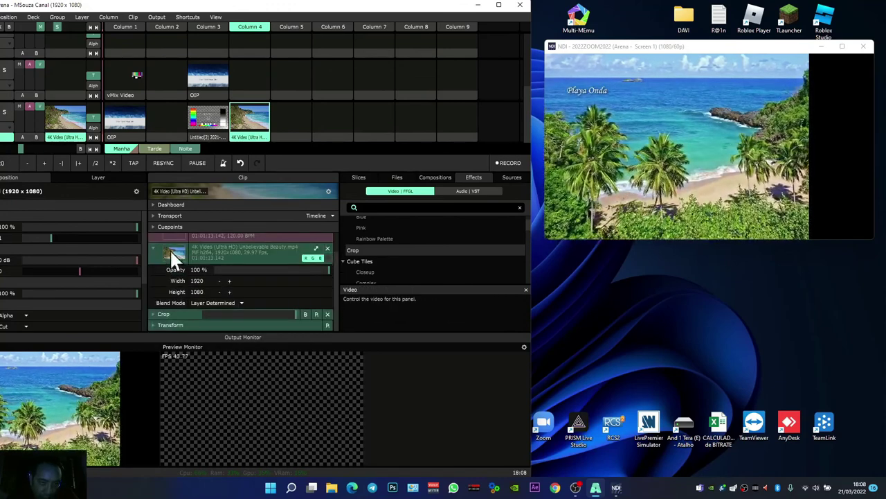
click(152, 323)
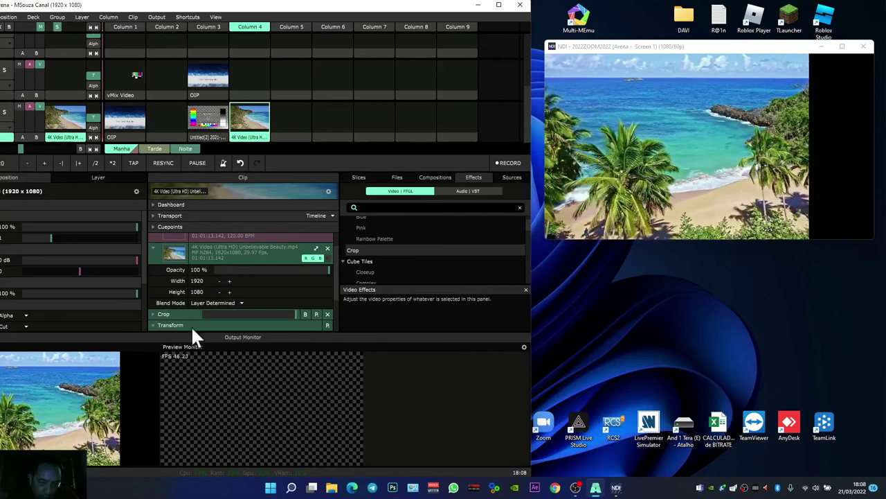
scroll(153, 311, down, 3)
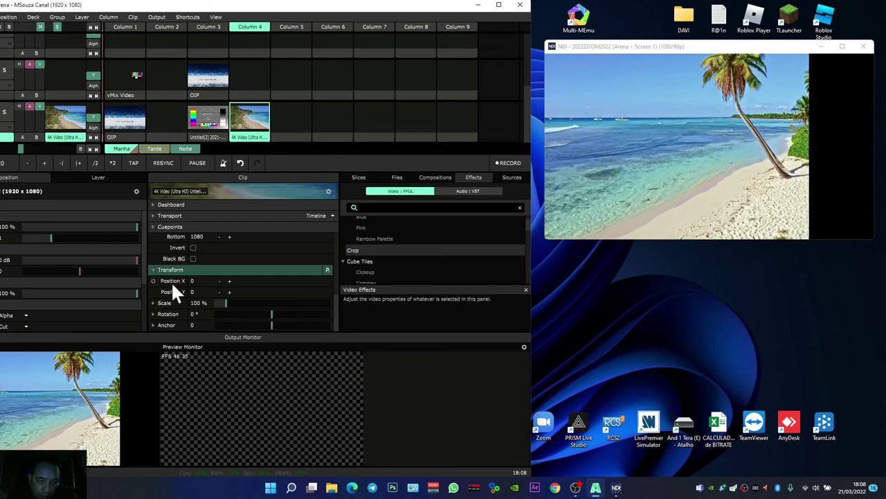
- Set the Crop effect's Right value to 1920 and check the full-width picture in the NDI monitor
scroll(194, 305, up, 2)
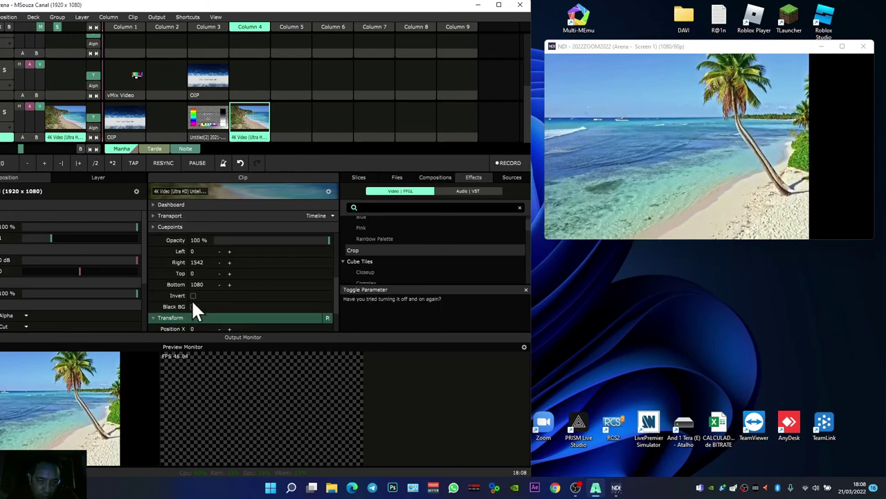
double_click(198, 262)
text(1920)
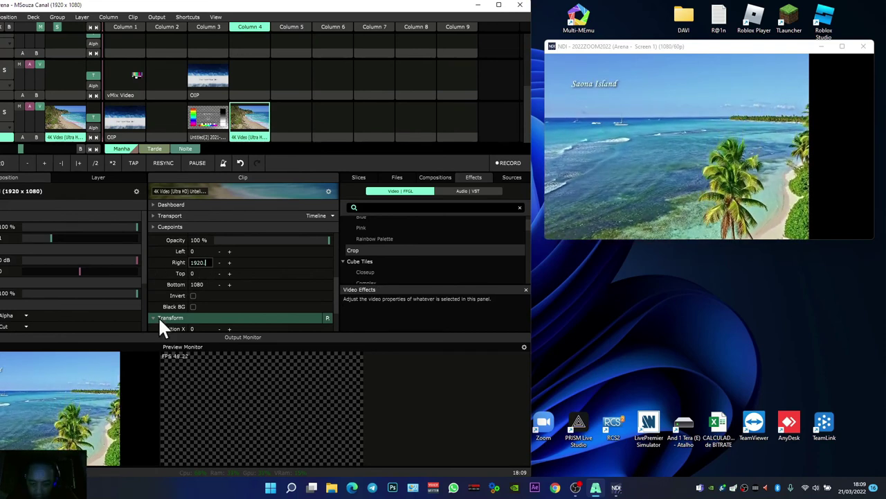
key(Return)
mouse_move(749, 168)
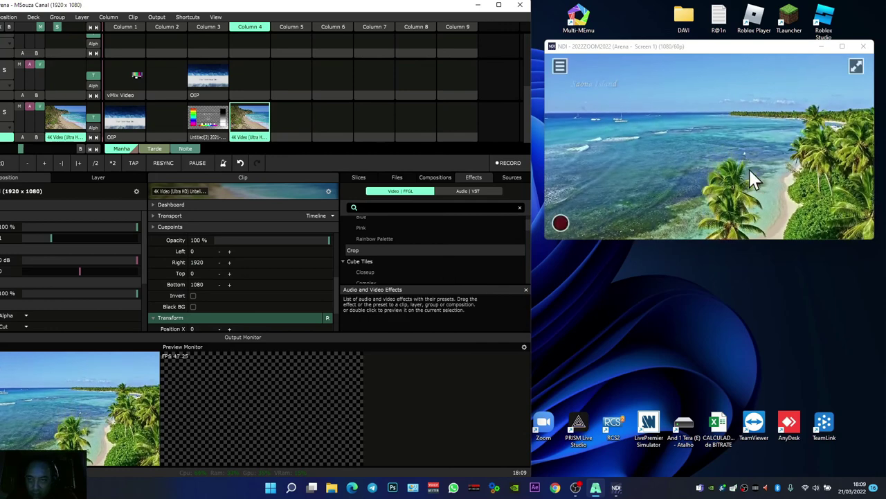
- Set the Crop effect's Right value to 1000
double_click(204, 262)
text(10)
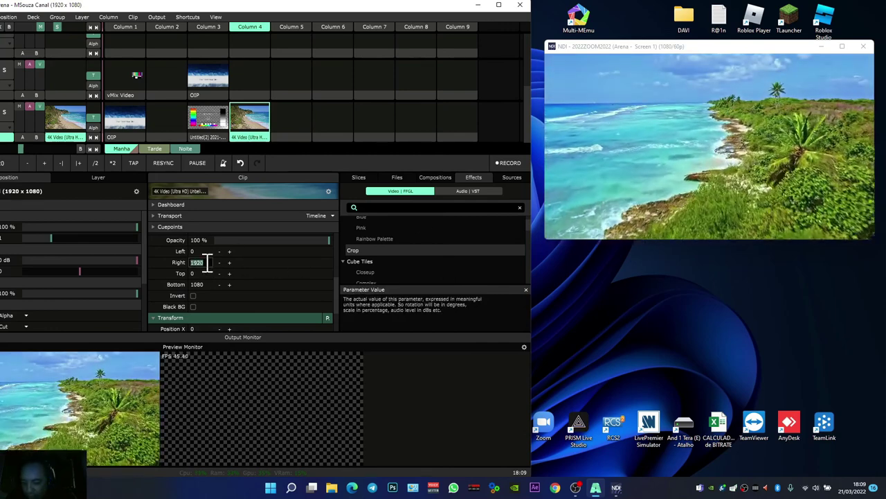
text(00)
key(Return)
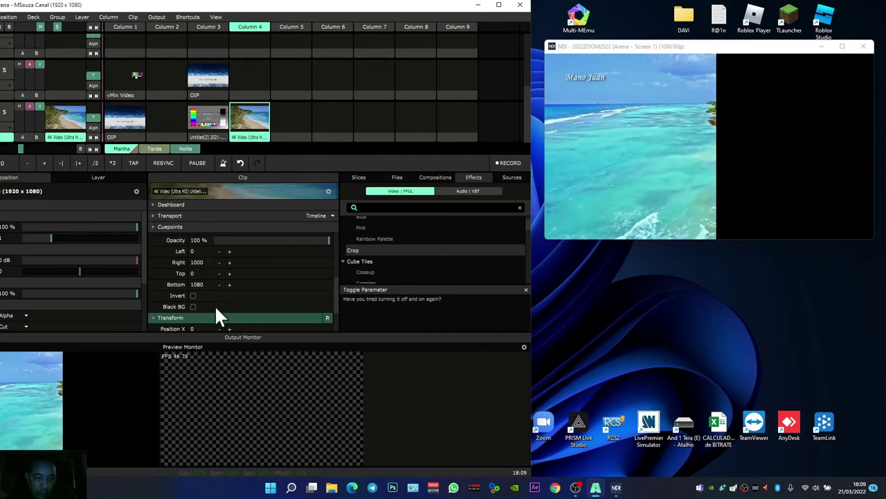
- Set the 4K Video clip's Position X to -5 and review its Crop and Transform parameters
scroll(220, 308, down, 2)
mouse_move(228, 281)
mouse_down()
mouse_move(554, 296)
mouse_move(644, 252)
mouse_move(708, 247)
mouse_move(604, 266)
mouse_move(403, 265)
mouse_move(228, 284)
mouse_move(226, 294)
mouse_up()
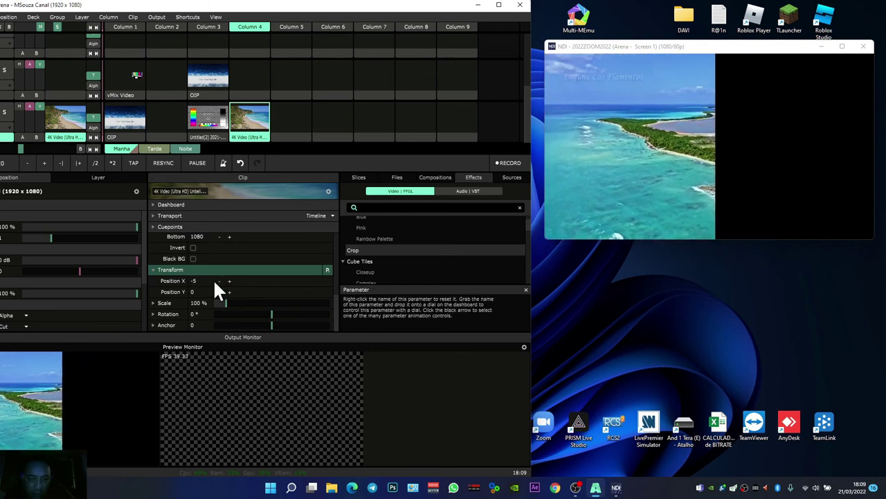
scroll(196, 247, up, 1)
scroll(196, 247, down, 1)
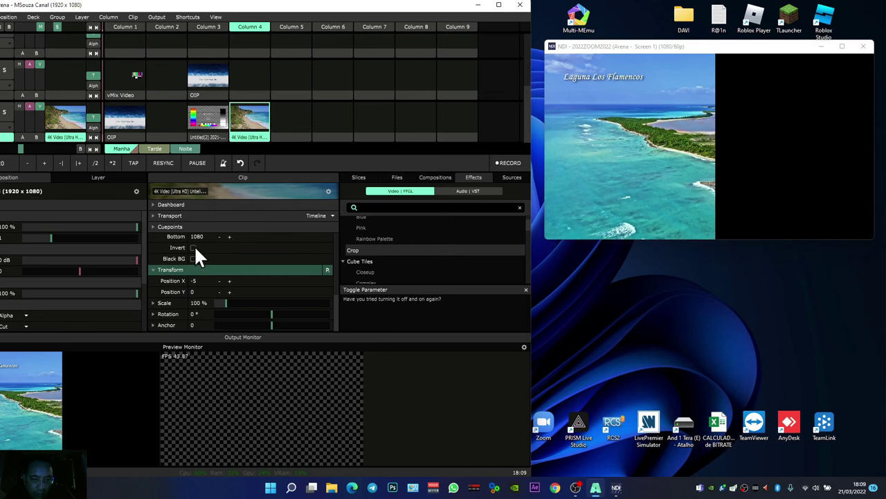
scroll(184, 269, up, 3)
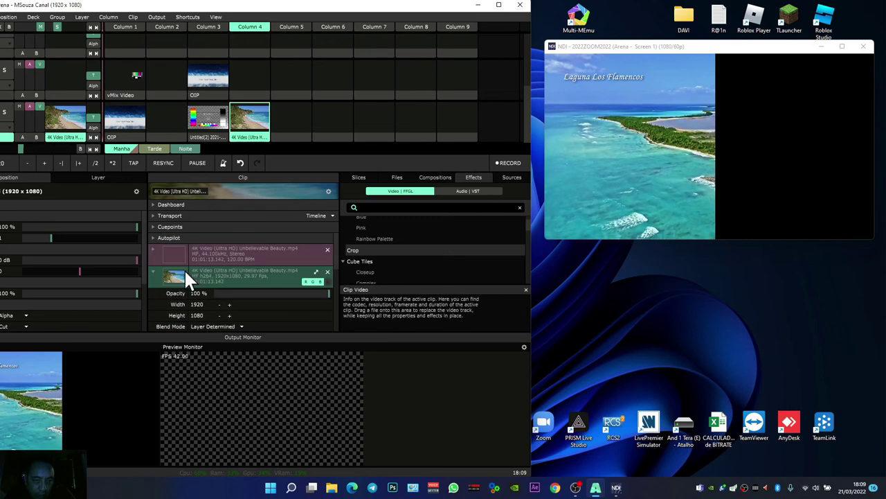
scroll(208, 286, down, 1)
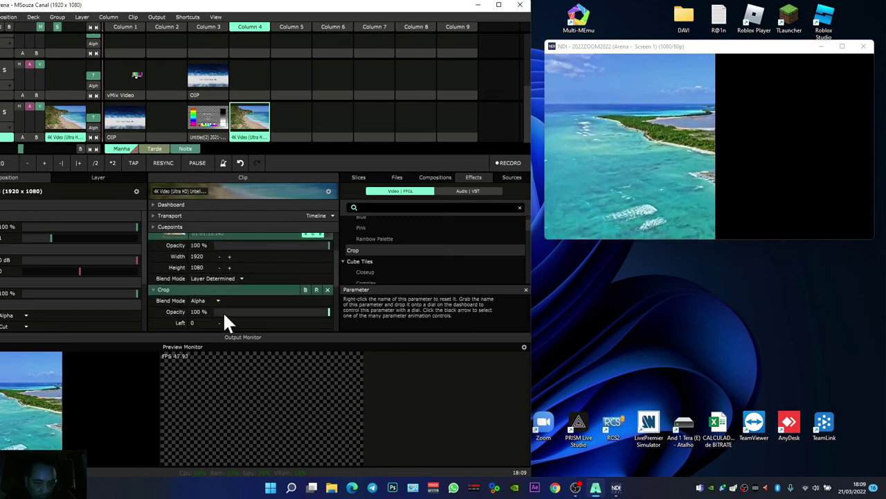
- Raise the Crop effect's Left value to 432 and move the 4K Video clip to Position X 95
scroll(223, 304, down, 2)
drag(229, 275, 629, 280)
scroll(215, 327, down, 2)
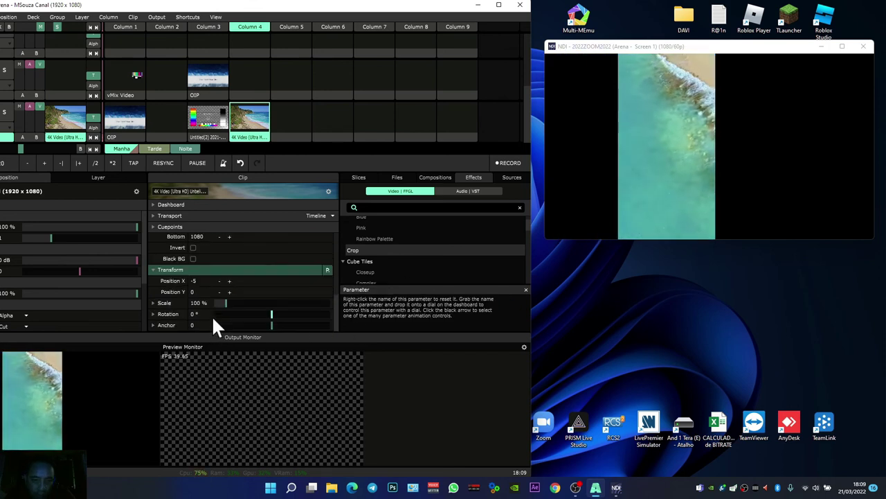
drag(230, 280, 300, 290)
drag(451, 289, 326, 280)
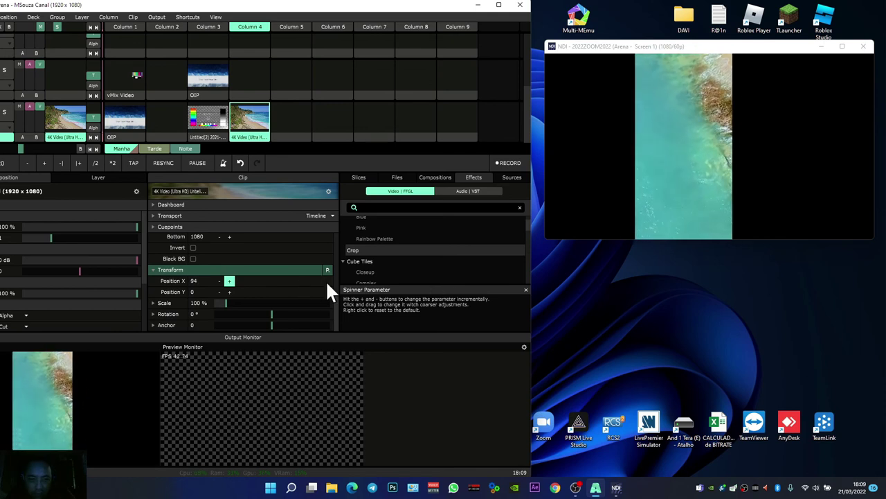
- Remove the Crop effect from the 4K Video clip and set its Transform Position X to 0
scroll(266, 276, up, 2)
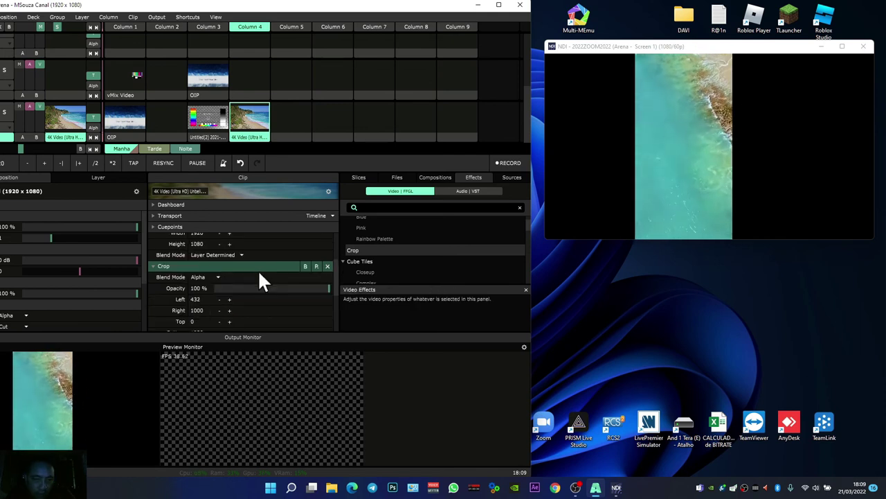
click(329, 267)
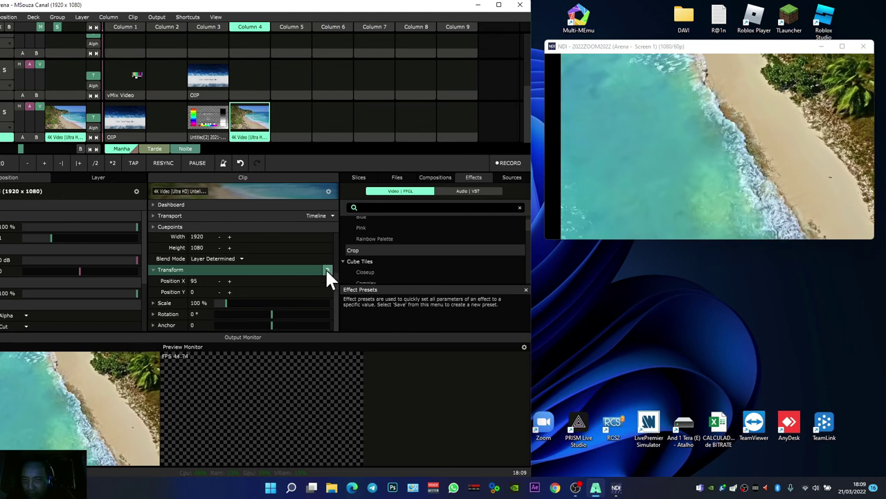
double_click(197, 281)
text(0)
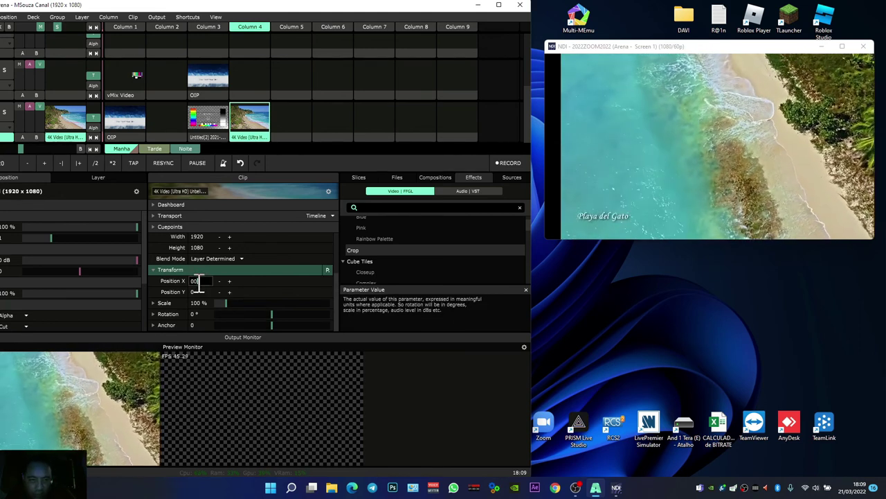
key(Return)
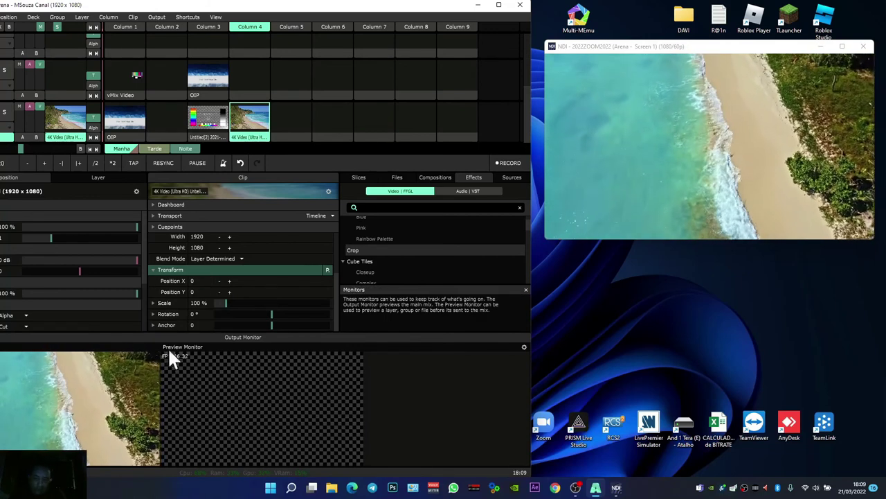
- Show the available sources and collapse the Generators group
click(512, 177)
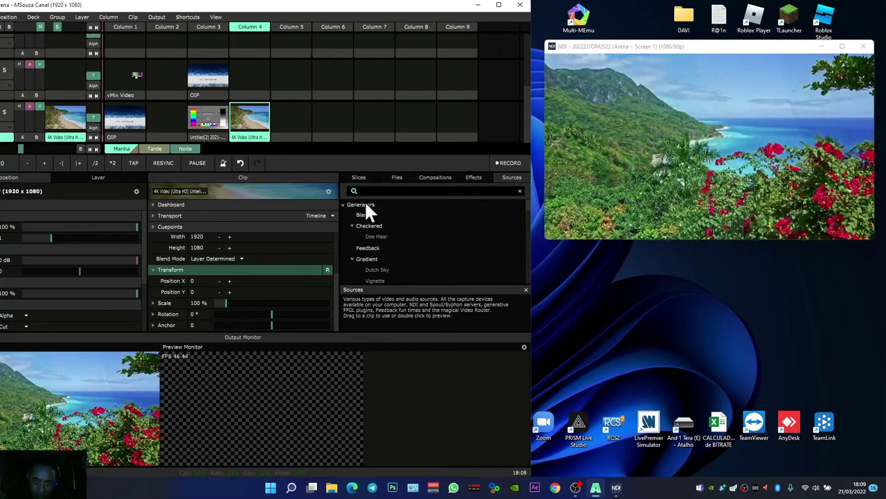
click(343, 205)
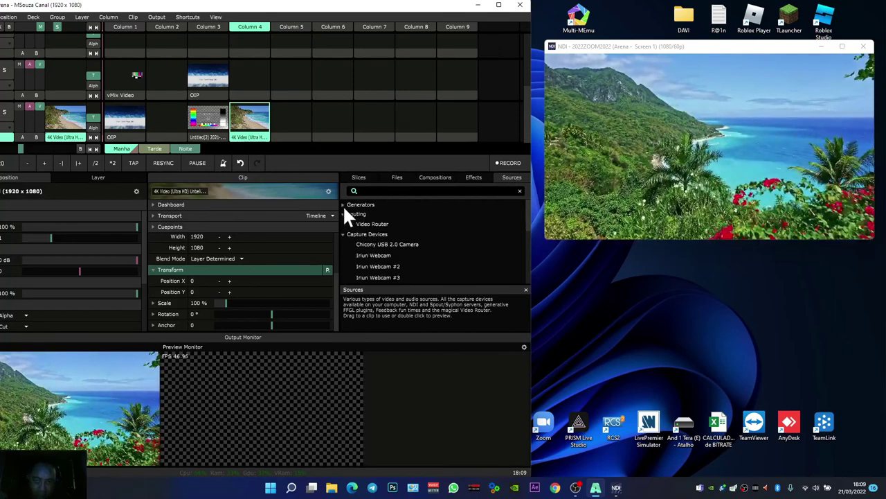
click(343, 204)
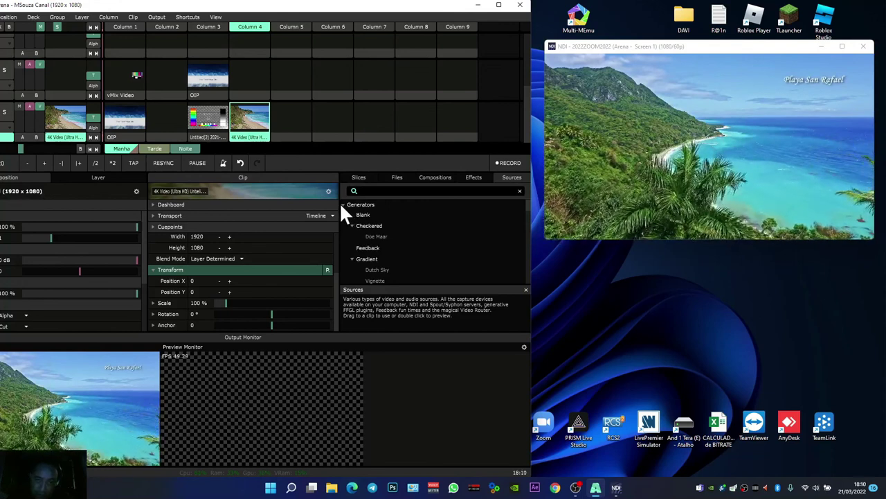
click(342, 205)
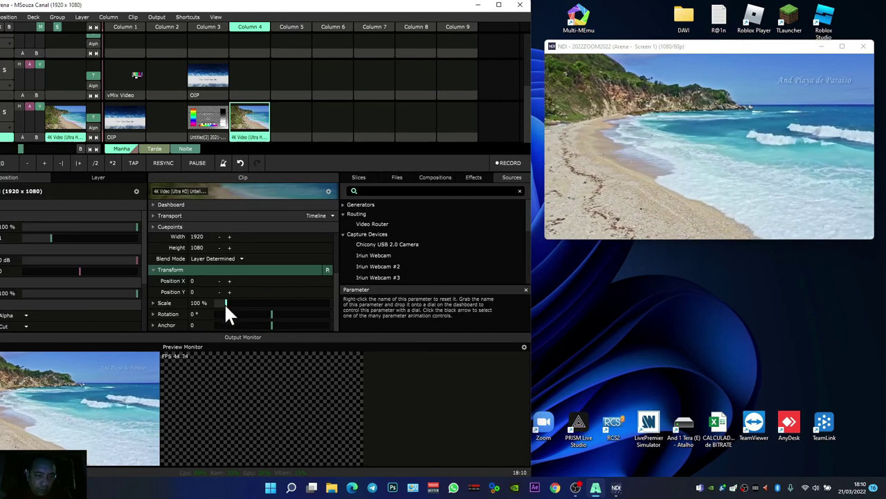
- Scale the 4K Video clip down to about 28.34% and shift its Position X to about -642
drag(224, 302, 174, 257)
drag(125, 283, 168, 284)
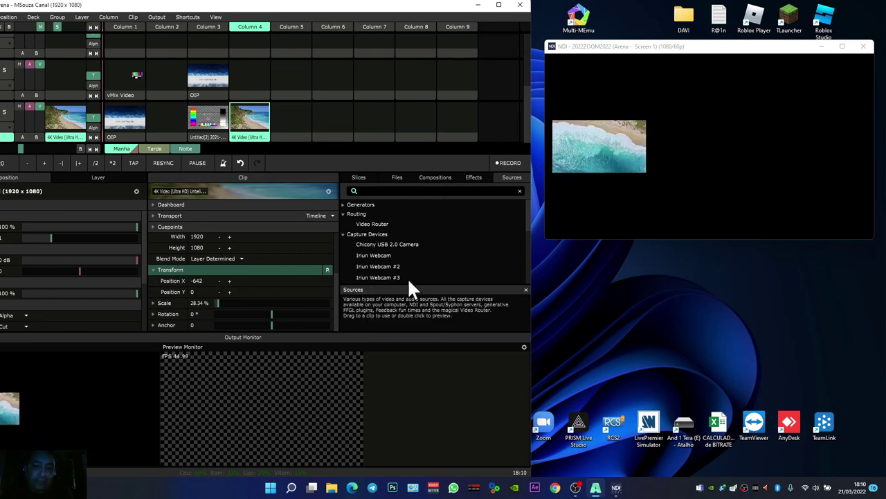
- Place a Video Router in Column 4 above the 4K Video with Layer 1 as its input, and trigger the column
drag(374, 224, 249, 81)
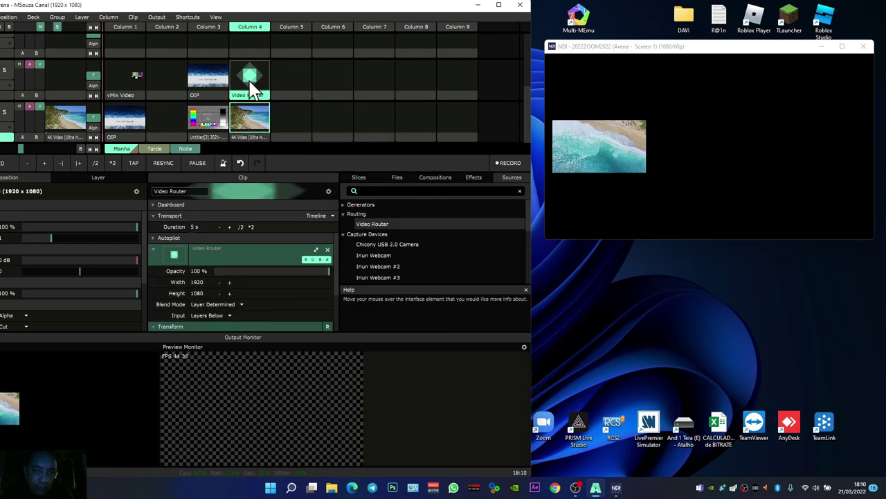
click(215, 317)
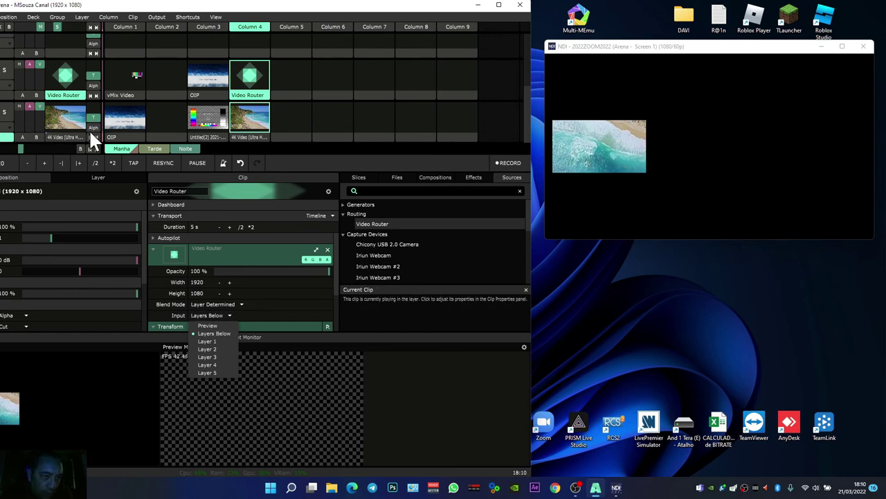
click(220, 339)
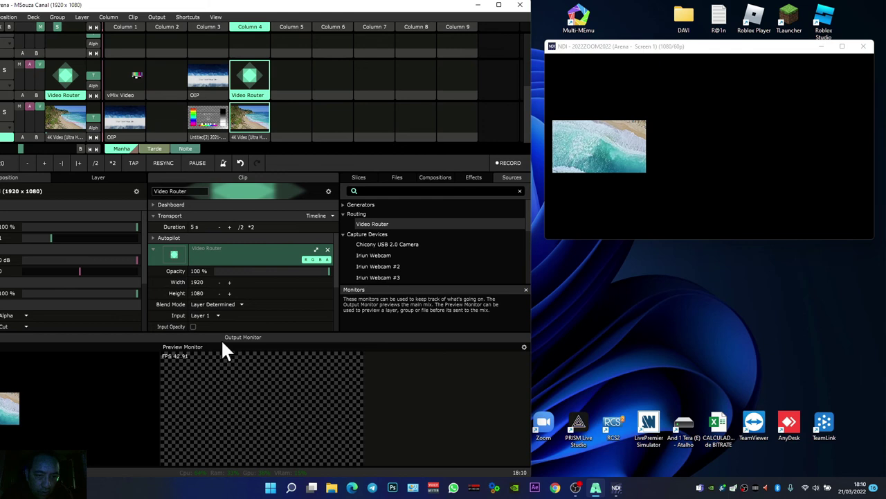
click(250, 24)
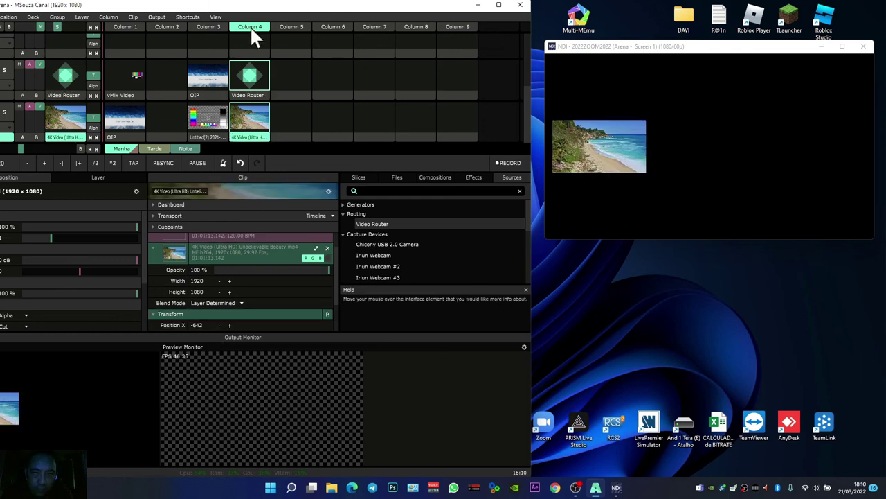
- Check the 4K Video clip's Position X, then set the Video Router clip's Position X to 1284
click(253, 95)
click(251, 139)
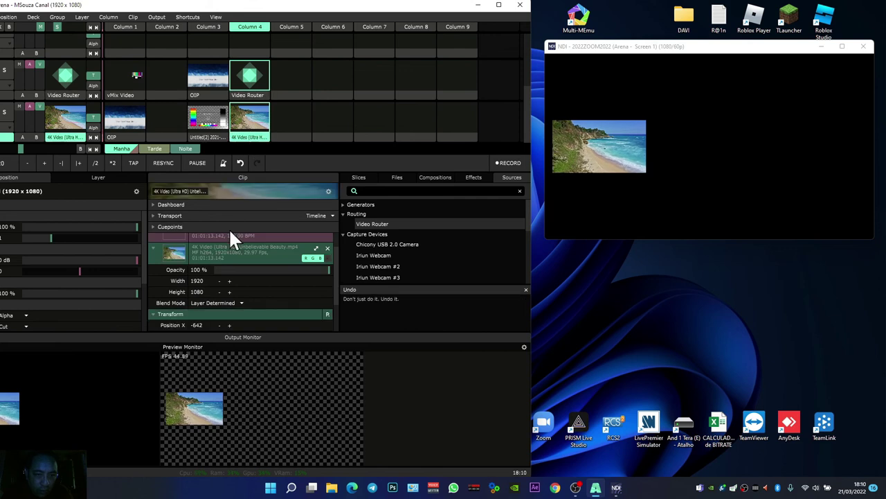
scroll(197, 322, down, 2)
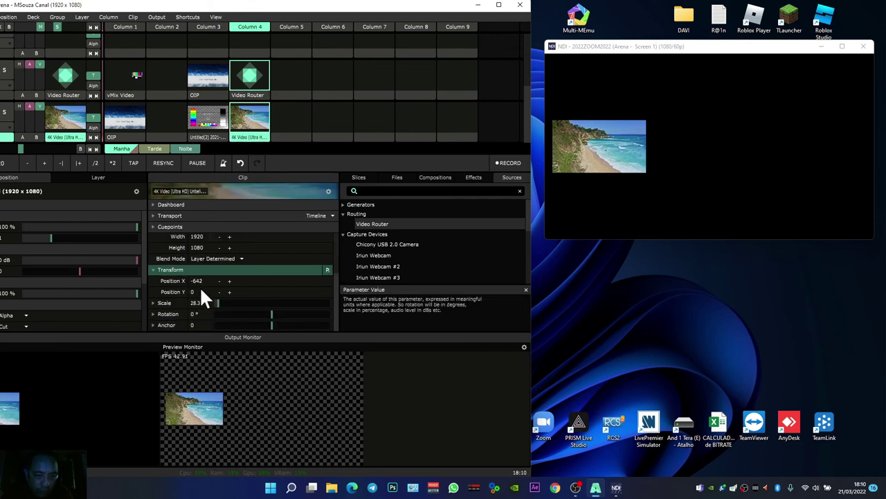
click(258, 103)
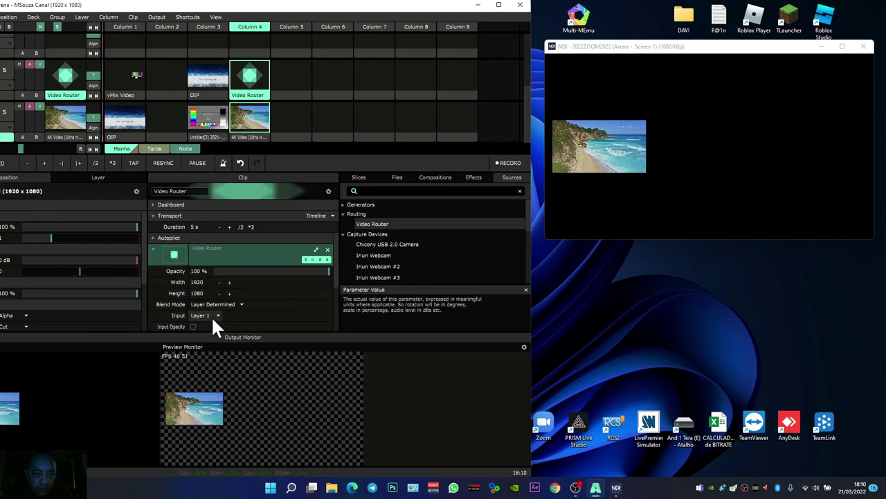
scroll(211, 315, down, 3)
double_click(195, 281)
text(640)
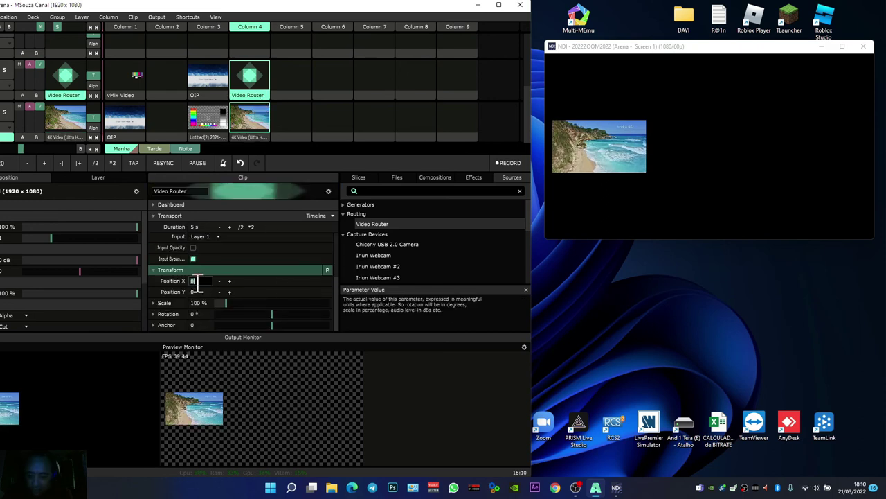
text(*2)
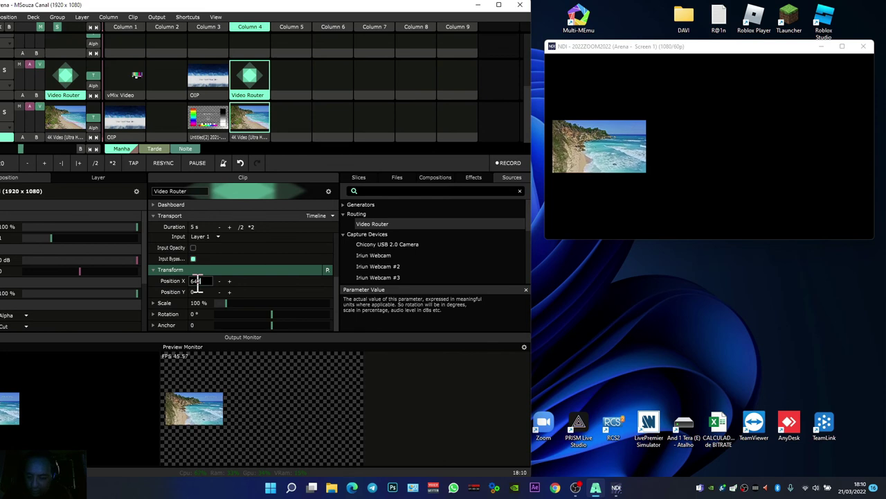
key(Return)
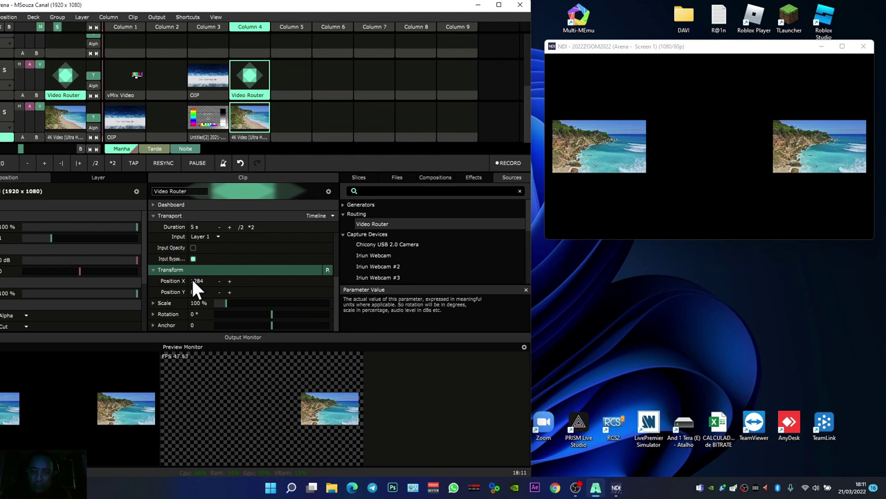
mouse_move(600, 184)
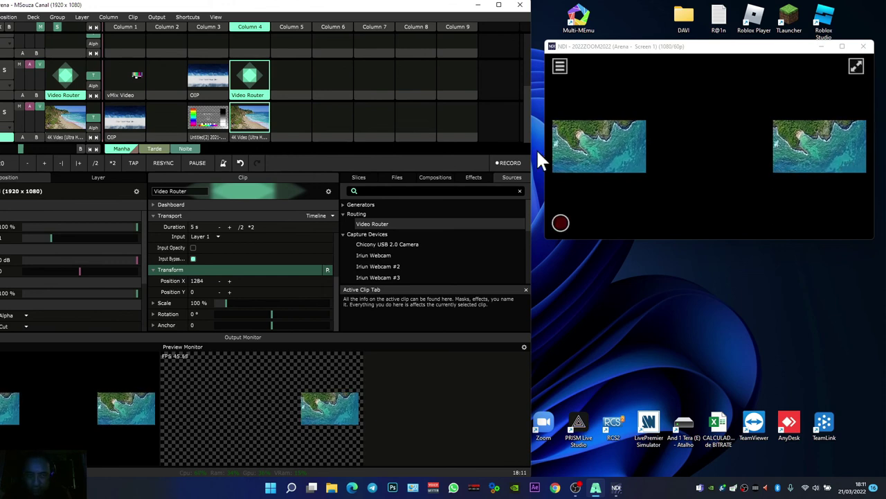
- Adjust the 4K Video clip's Position X to about -646
click(263, 135)
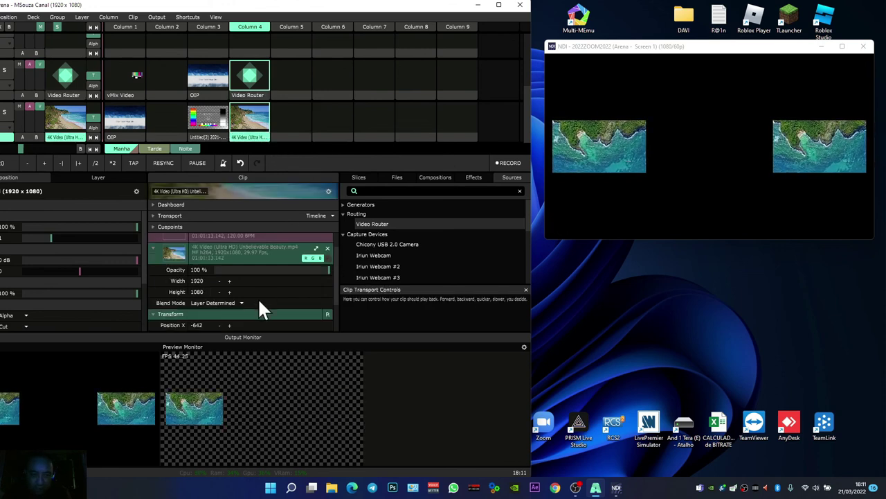
scroll(257, 297, down, 2)
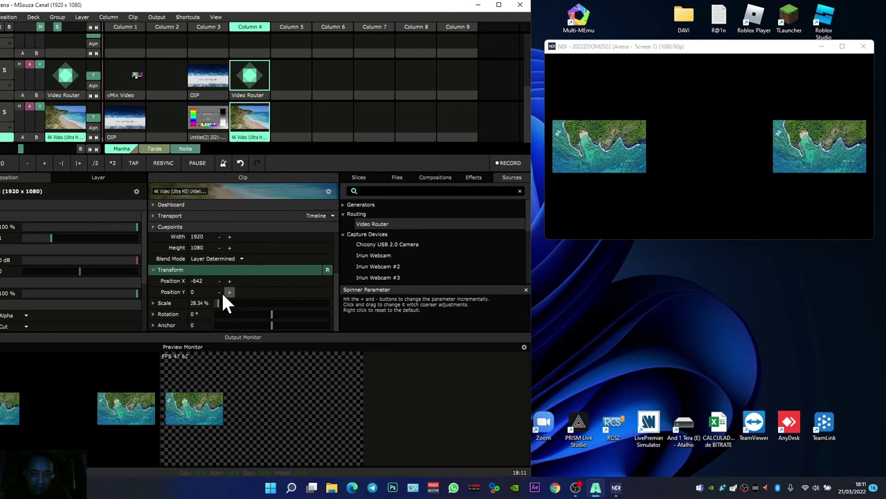
mouse_move(217, 302)
mouse_down()
mouse_move(244, 282)
mouse_move(331, 302)
mouse_move(153, 304)
mouse_move(297, 309)
mouse_move(229, 313)
mouse_up()
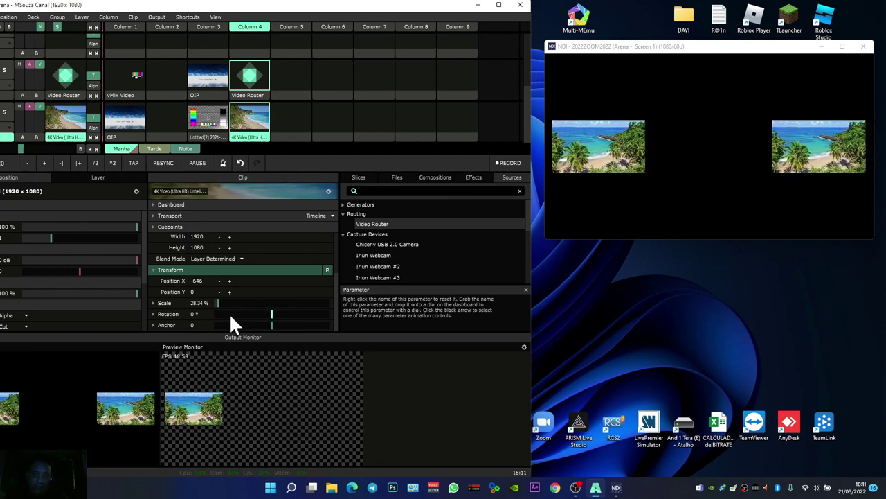
- Move the Video Router and 4K Video clips in Column 4 up one layer each, freeing the lowest layer
scroll(277, 97, up, 1)
scroll(278, 96, down, 1)
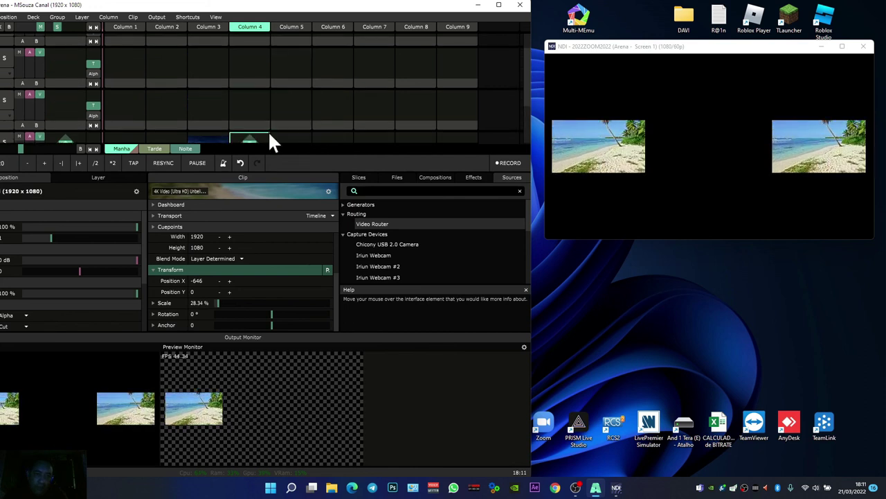
drag(261, 104, 260, 78)
scroll(260, 134, down, 1)
drag(259, 134, 263, 87)
scroll(263, 87, up, 1)
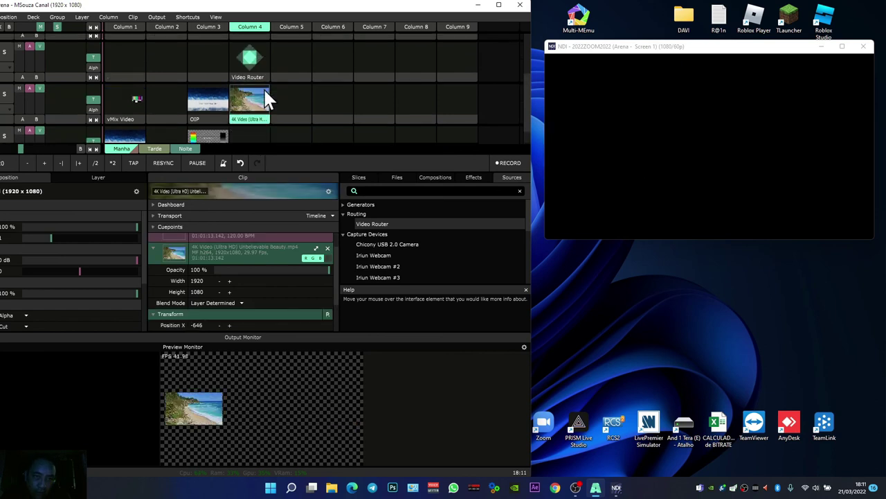
- Change the Video Router clip's input to Layer 2 and trigger Column 4
click(258, 73)
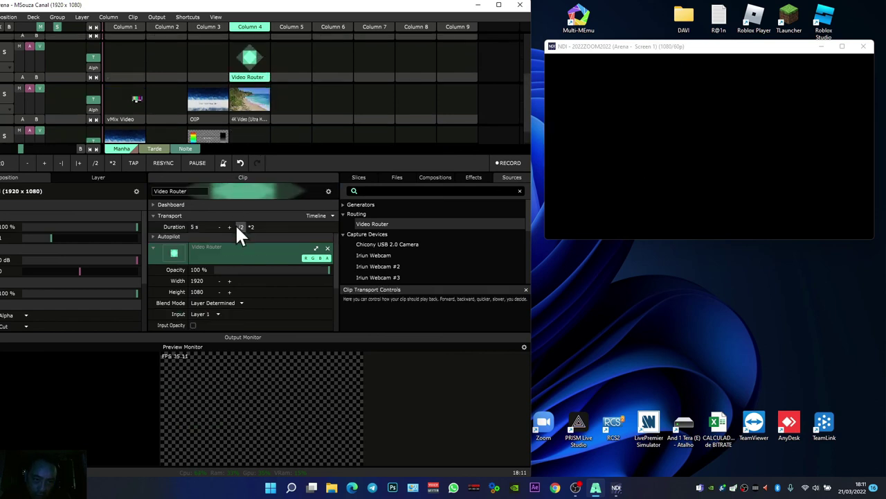
click(210, 313)
click(220, 348)
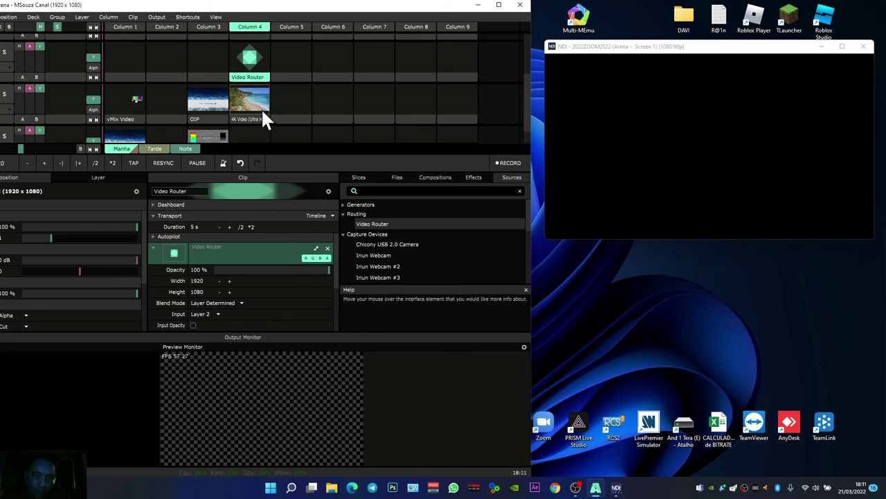
click(248, 28)
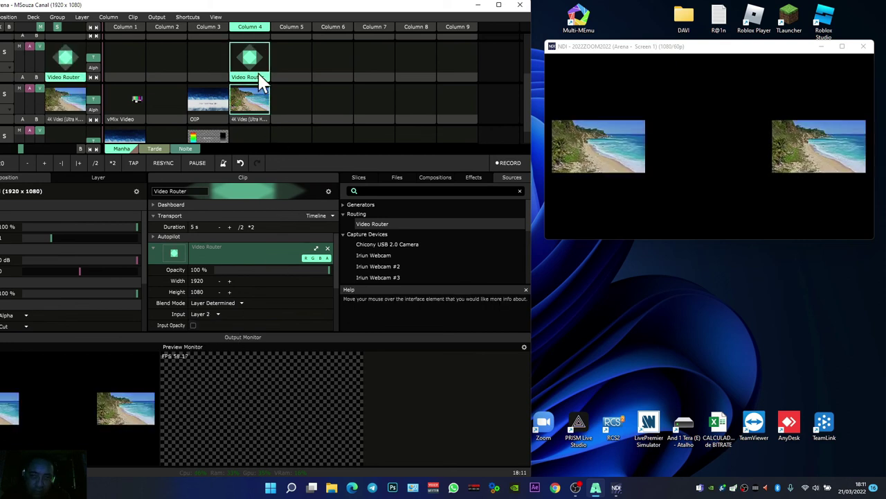
- Move the Untitled(2) test card clip from Column 3 to Column 4 on the lowest layer and trigger the column
scroll(261, 82, down, 1)
drag(209, 137, 249, 130)
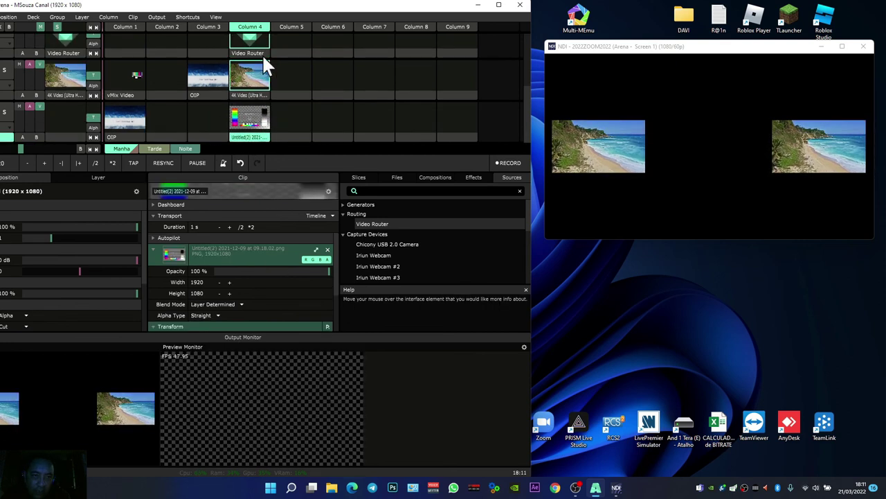
click(252, 26)
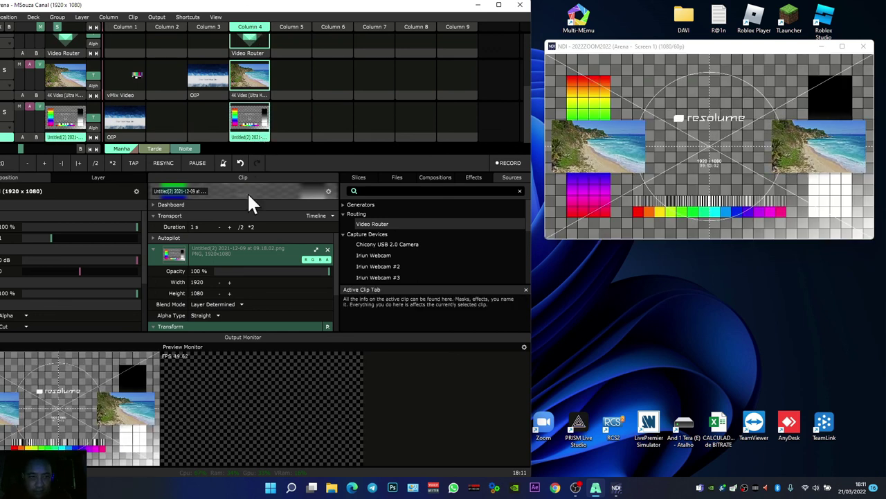
- Raise the 4K Video clip in the picture by setting its Position Y to about -236
scroll(244, 316, down, 2)
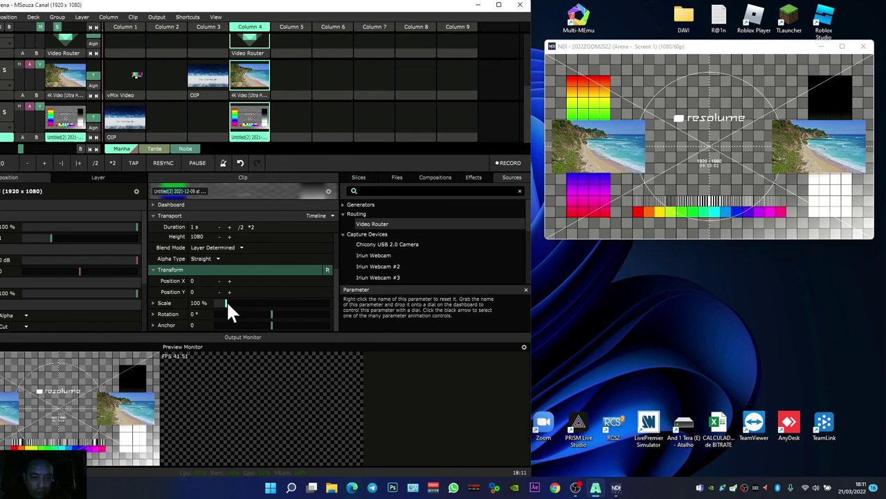
click(255, 96)
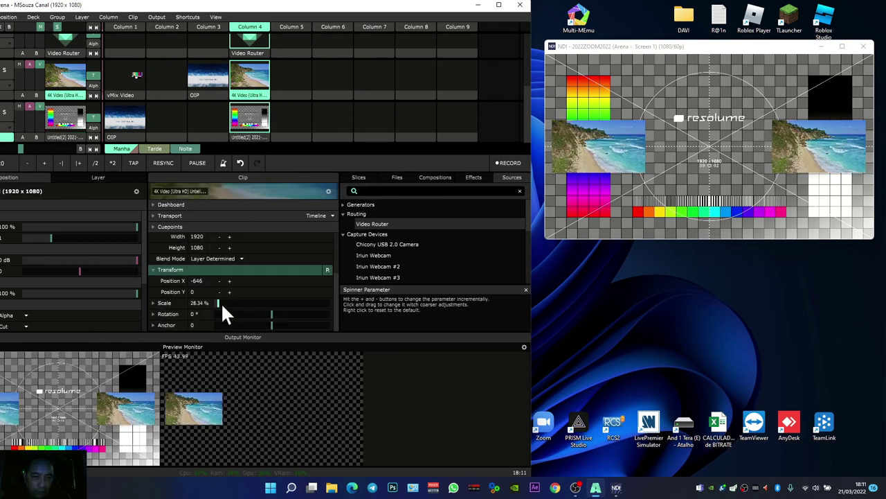
click(221, 291)
drag(186, 278, 7, 208)
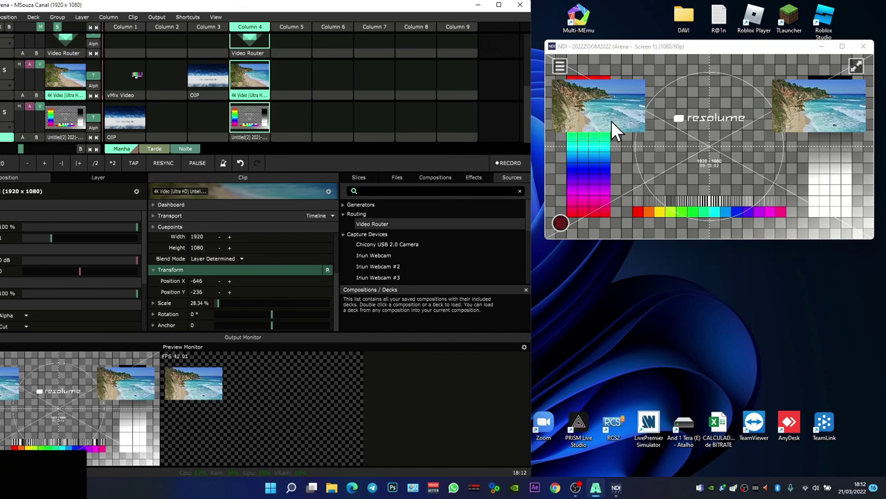
- Copy the Video Router clip in Column 4 to the empty slot one layer above and trigger the column
scroll(228, 73, up, 1)
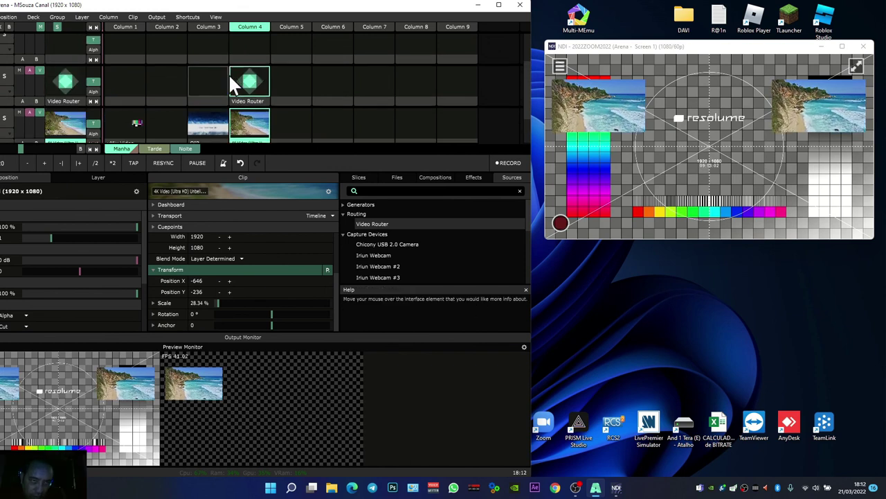
click(263, 101)
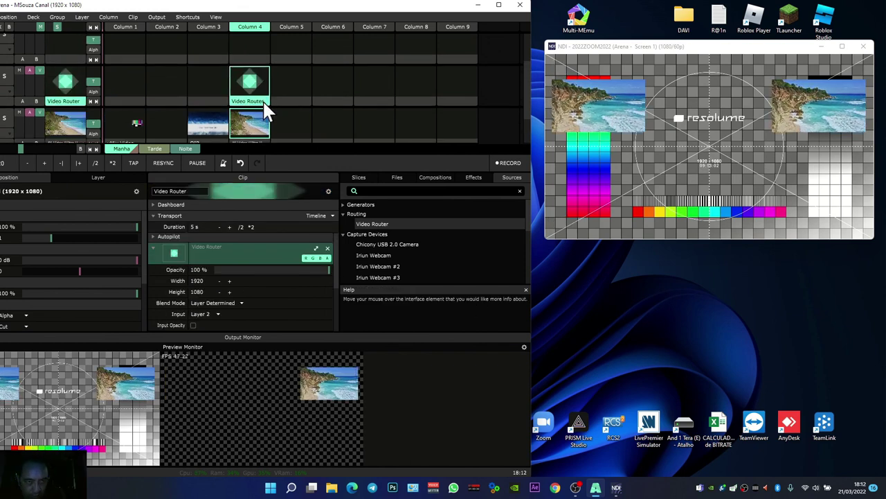
click(259, 58)
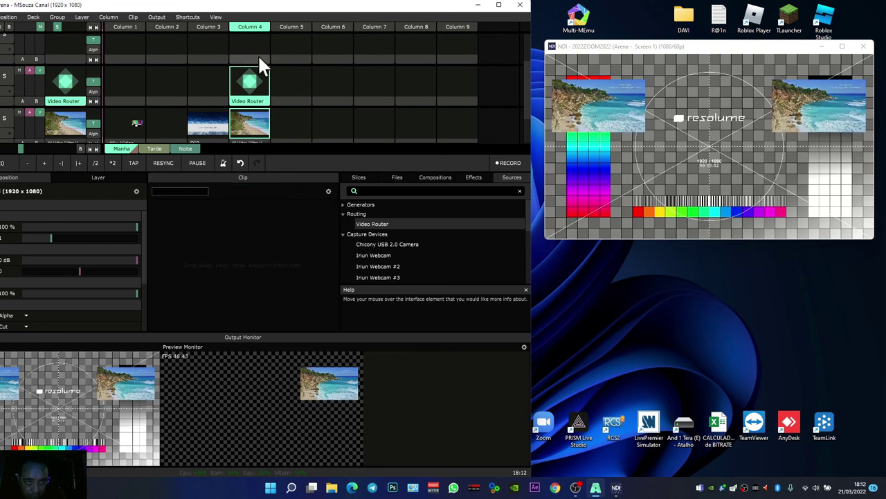
click(258, 54)
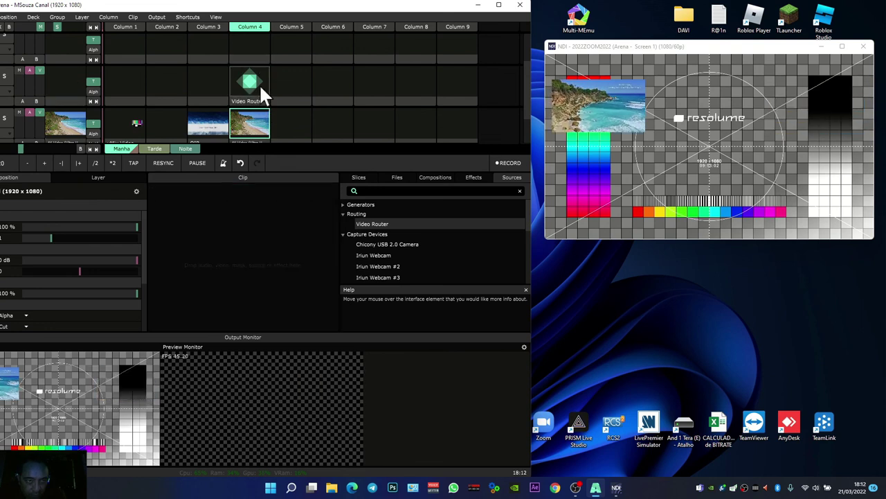
click(257, 106)
click(258, 55)
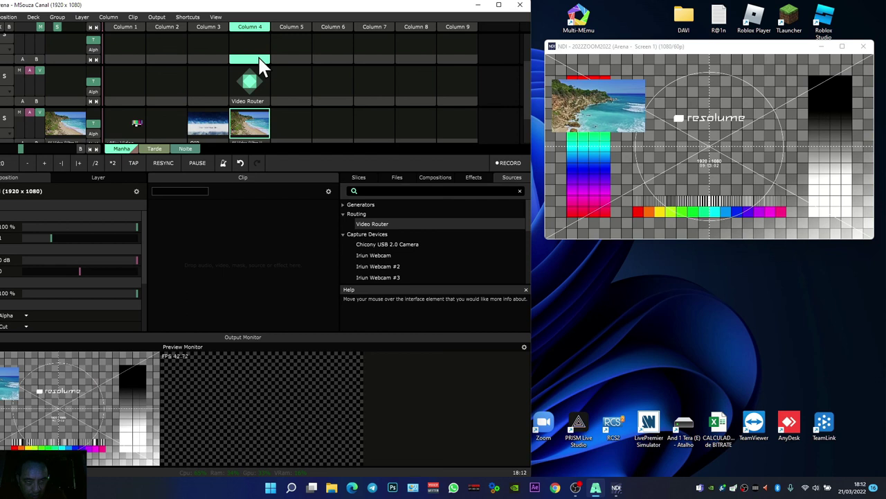
scroll(258, 42, down, 1)
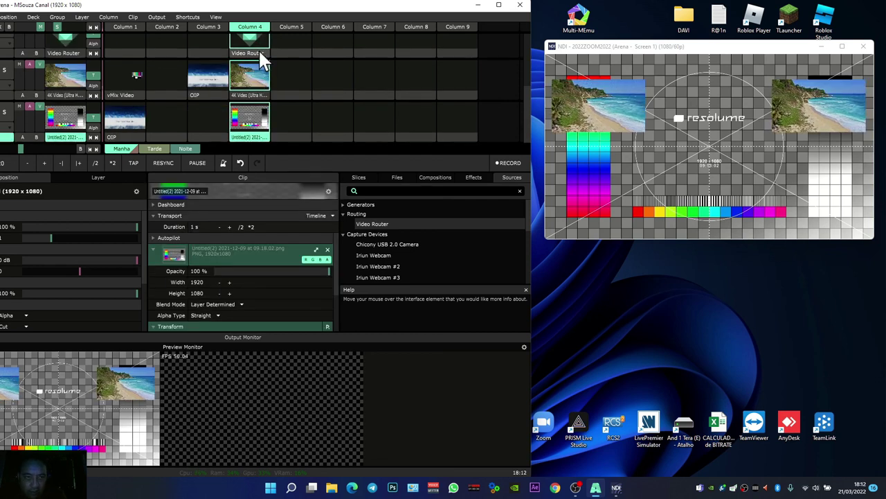
- Lower the copied Video Router picture by setting the clip's Position Y to 534
scroll(257, 86, up, 2)
click(258, 82)
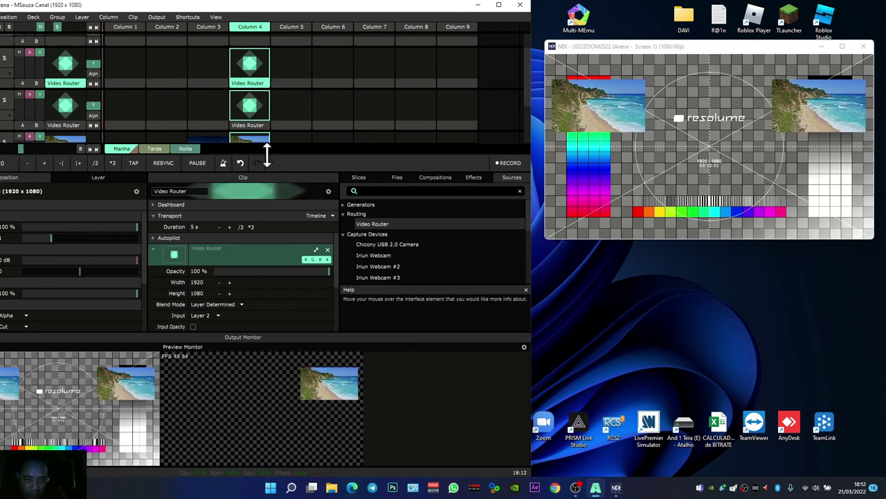
scroll(229, 307, down, 3)
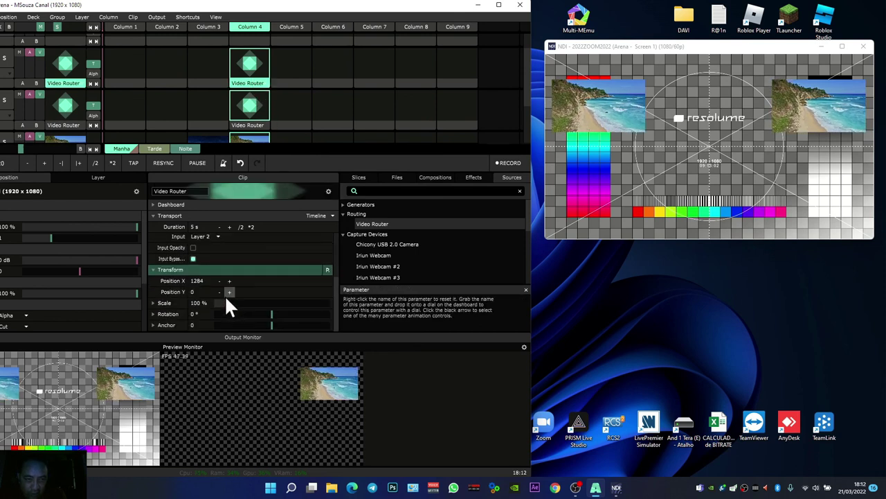
drag(219, 292, 718, 298)
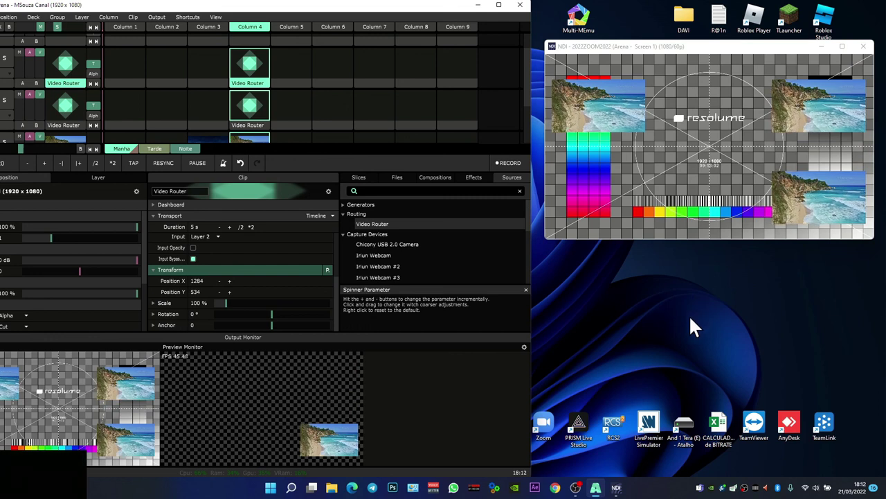
- Reduce the Scale of the 4K Video clip in Column 4 to 24.34 %
scroll(253, 125, down, 1)
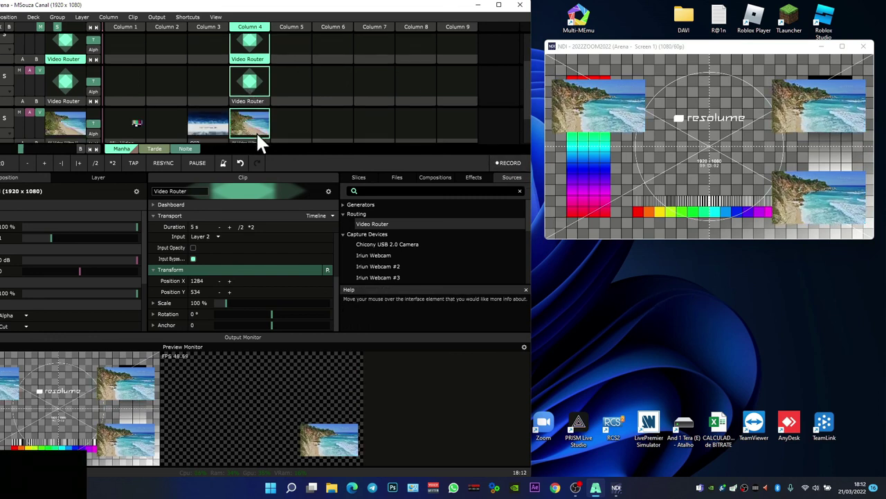
click(261, 138)
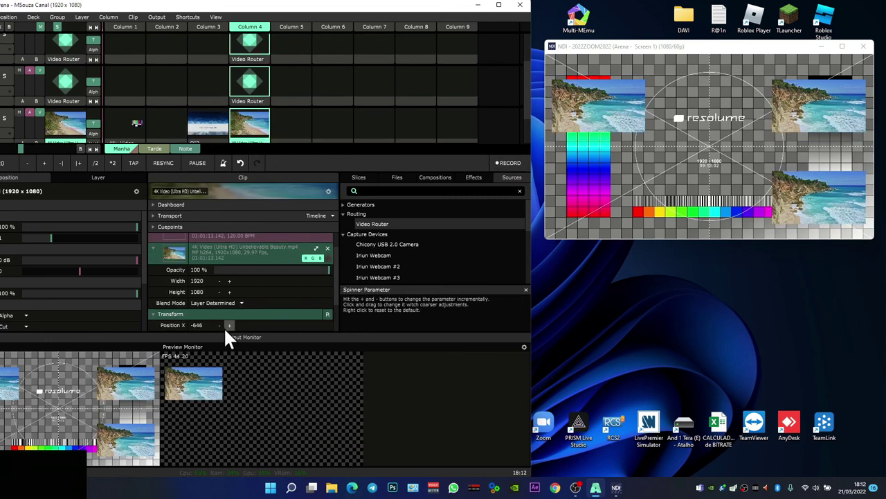
mouse_move(217, 303)
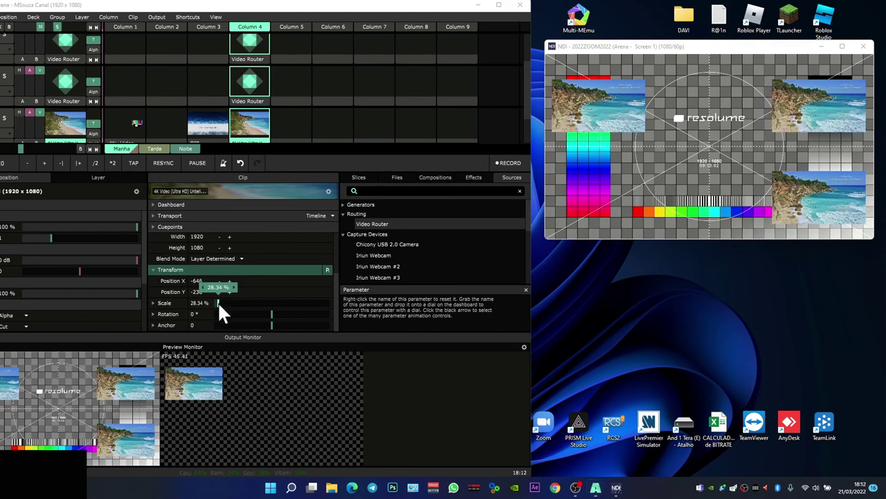
drag(210, 301, 232, 285)
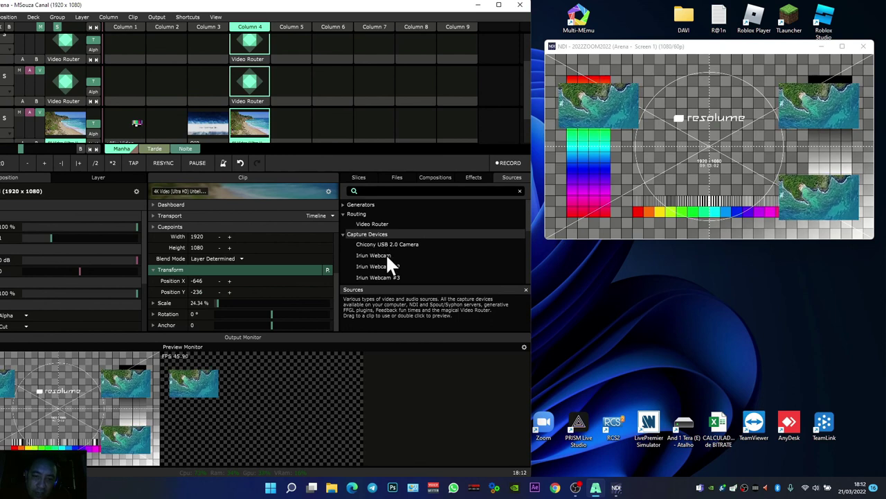
- Look through and collapse the Capture Devices sources, then add the NDI source 2022ZOOM2022 (Arena - Screen 1) to Column 6 on Layer 2
scroll(385, 255, down, 2)
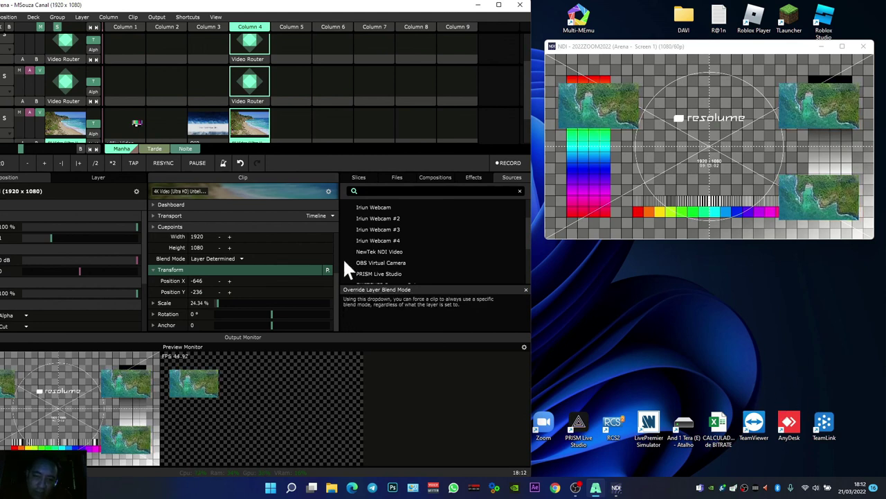
scroll(402, 266, down, 2)
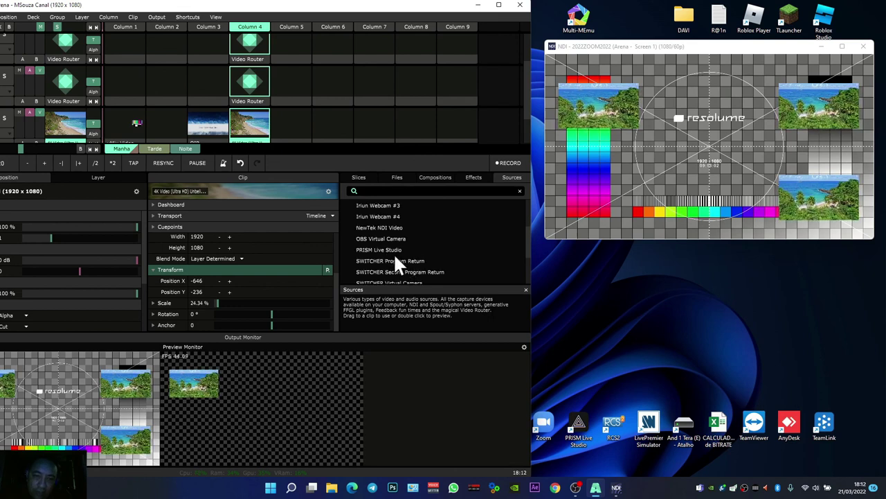
scroll(388, 270, down, 4)
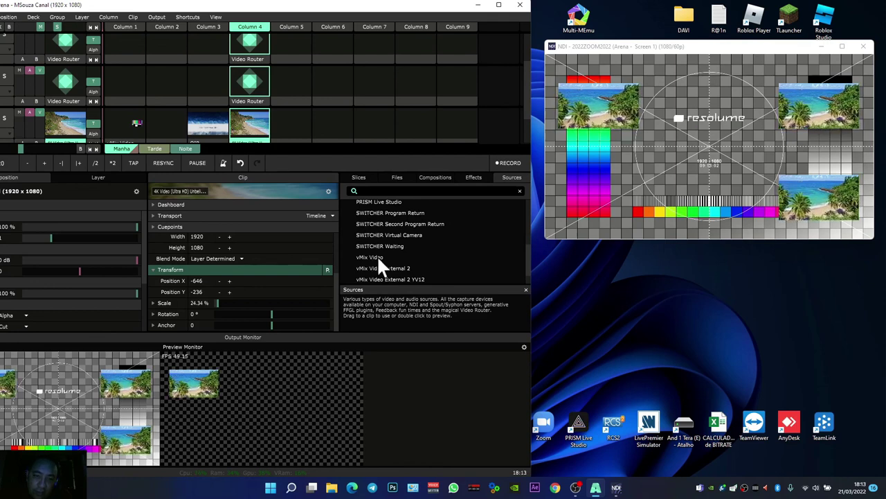
scroll(381, 259, up, 5)
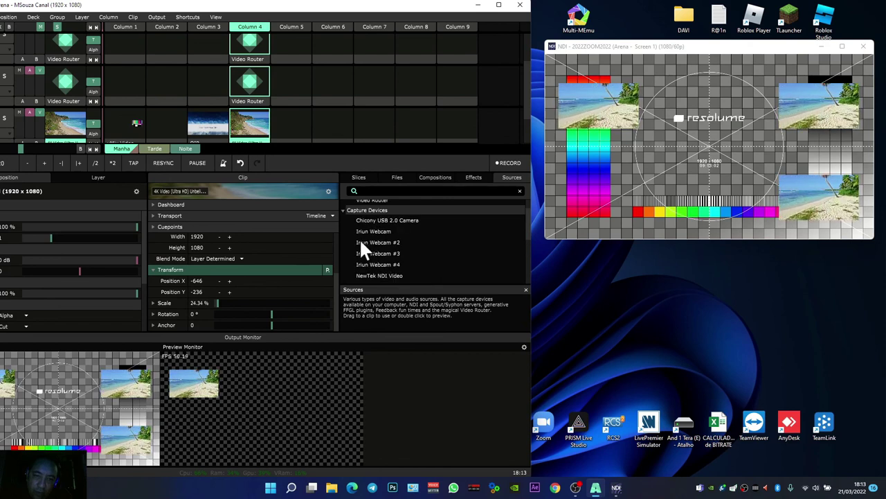
click(343, 211)
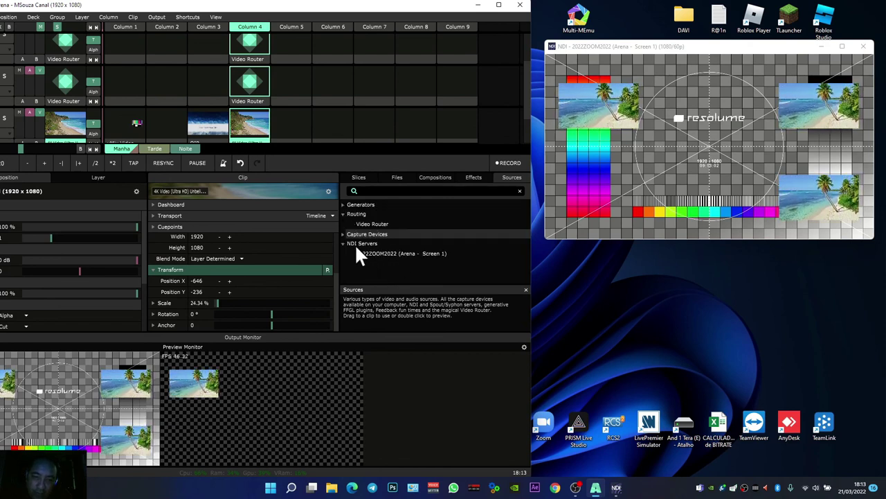
drag(392, 256, 336, 127)
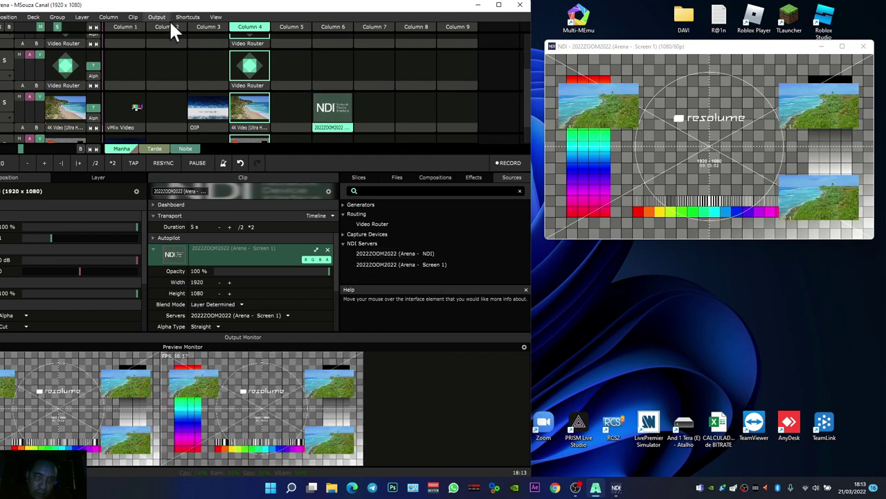
- Trigger Column 1 and shift the Arena window sideways until its layer names are fully on screen
click(121, 20)
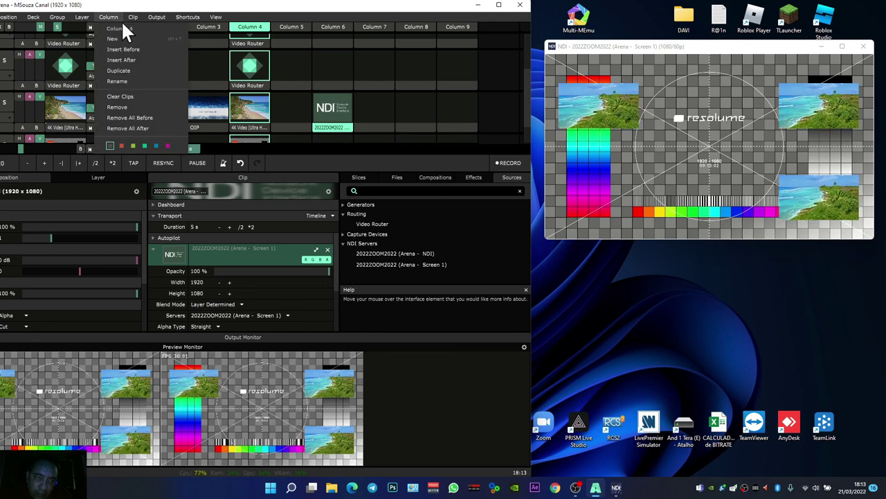
click(128, 17)
click(111, 25)
scroll(221, 77, down, 1)
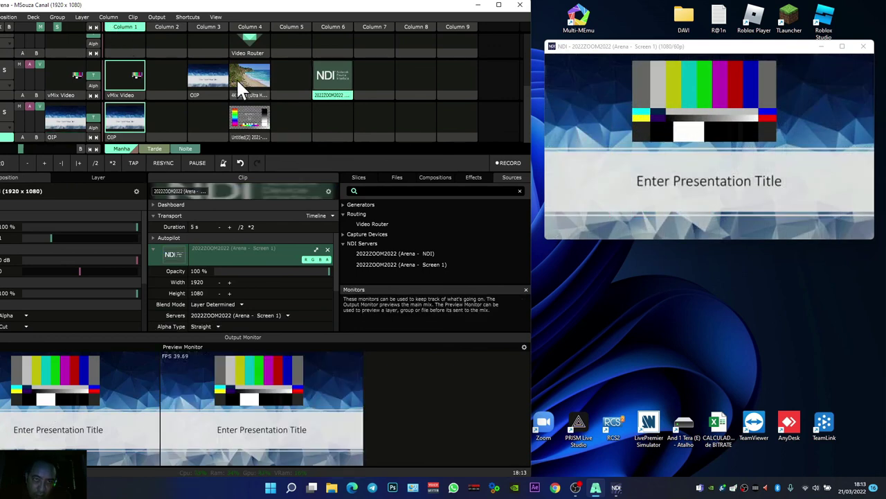
drag(212, 10, 256, 9)
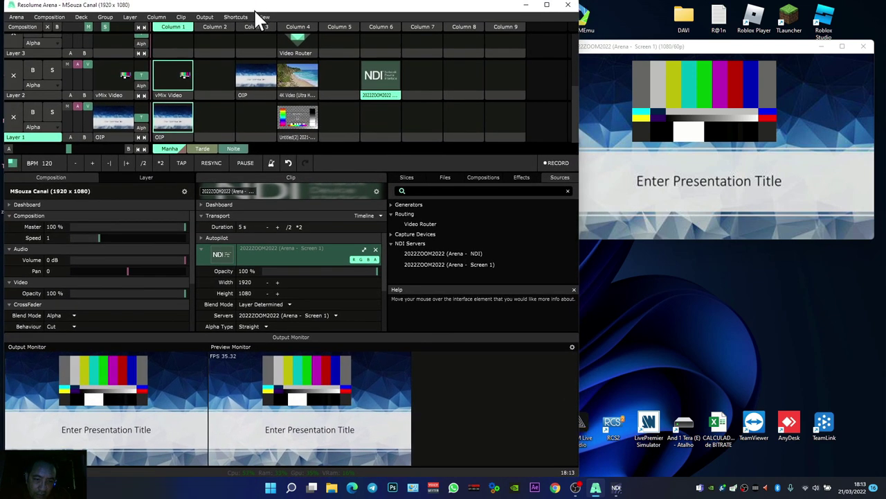
- Update the thumbnail of the NDI clip in Column 6 on Layer 2
right_click(377, 95)
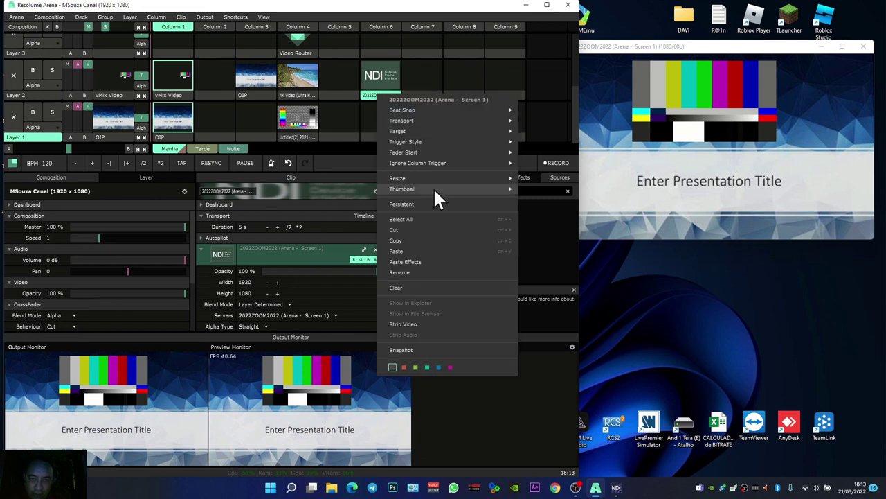
mouse_move(434, 189)
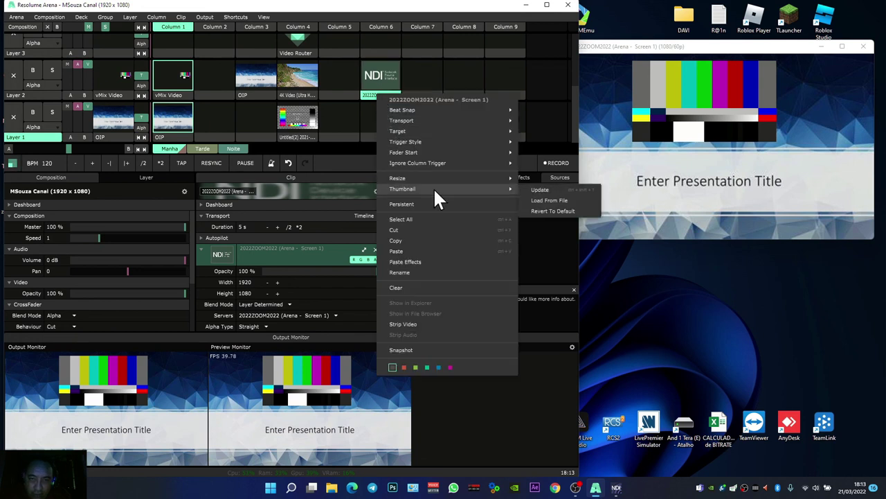
click(540, 189)
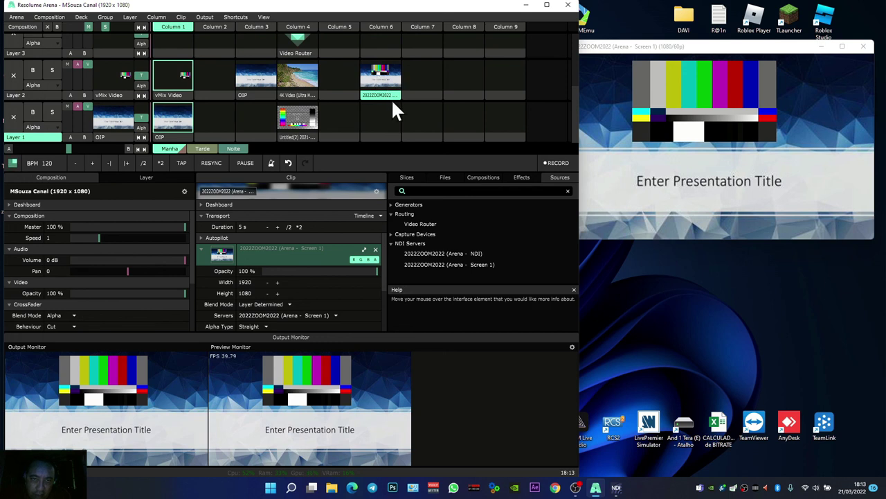